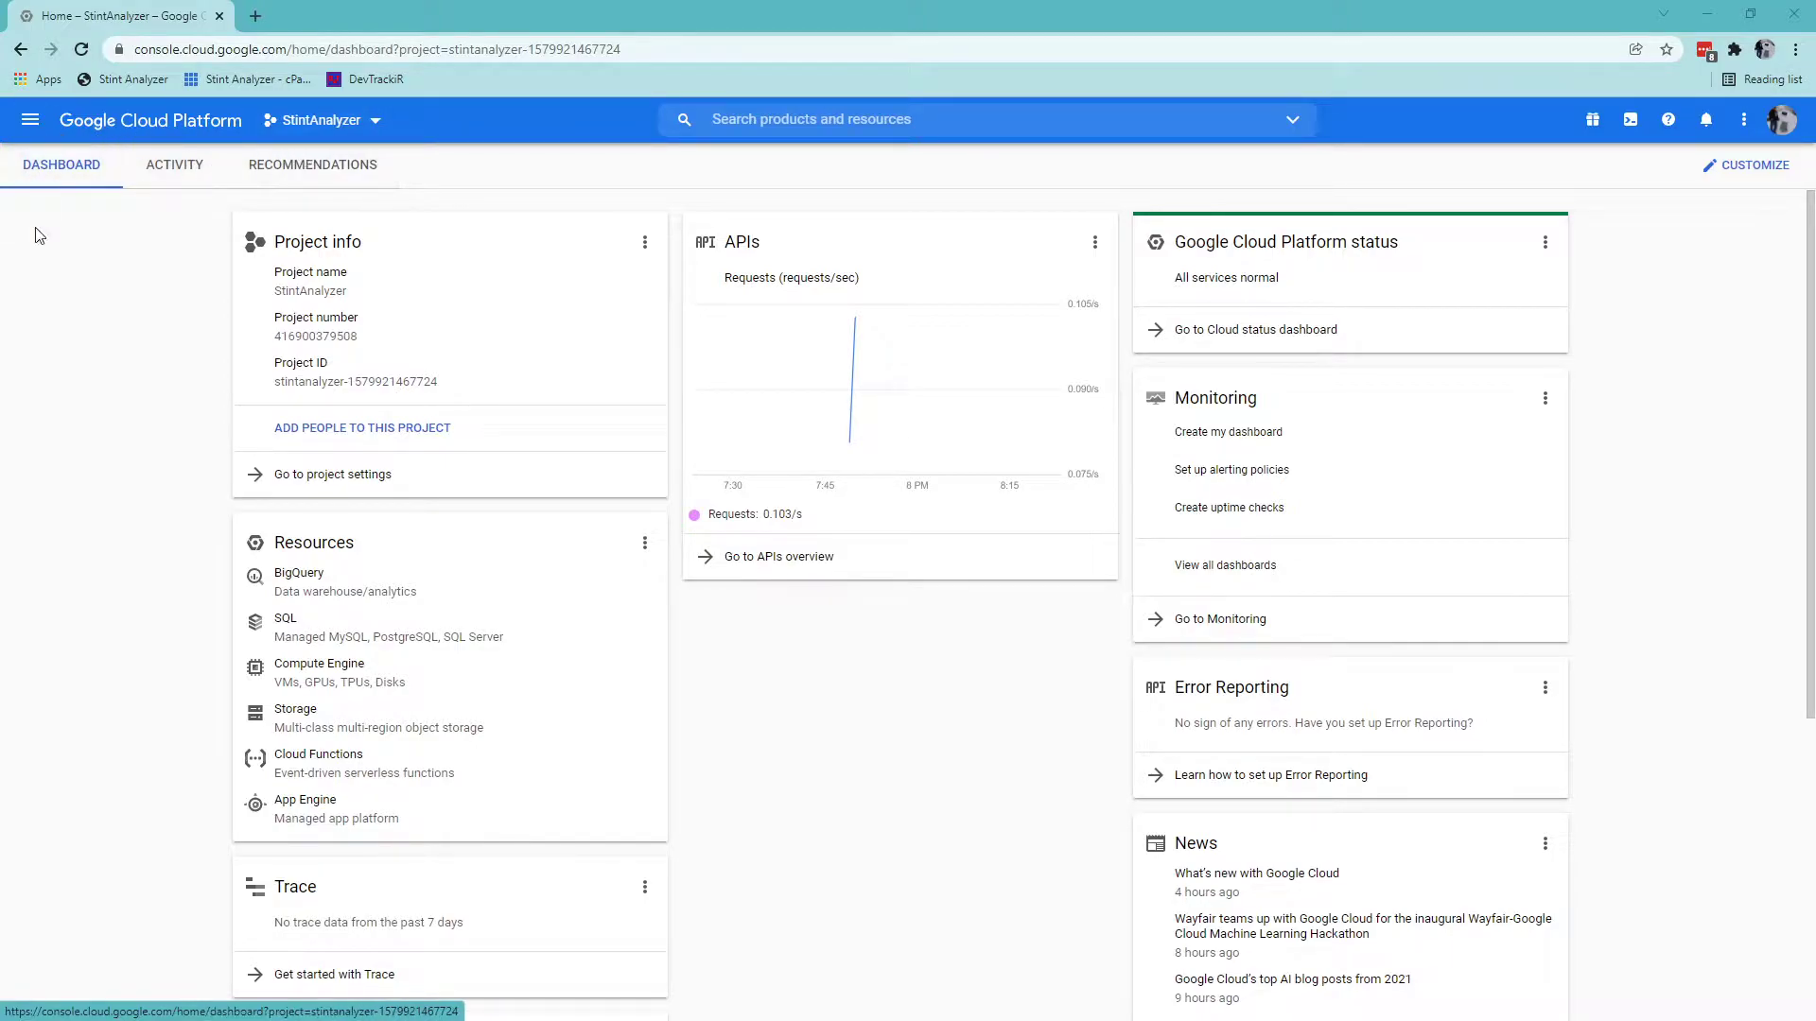
Start a new project named 'Stint Analyzer', then cancel and keep the current project.
click(373, 127)
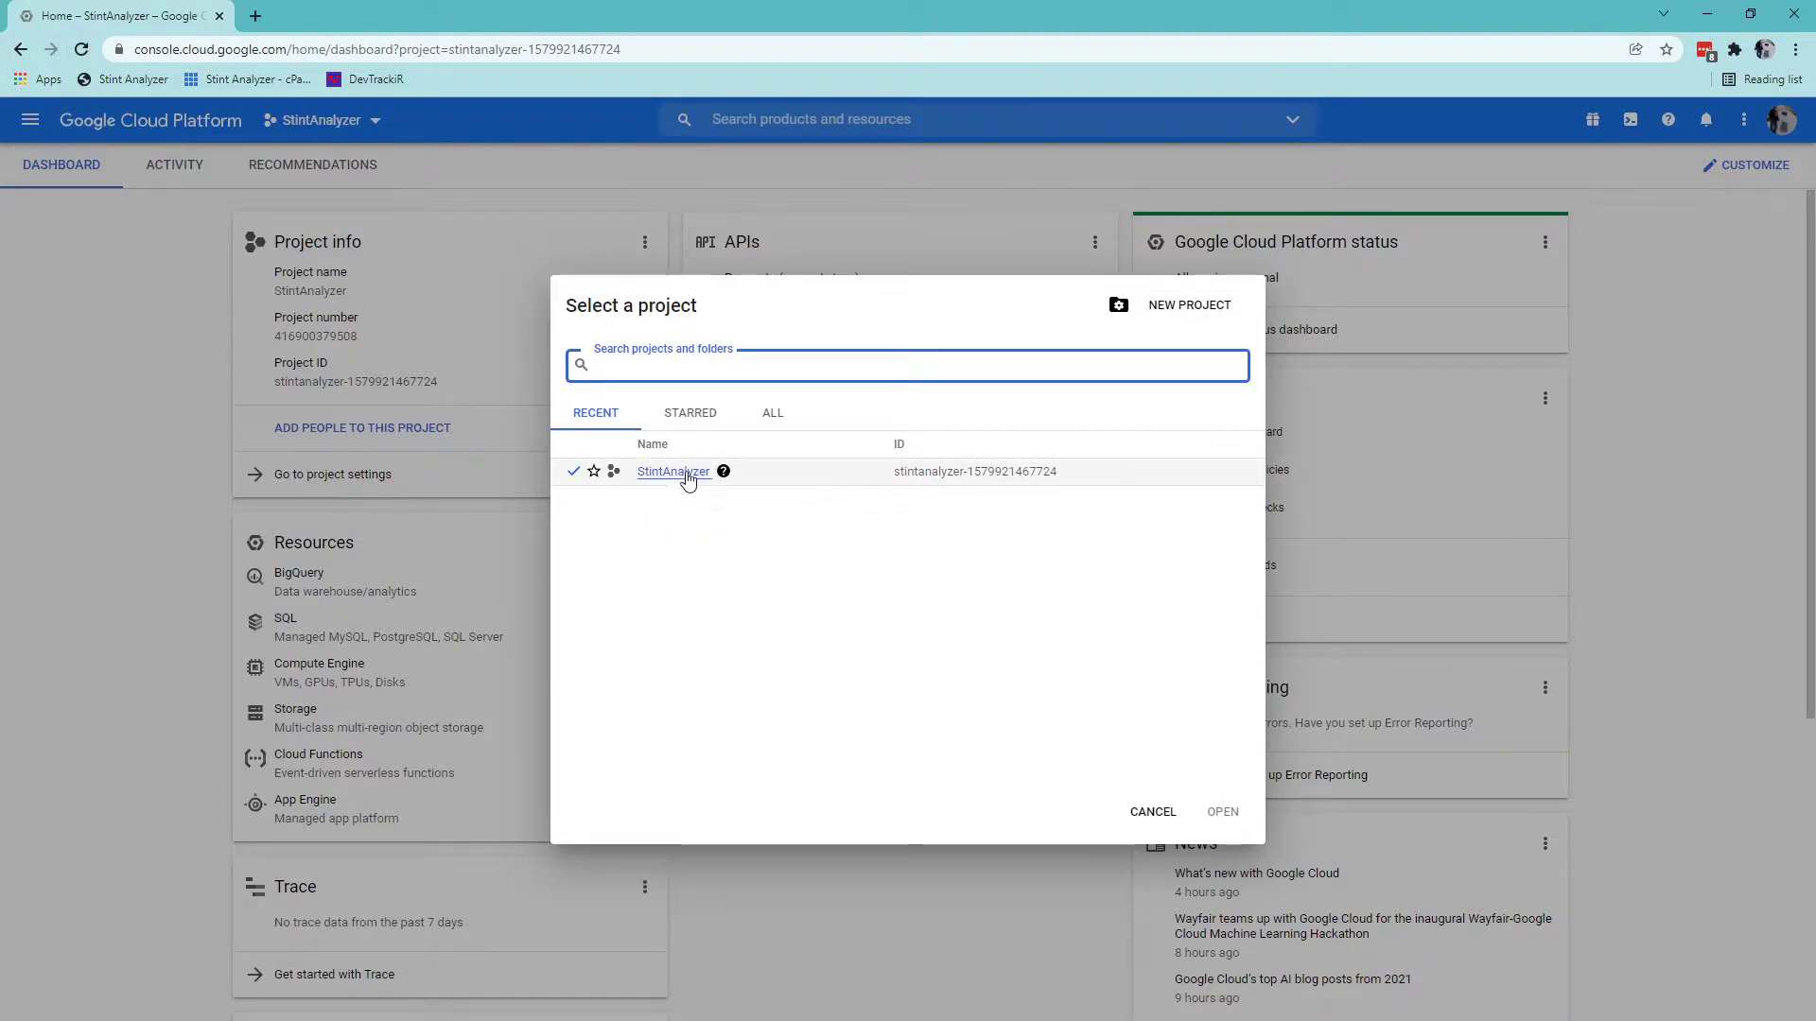
mouse_move(716, 483)
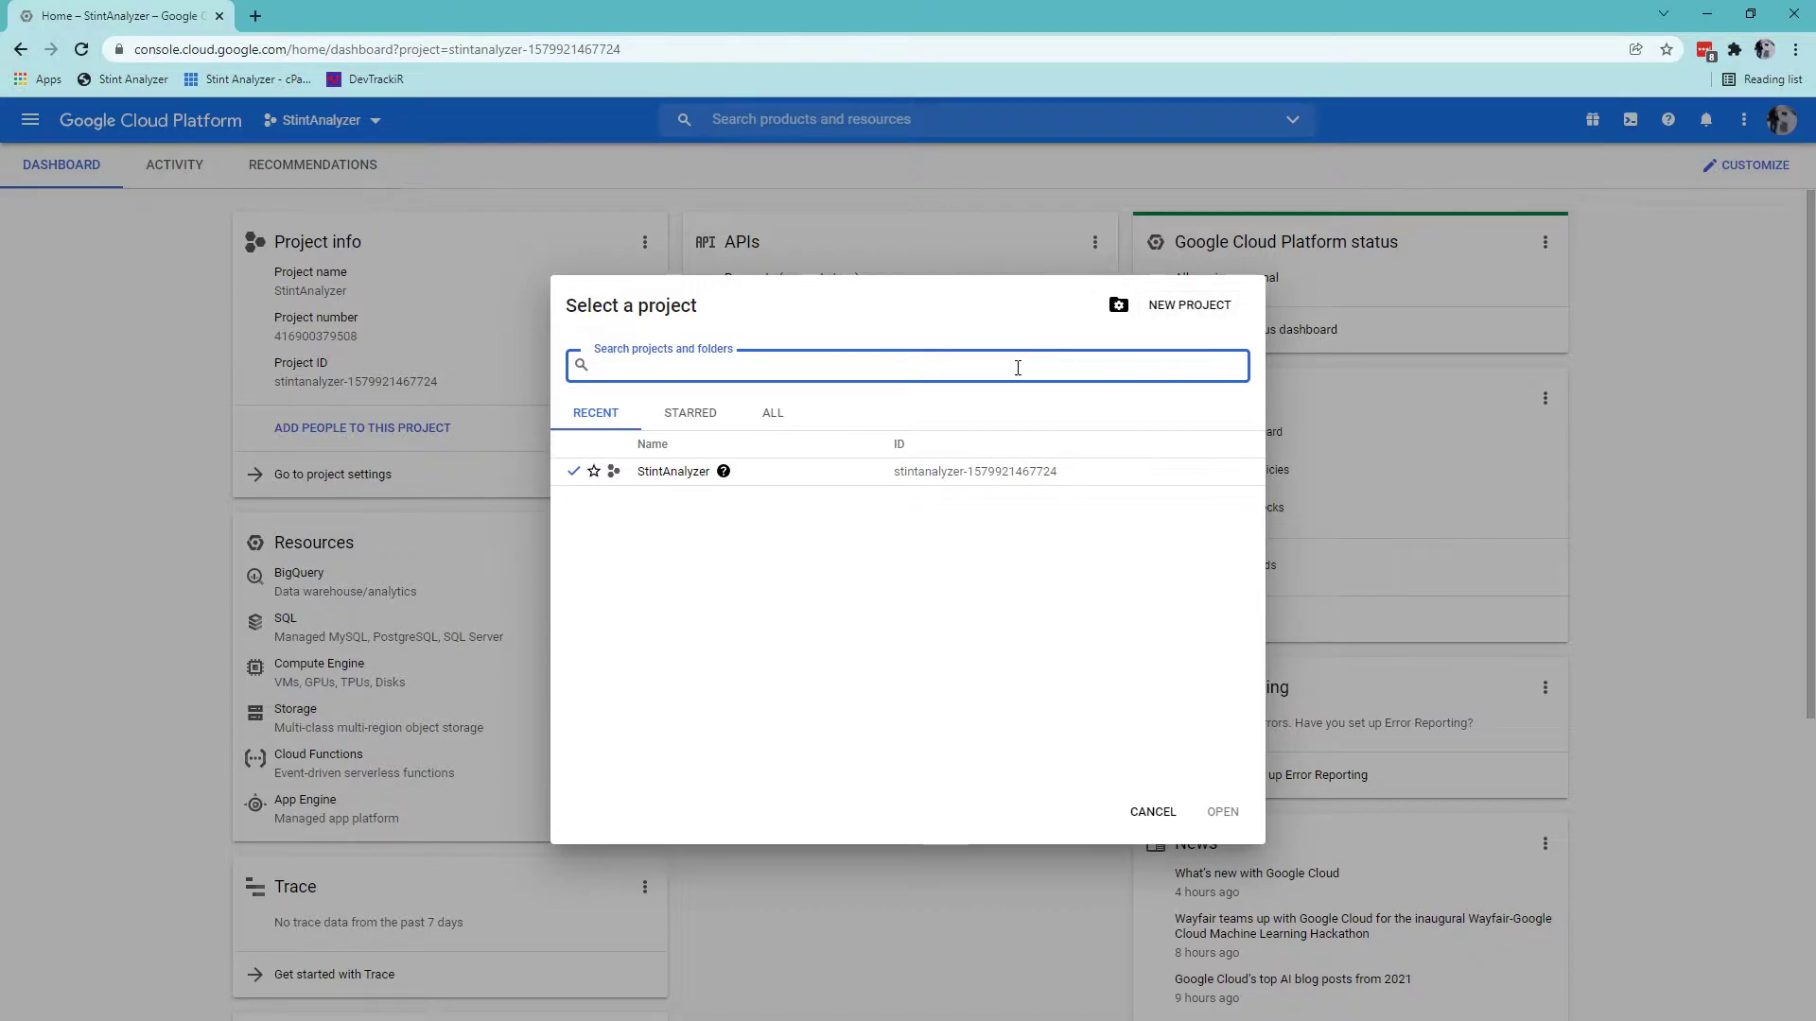
click(1181, 317)
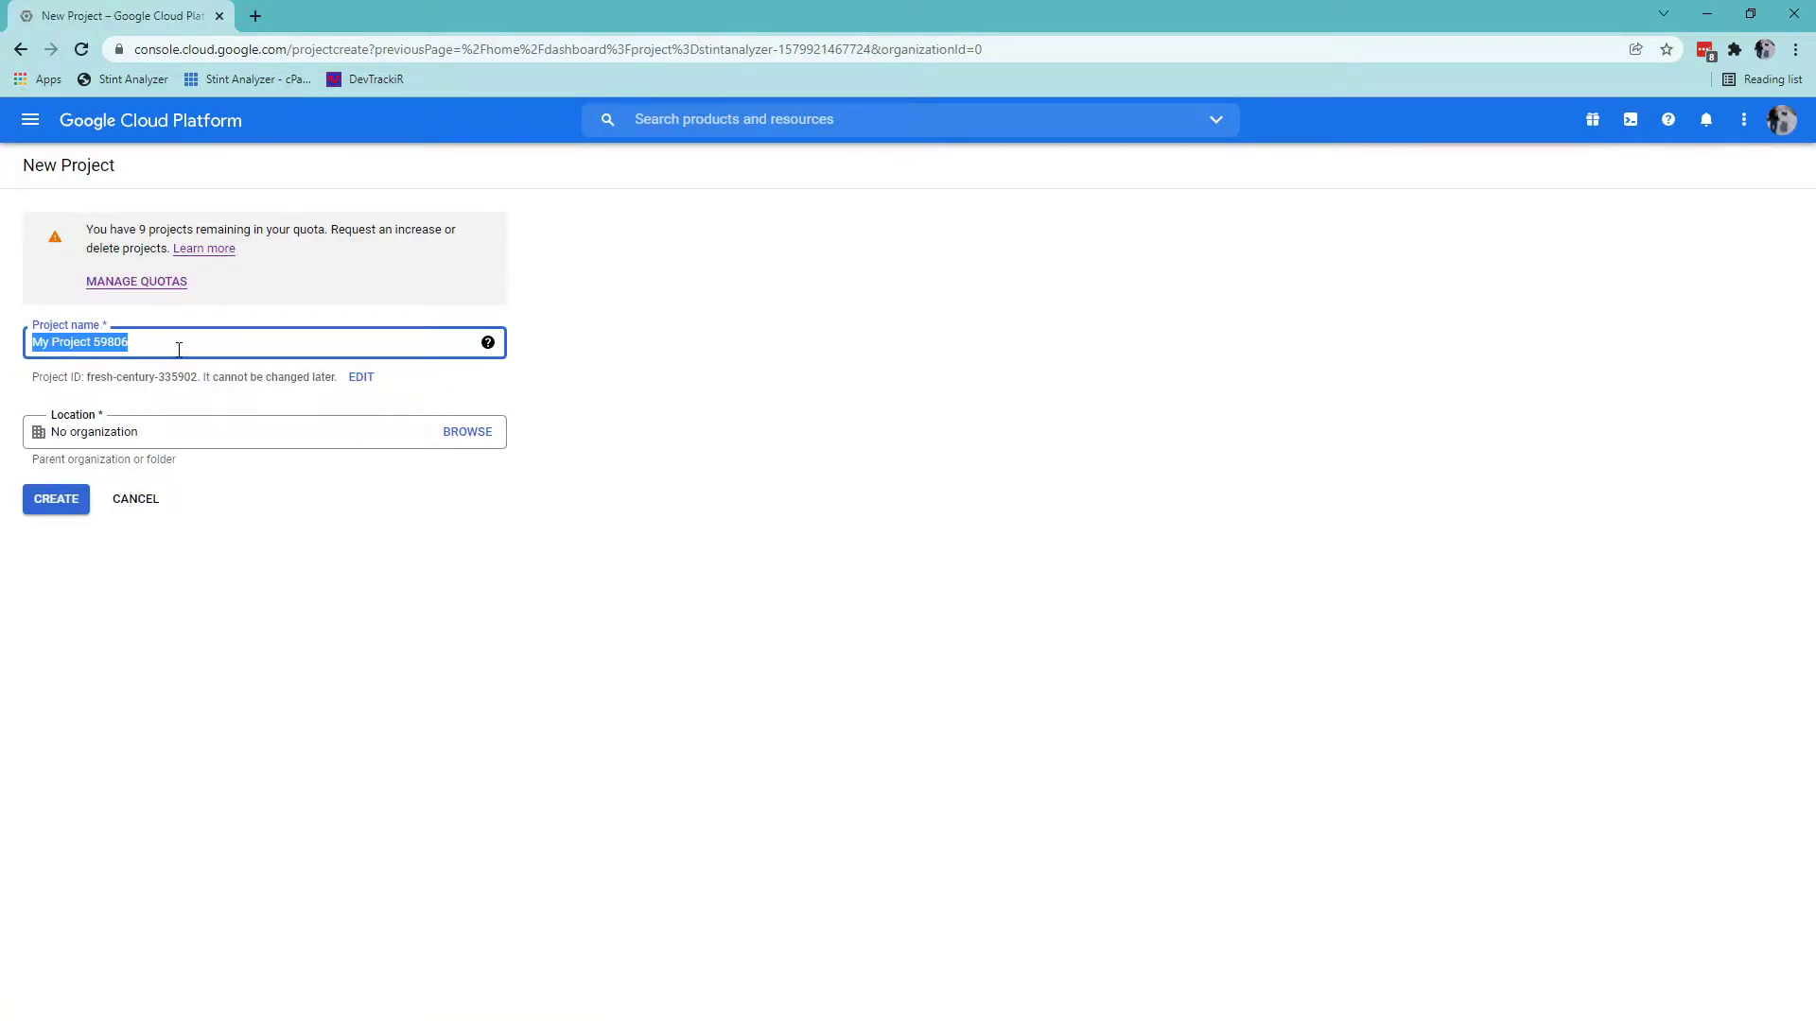
text(Stint Analyz)
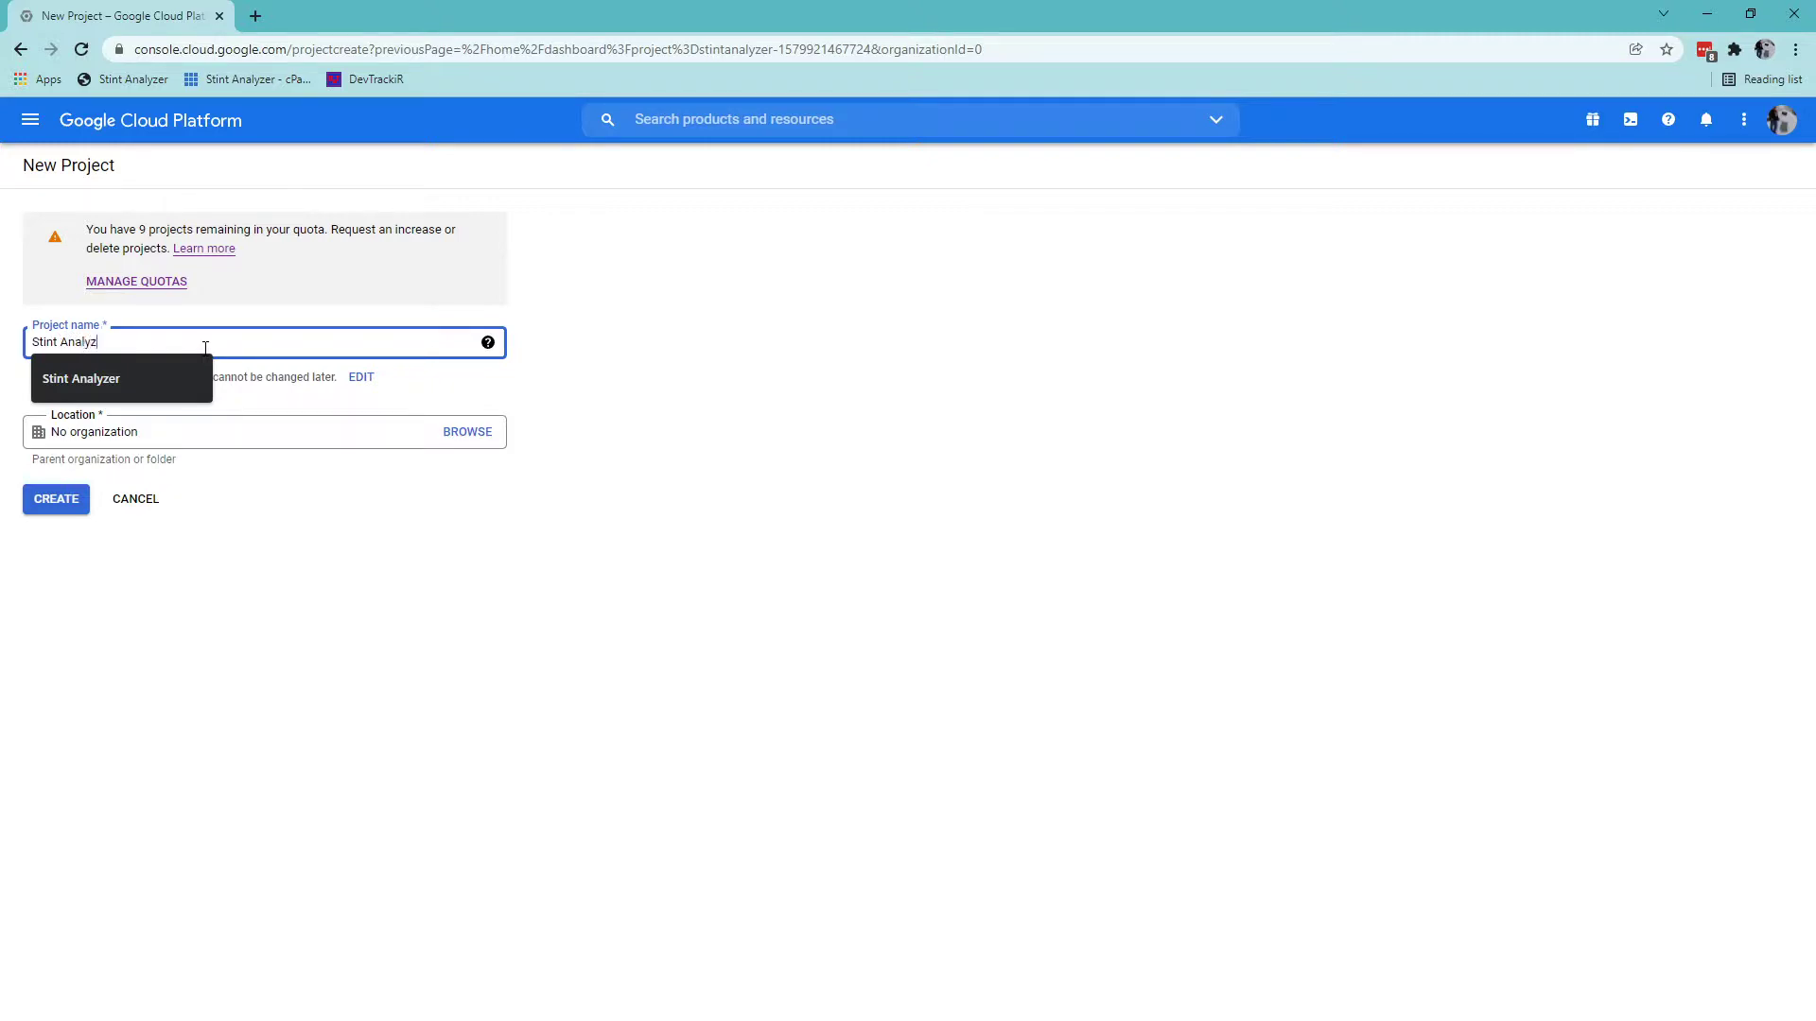
text(er)
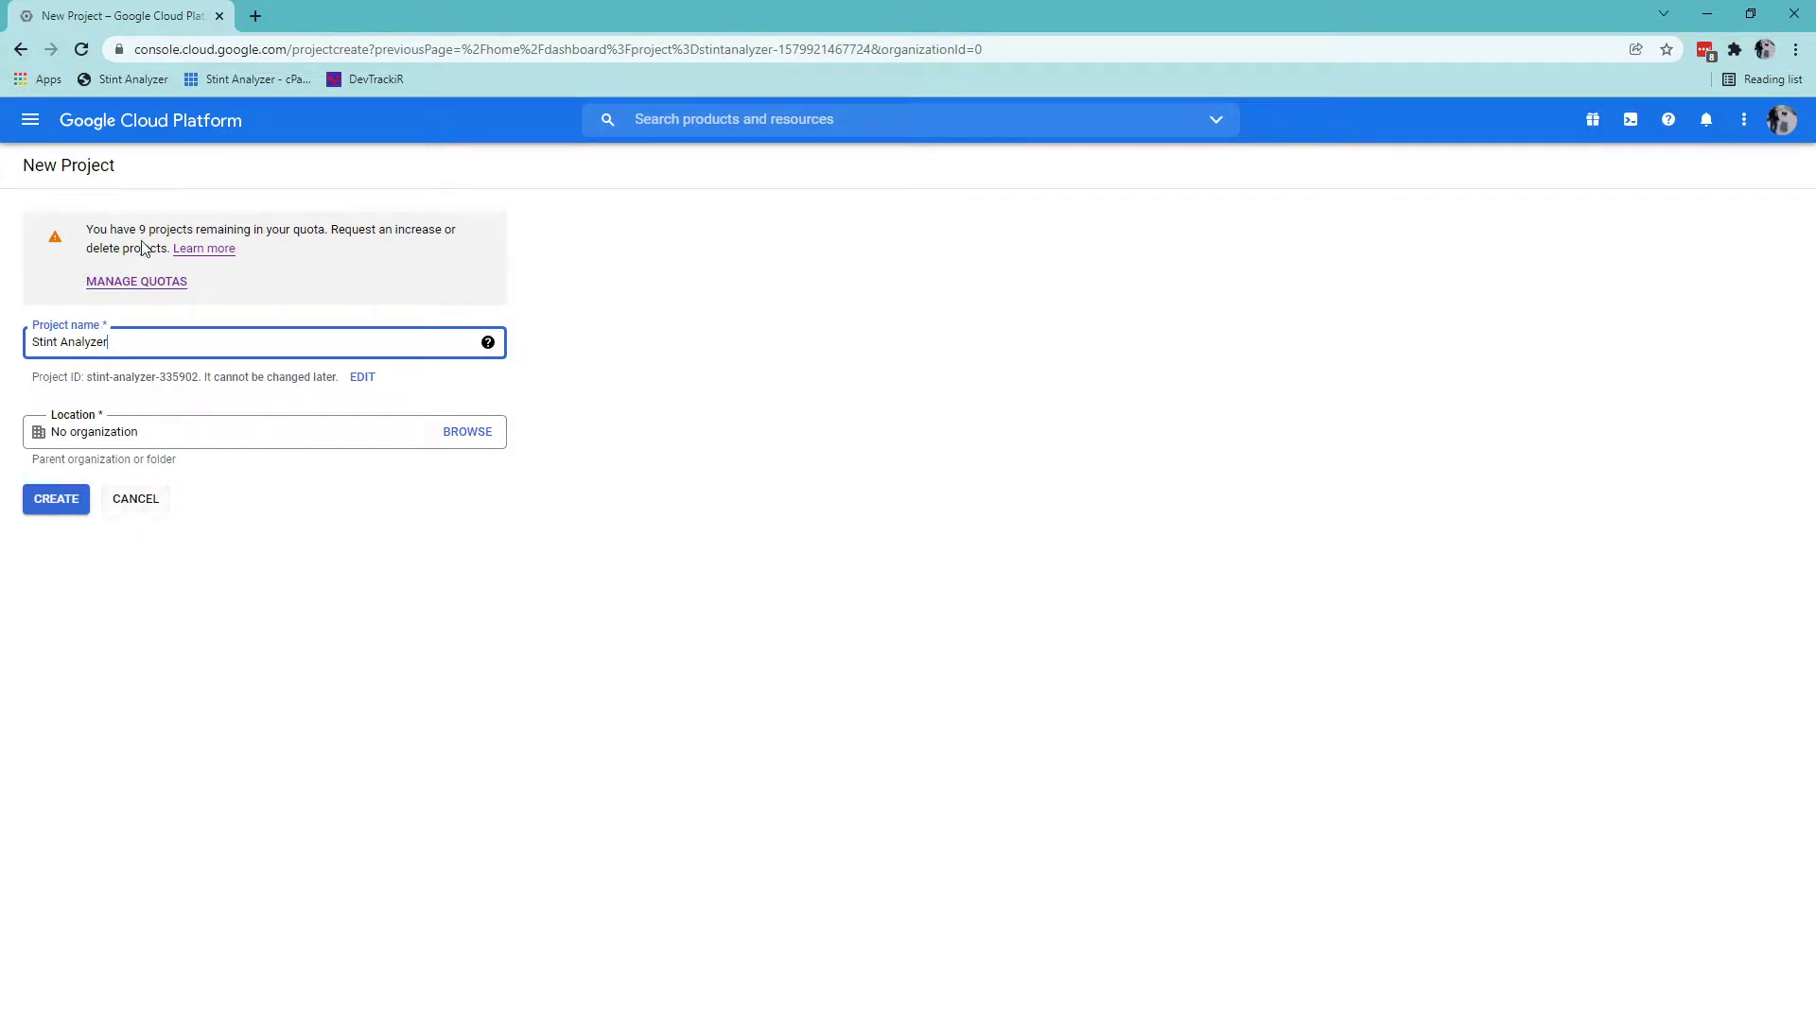
click(136, 498)
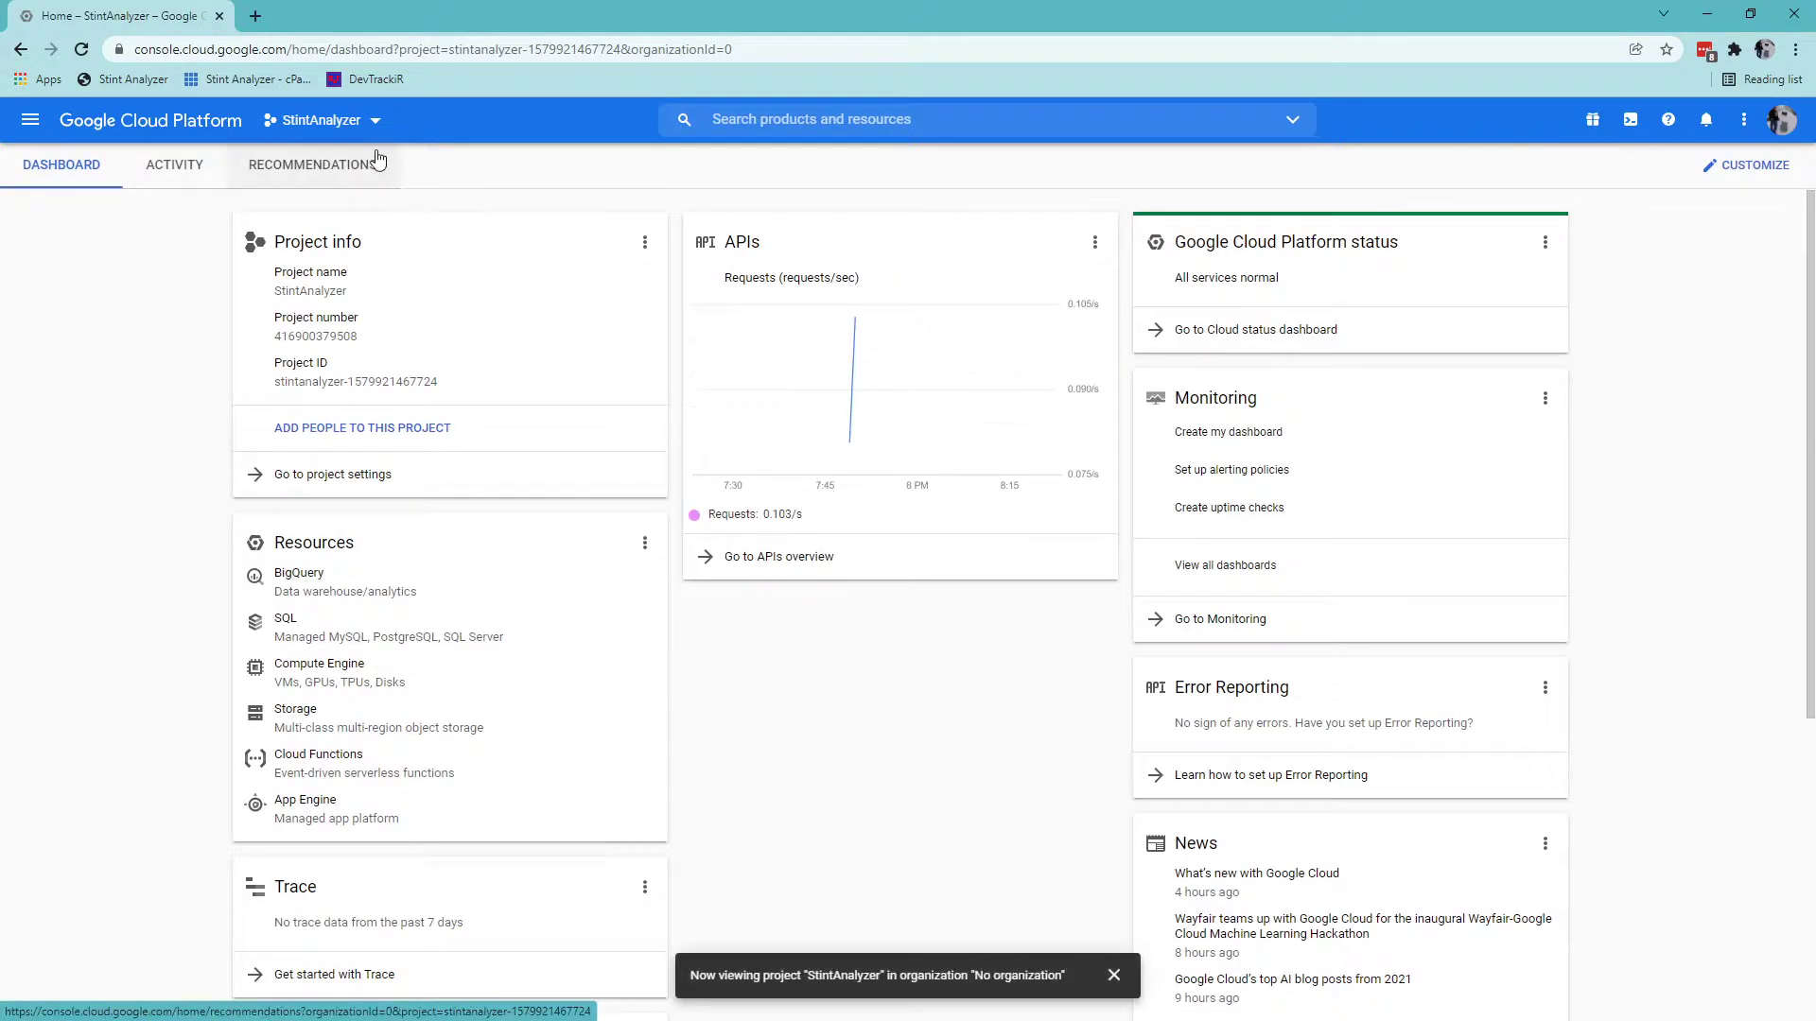
click(375, 123)
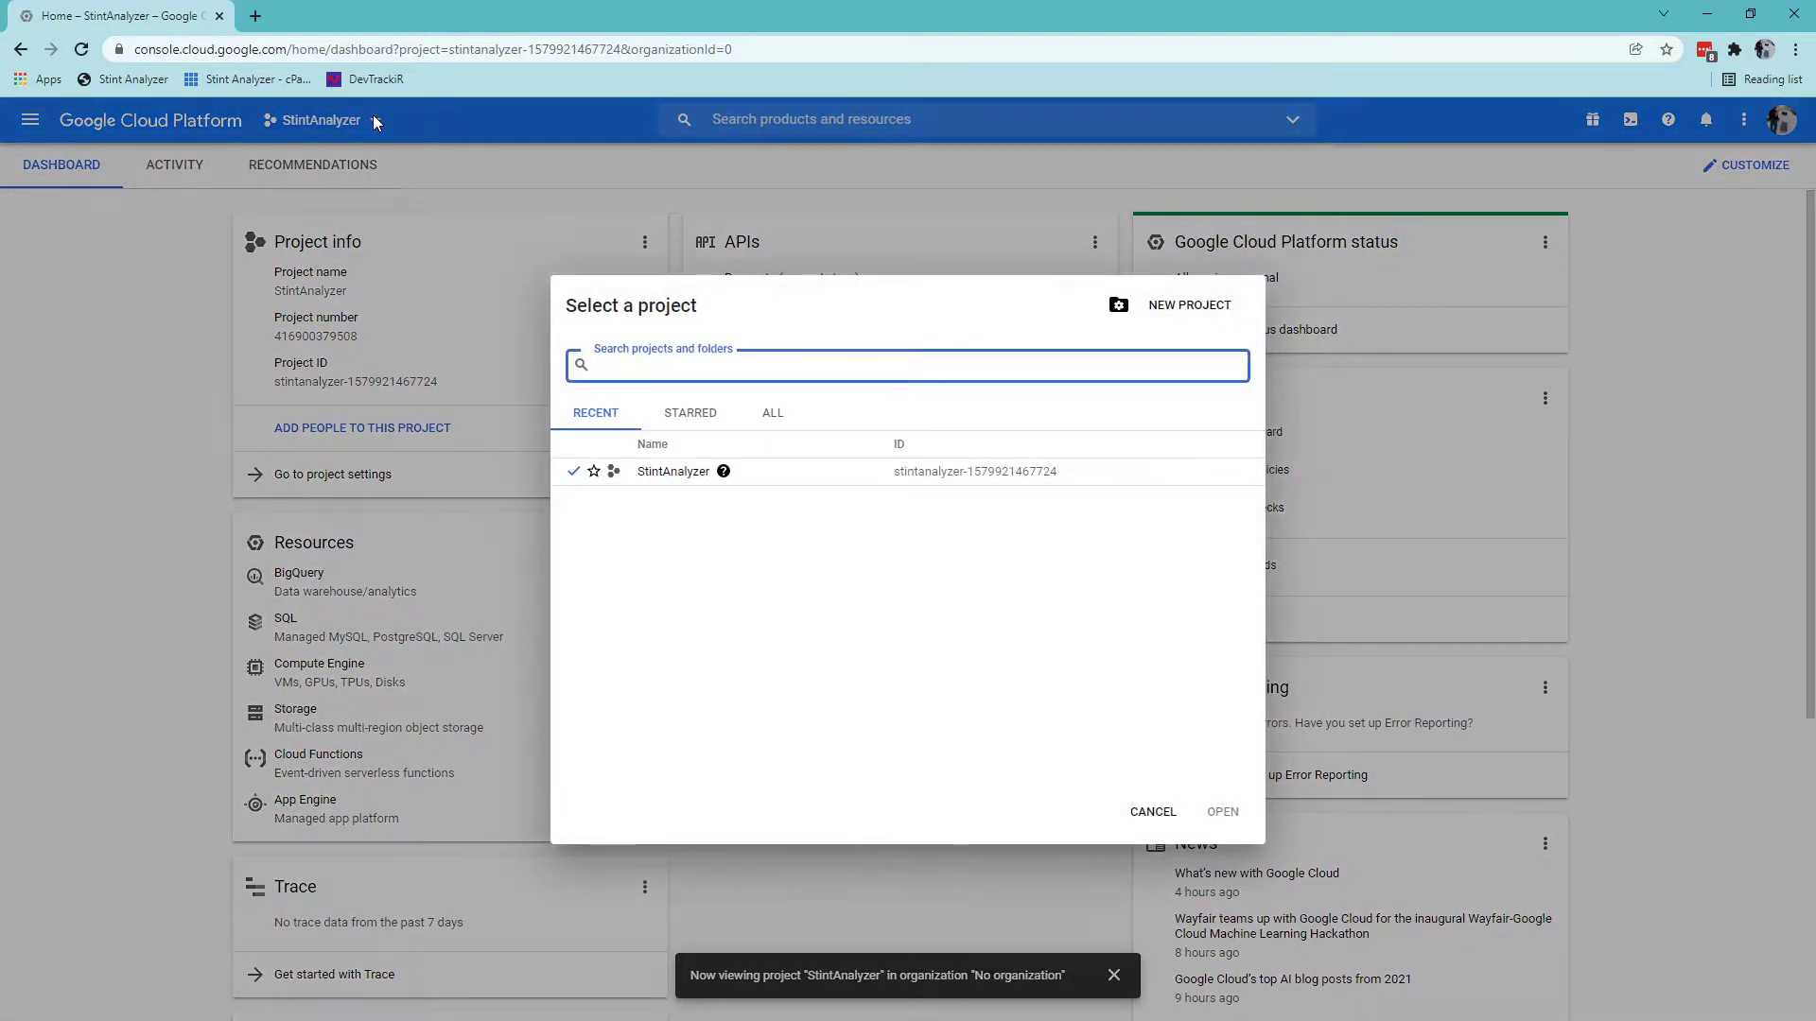
click(1156, 813)
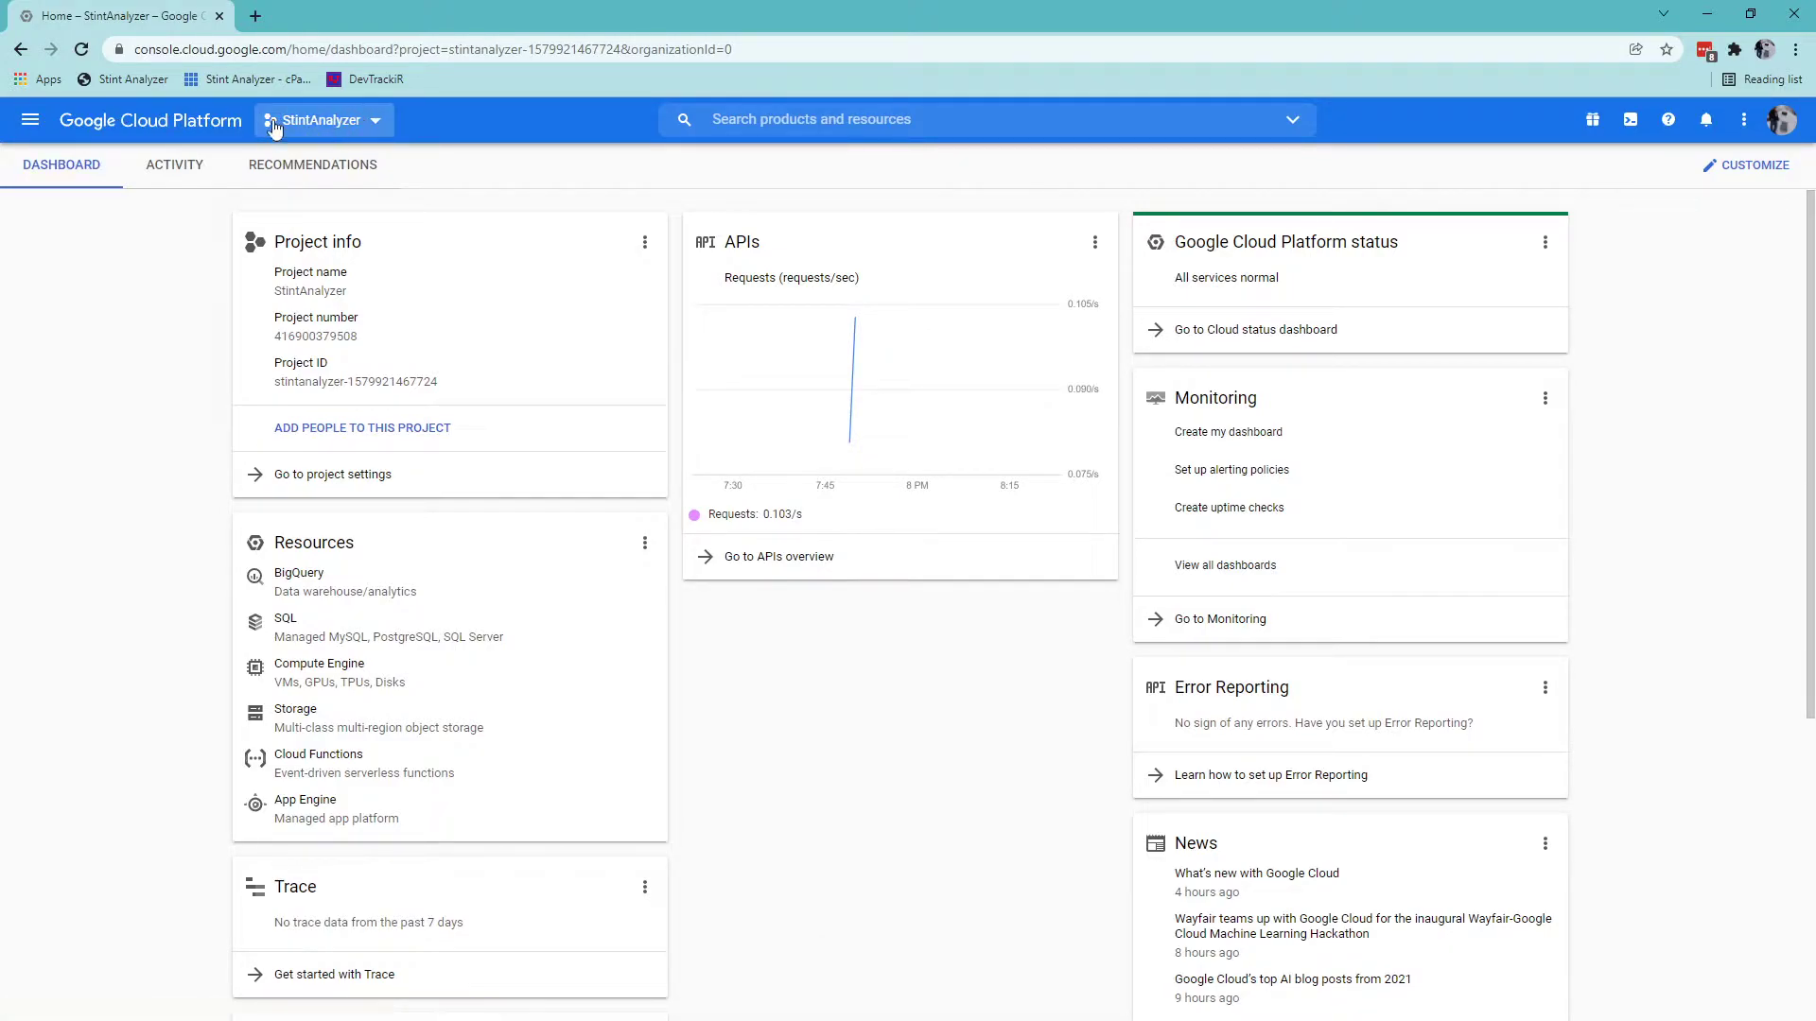
Enable the Google Sheets API from the APIs & Services library.
click(29, 121)
mouse_move(132, 533)
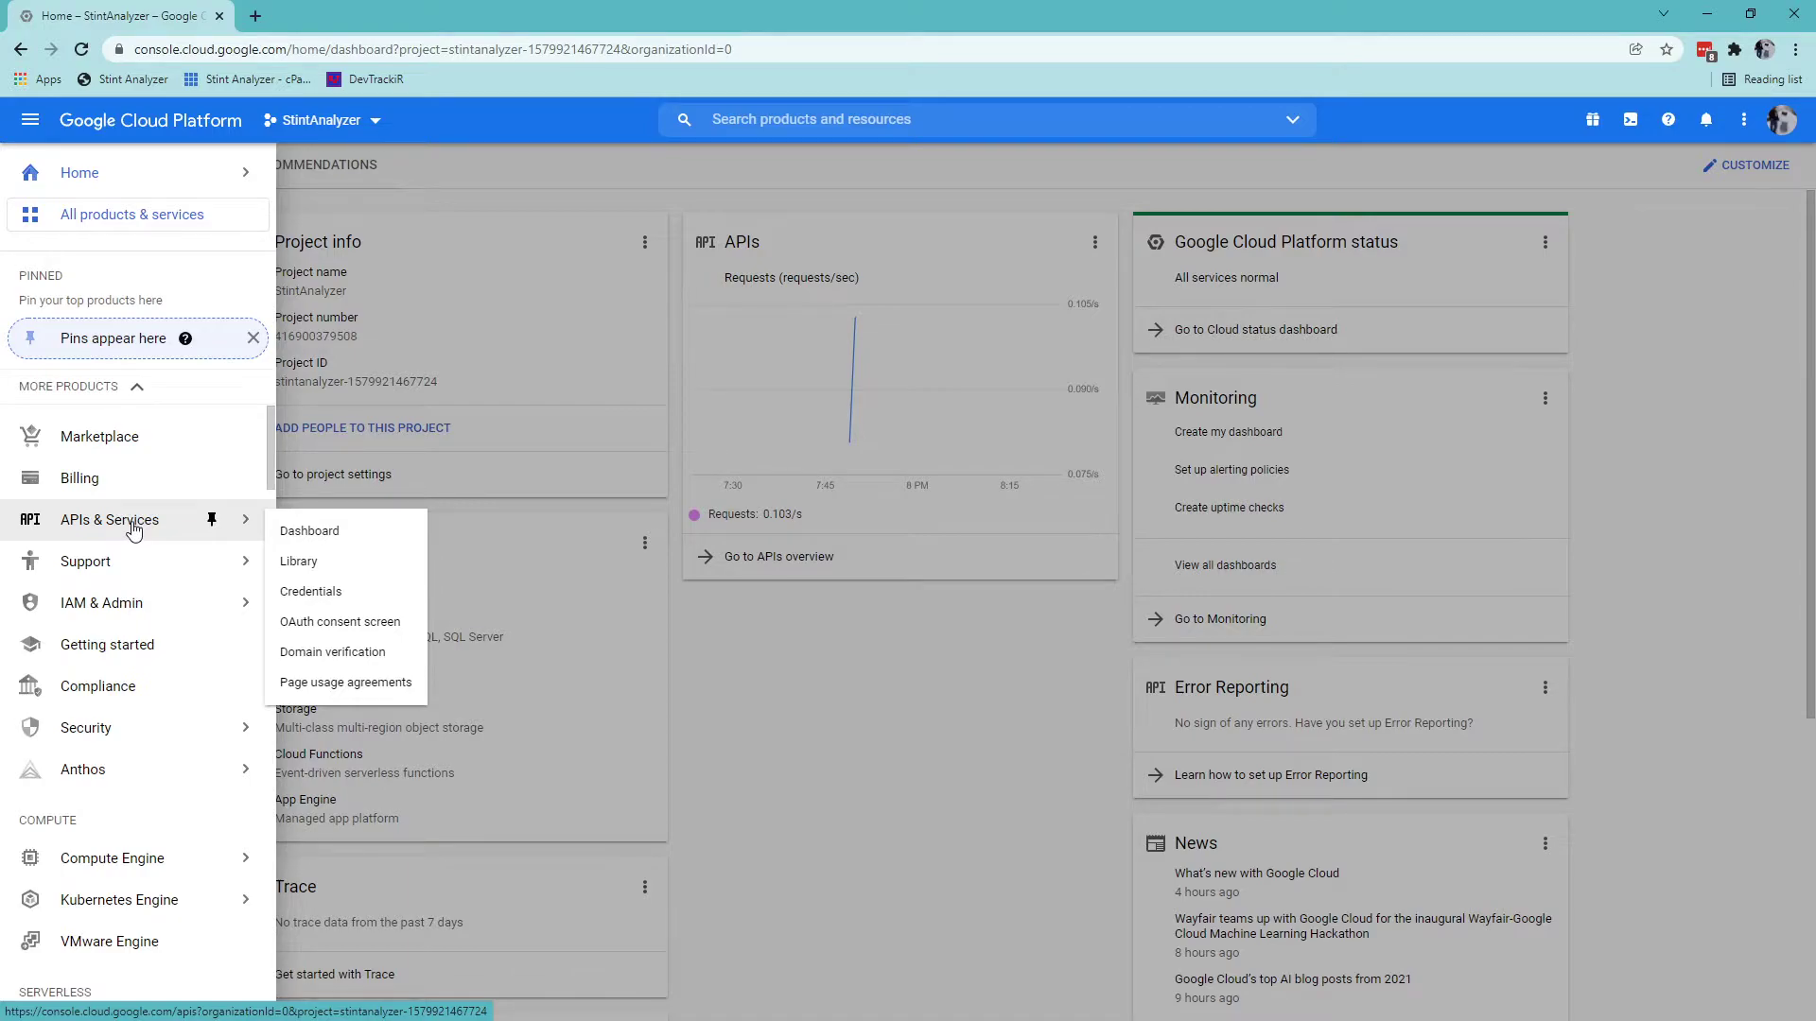
click(131, 530)
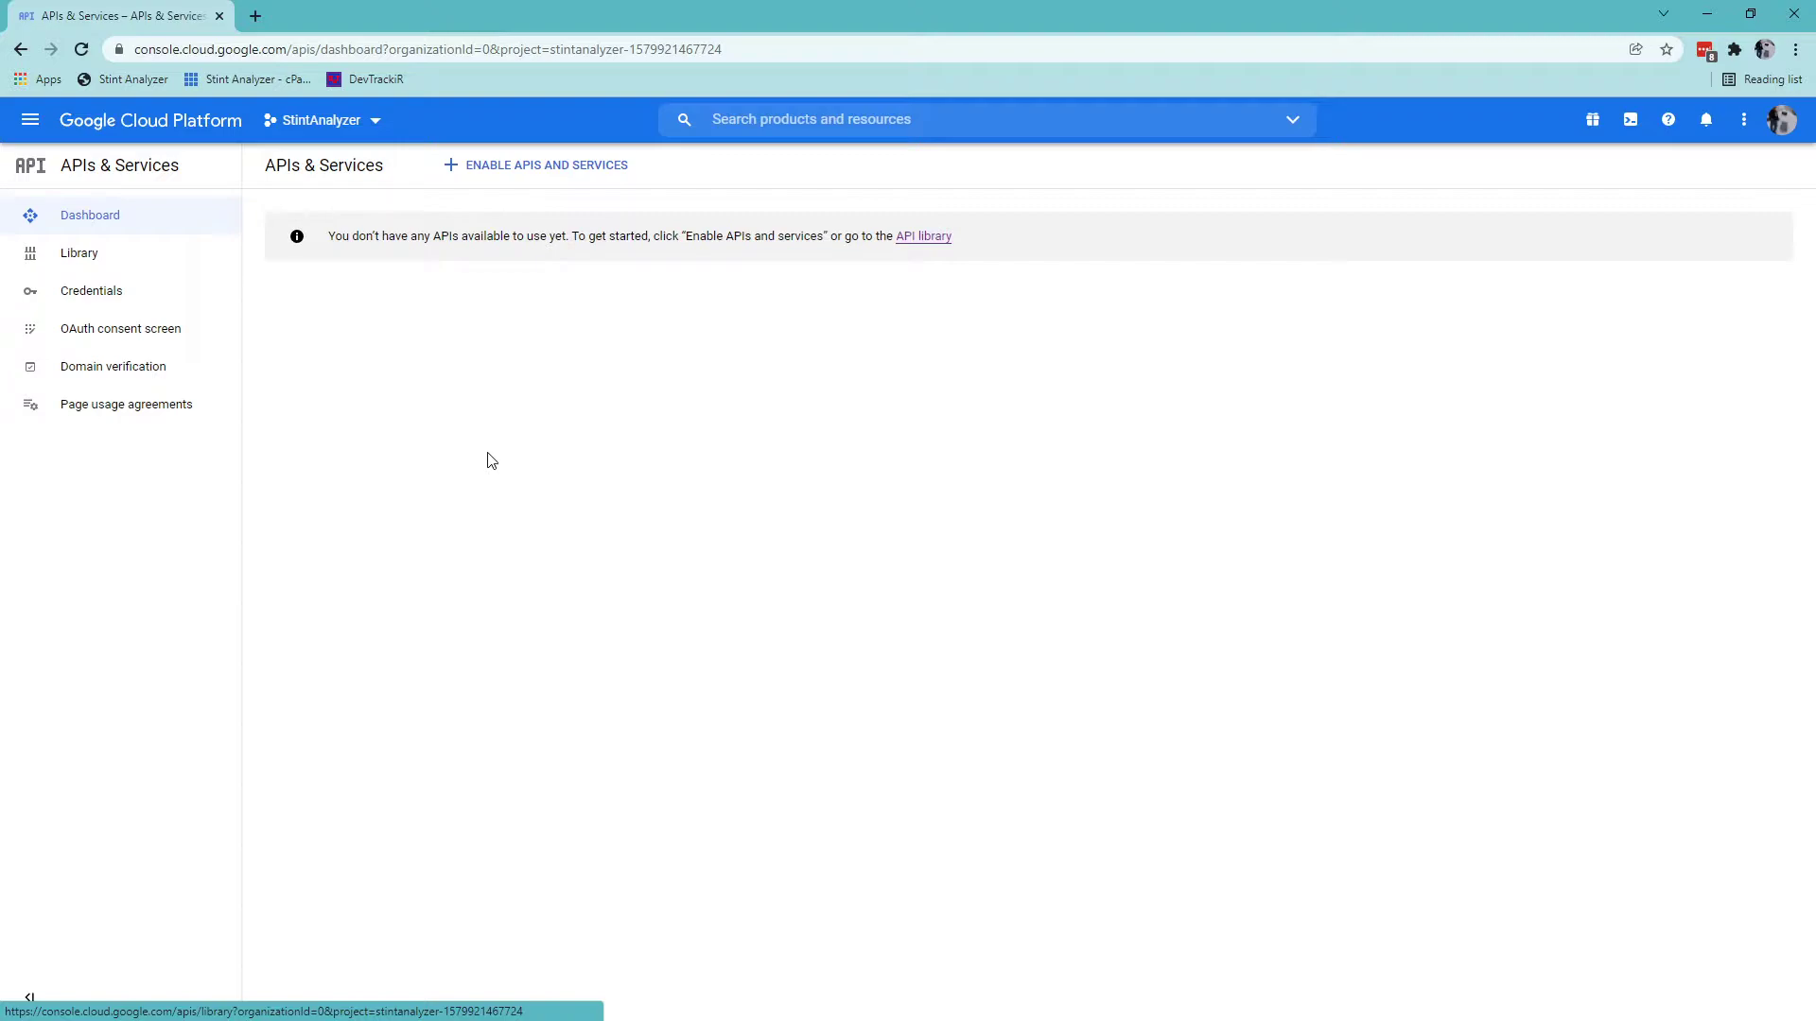
click(535, 166)
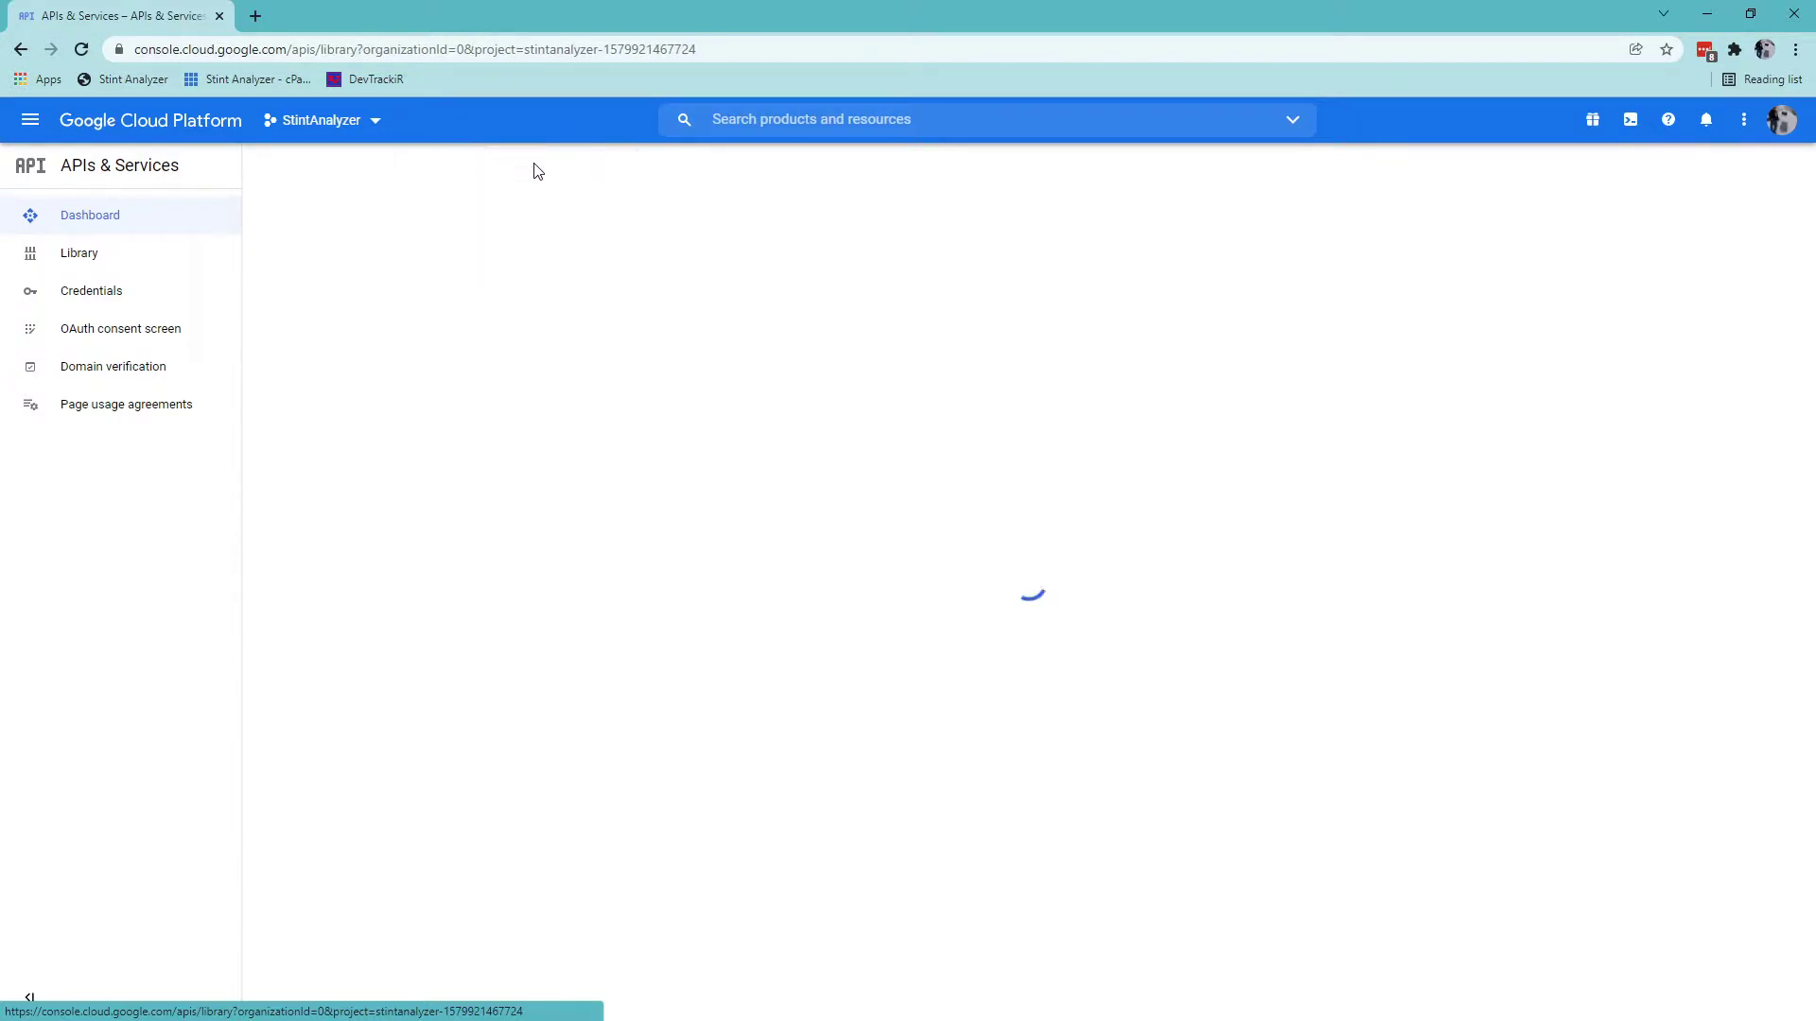
scroll(908, 606, down, 6)
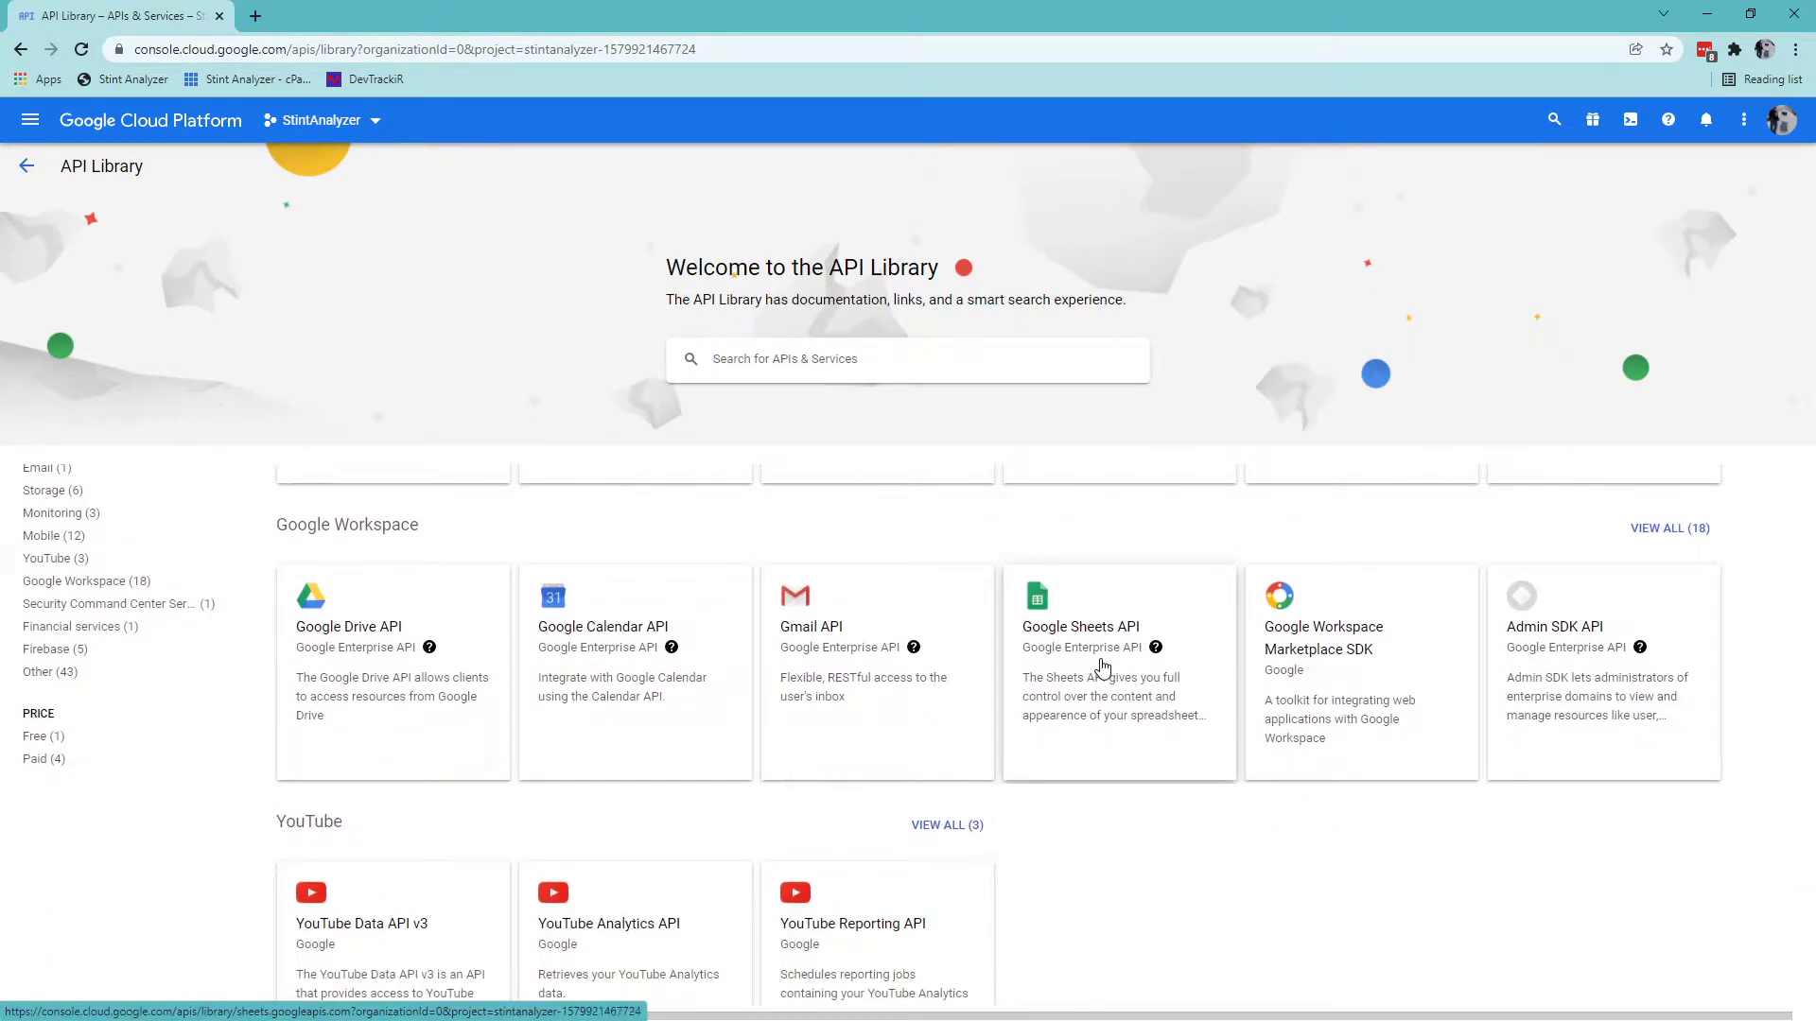
click(1116, 667)
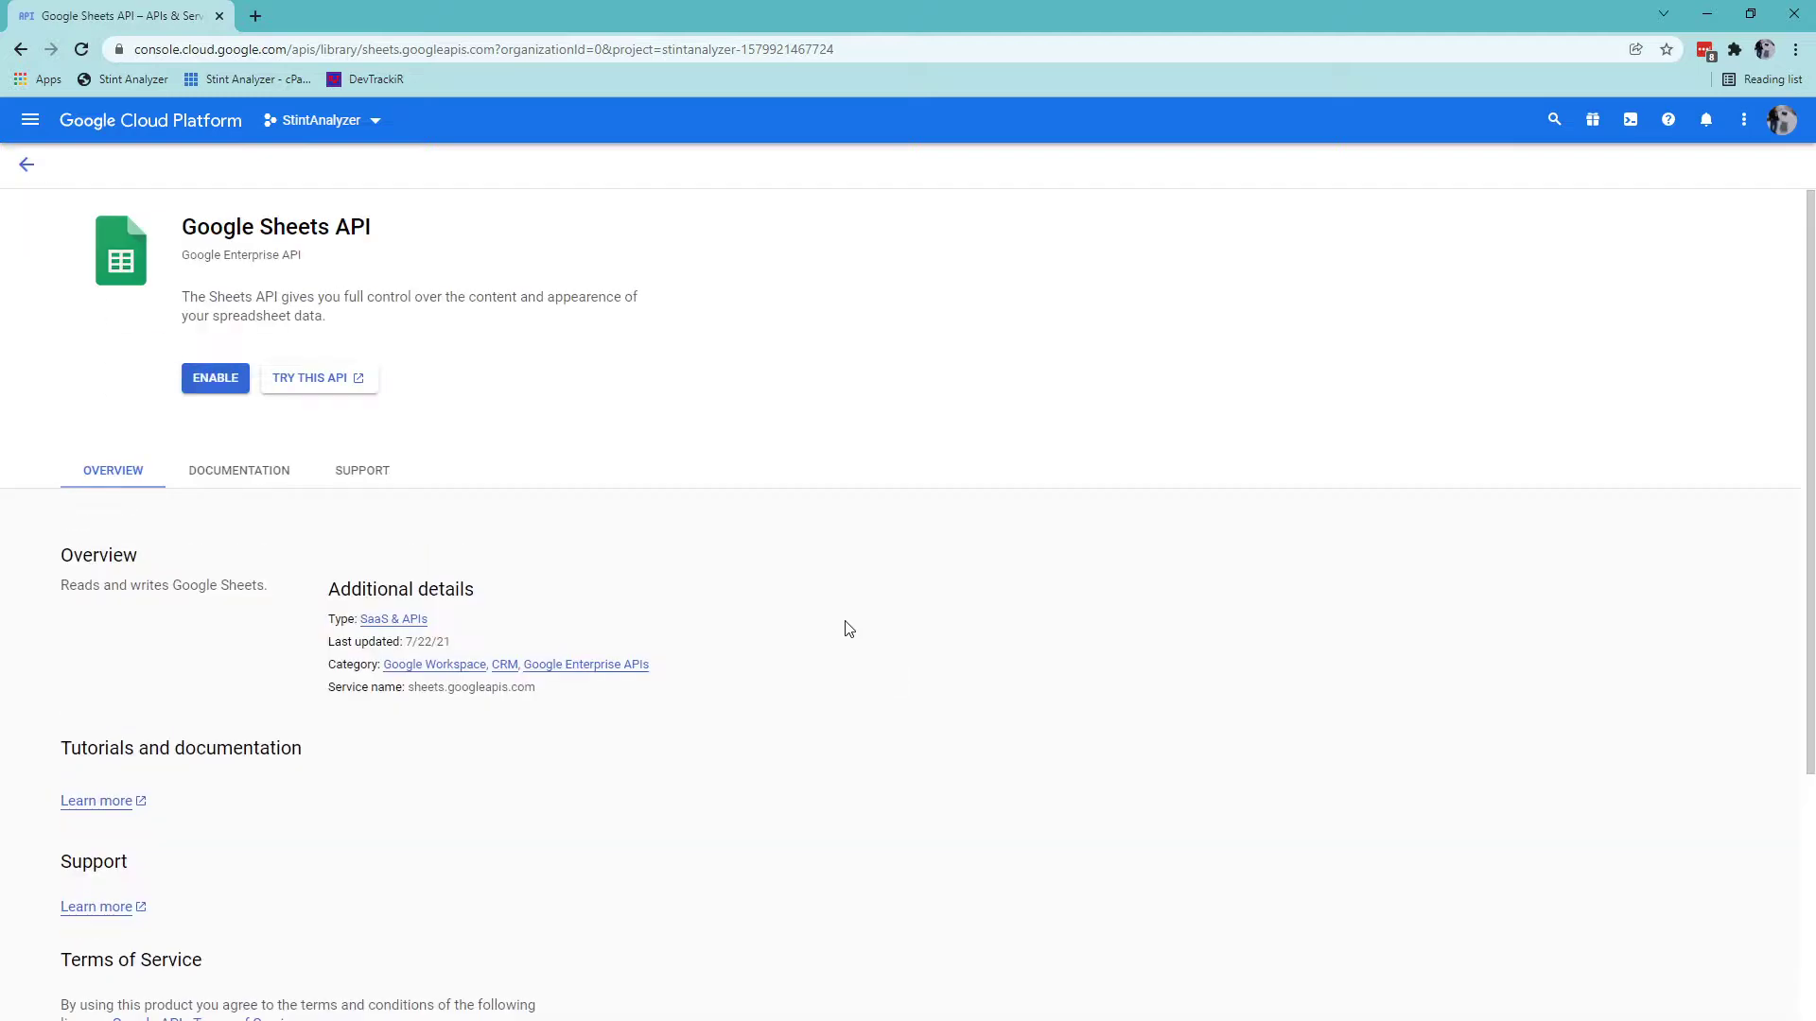
click(210, 381)
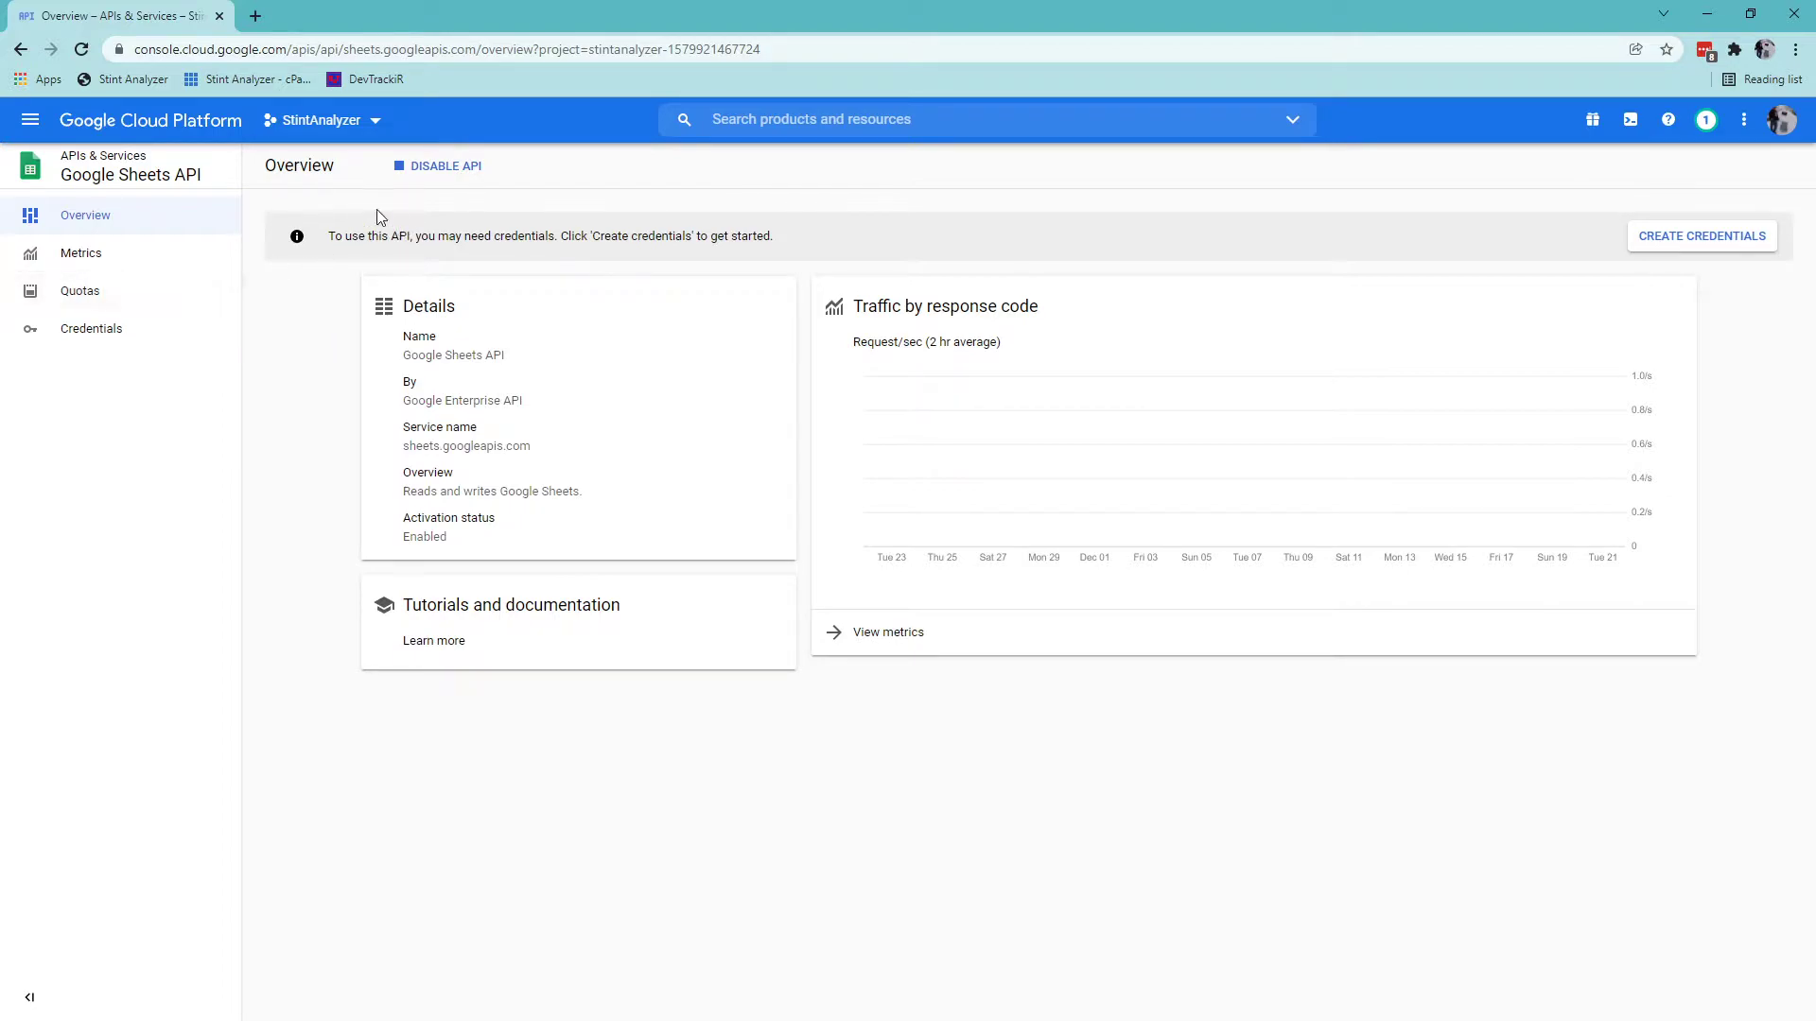
Start guided credential setup for Google Sheets API: application data, no Compute Engine.
click(102, 337)
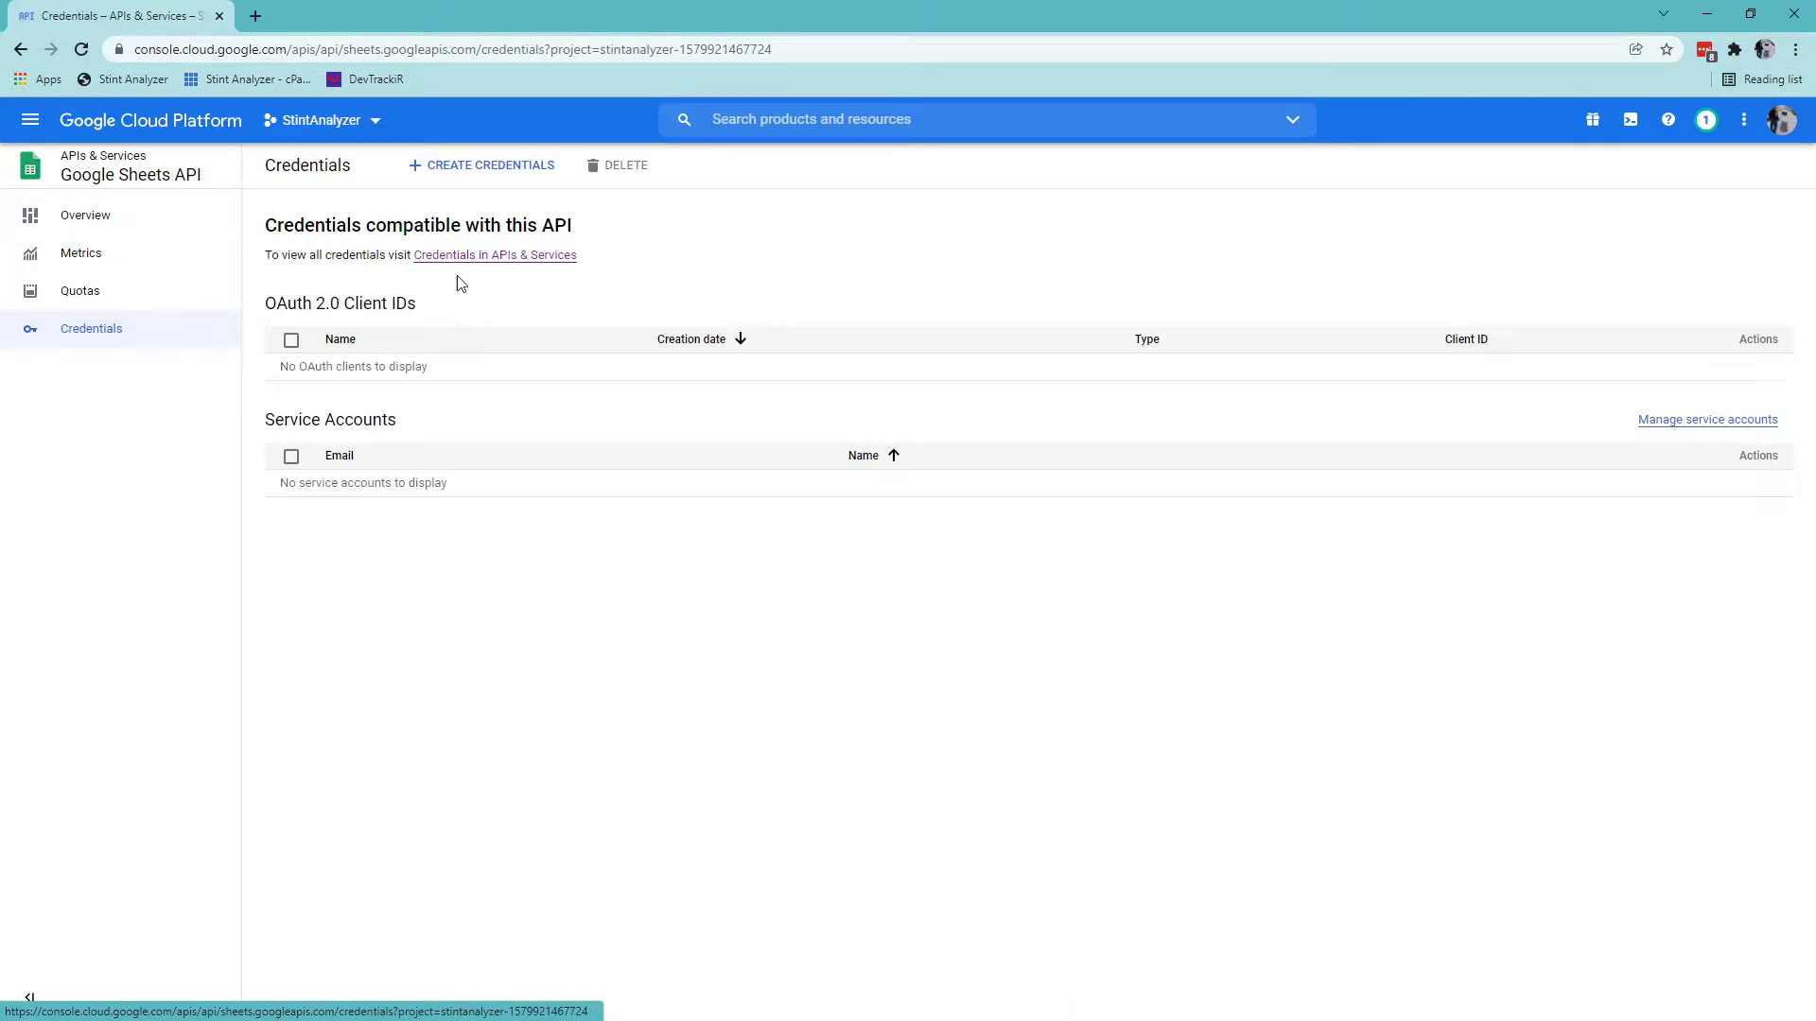
click(528, 170)
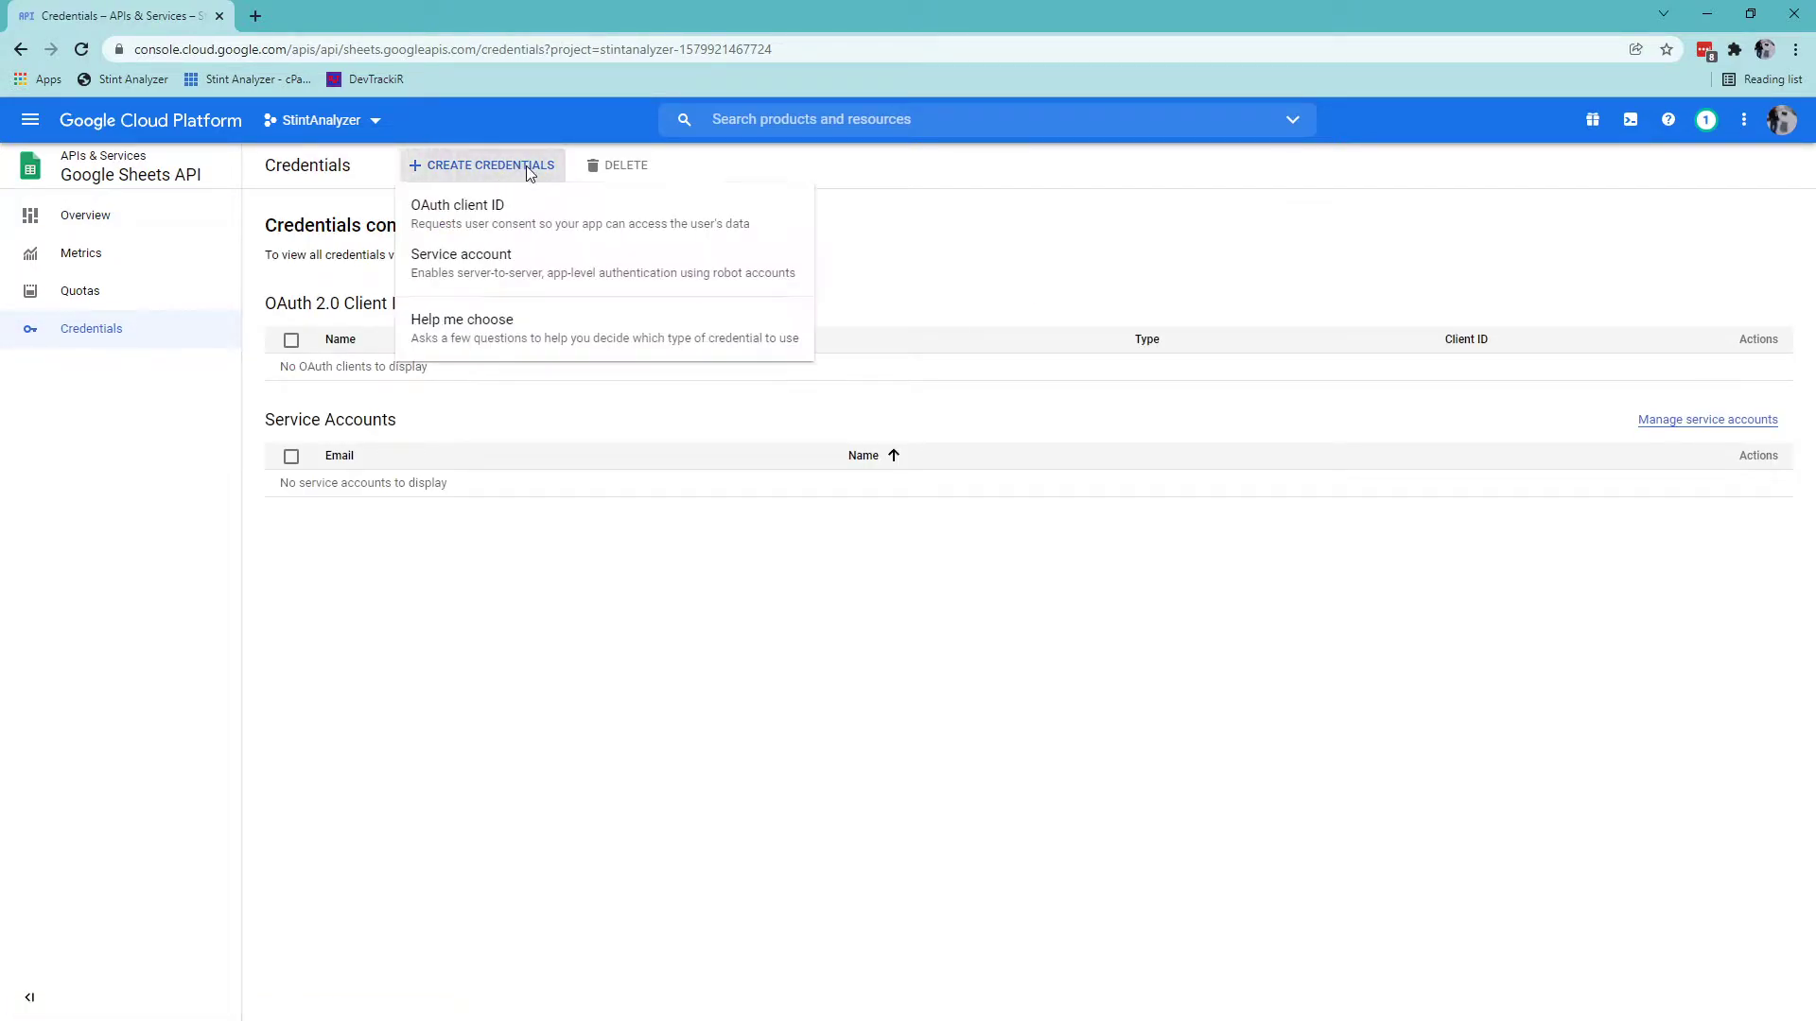
click(518, 332)
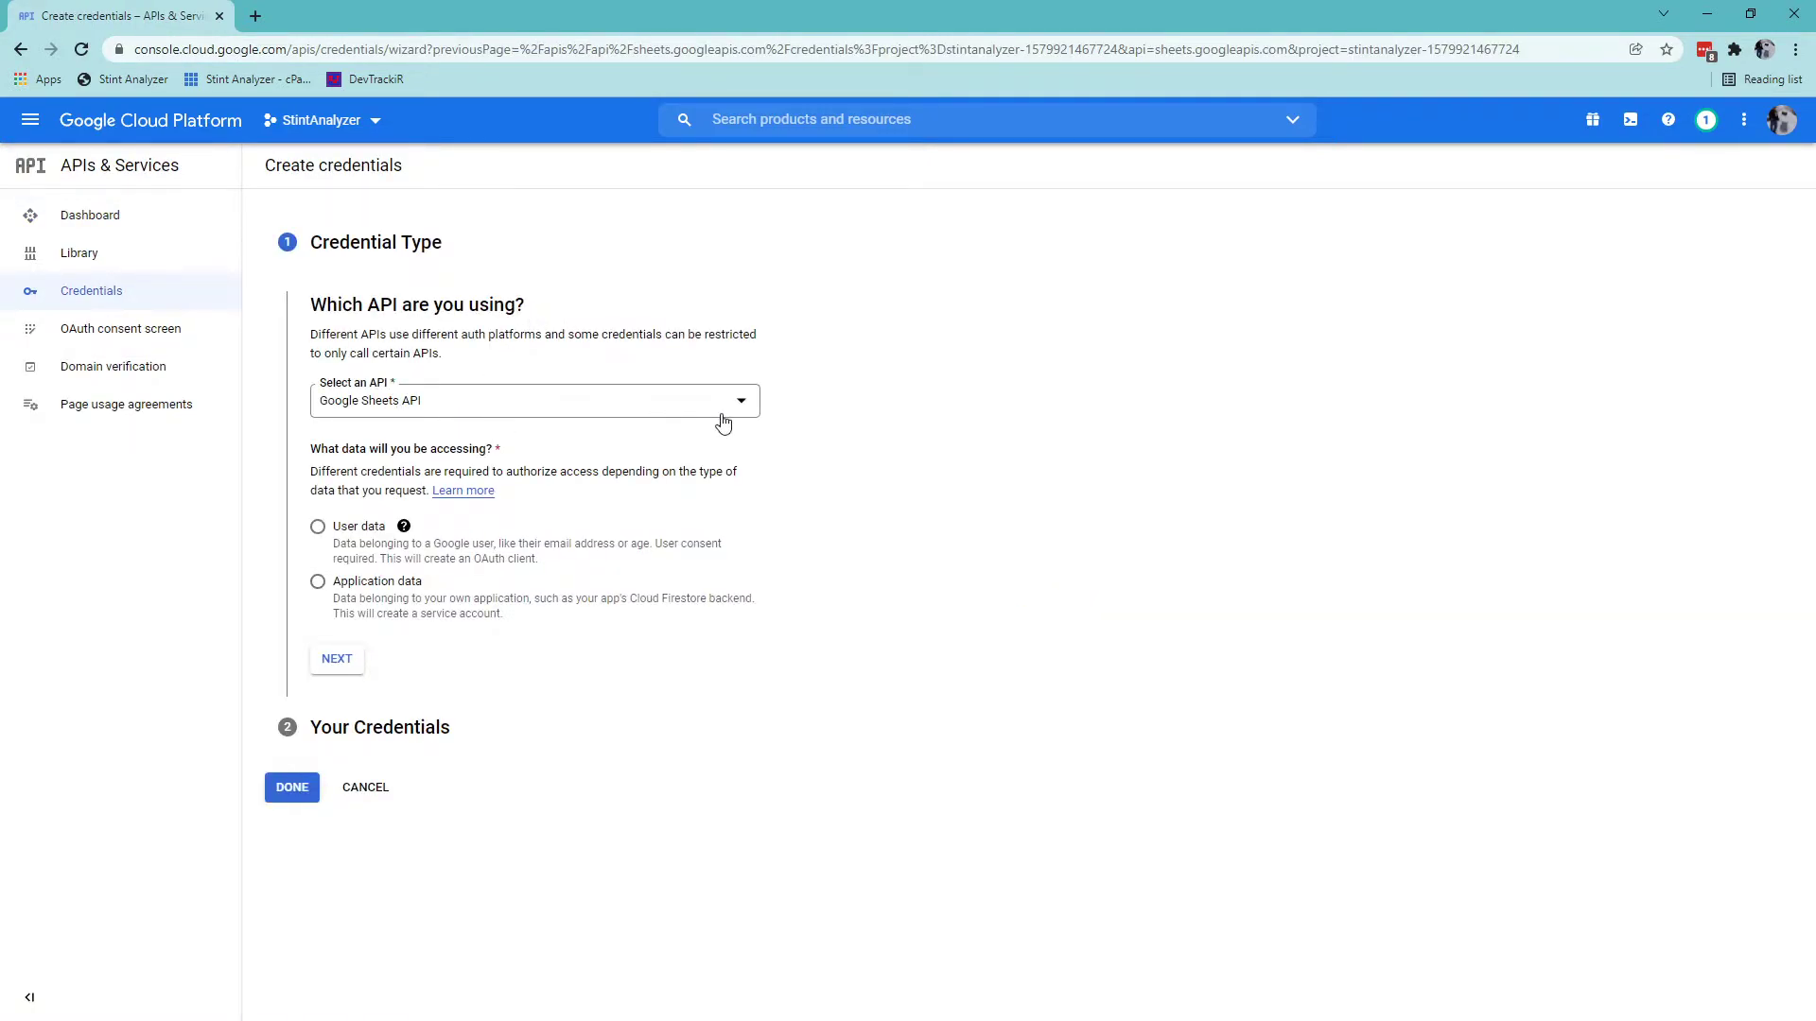
click(318, 580)
click(318, 827)
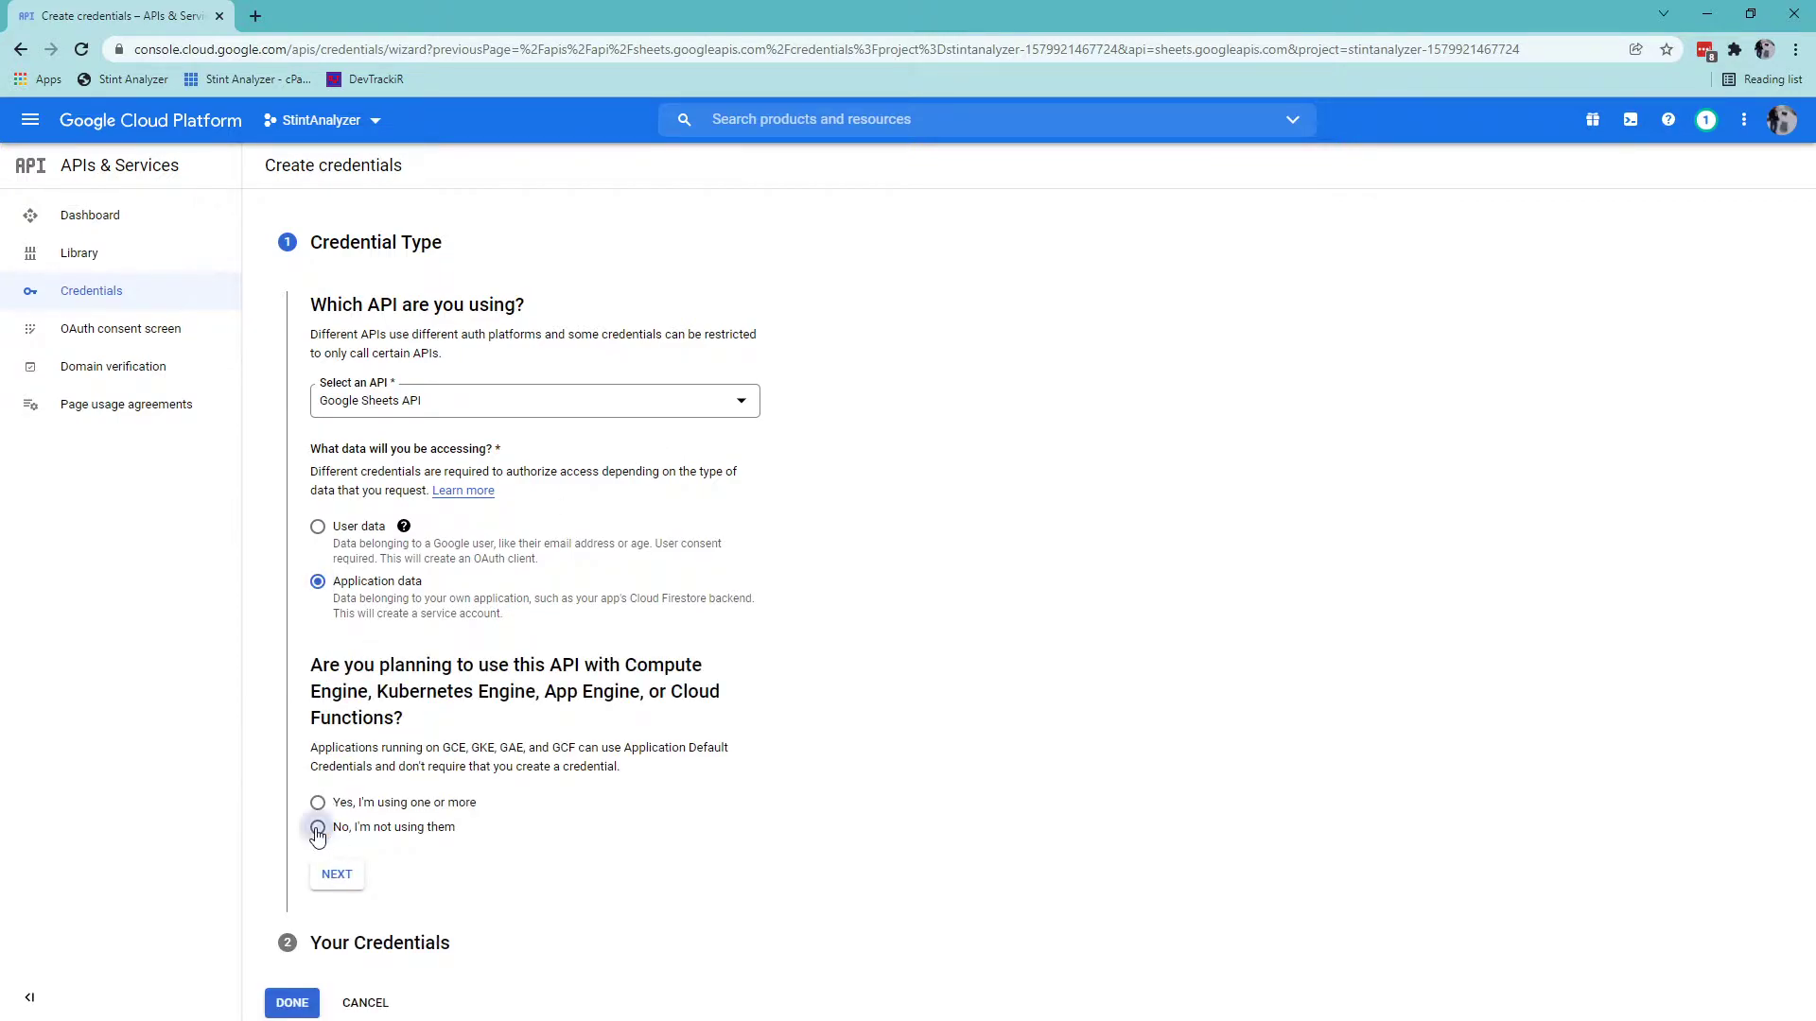
click(331, 876)
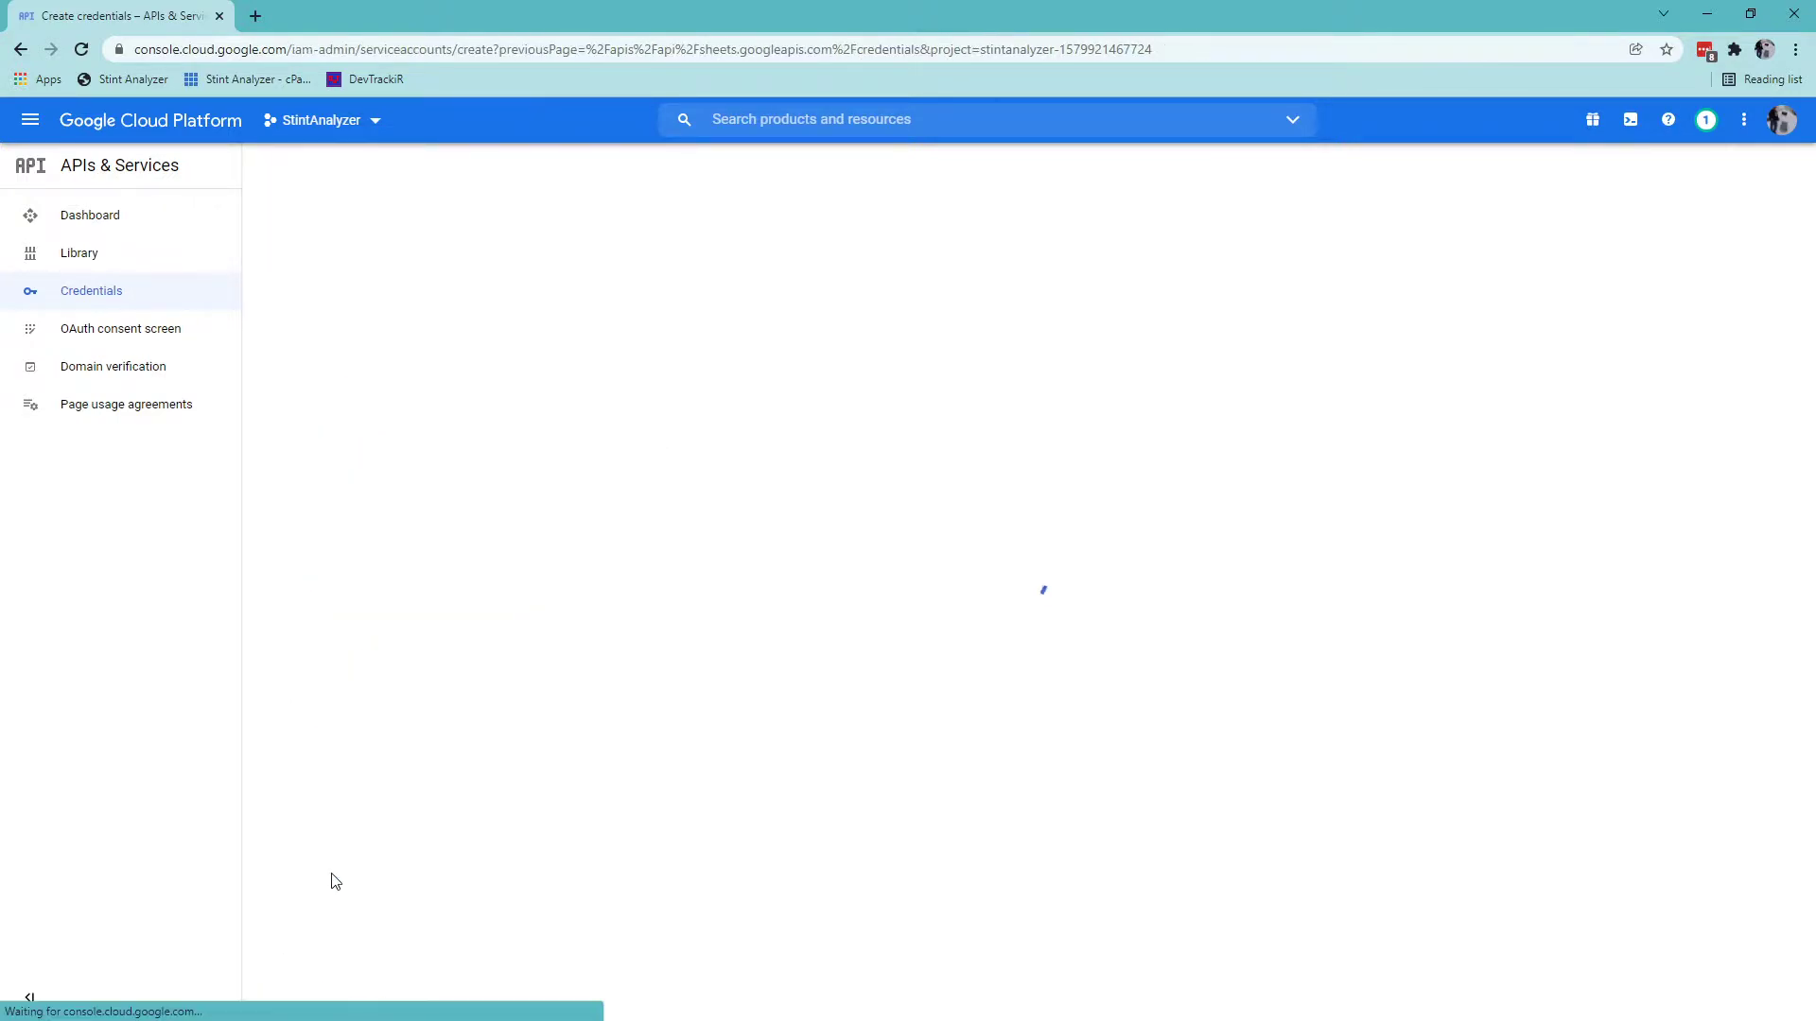
Create service account StintAnalyzer with description 'Stint Analyzer - Service Account'.
click(413, 278)
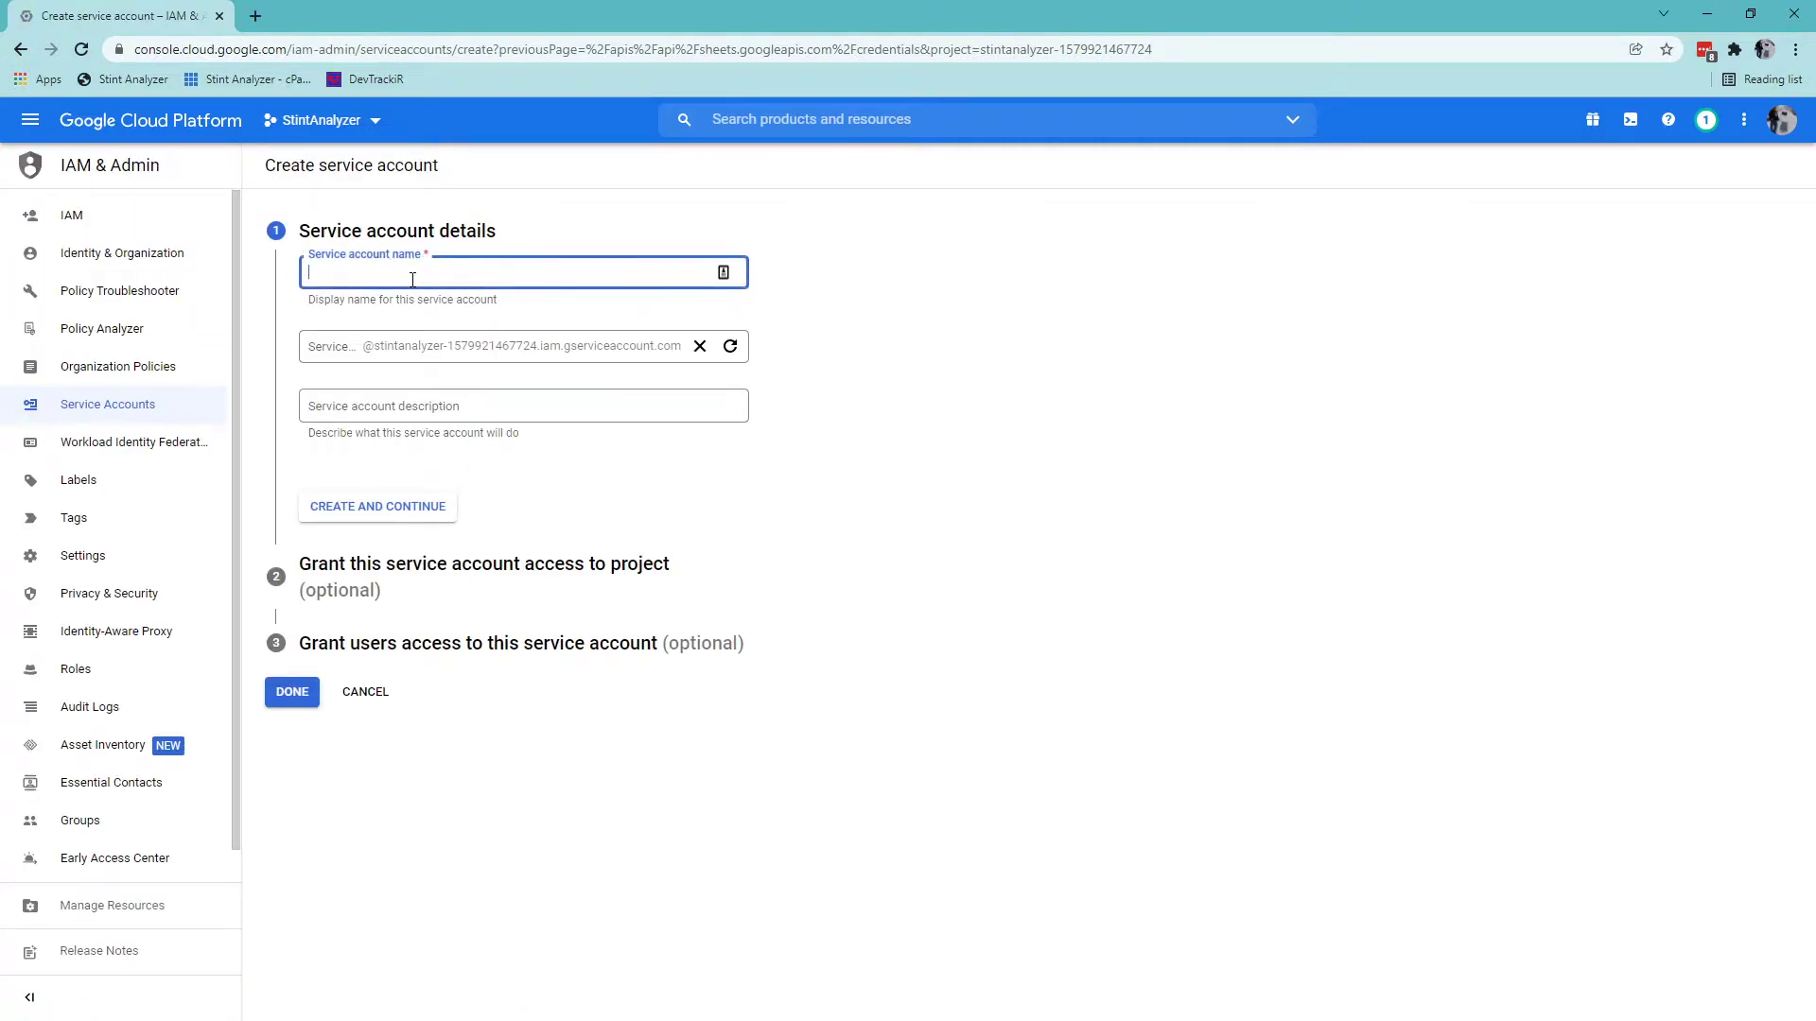
text(St)
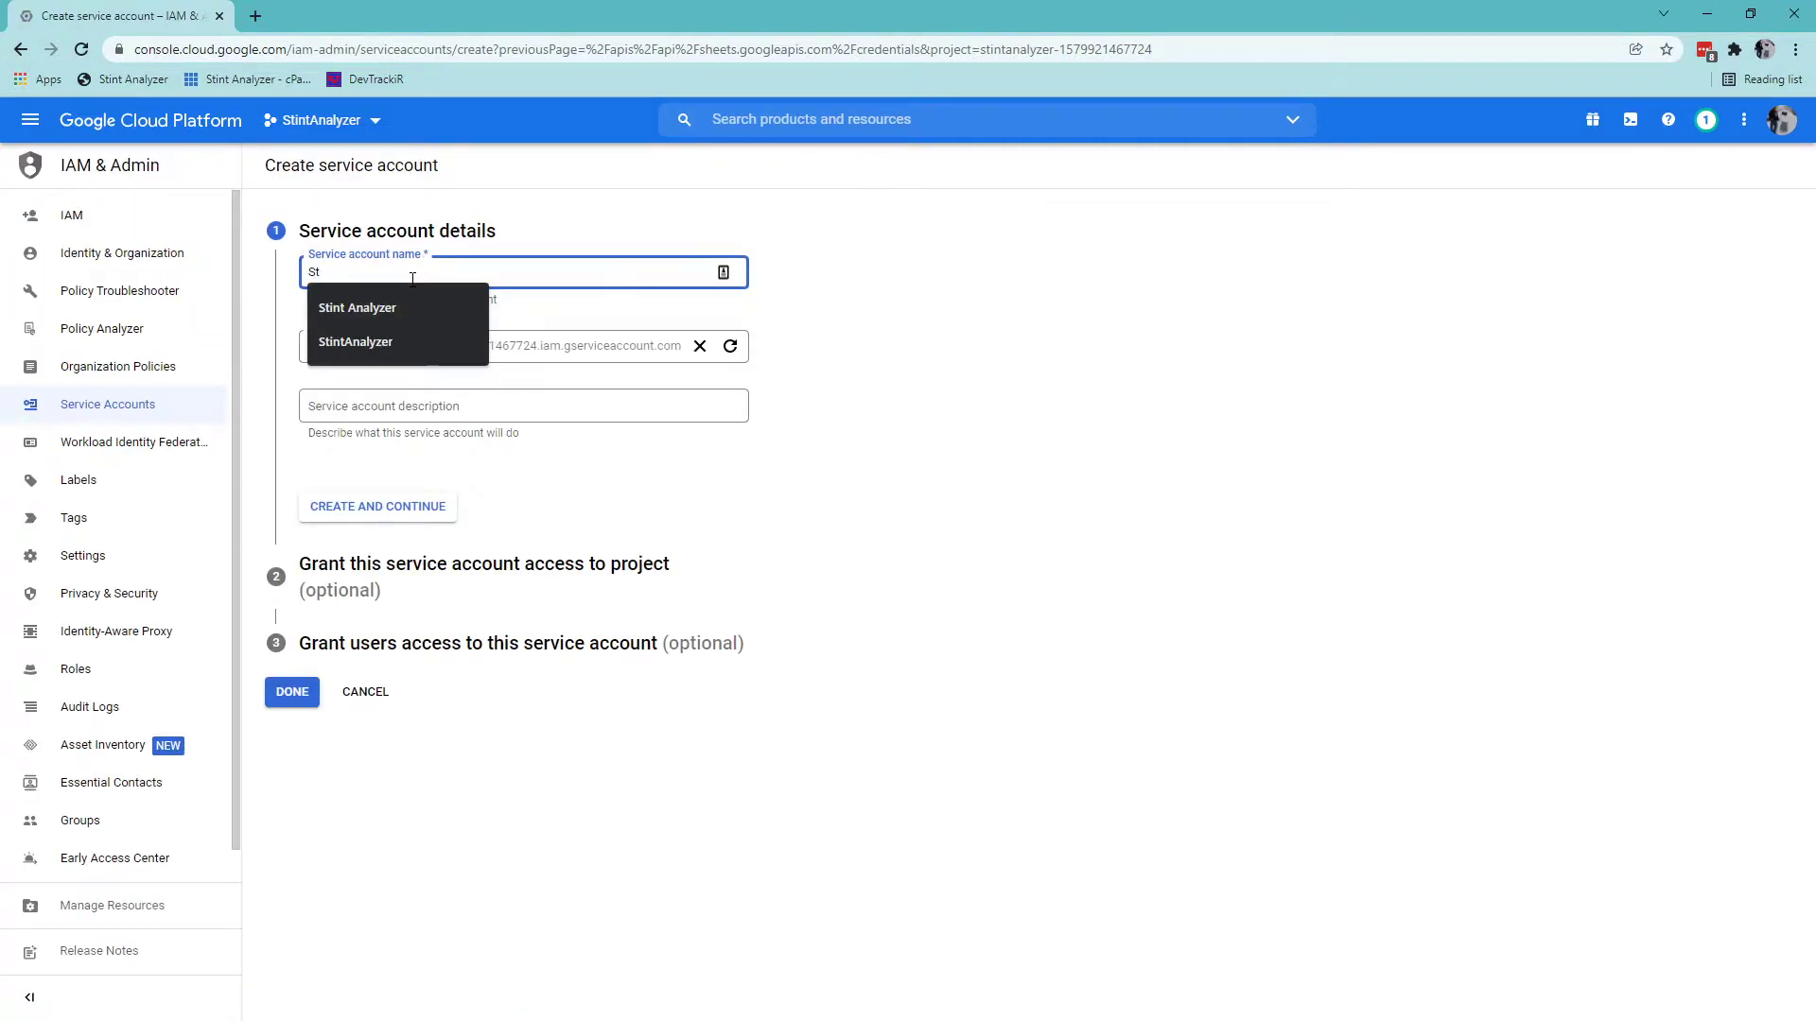
text(intAnalyzer)
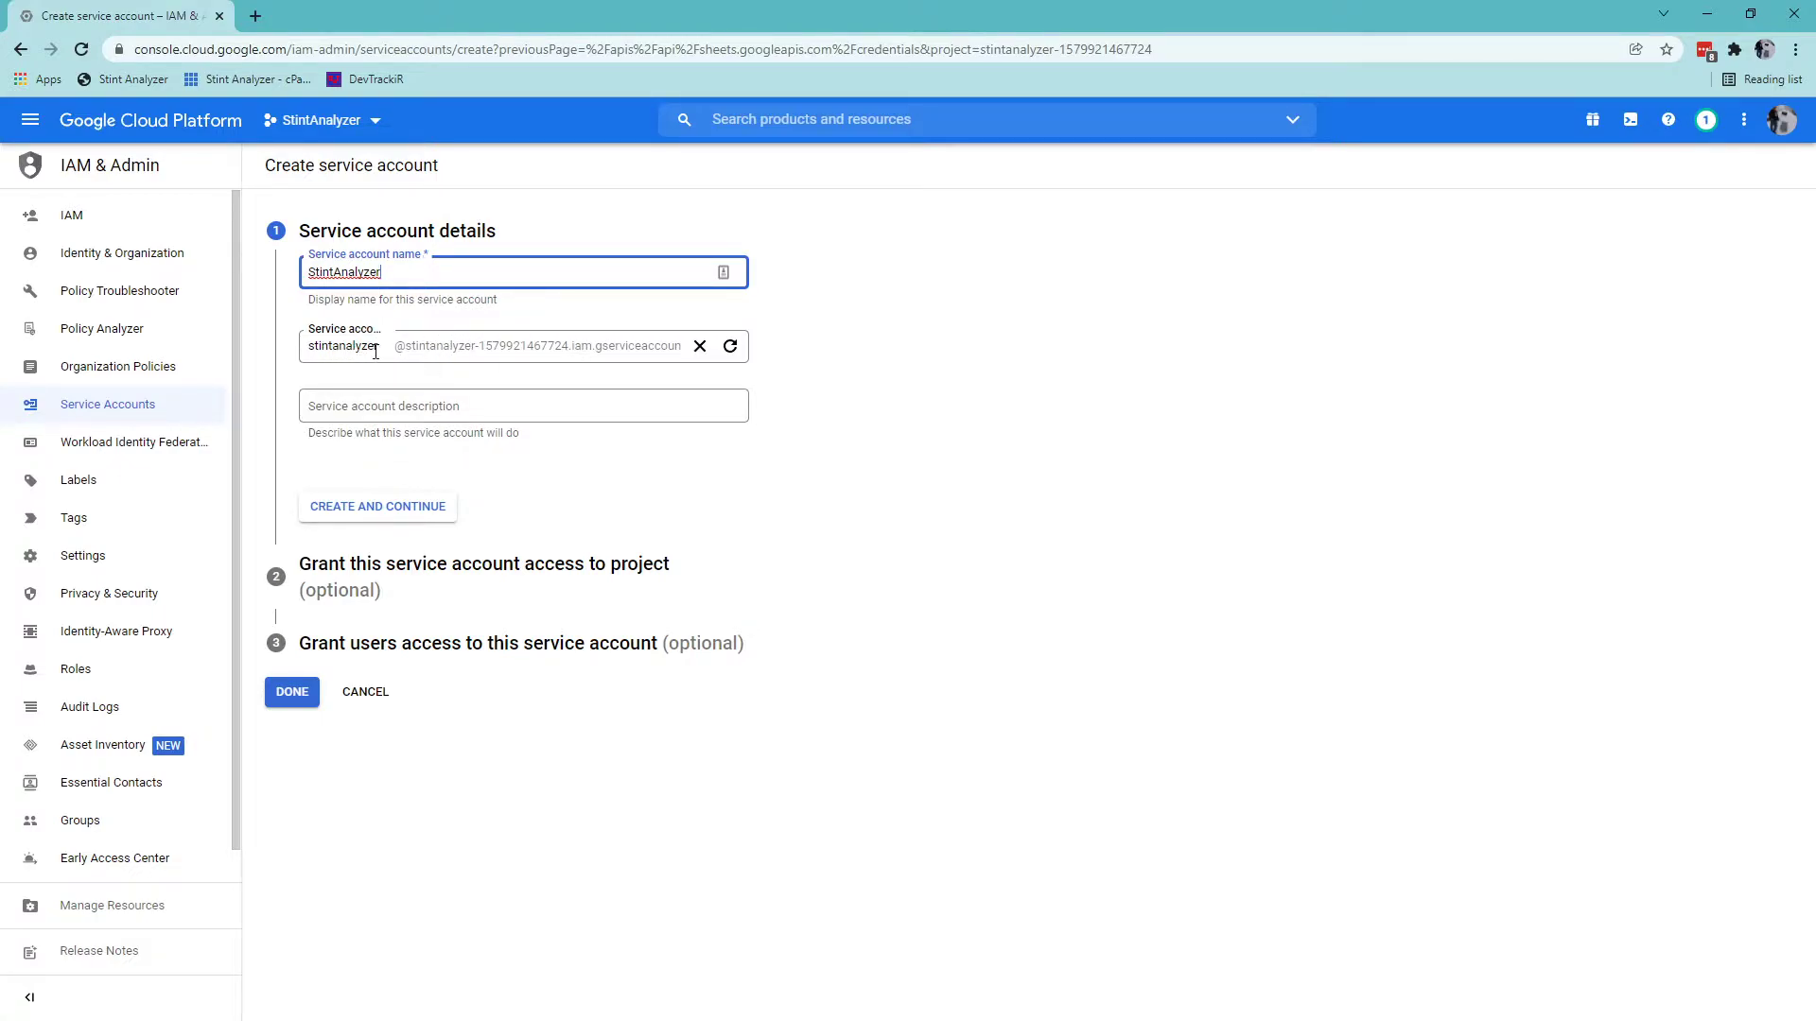
click(394, 407)
text(S)
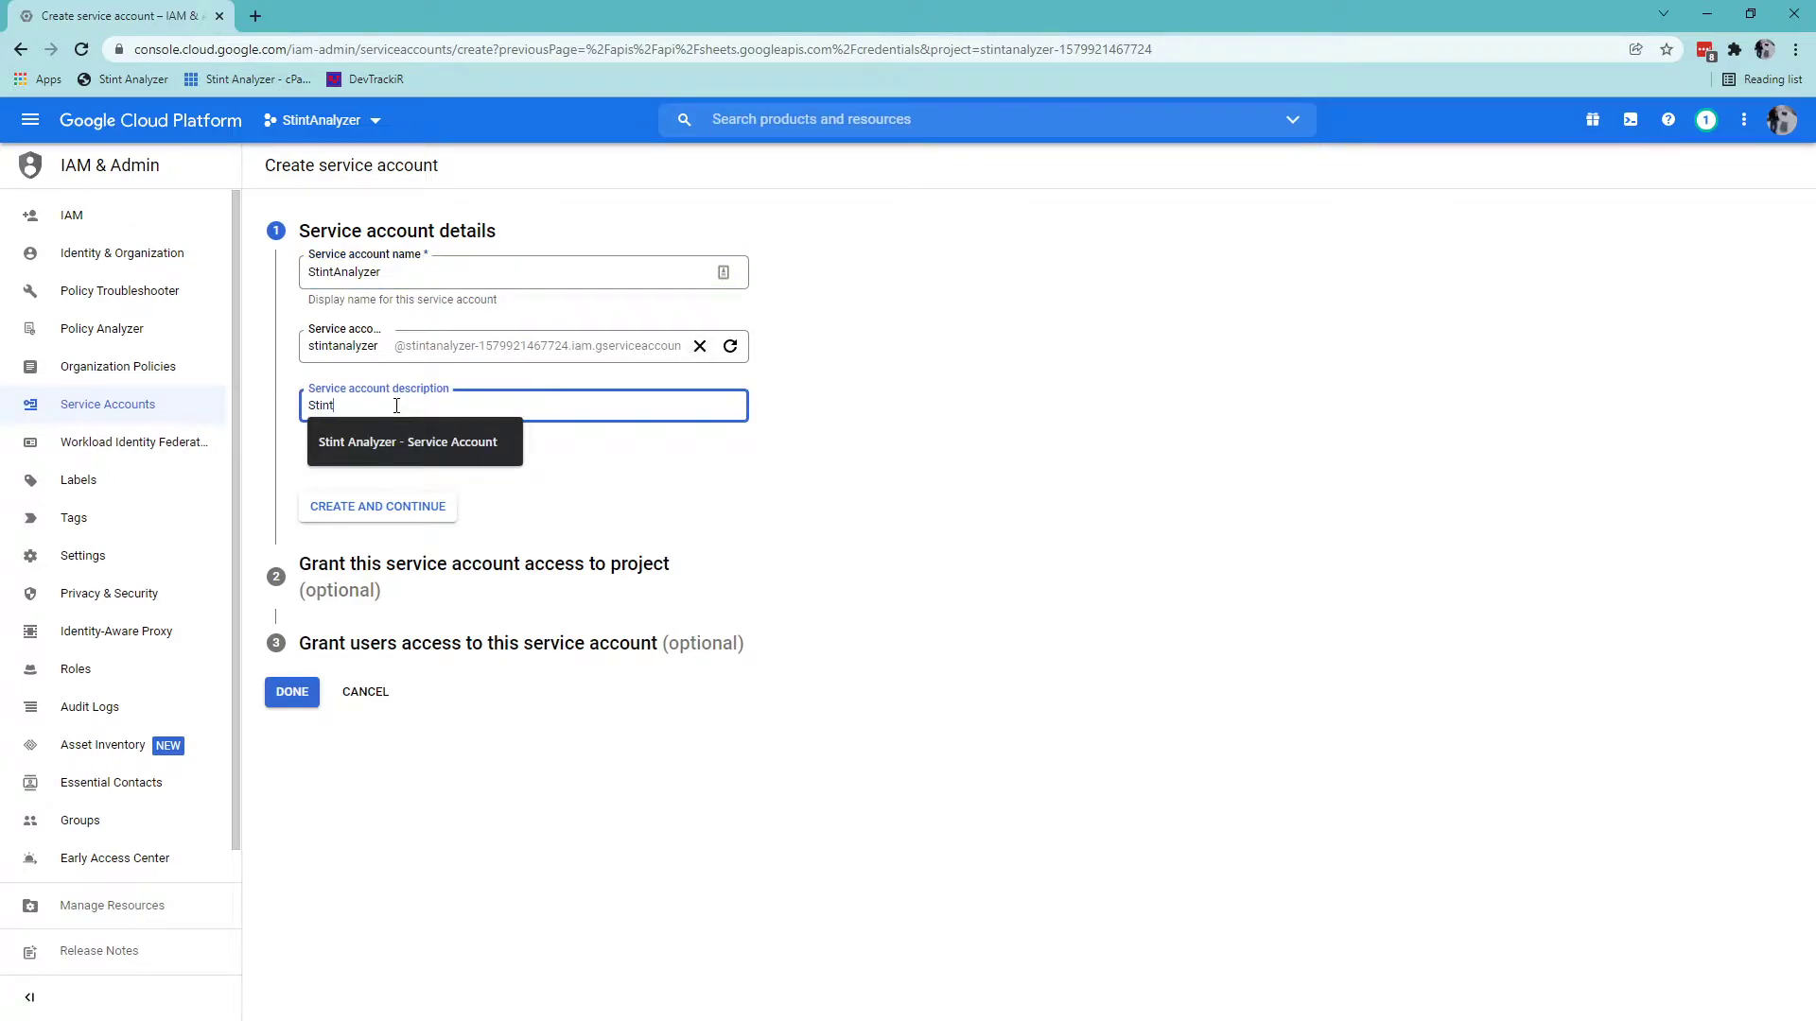
text(tint)
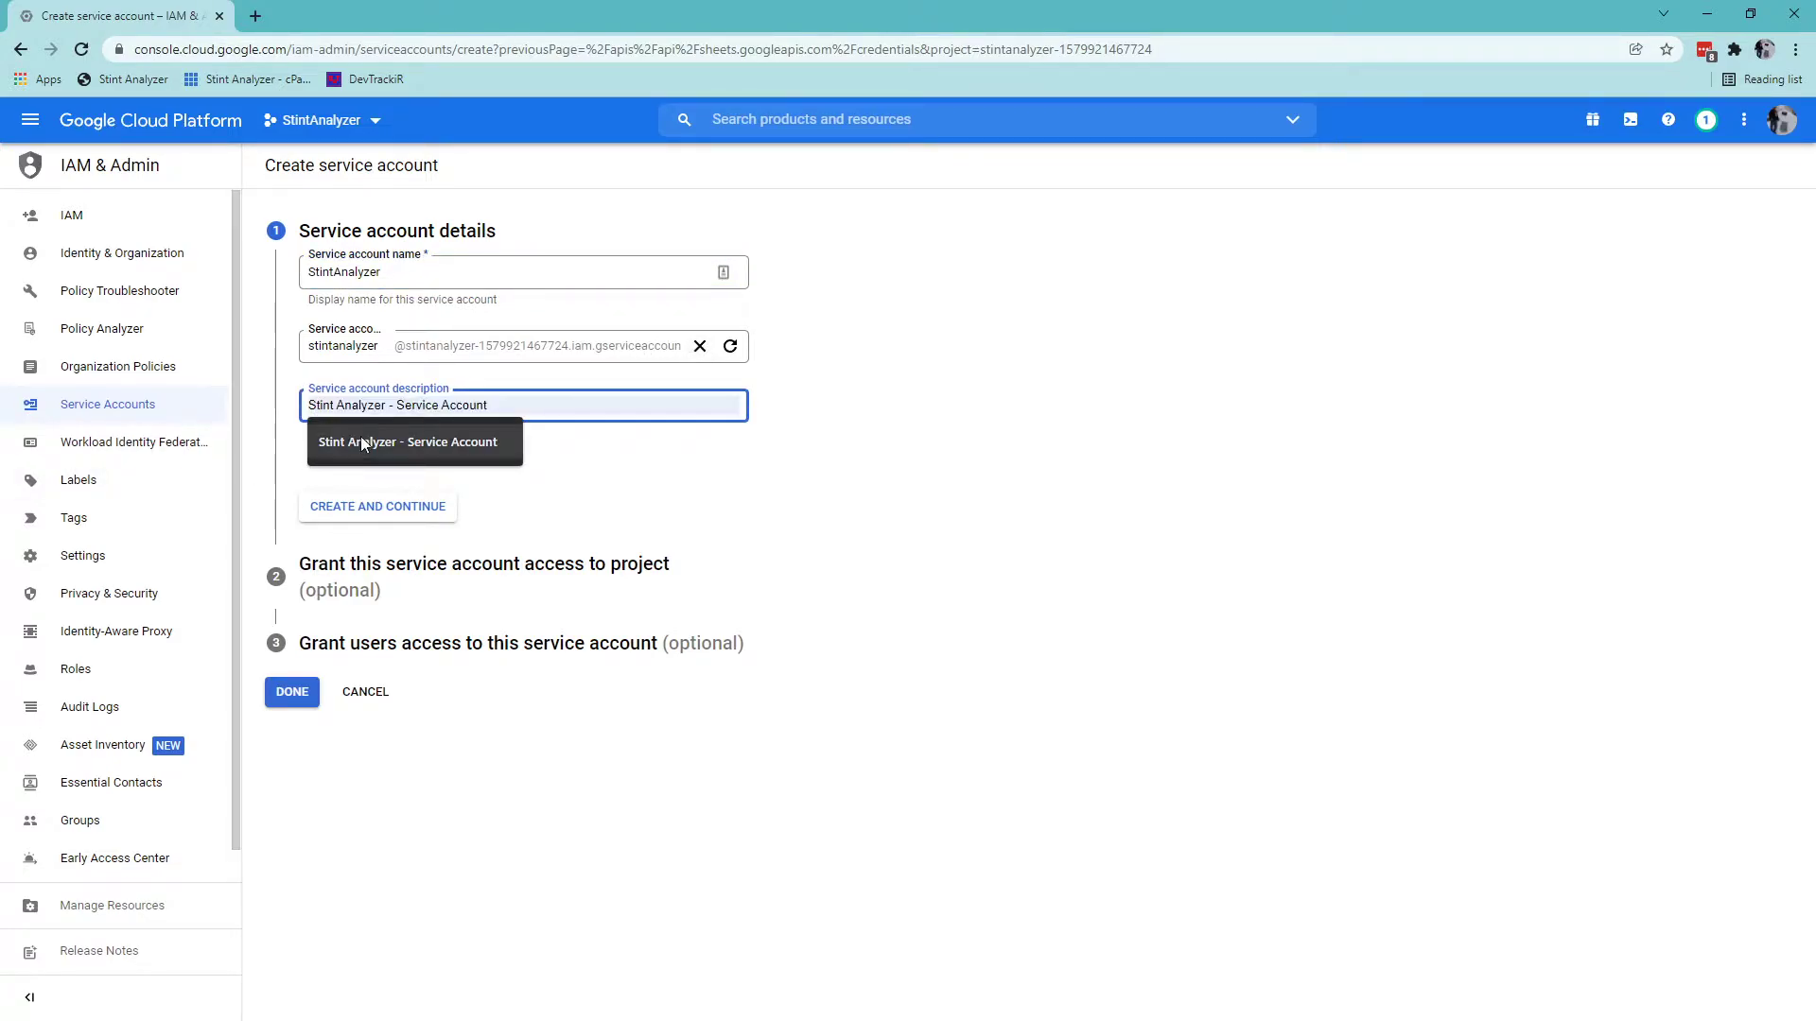
click(367, 441)
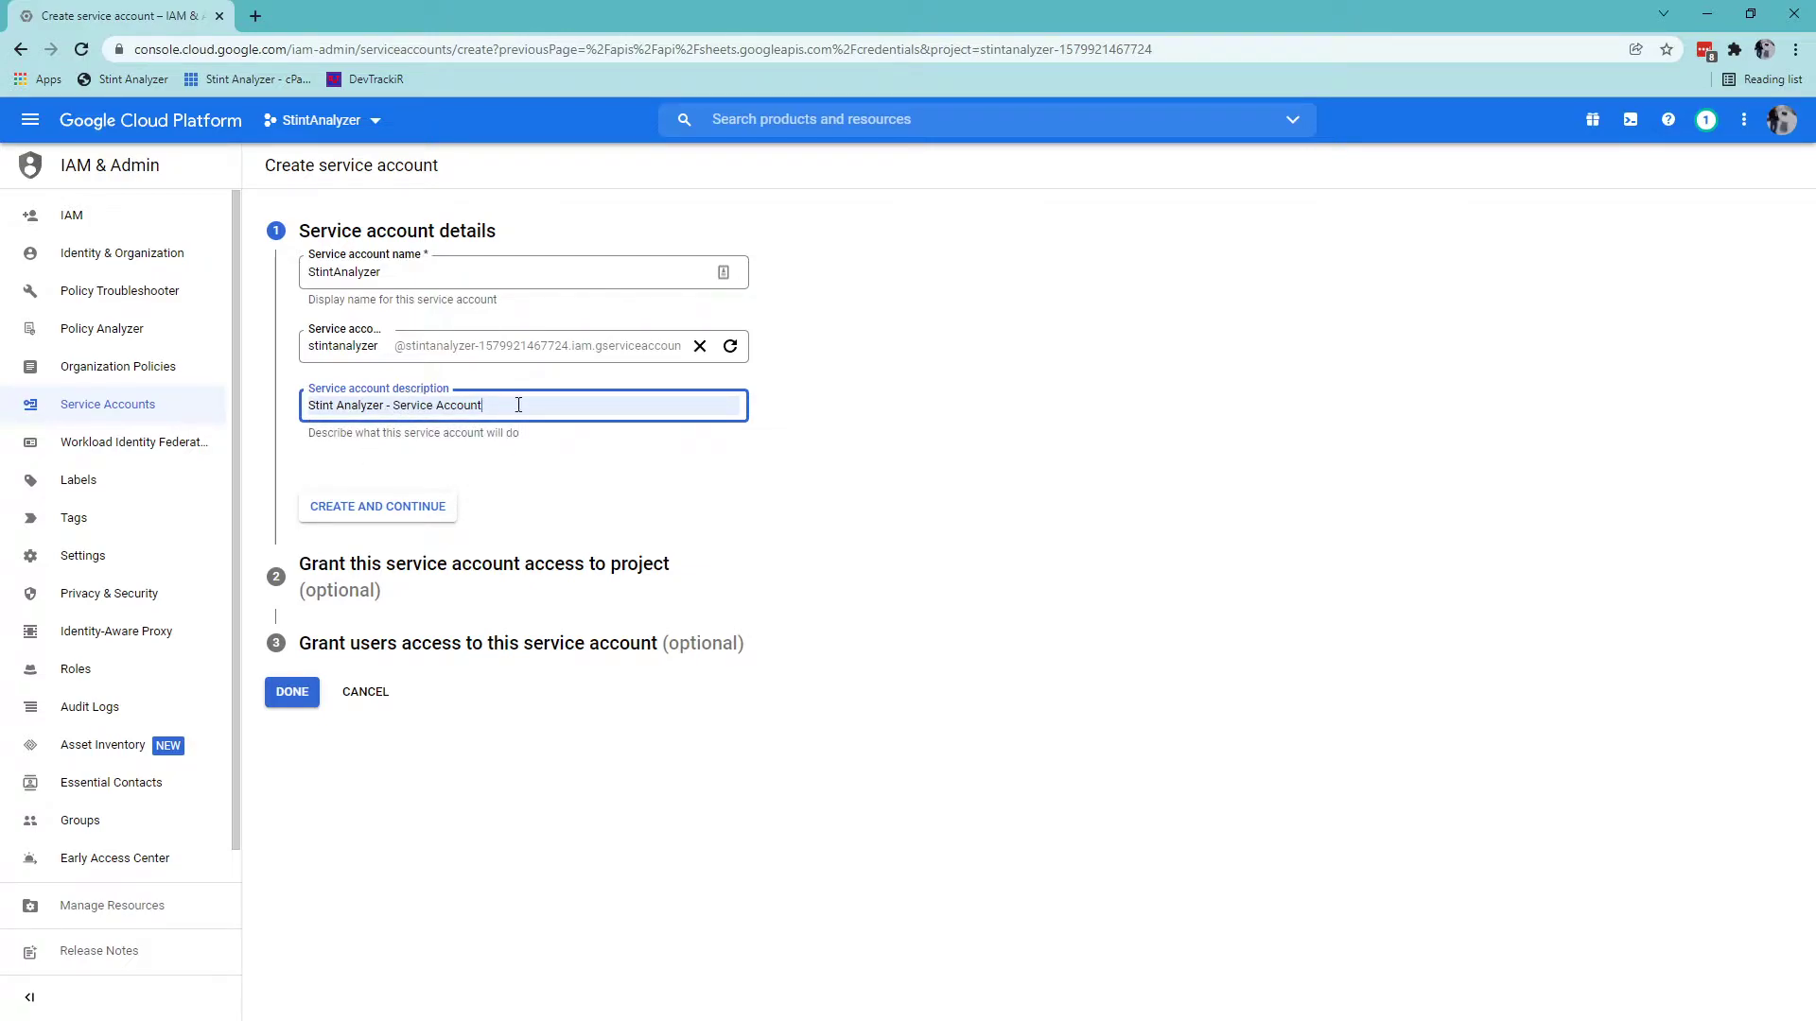
click(400, 511)
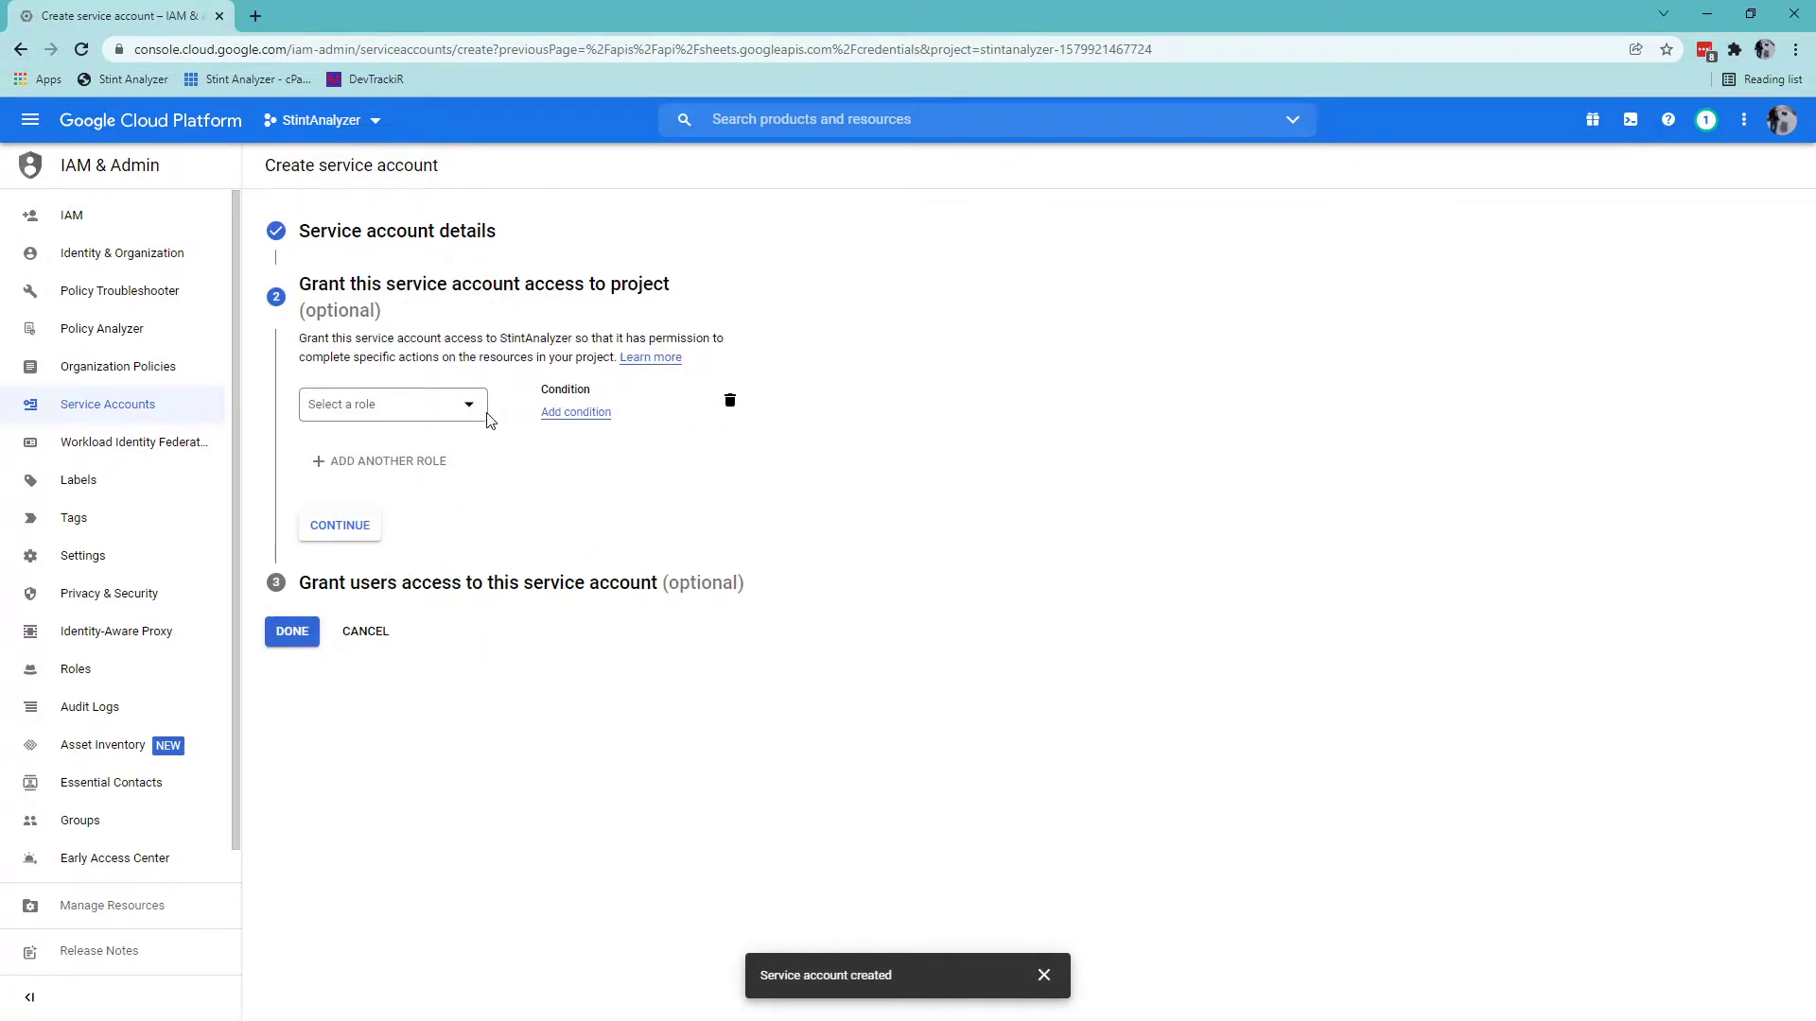
Grant the service account the Owner role and finish setup.
click(470, 405)
click(507, 472)
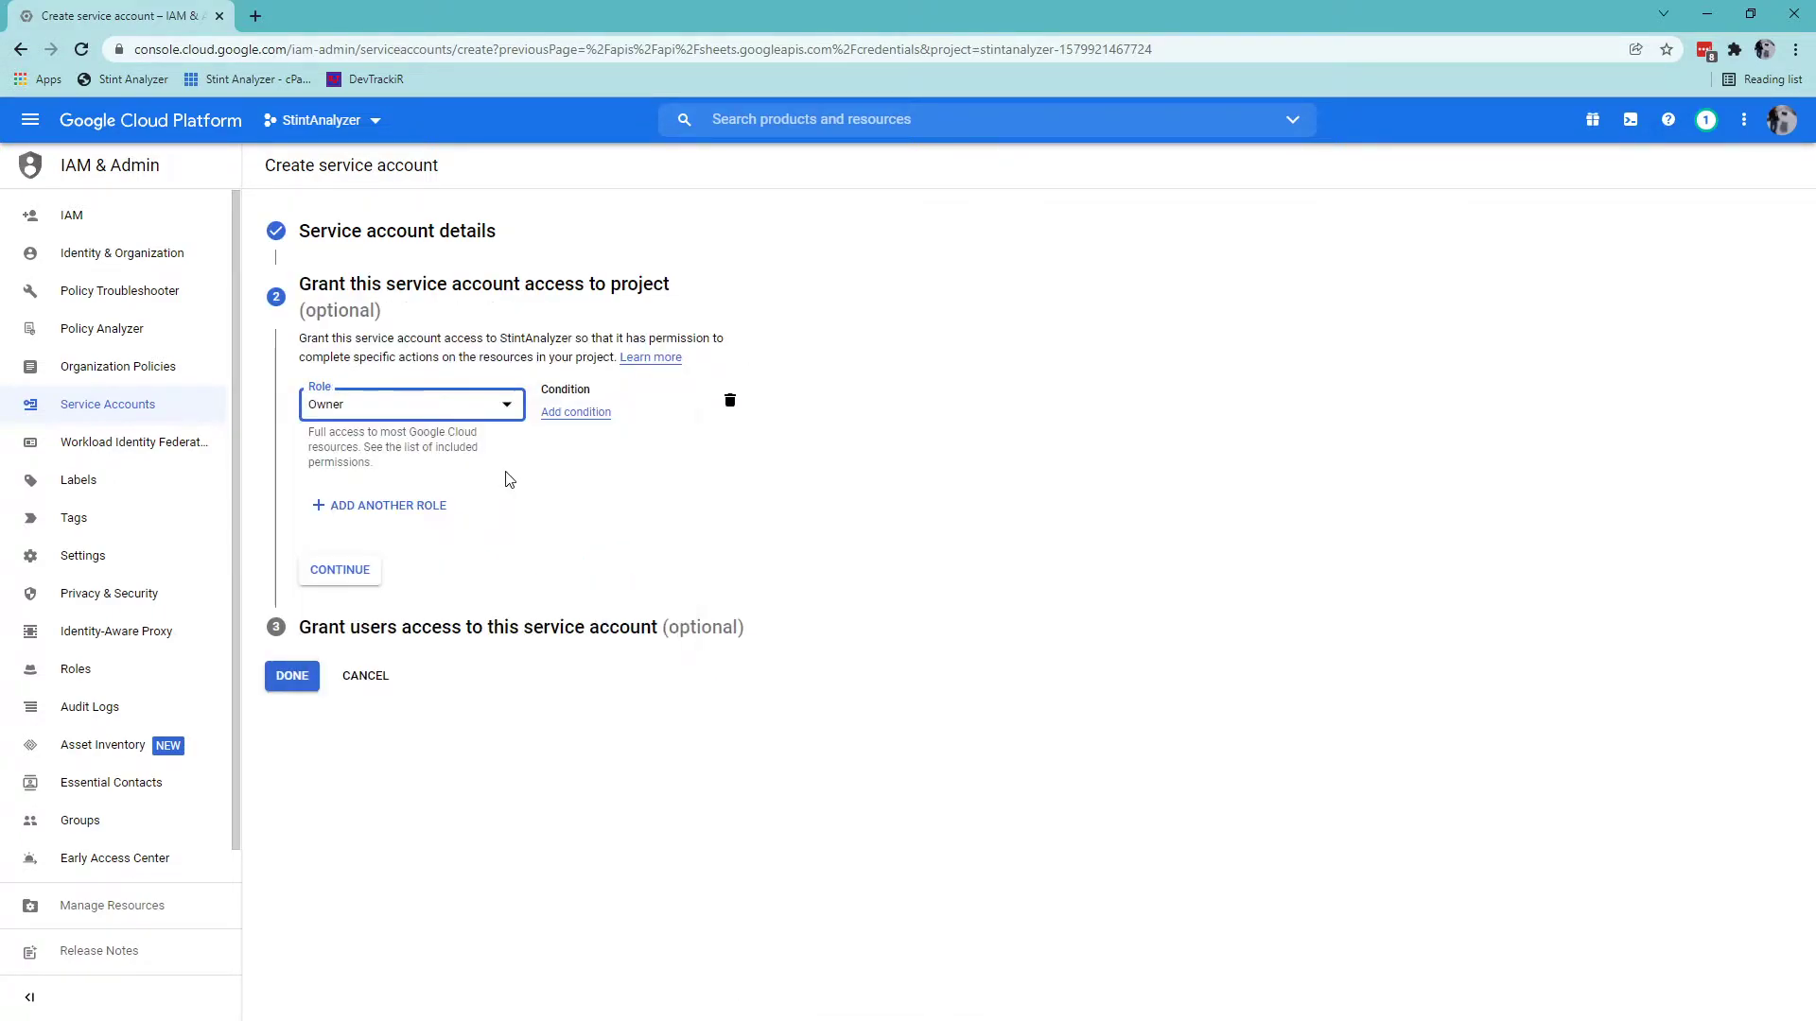
click(342, 579)
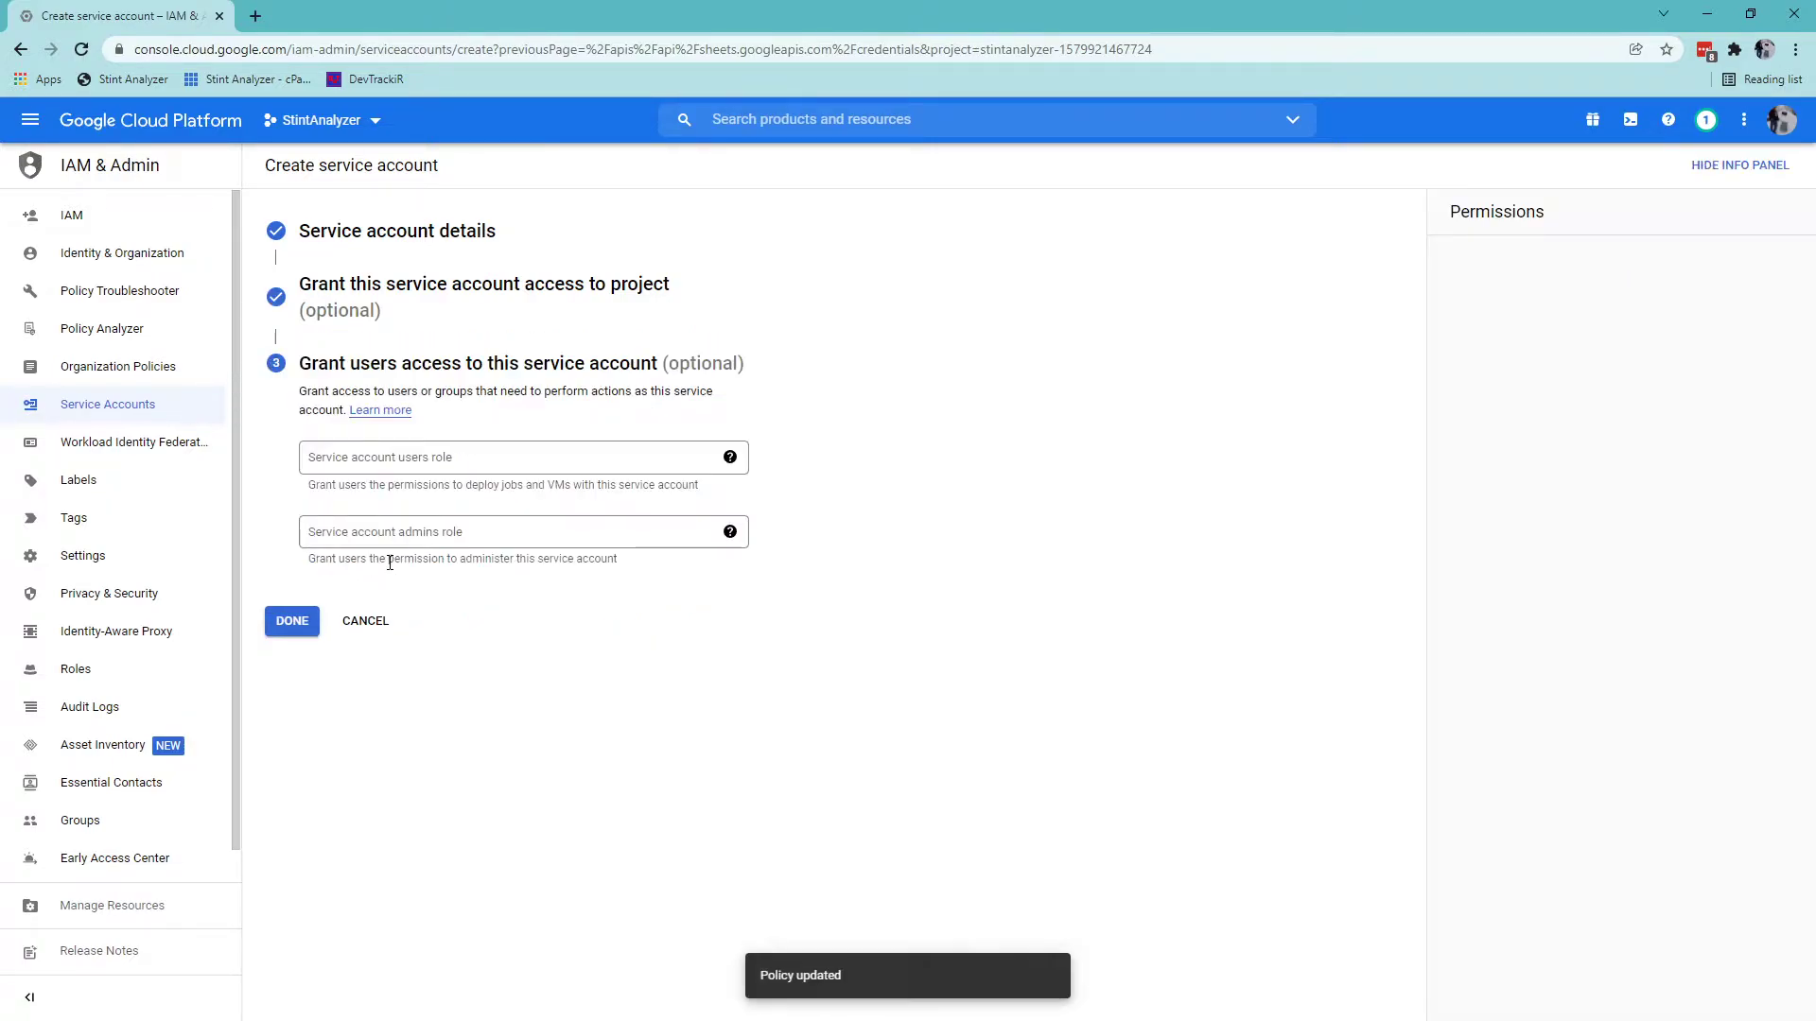
click(293, 621)
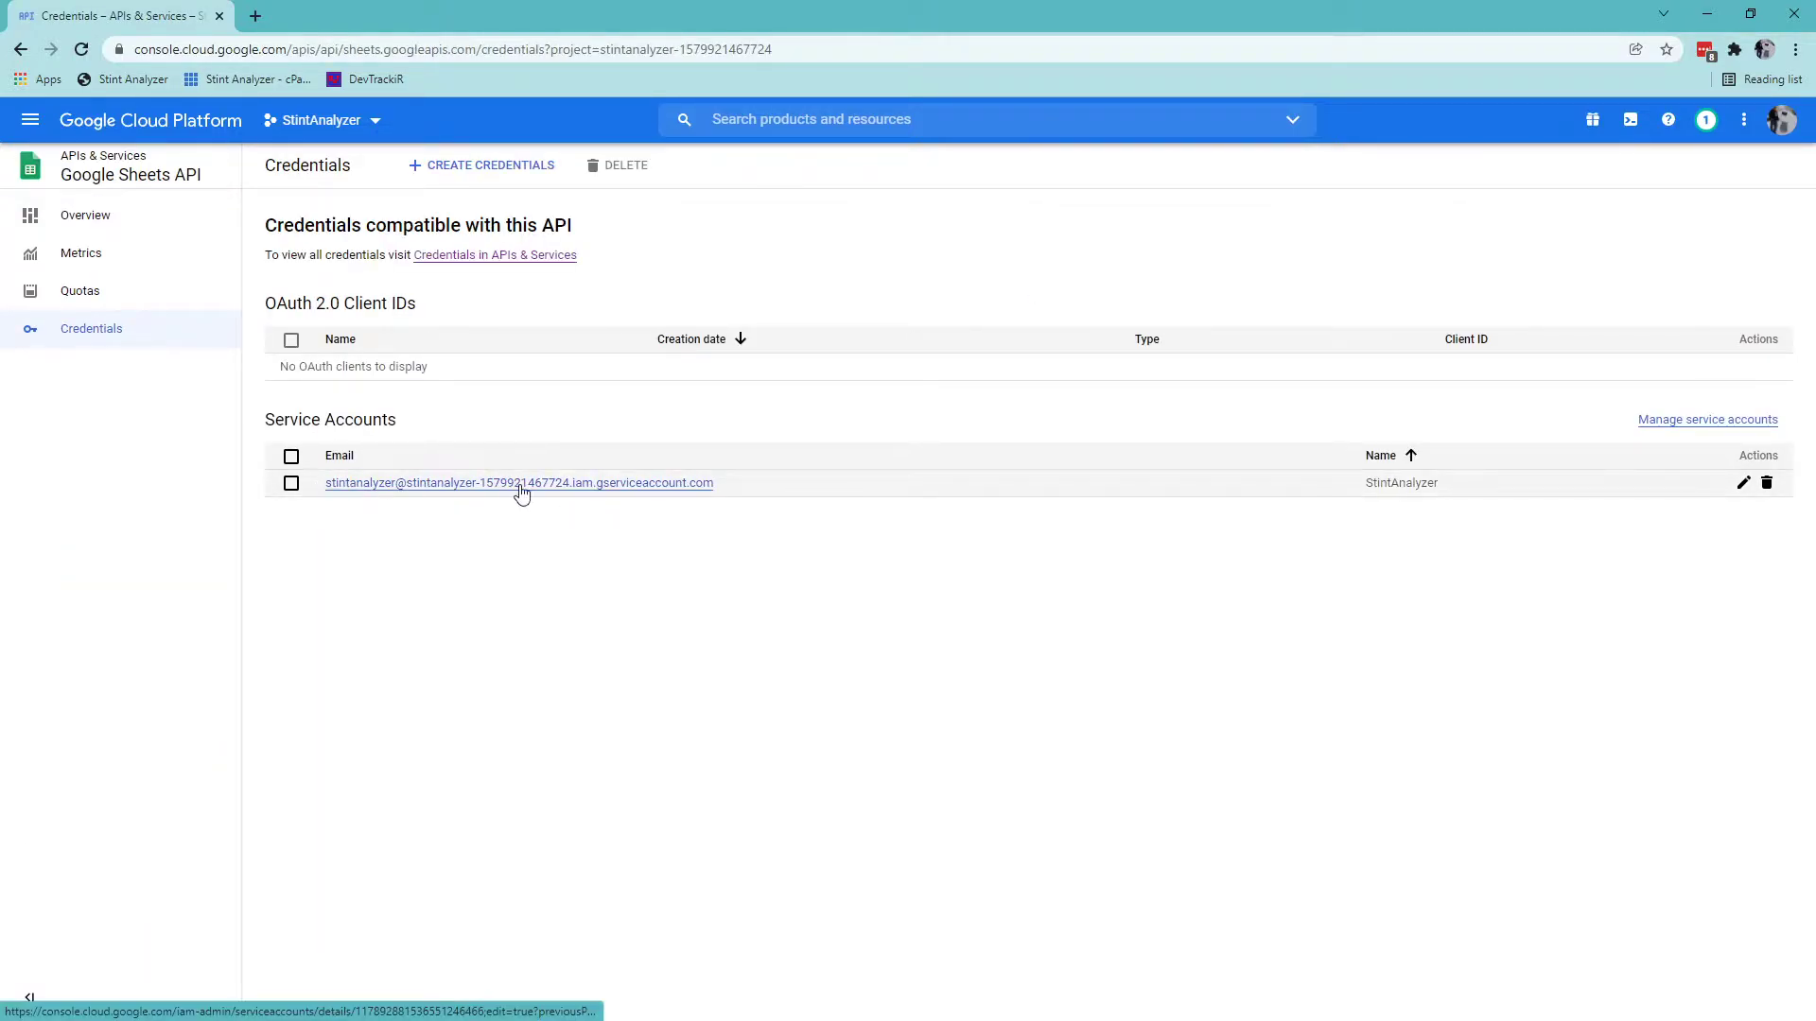
Copy the StintAnalyzer service account's e-mail address, then open its details page.
drag(716, 488, 324, 503)
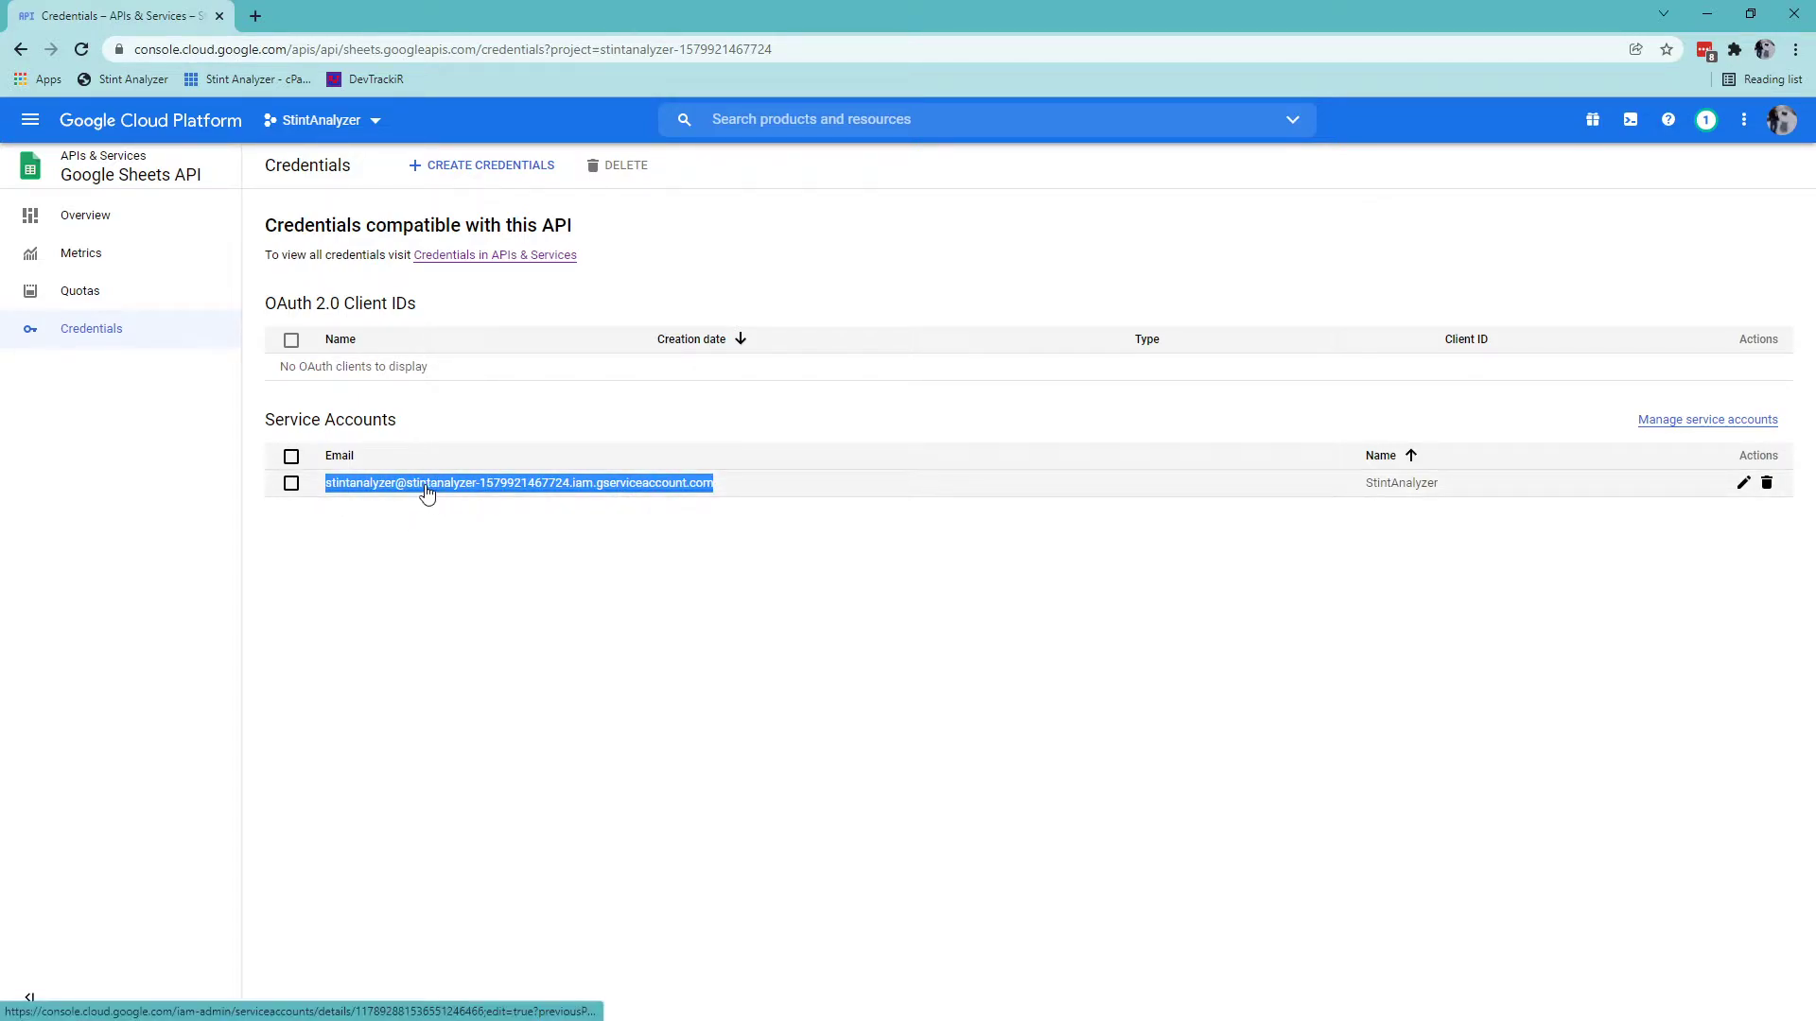
key(ctrl+c)
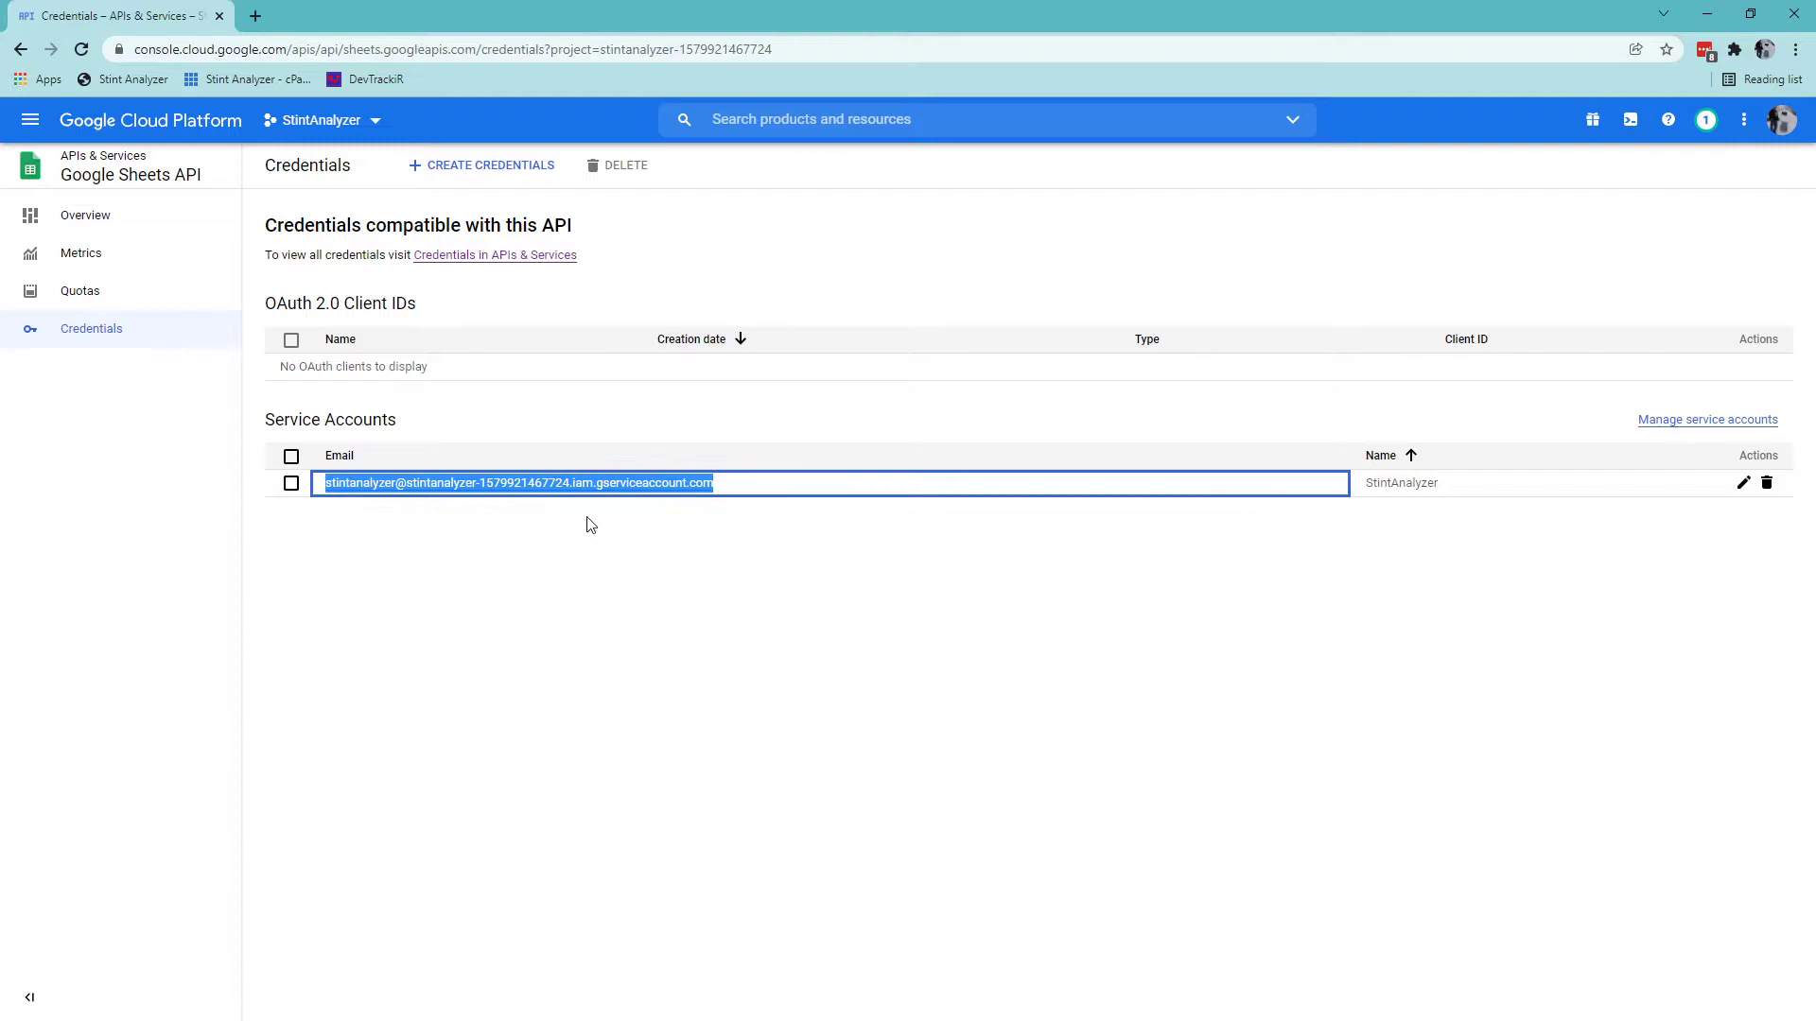
key(alt+Tab)
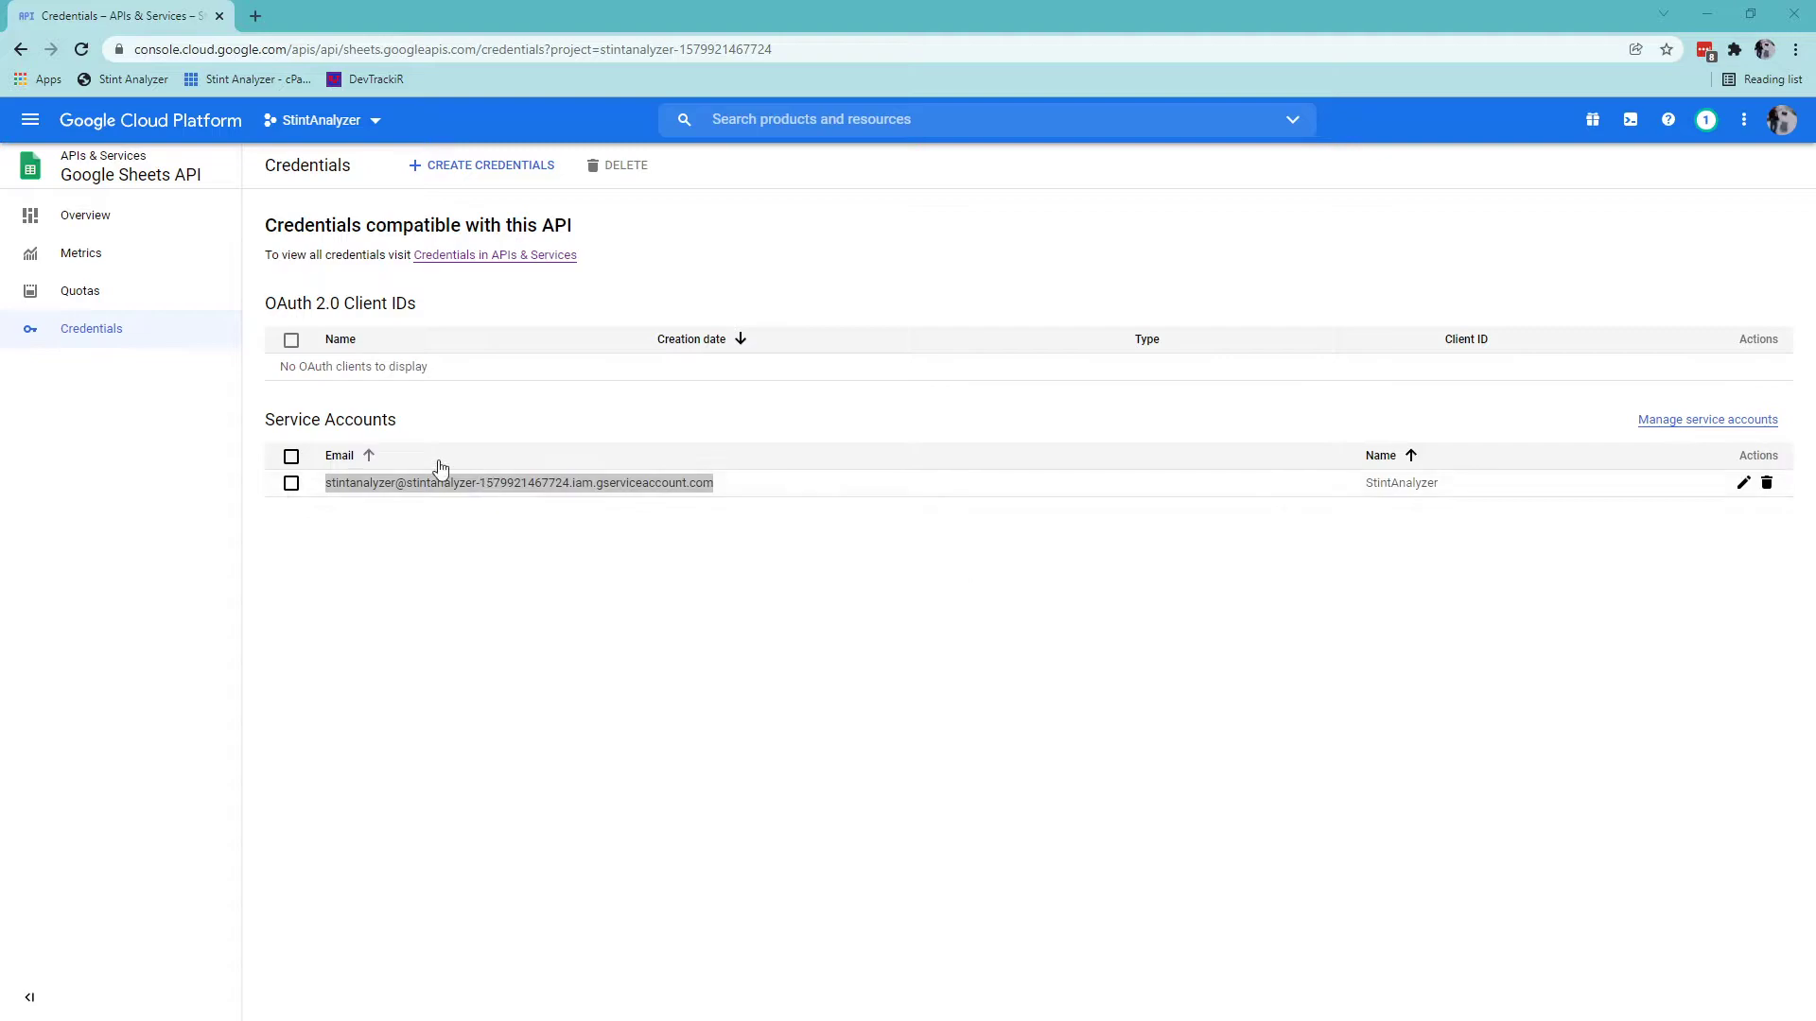
click(473, 537)
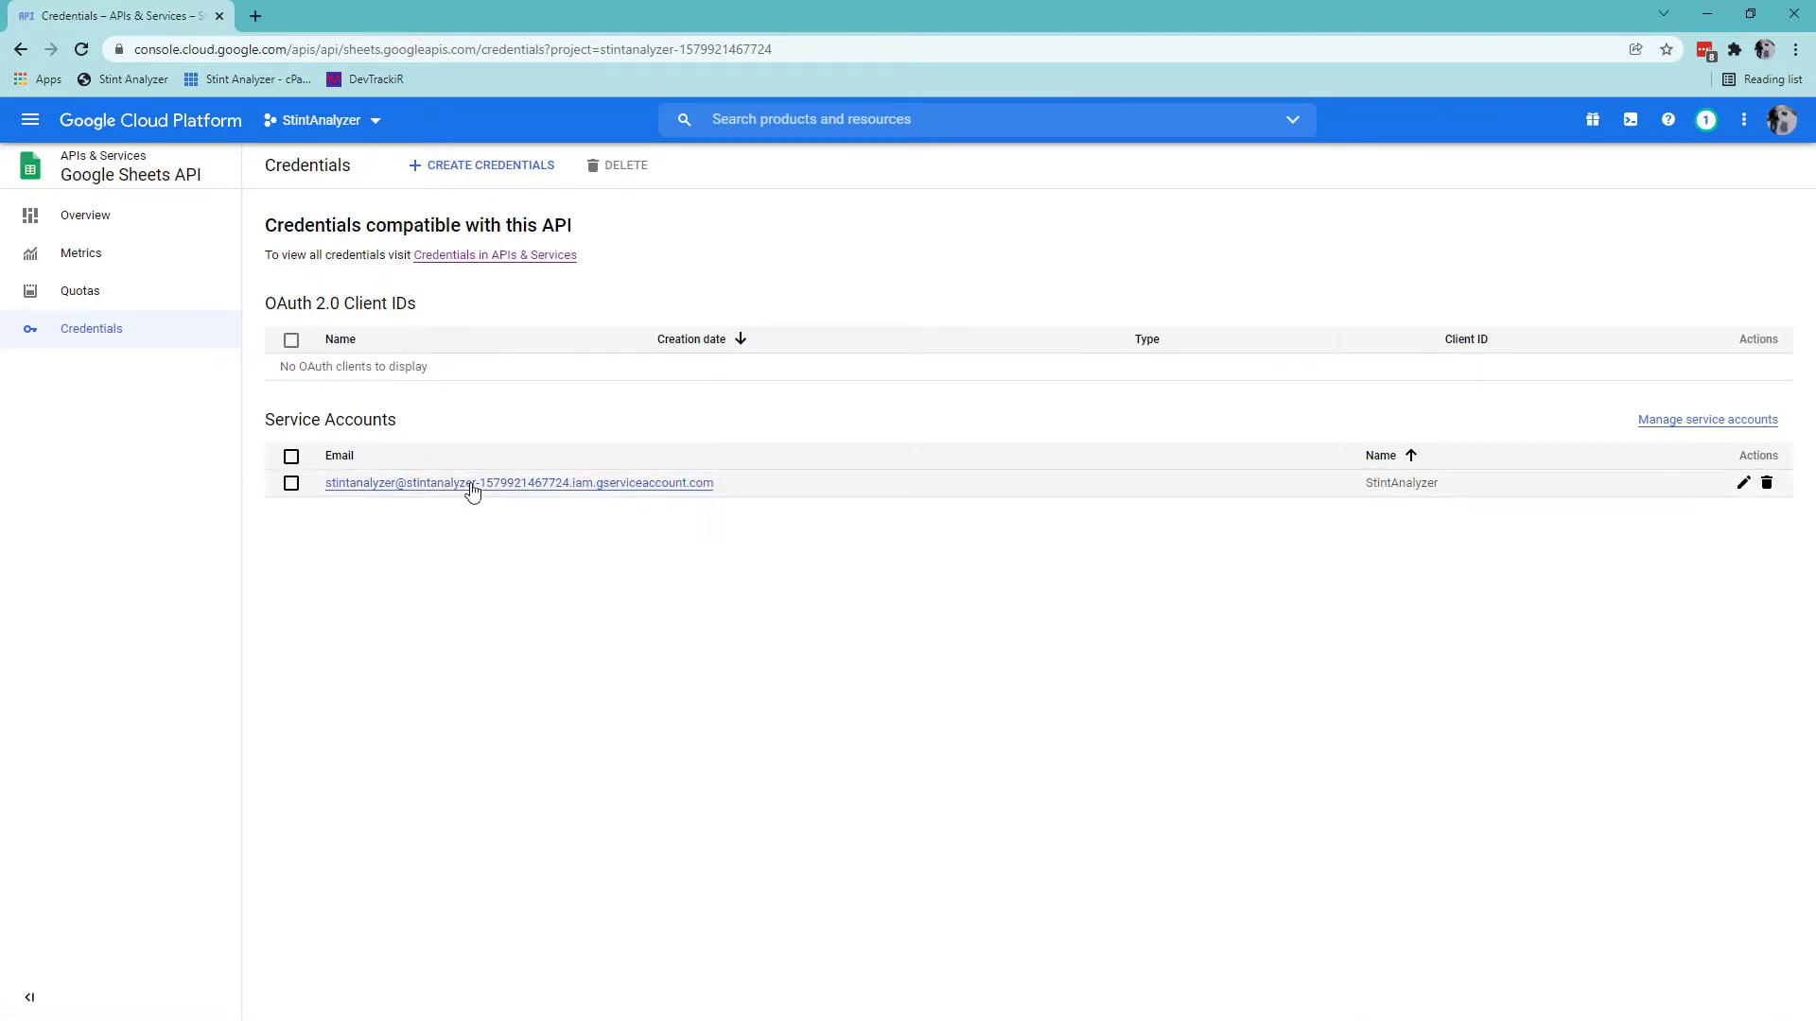
click(473, 488)
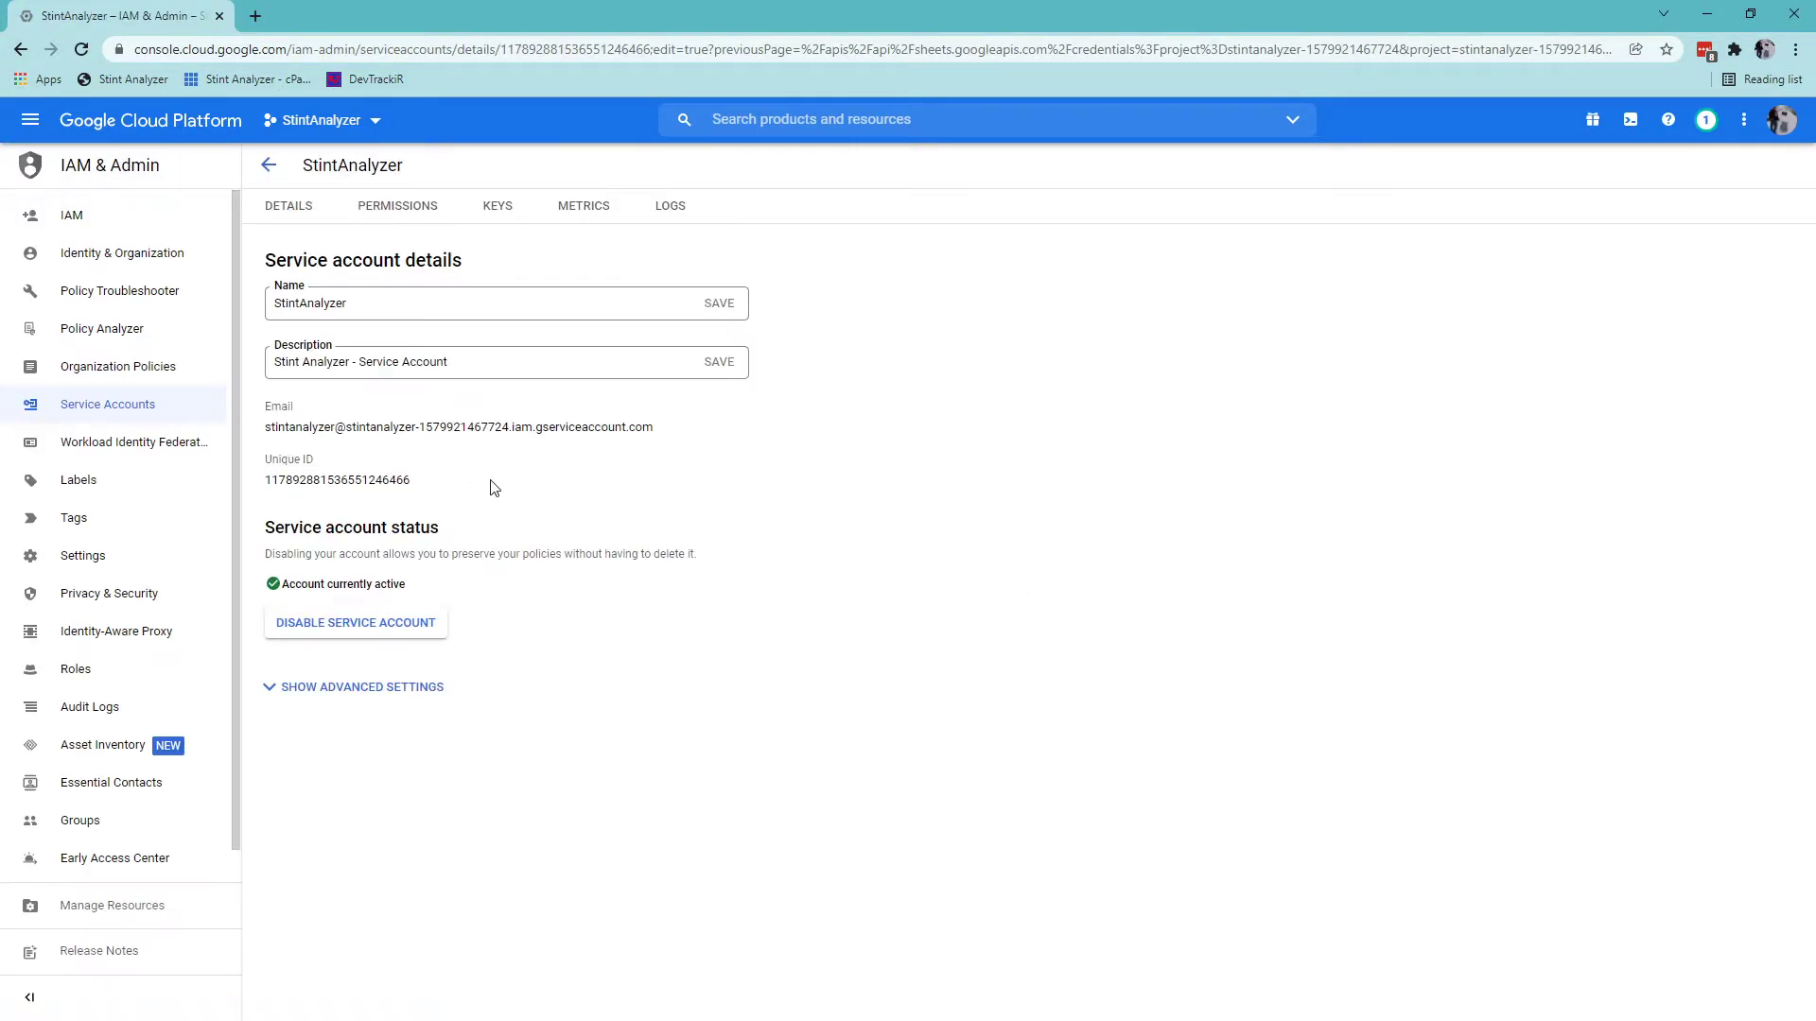
Create and download a new JSON private key from the Keys tab.
click(501, 210)
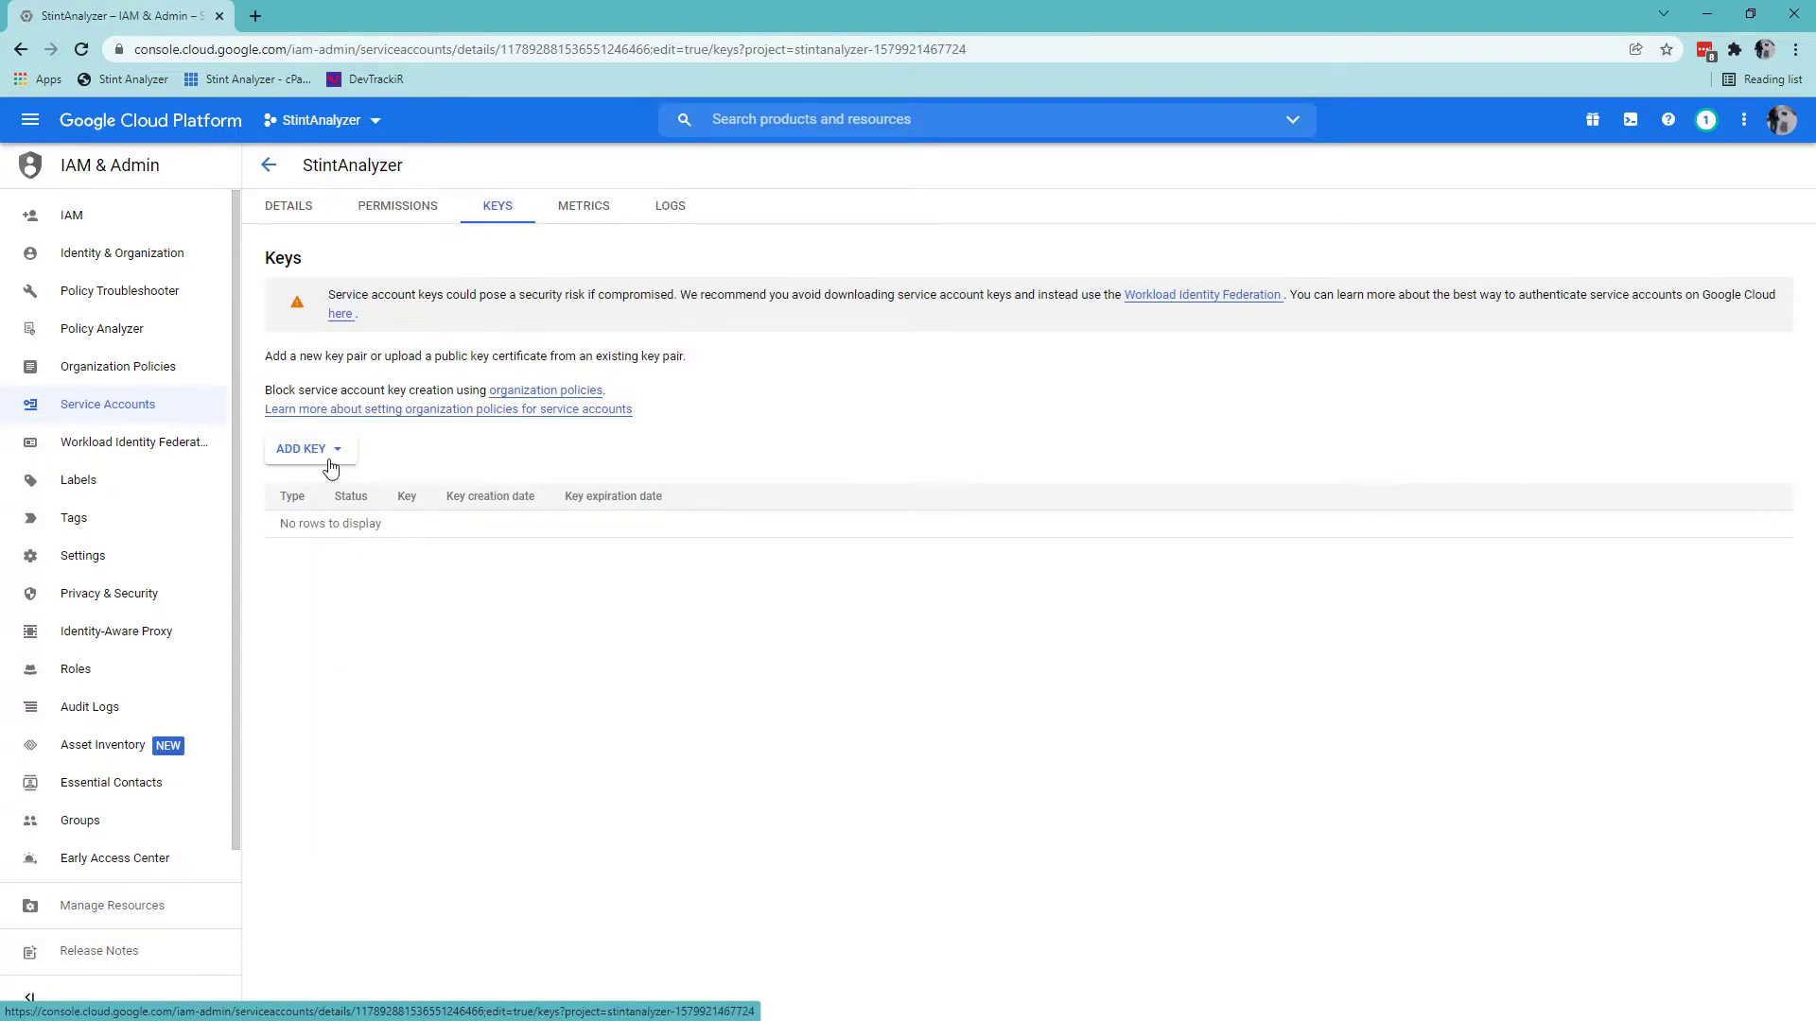
click(340, 454)
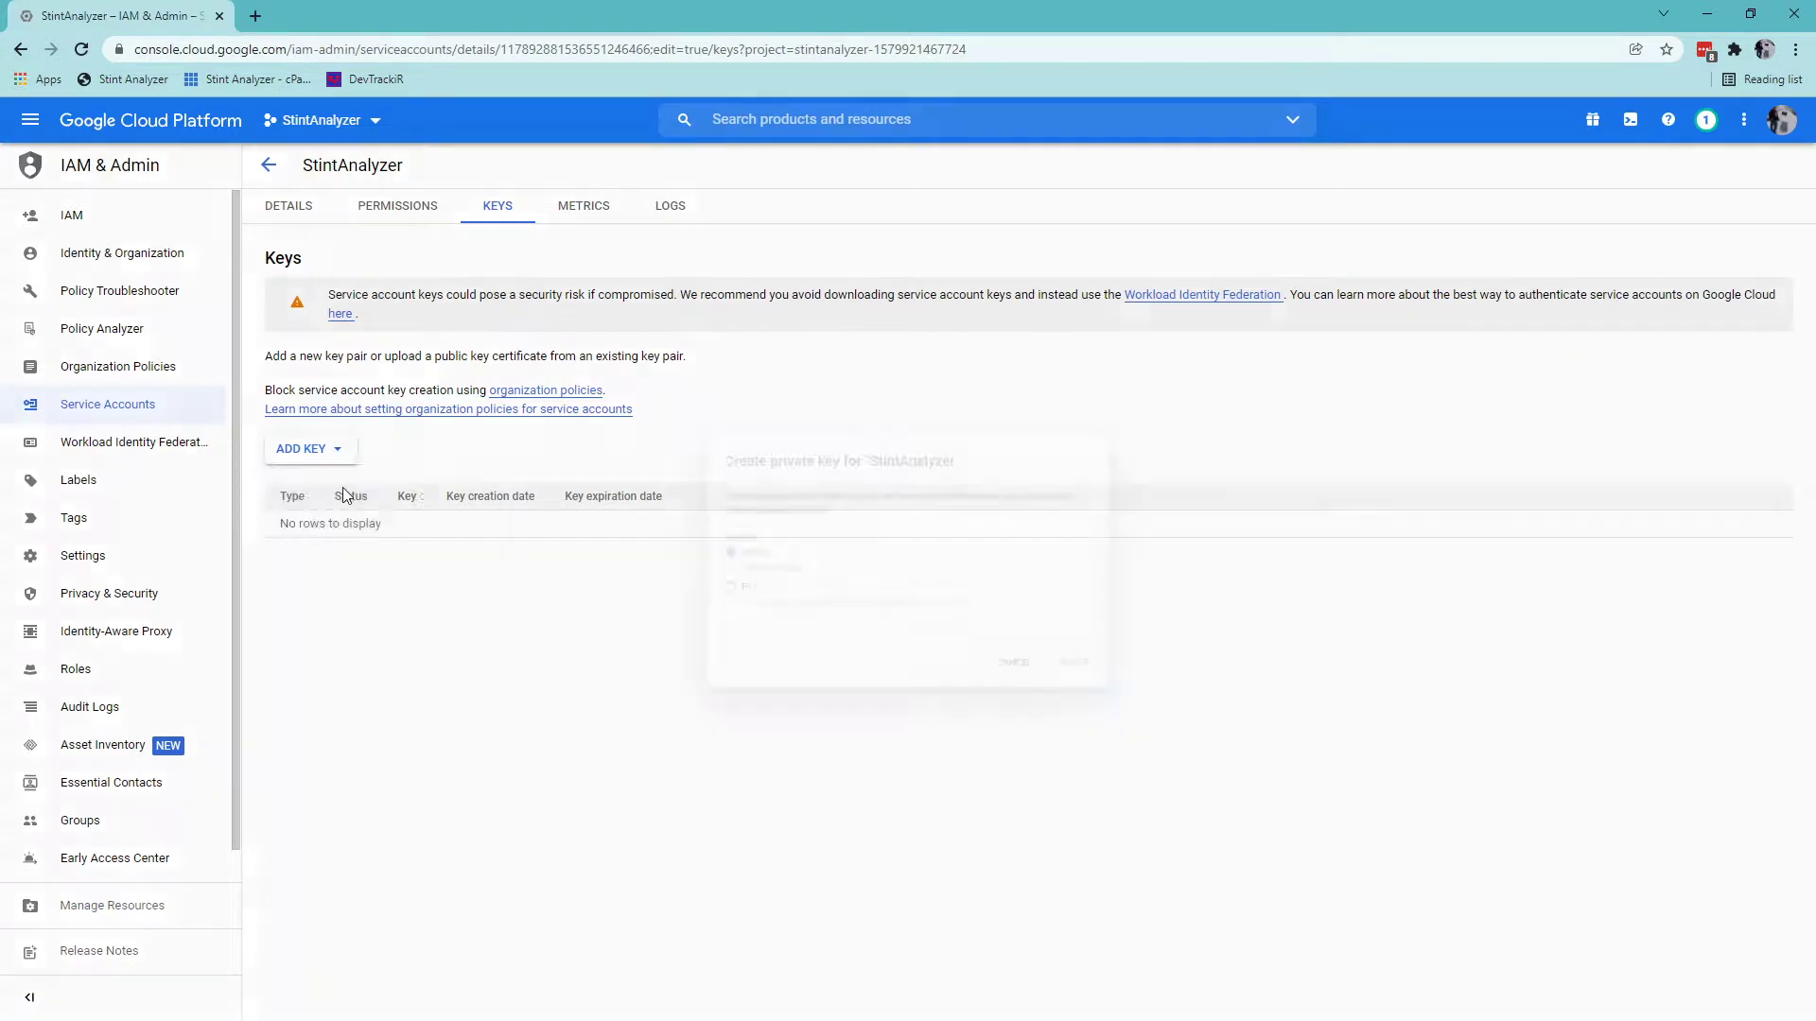
click(343, 488)
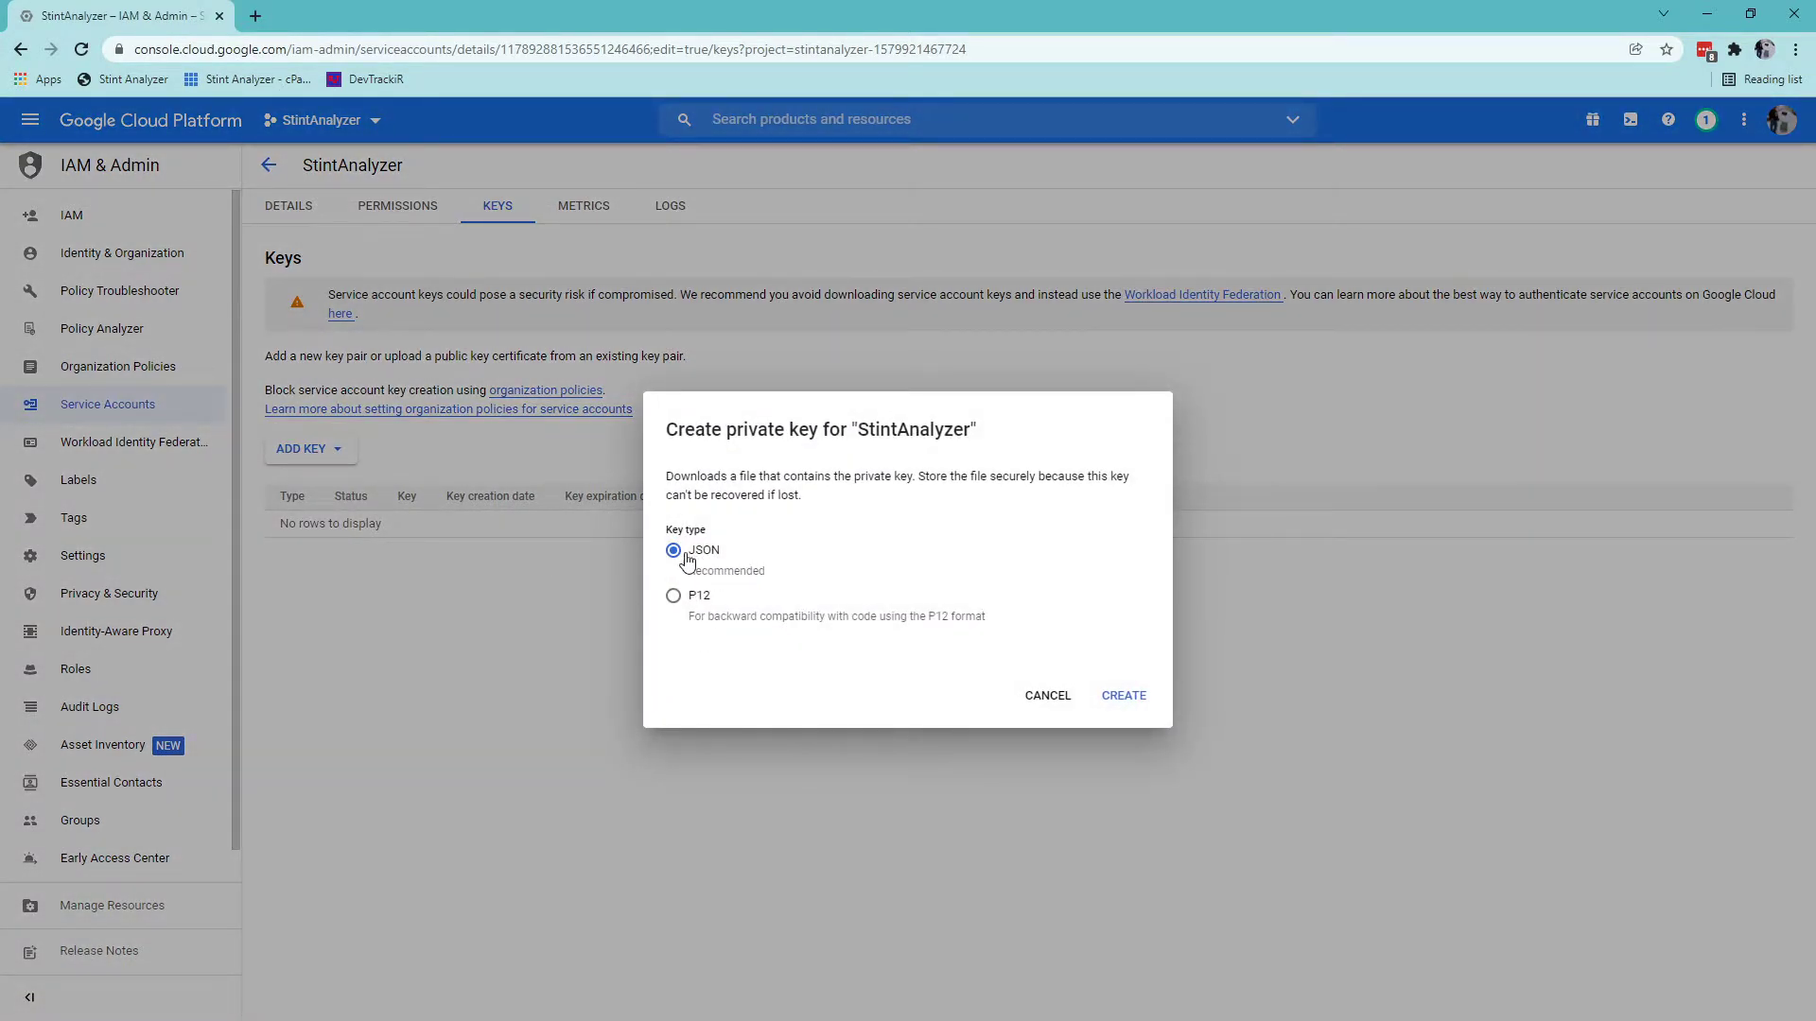
click(1126, 698)
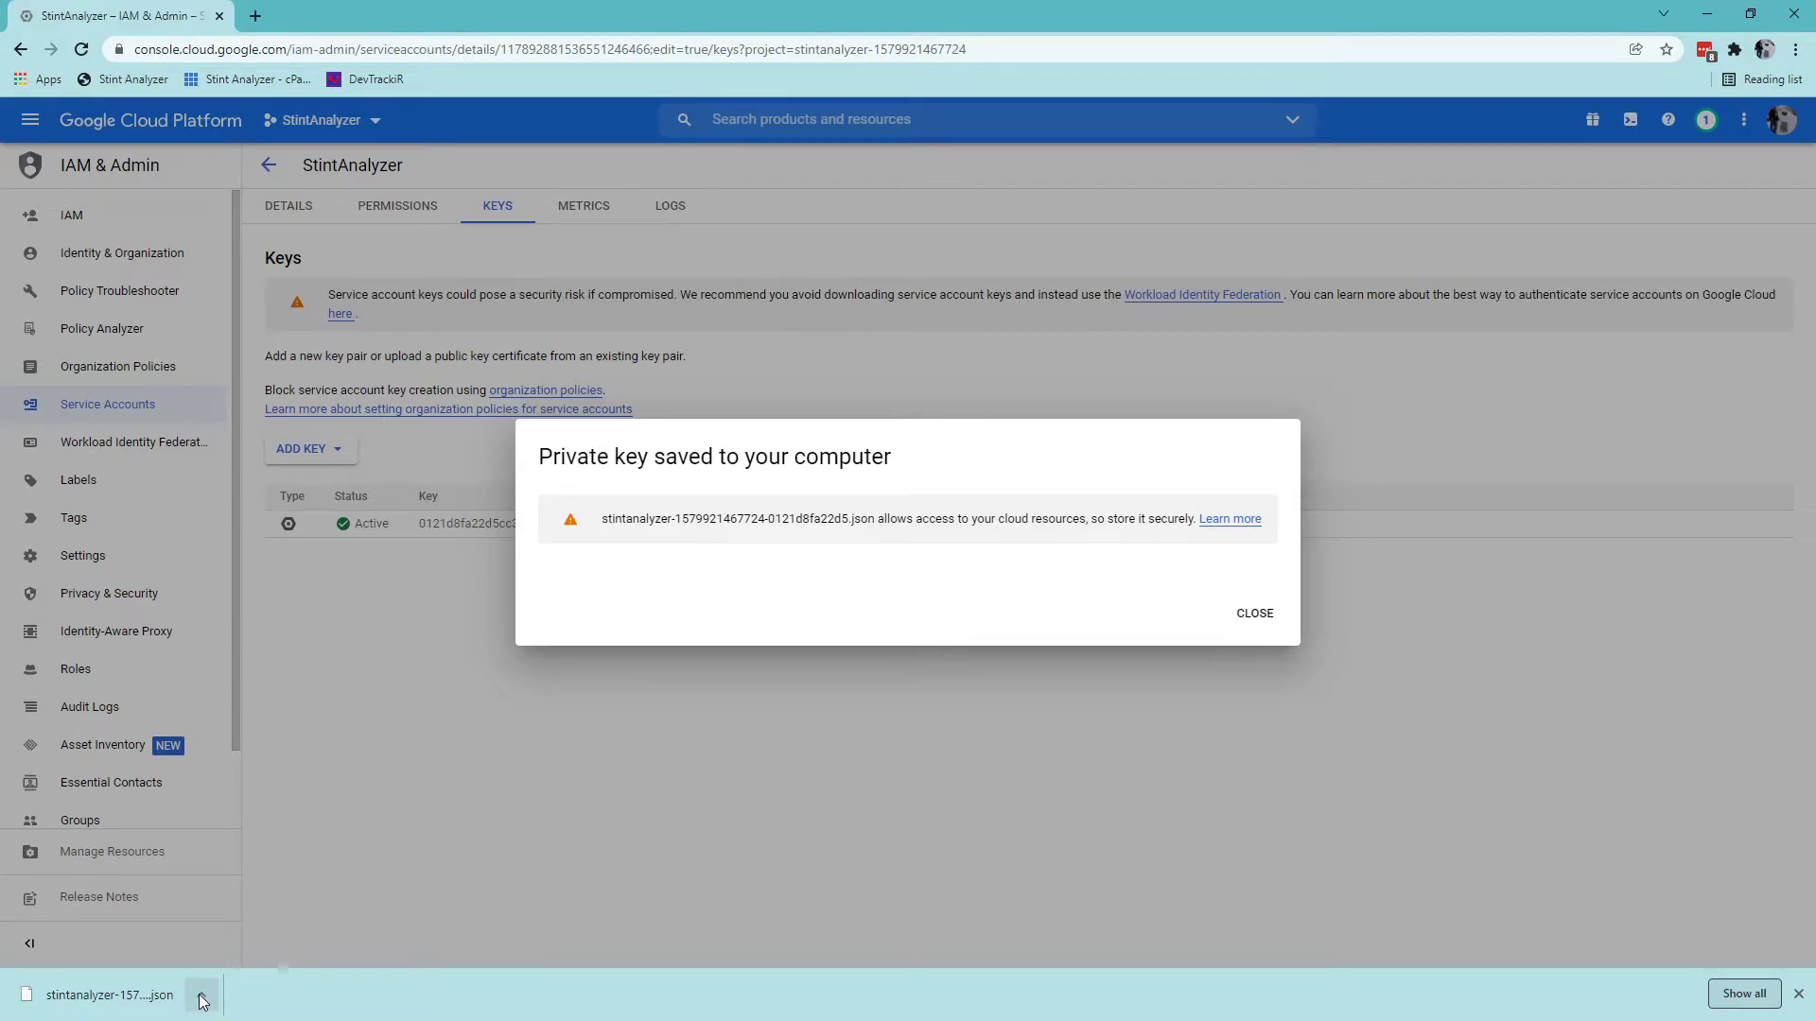
click(1255, 615)
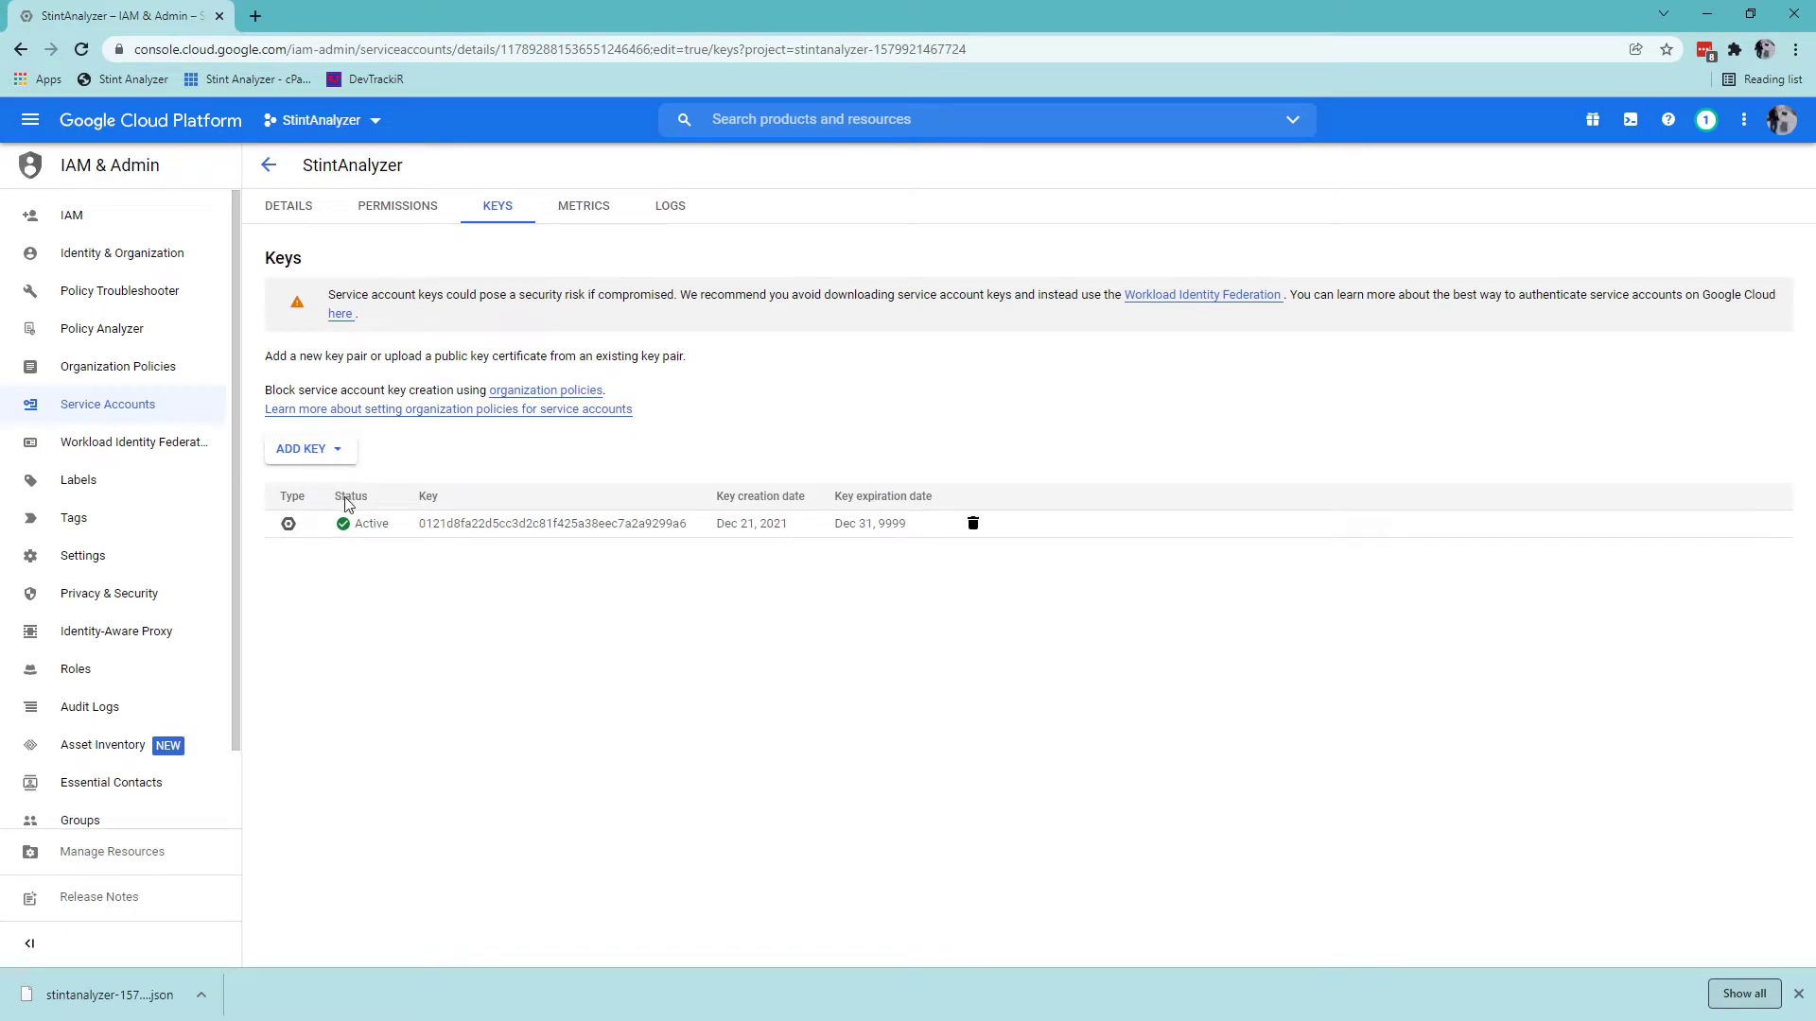
click(339, 454)
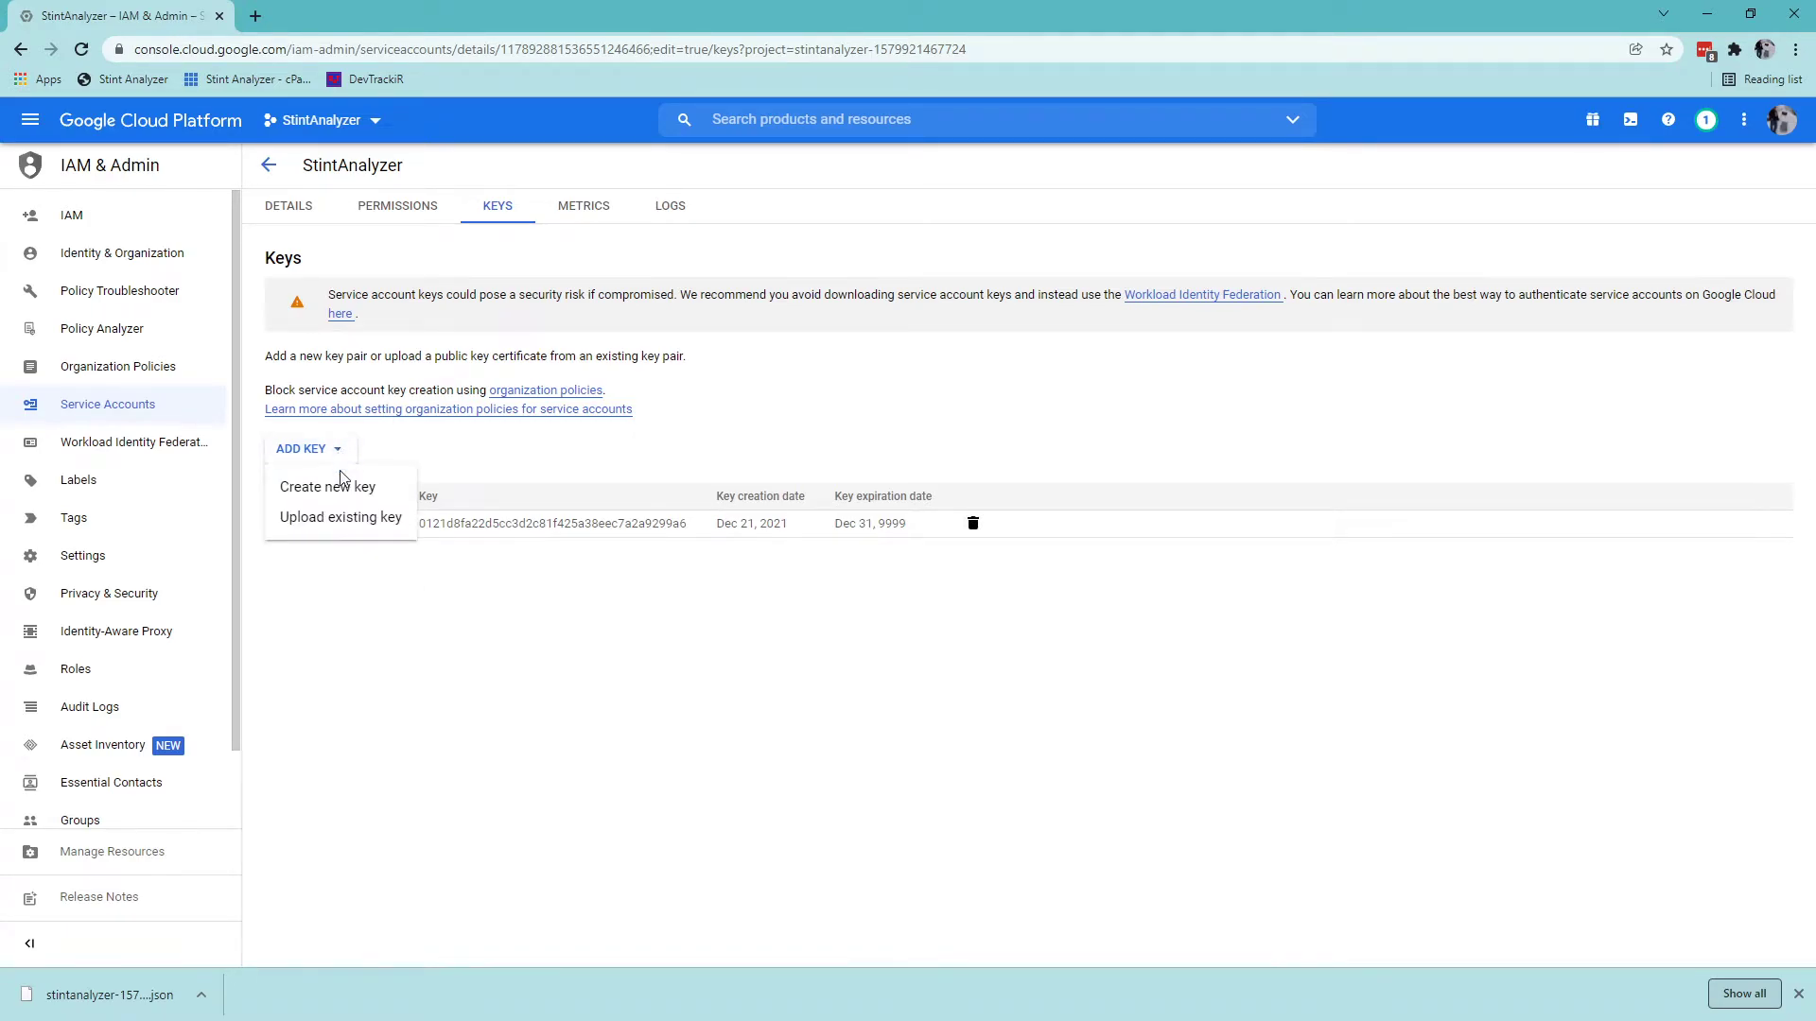
click(531, 687)
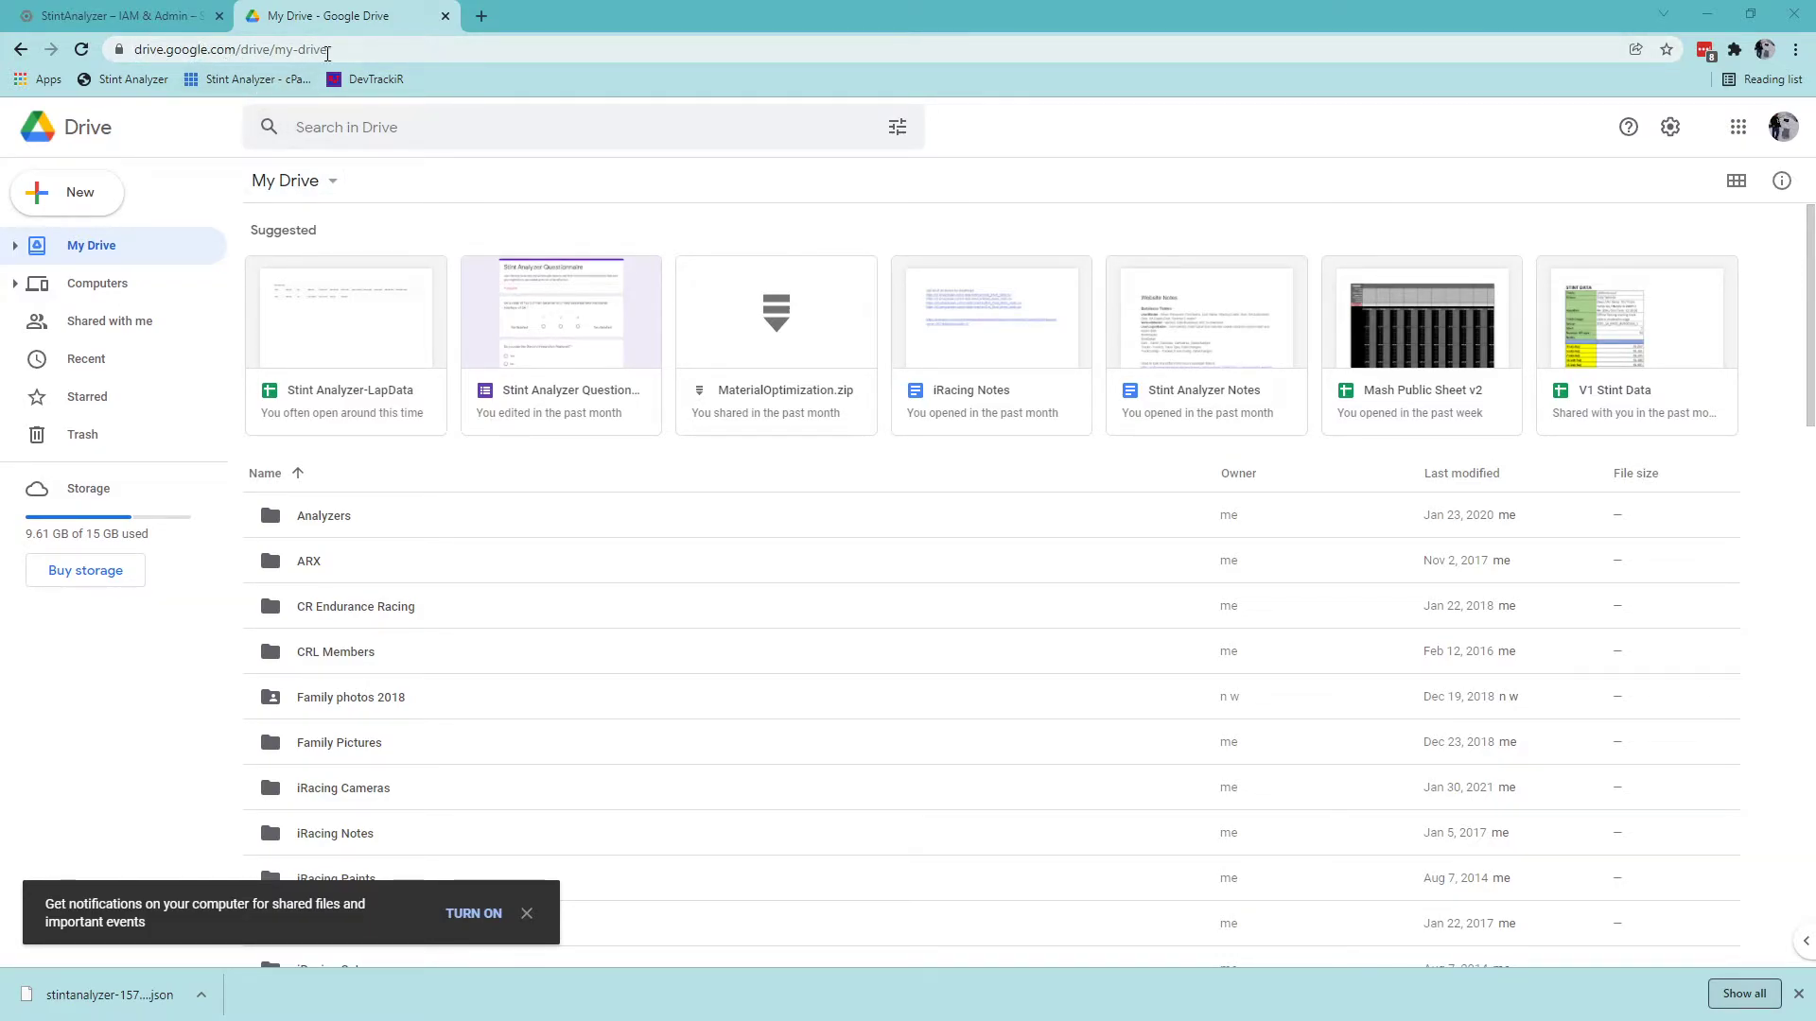
Create a blank spreadsheet from Google Drive's New > Google Sheets.
click(83, 192)
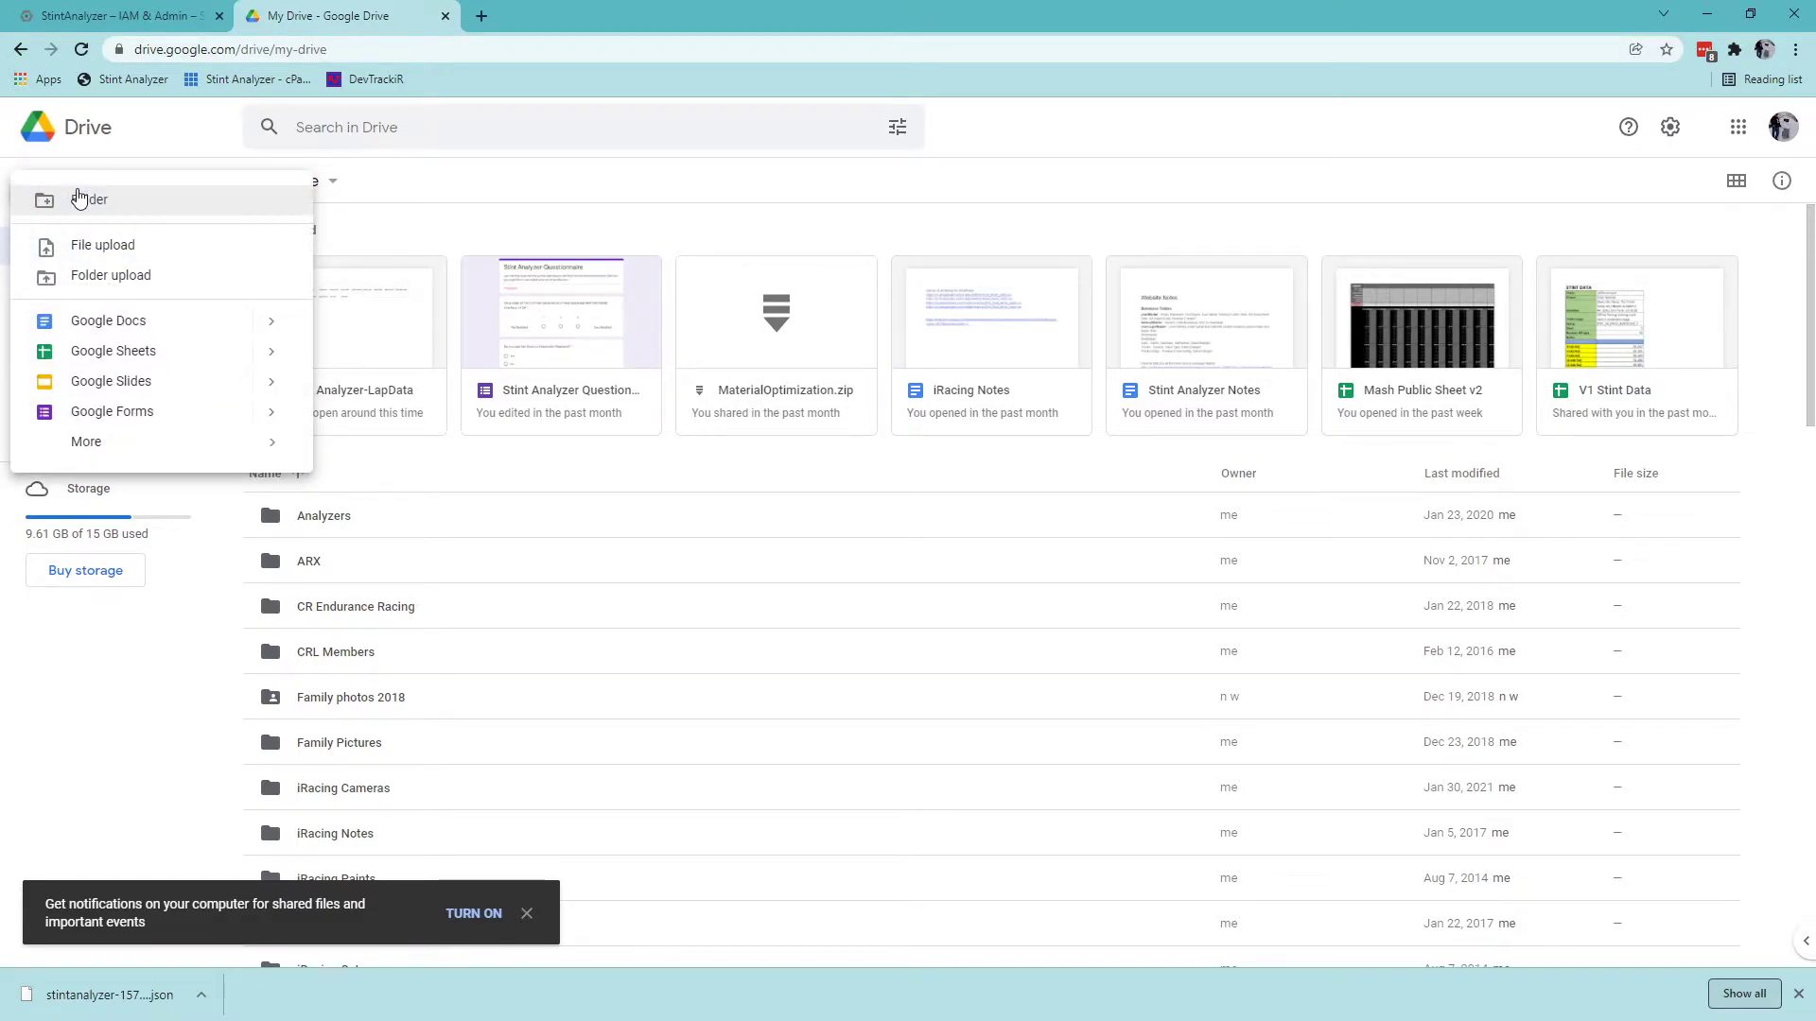
click(126, 353)
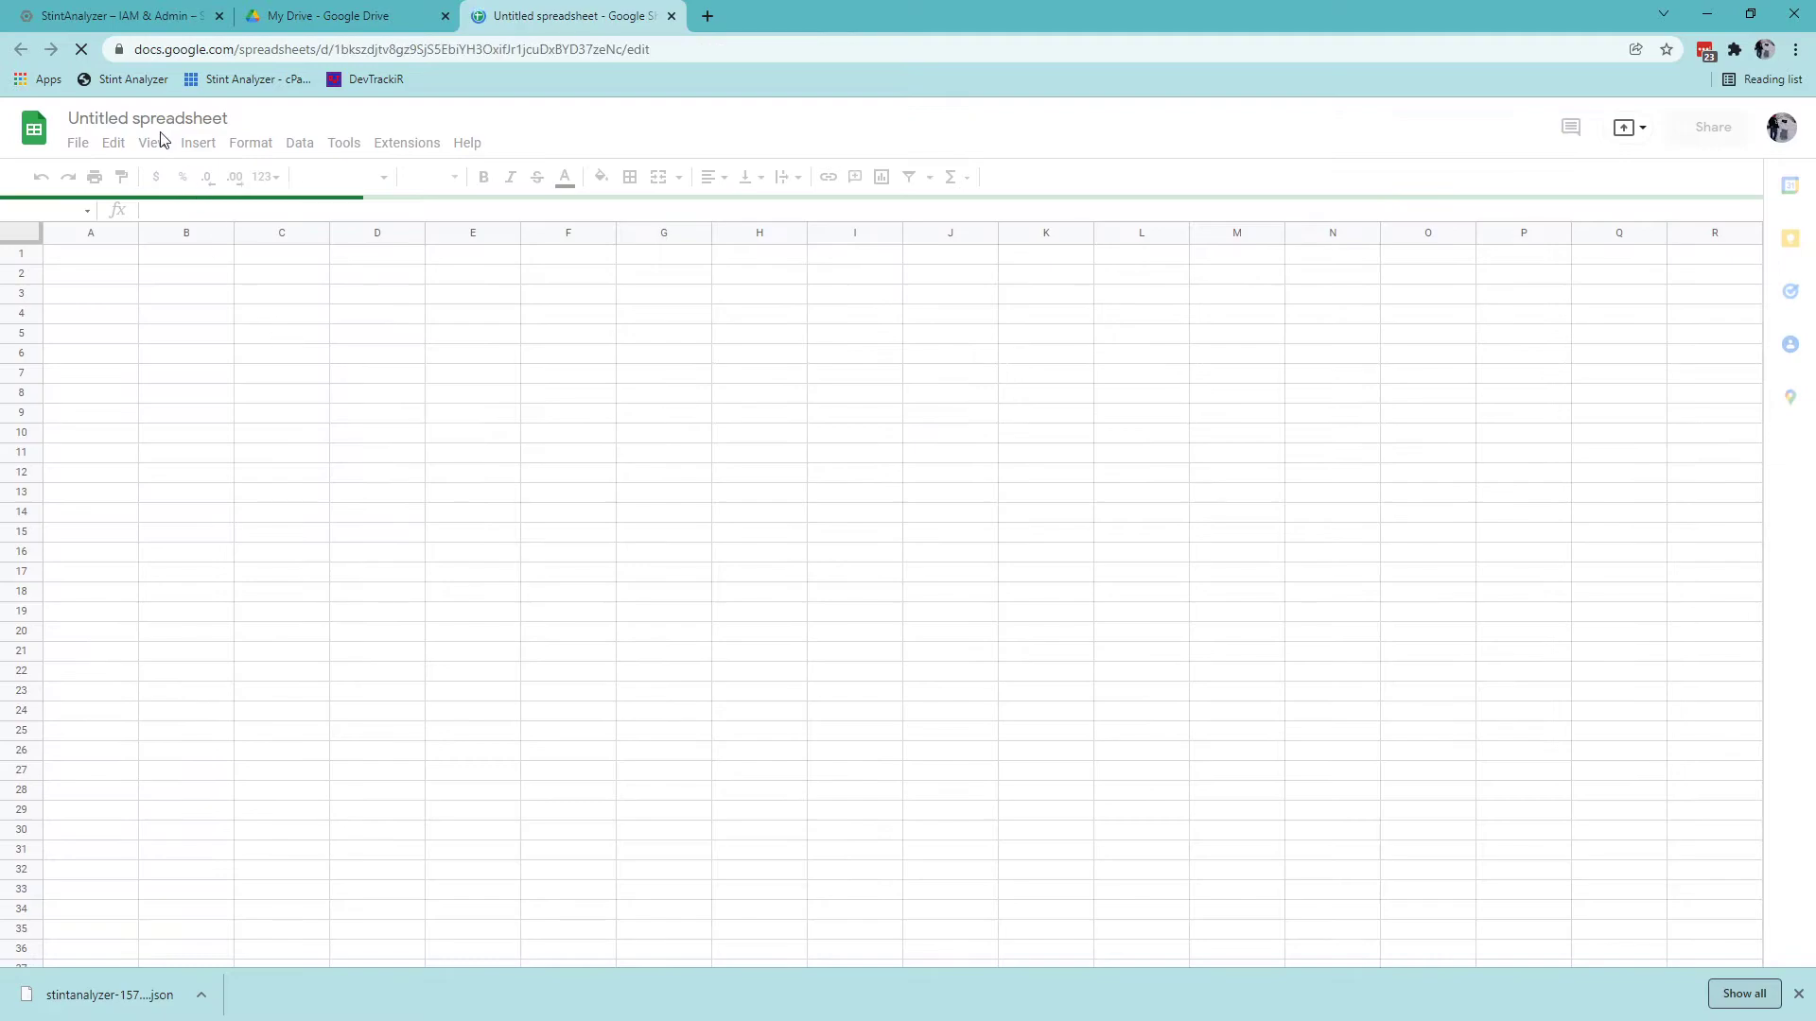
Rename the spreadsheet to 'Stint Analyzer Demo'.
click(153, 116)
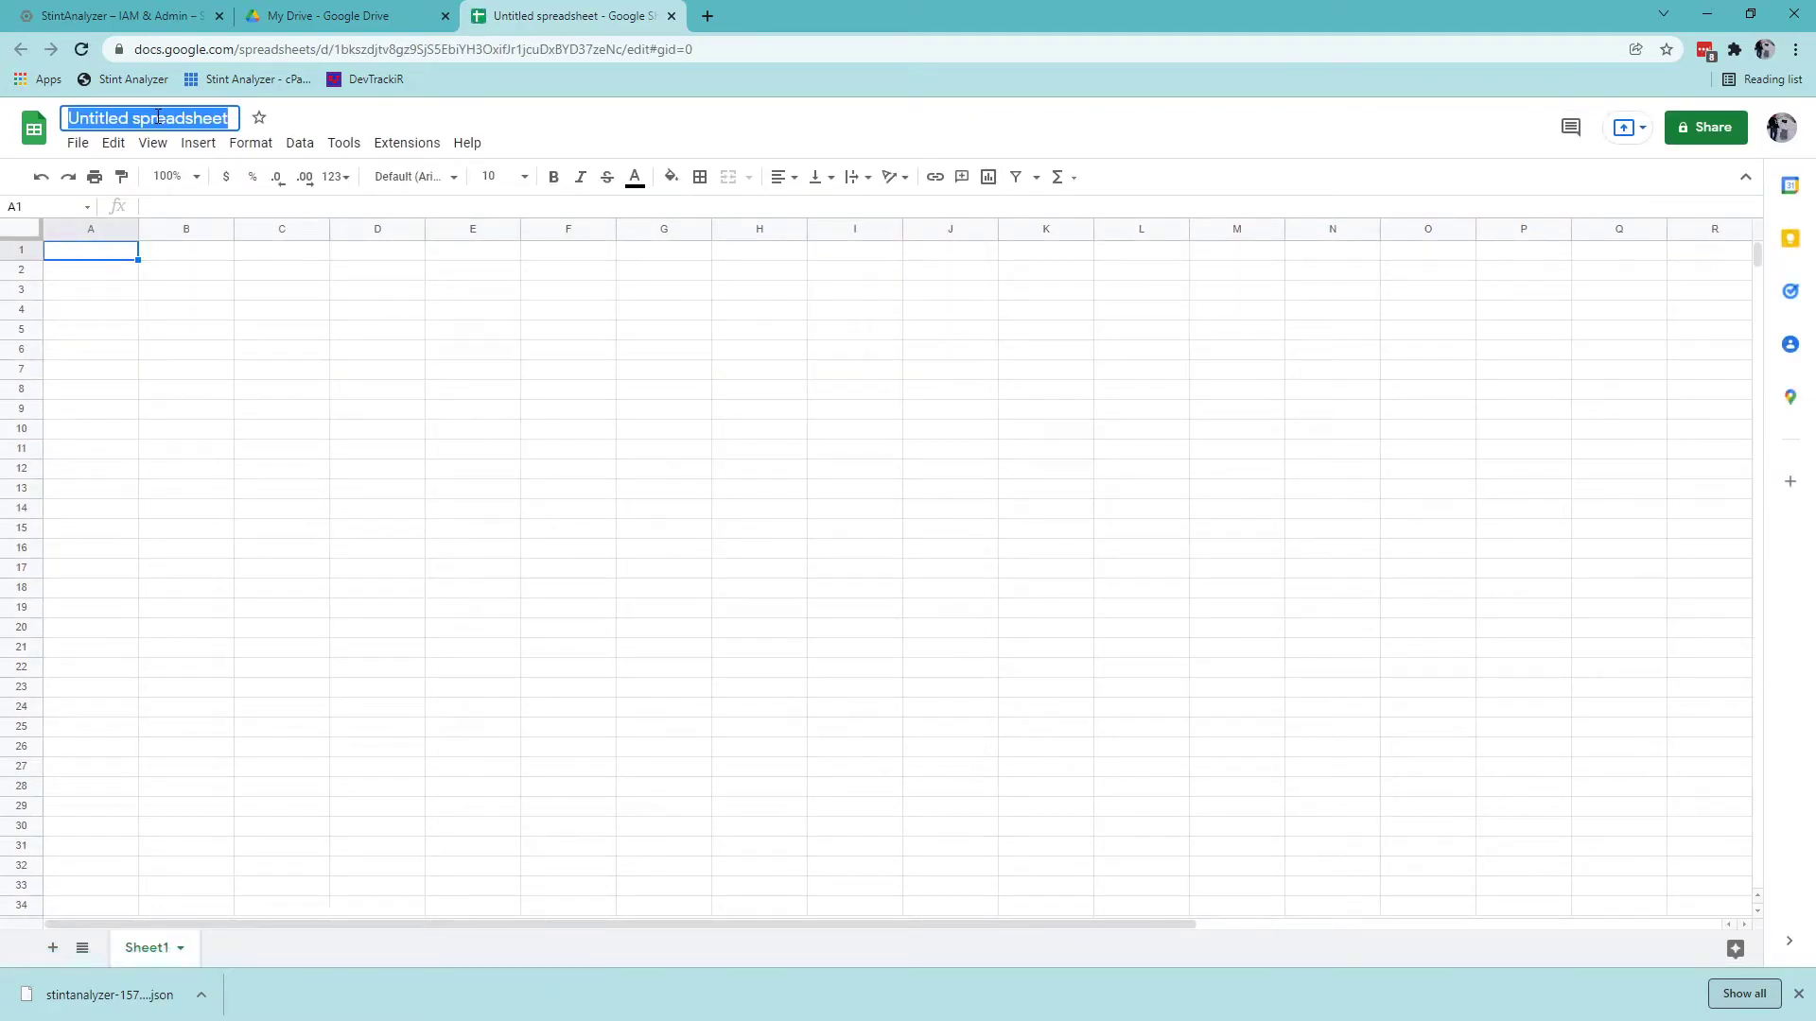
text(Stint)
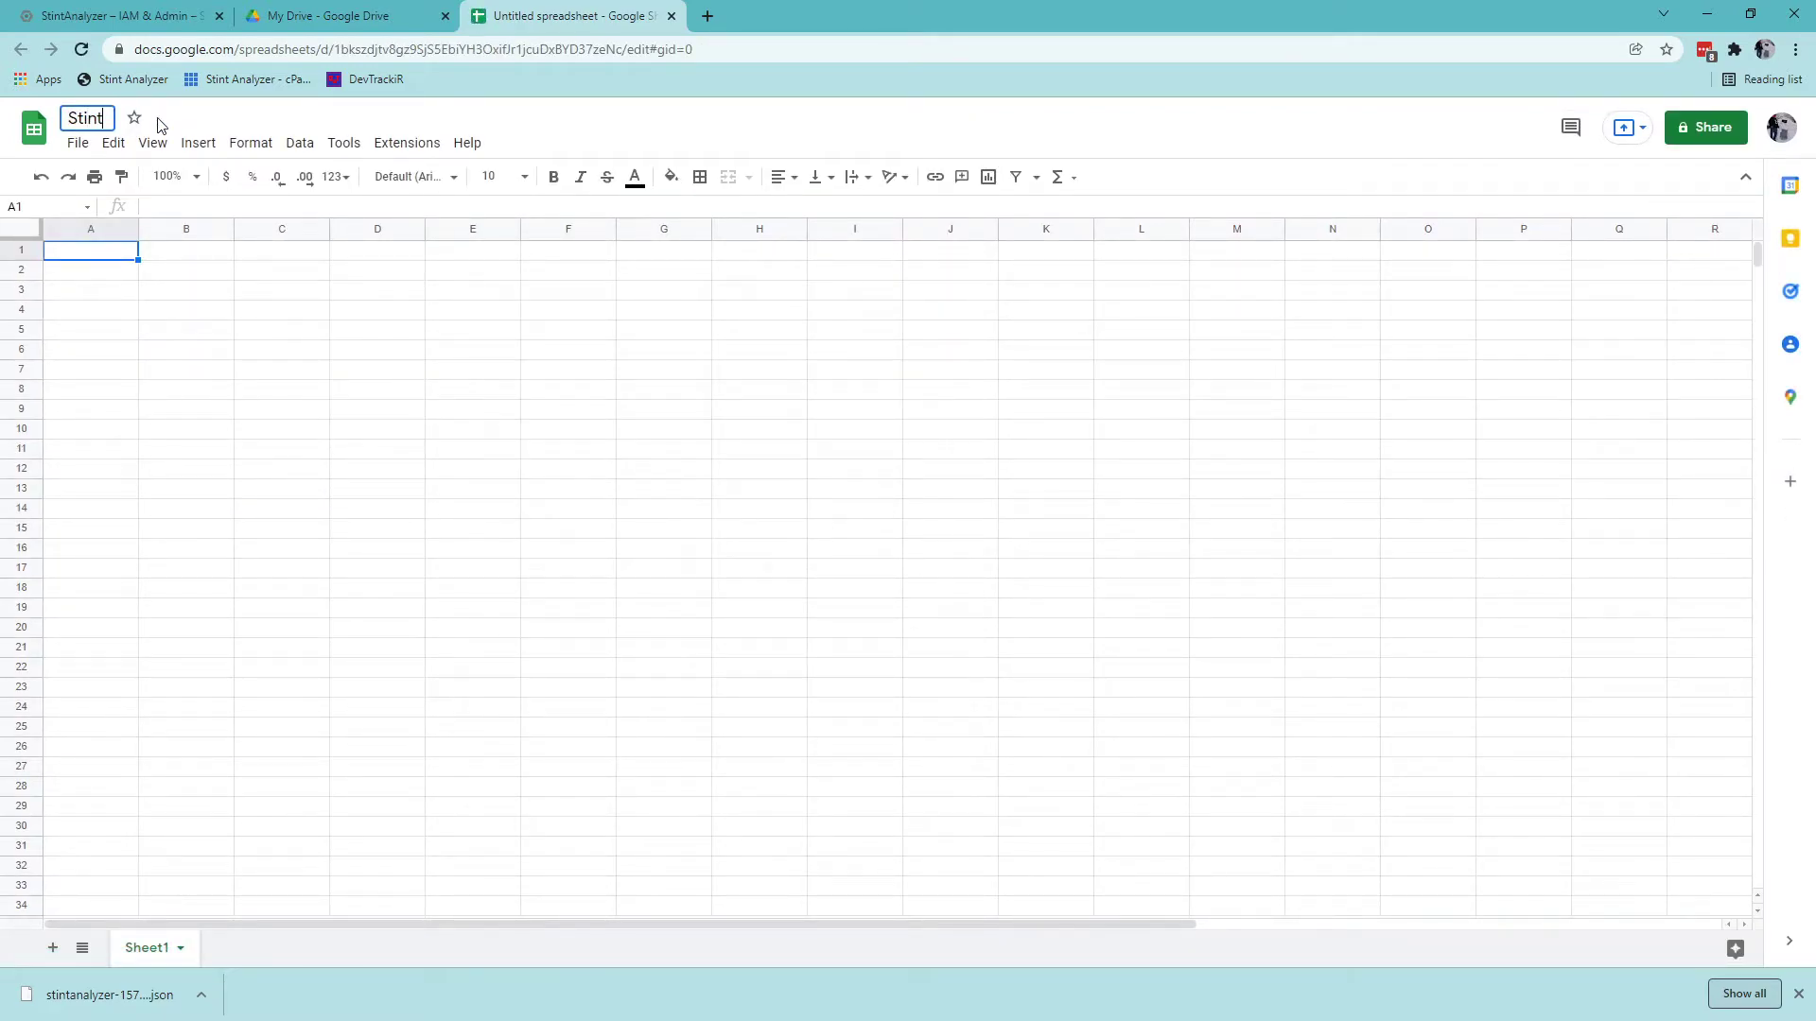
text( Analyzer Demo)
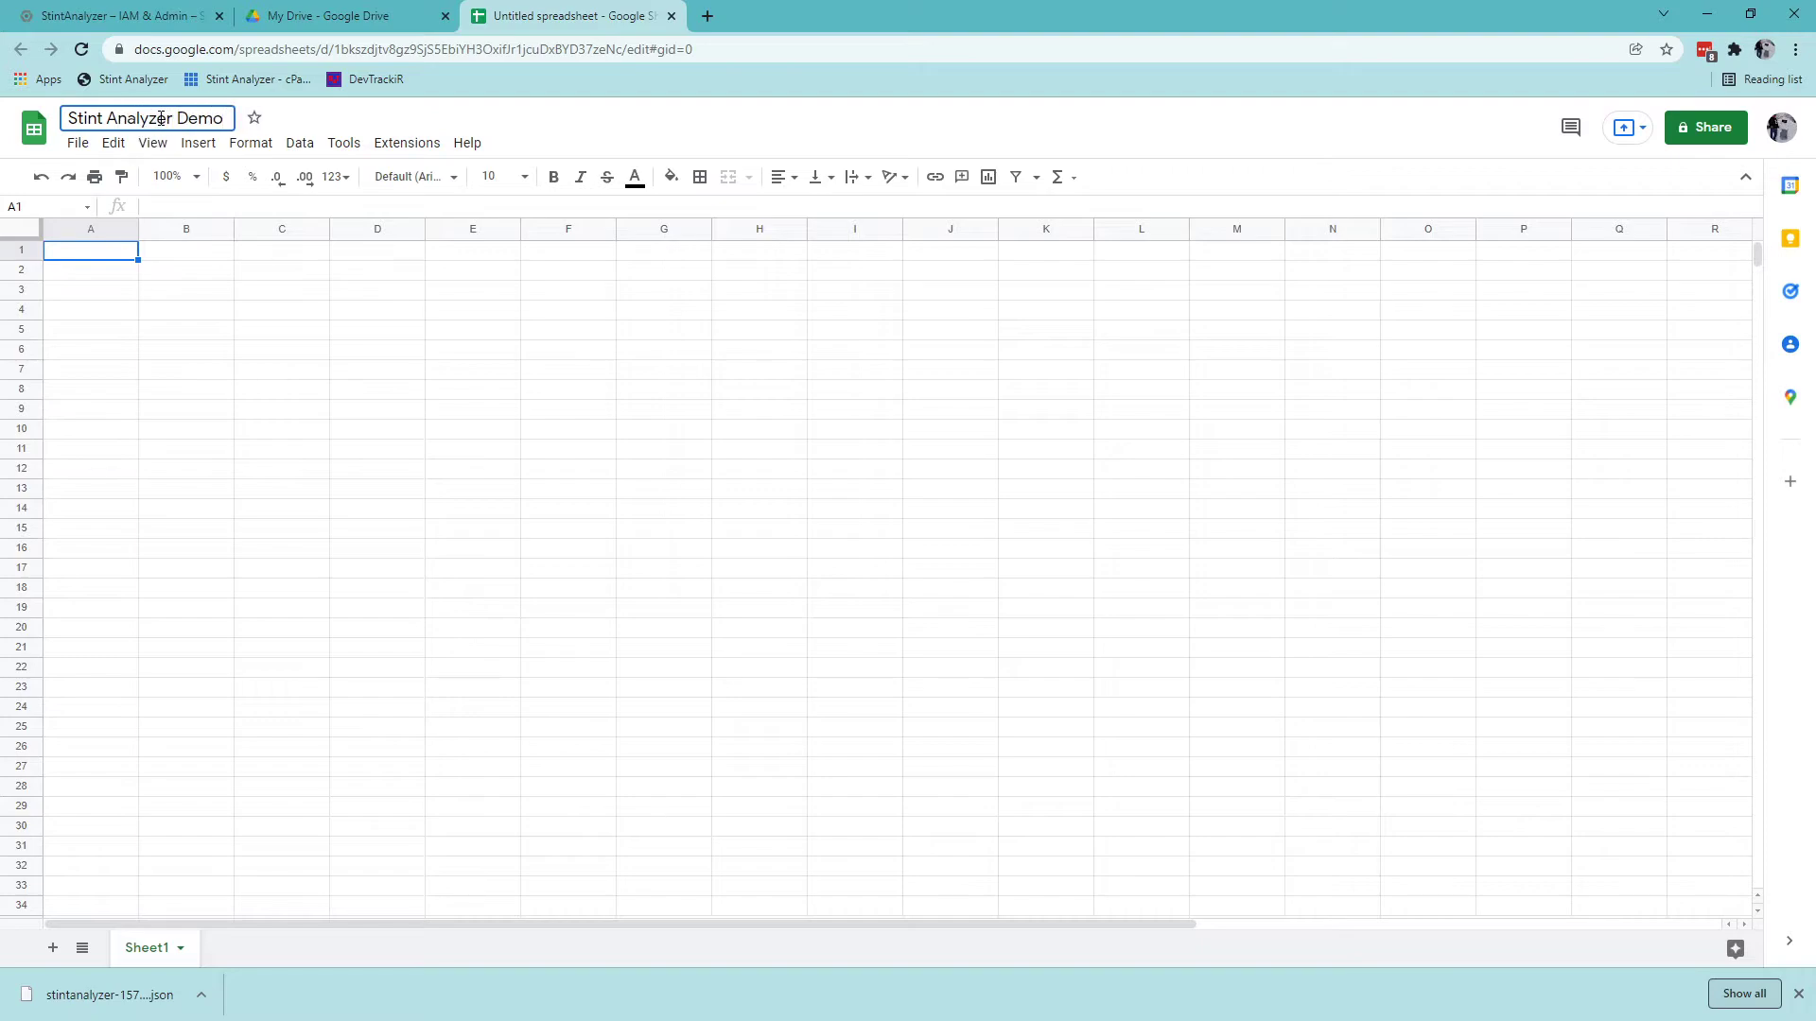
click(197, 634)
Rename Sheet1 to LapData and add a second sheet named TireData.
double_click(146, 948)
text(LapData)
click(53, 947)
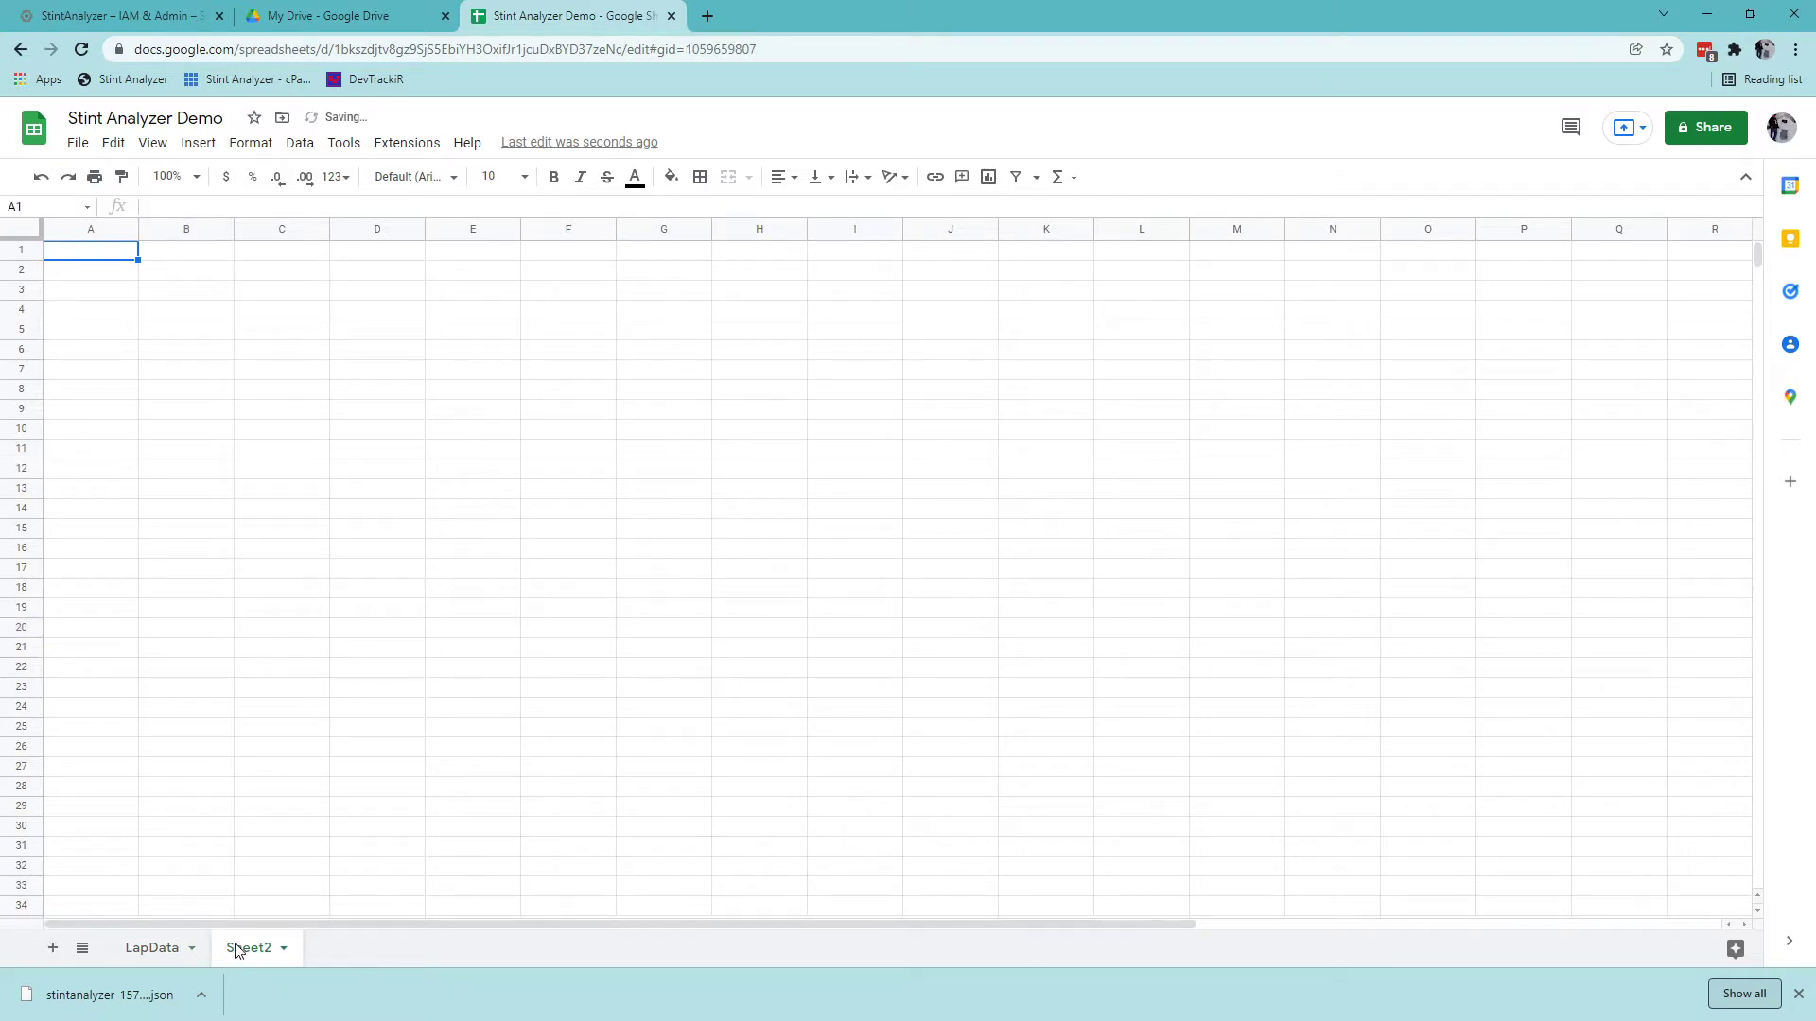
double_click(237, 949)
key(BackSpace)
text(TireData)
key(Return)
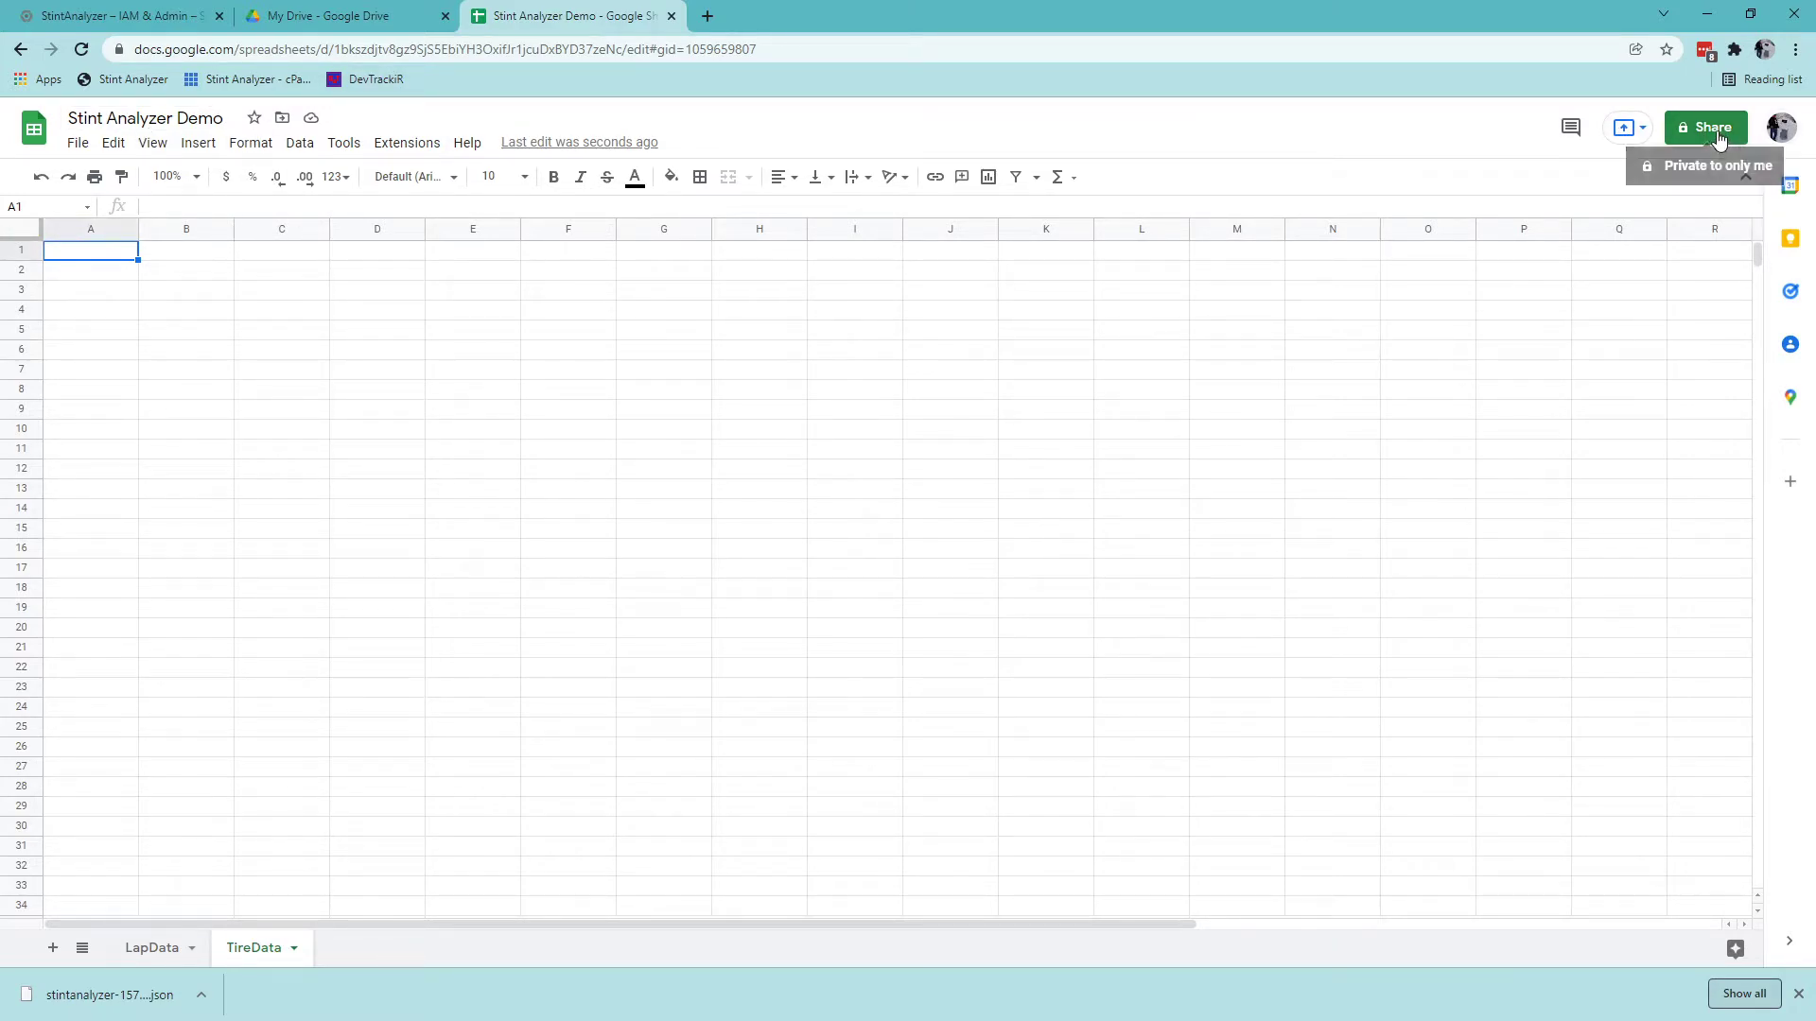
Share with the pasted service account address as Editor, Notify people unchecked.
click(1716, 133)
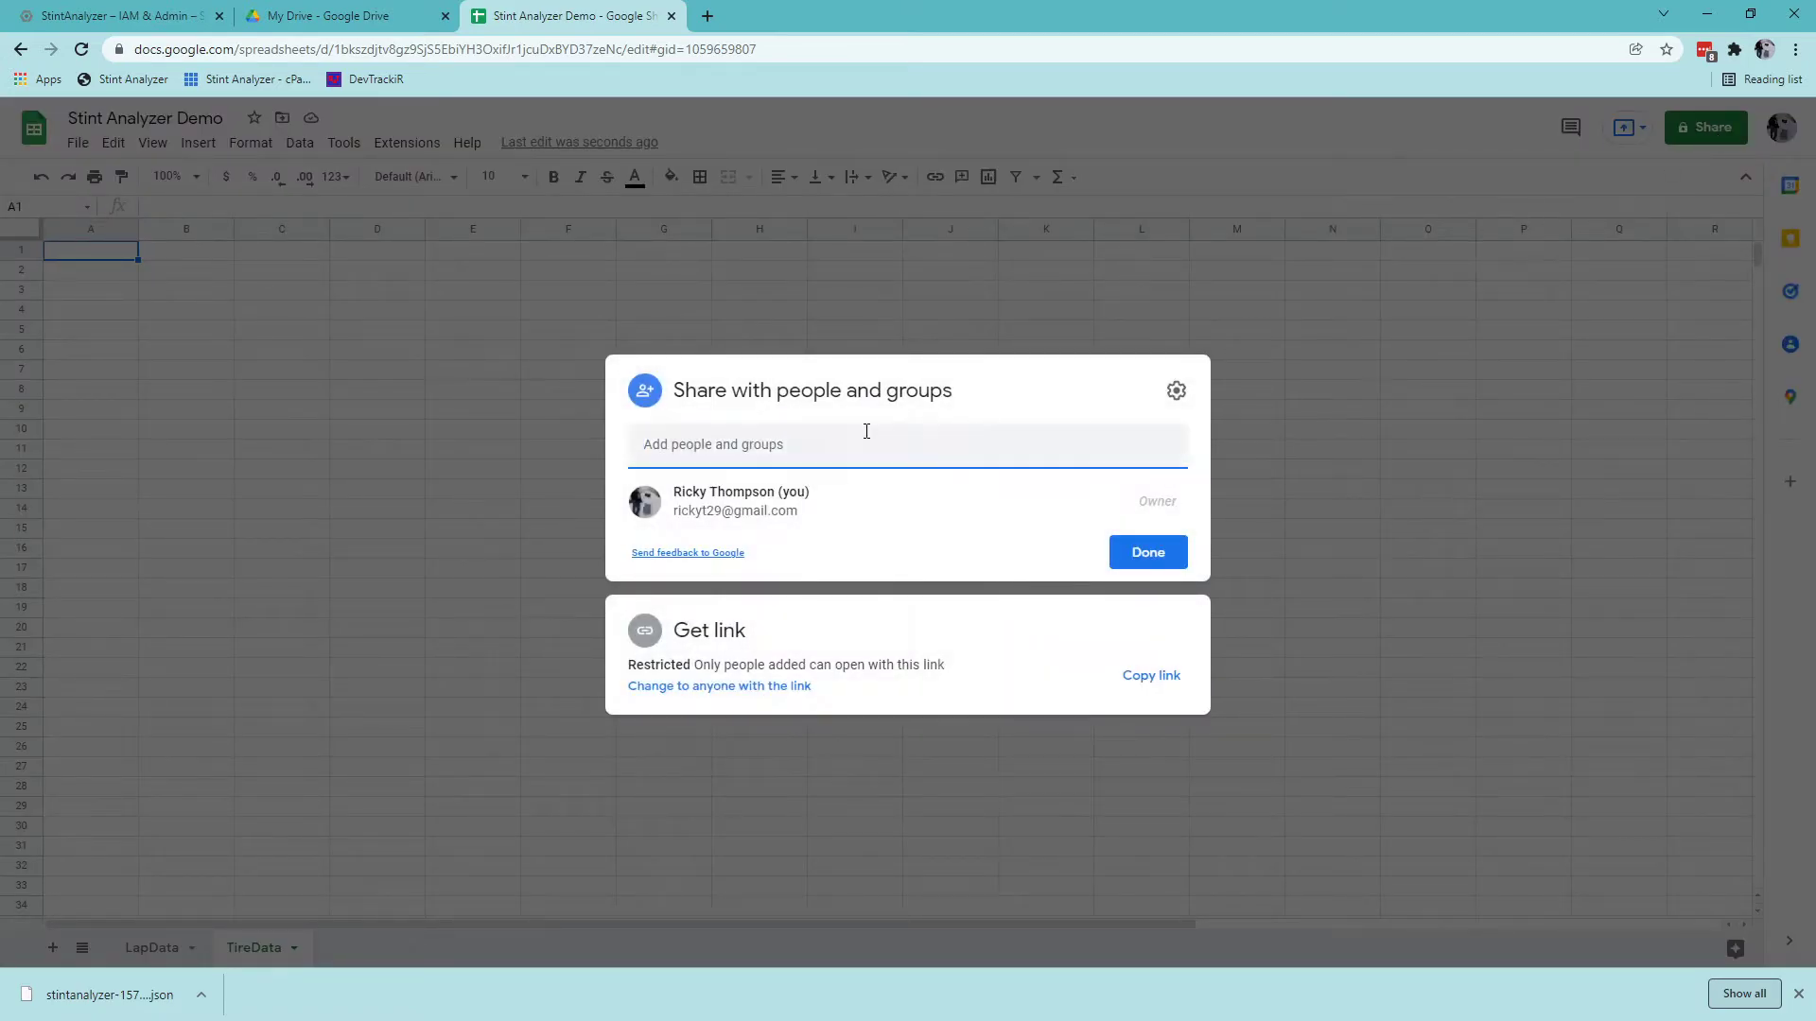
key(ctrl+v)
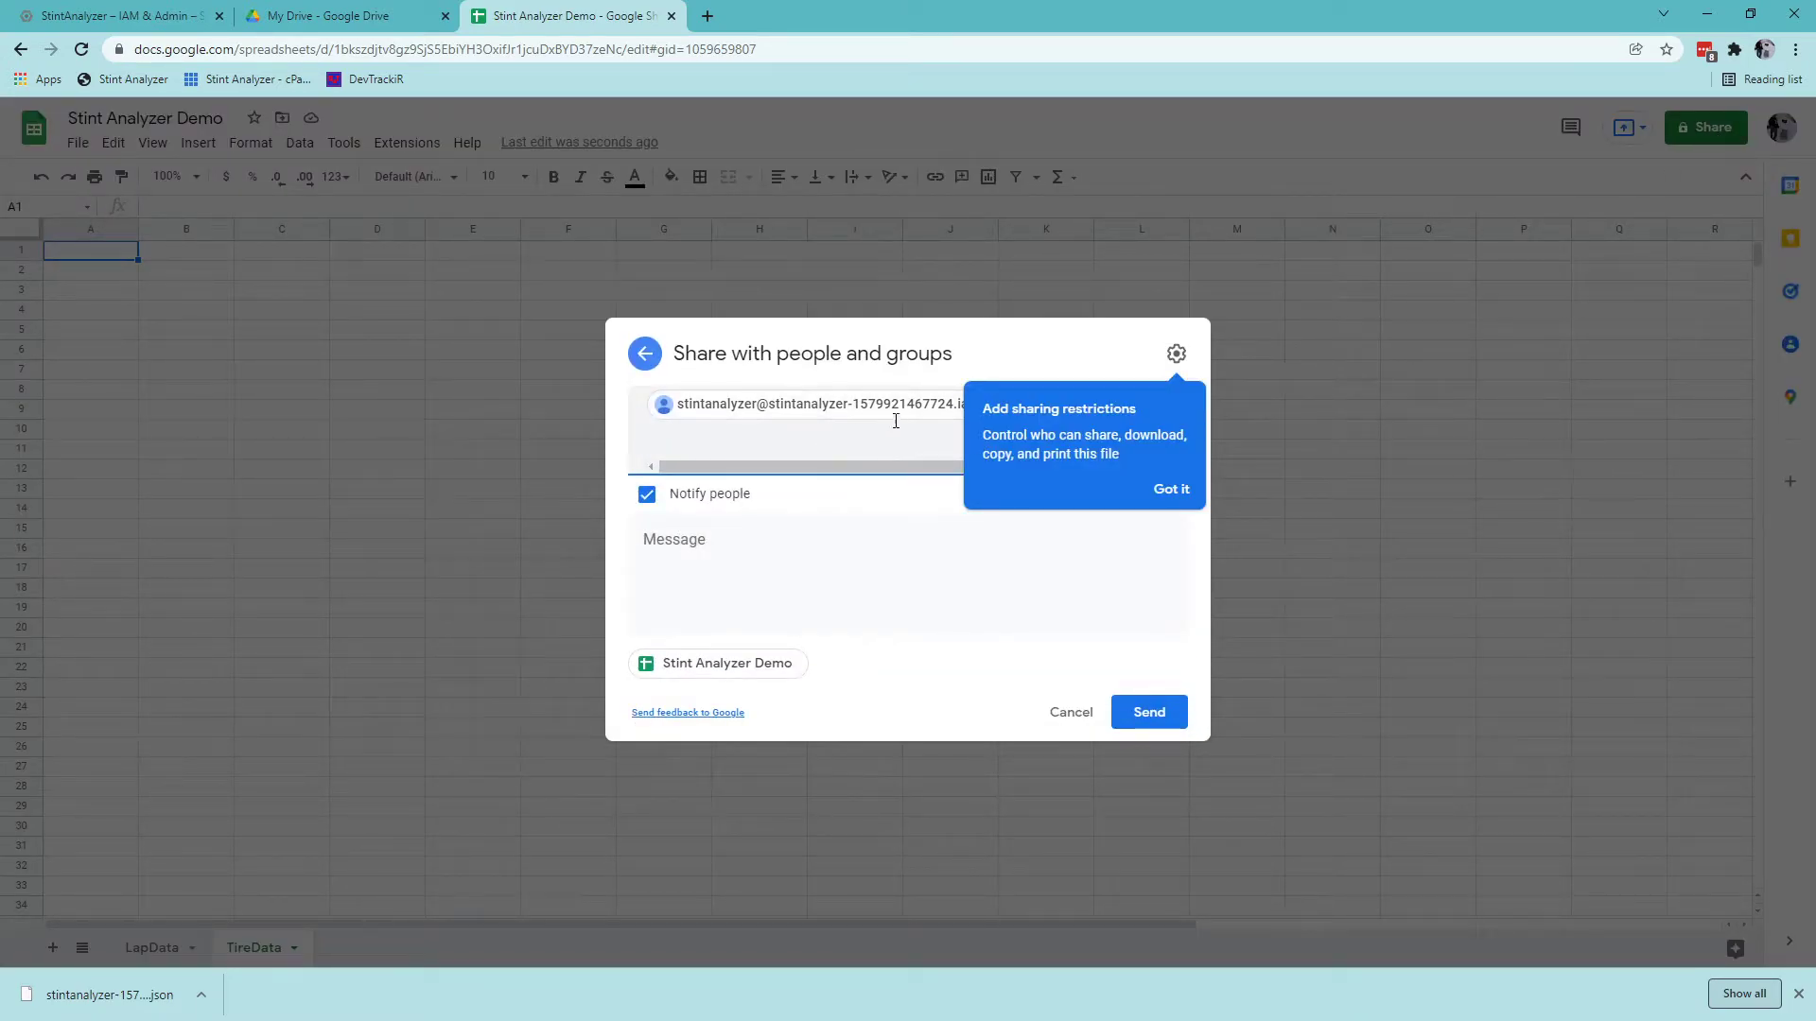
click(1176, 490)
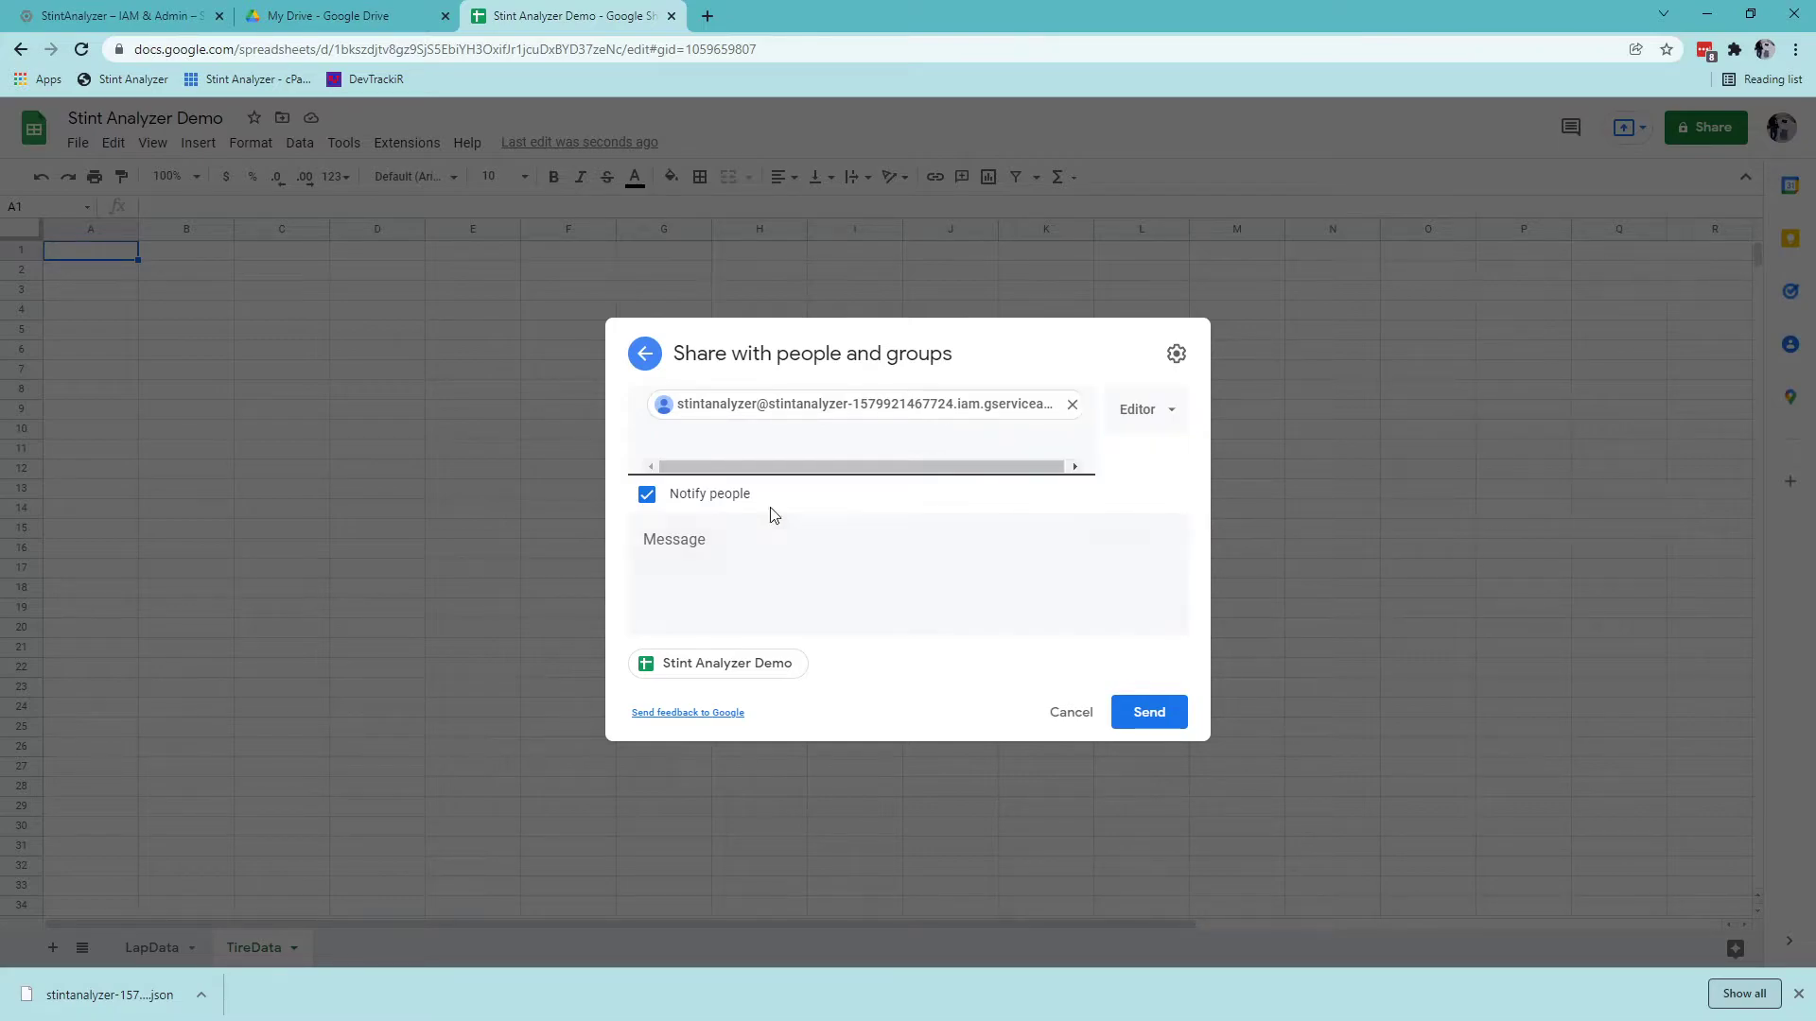
click(1170, 416)
click(1103, 441)
click(647, 496)
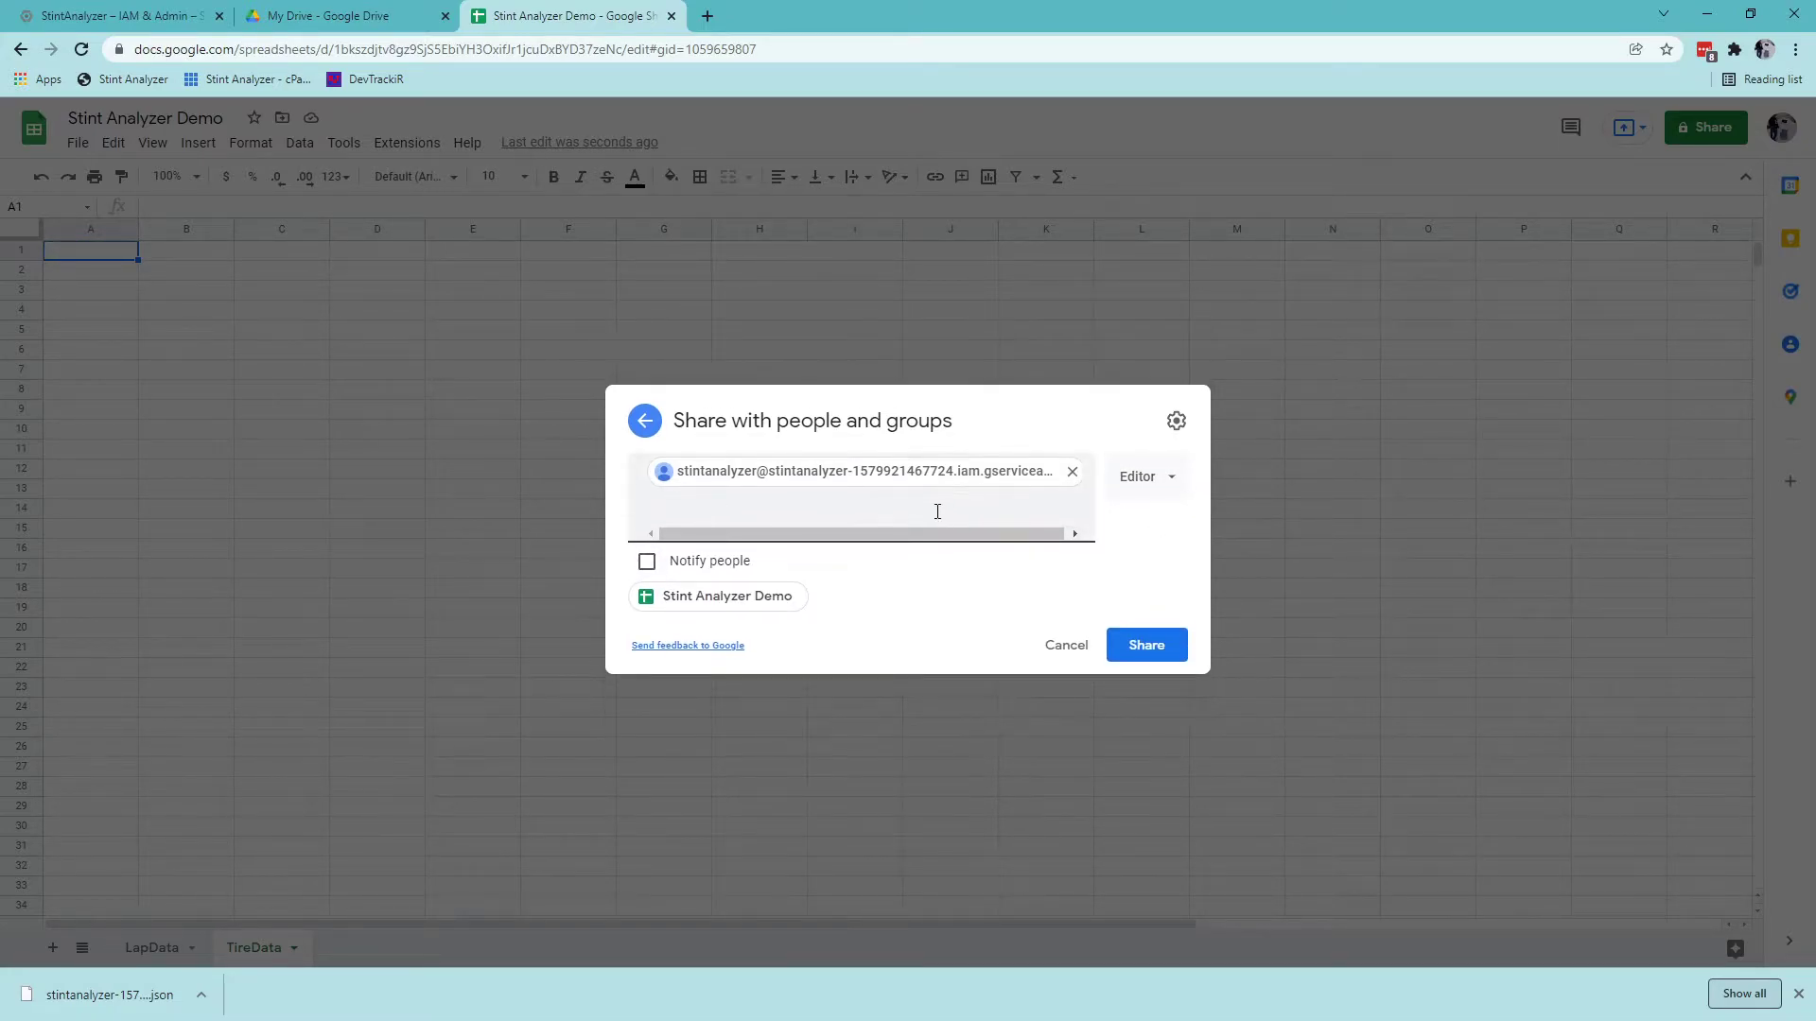
click(1150, 649)
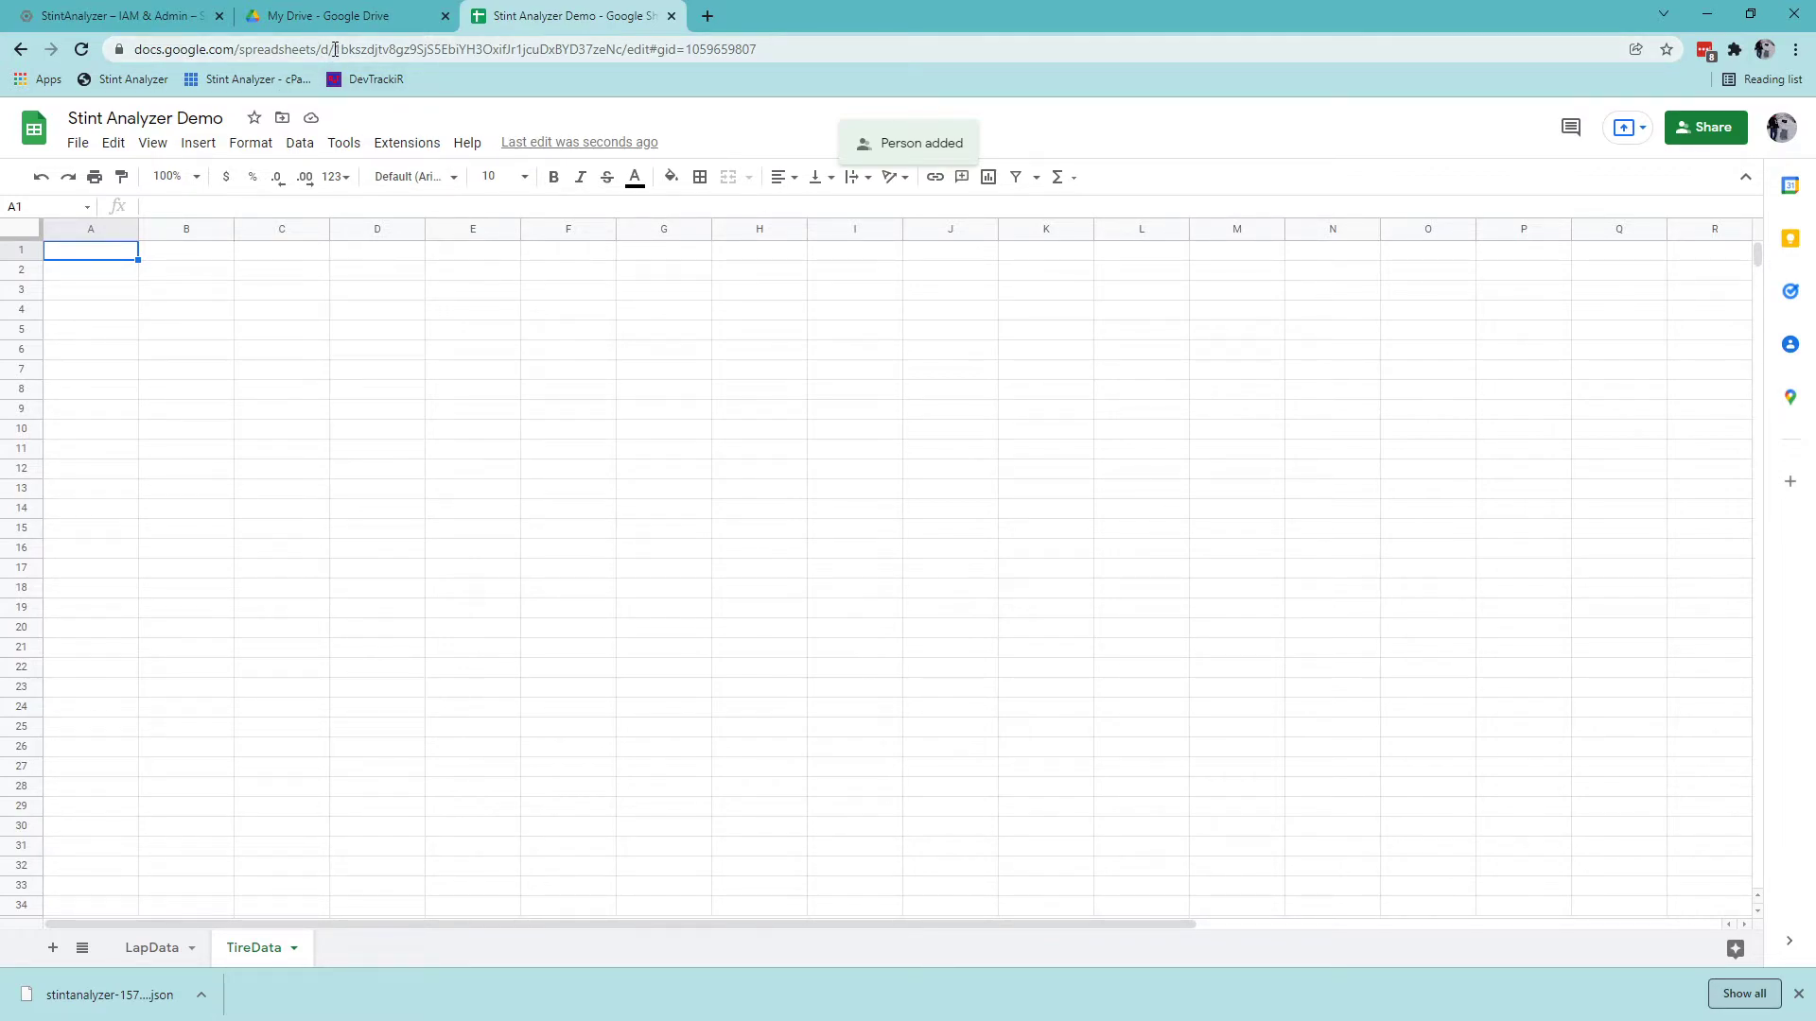
Add a third sheet and enter the SheetID heading in A1.
drag(334, 49, 625, 54)
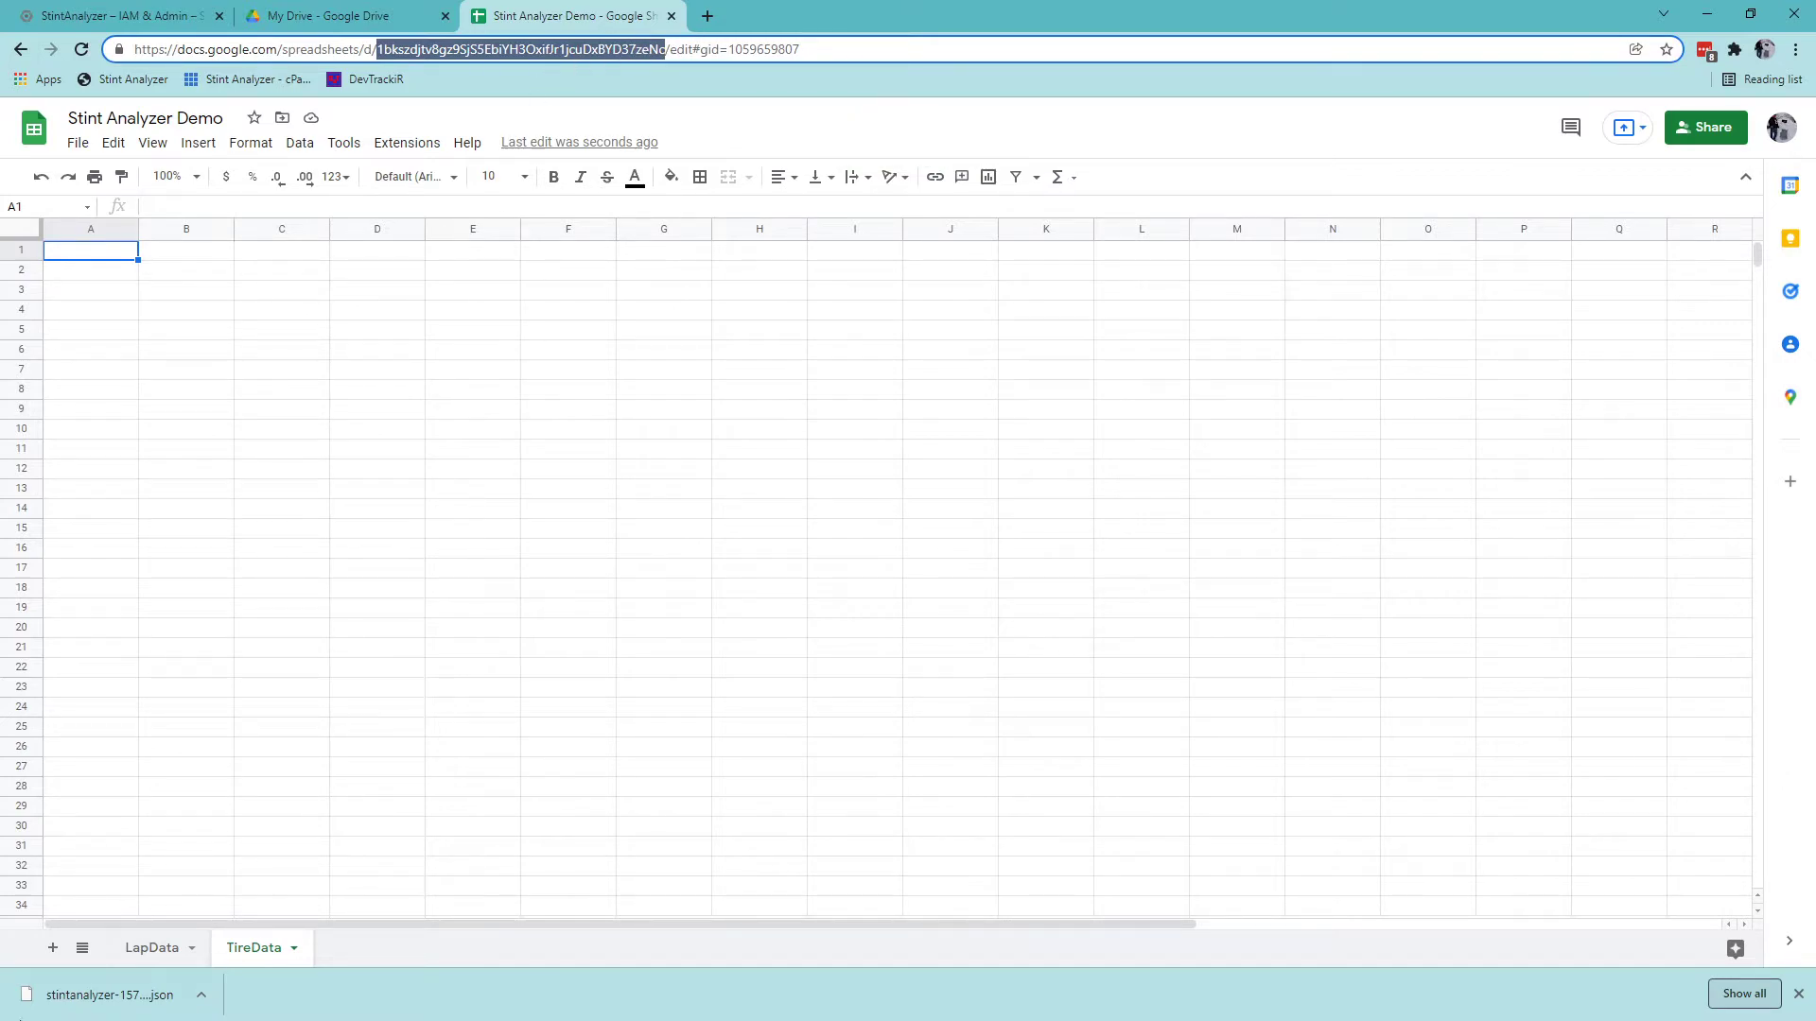
click(53, 947)
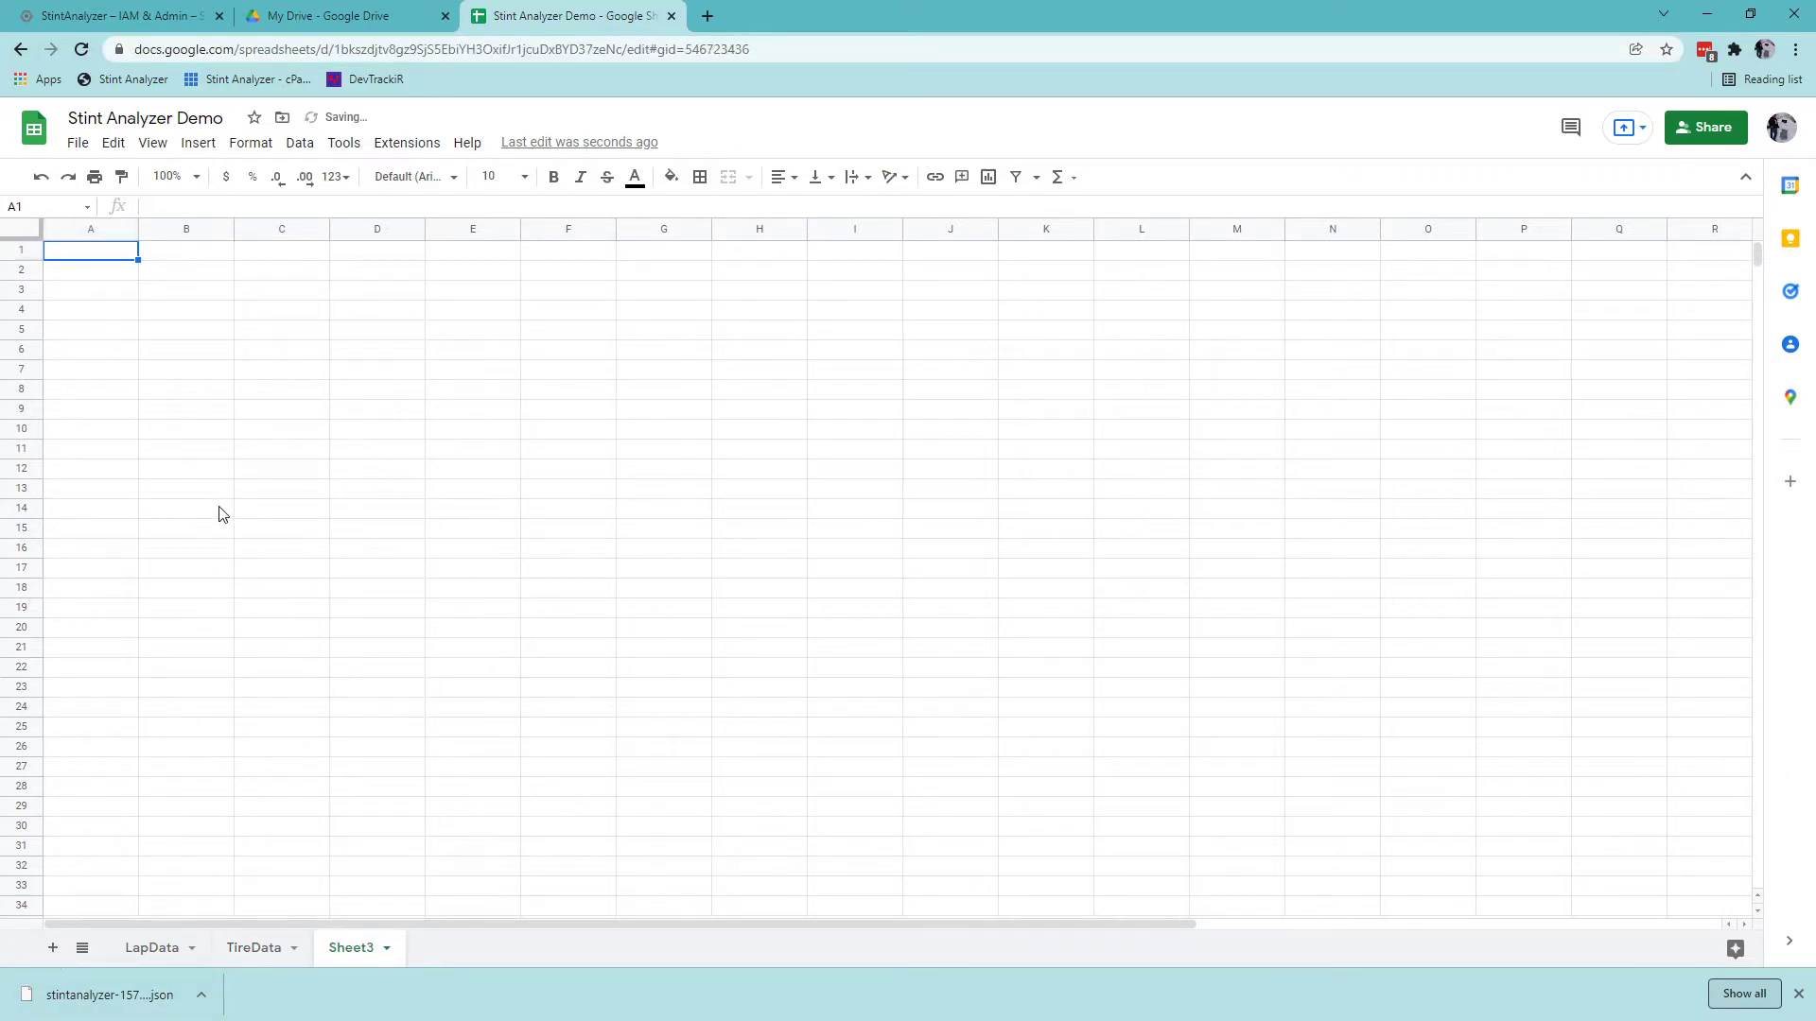
text(SheetID)
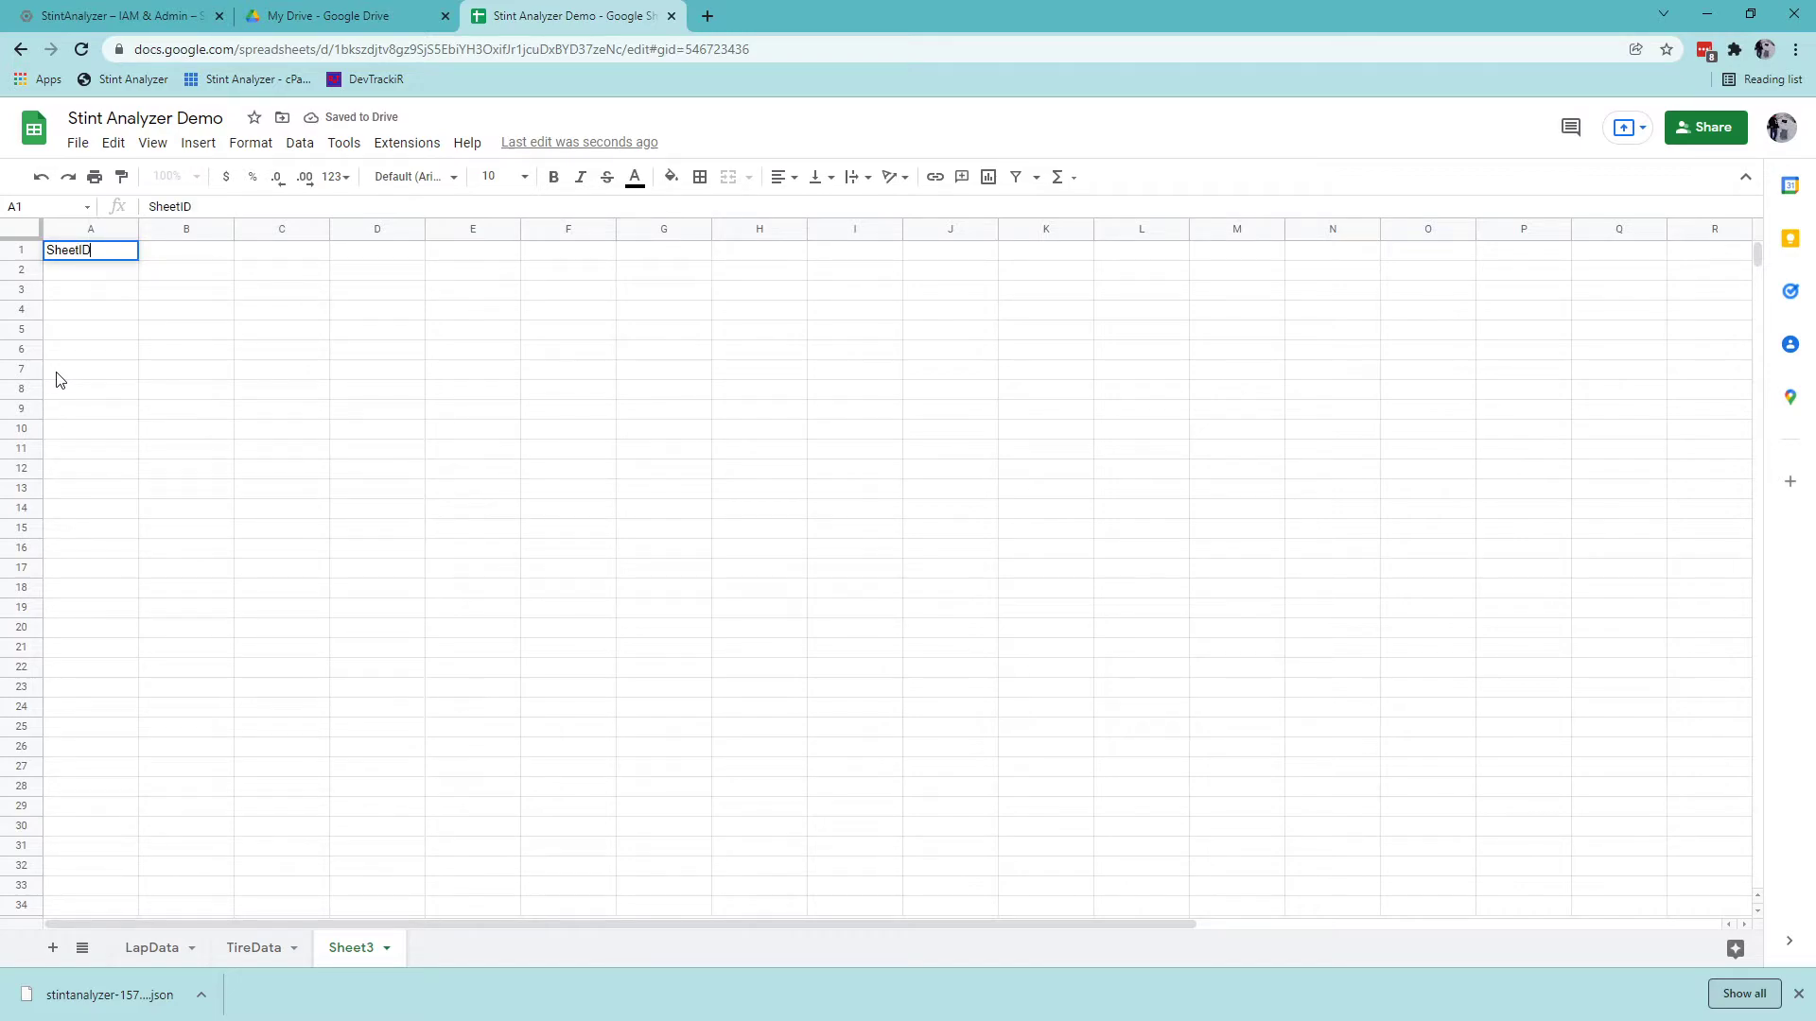
key(Return)
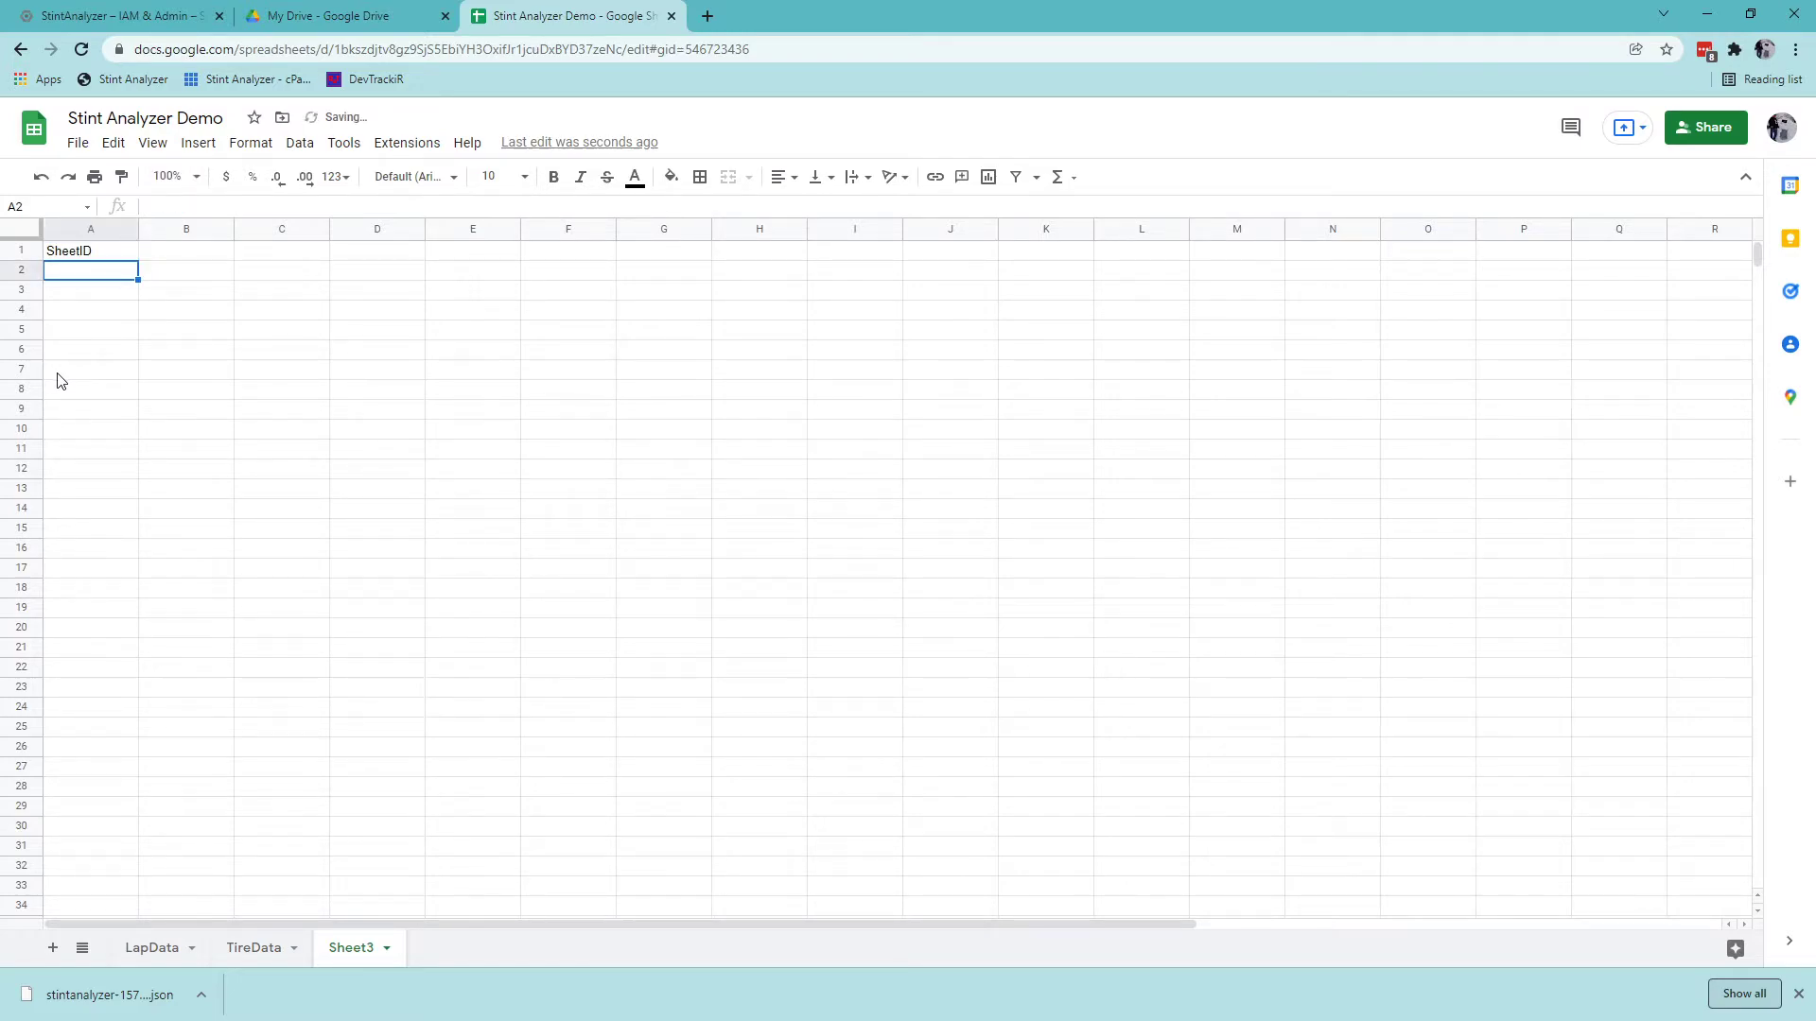
Paste the spreadsheet ID from the web address into A2 and fit column A.
drag(335, 49, 624, 40)
key(ctrl+c)
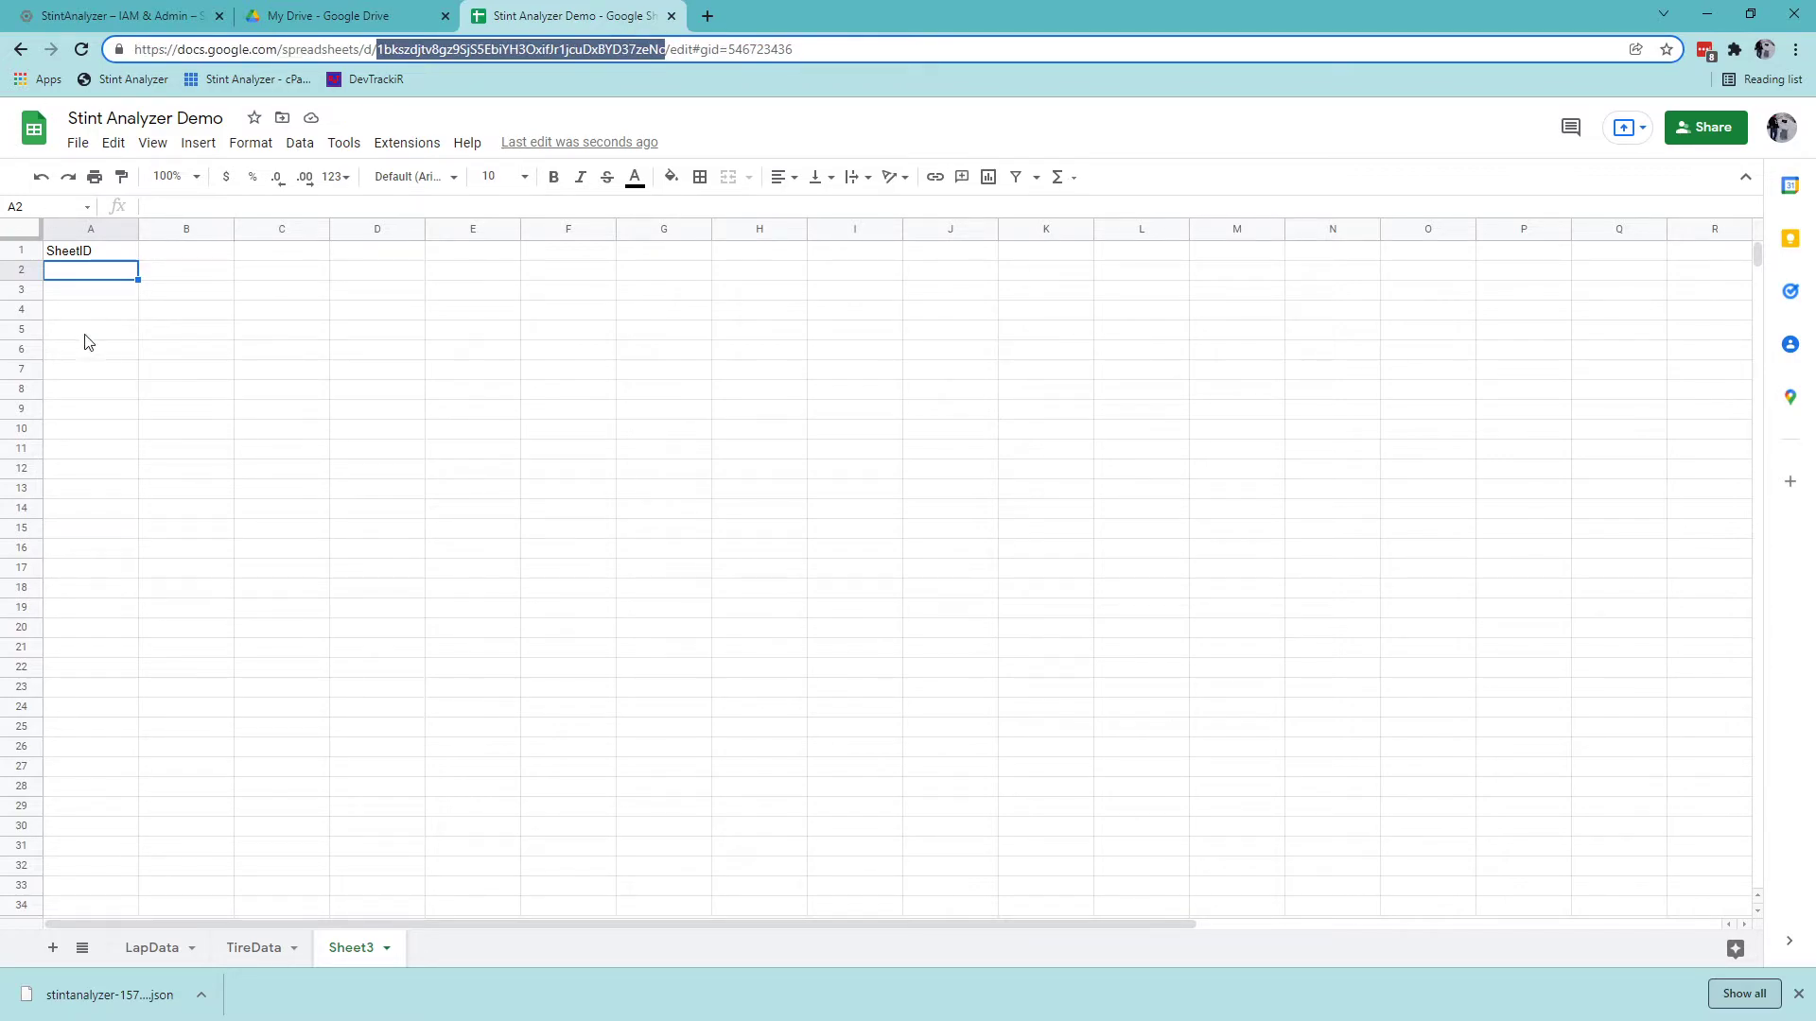
click(86, 272)
key(ctrl+v)
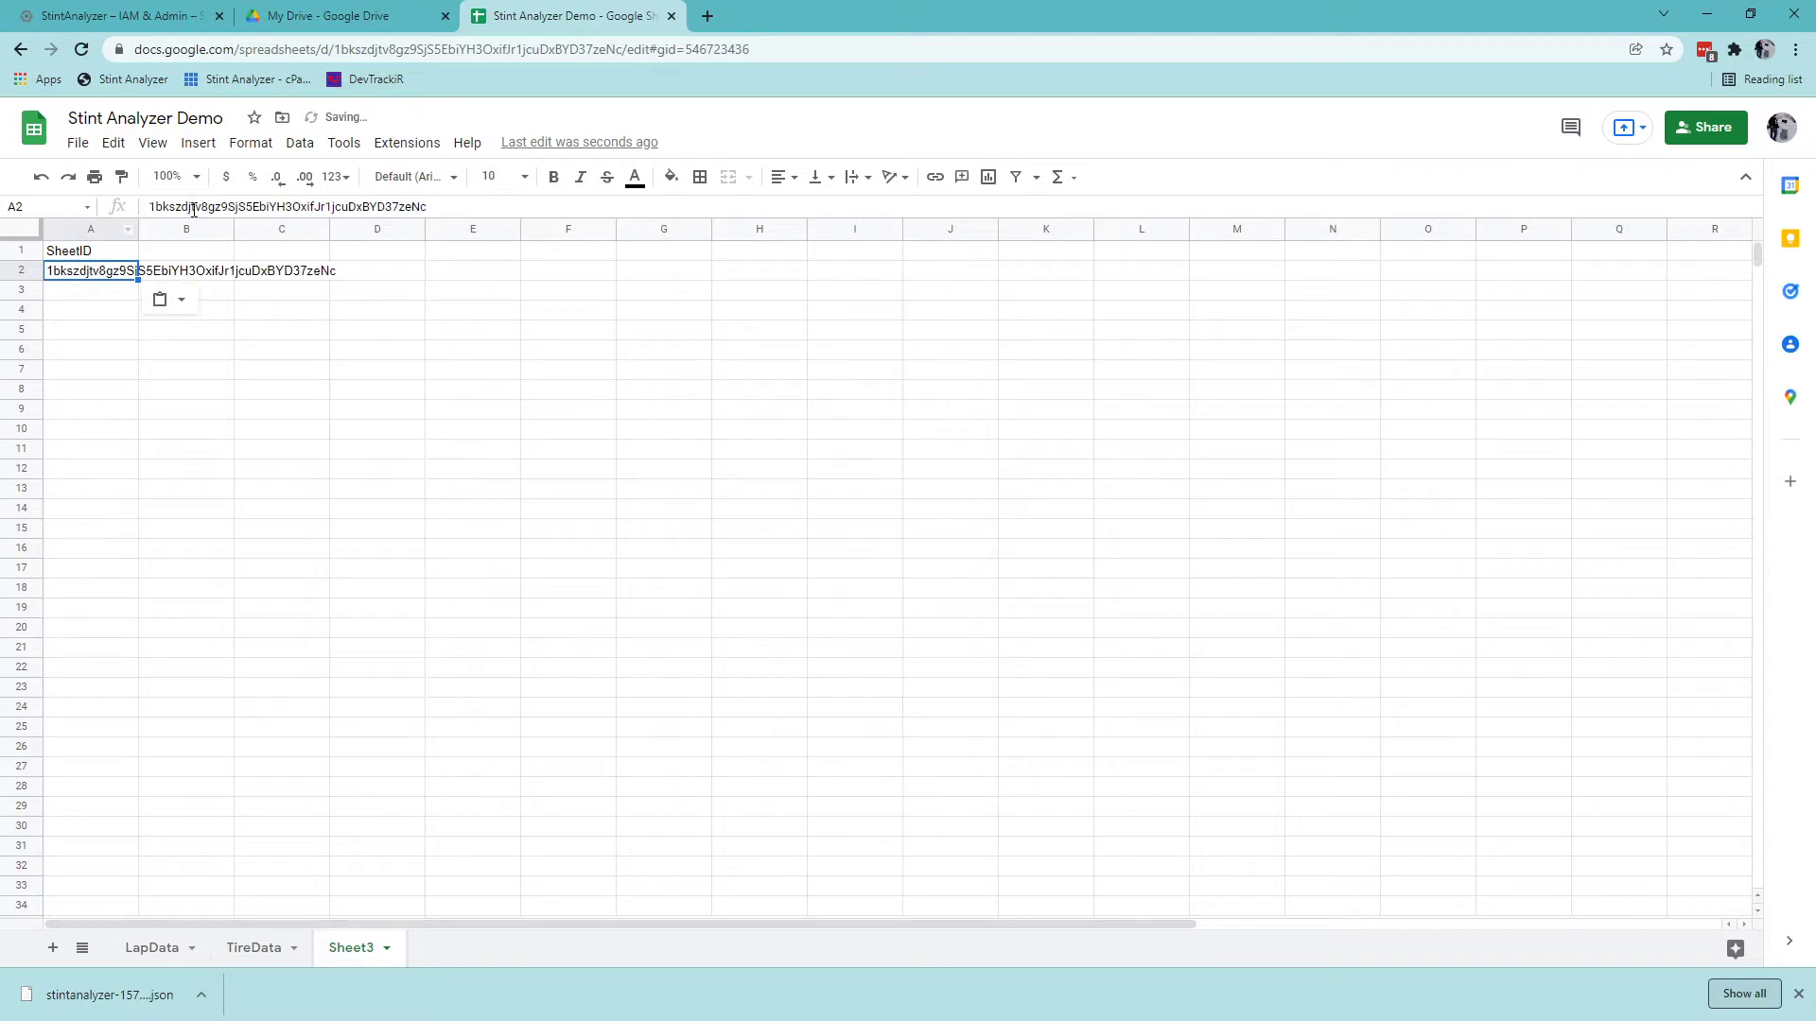
double_click(138, 229)
Enter the Service Account heading in B1 and paste the service account e-mail into B2.
click(379, 252)
text(Service Account)
key(Return)
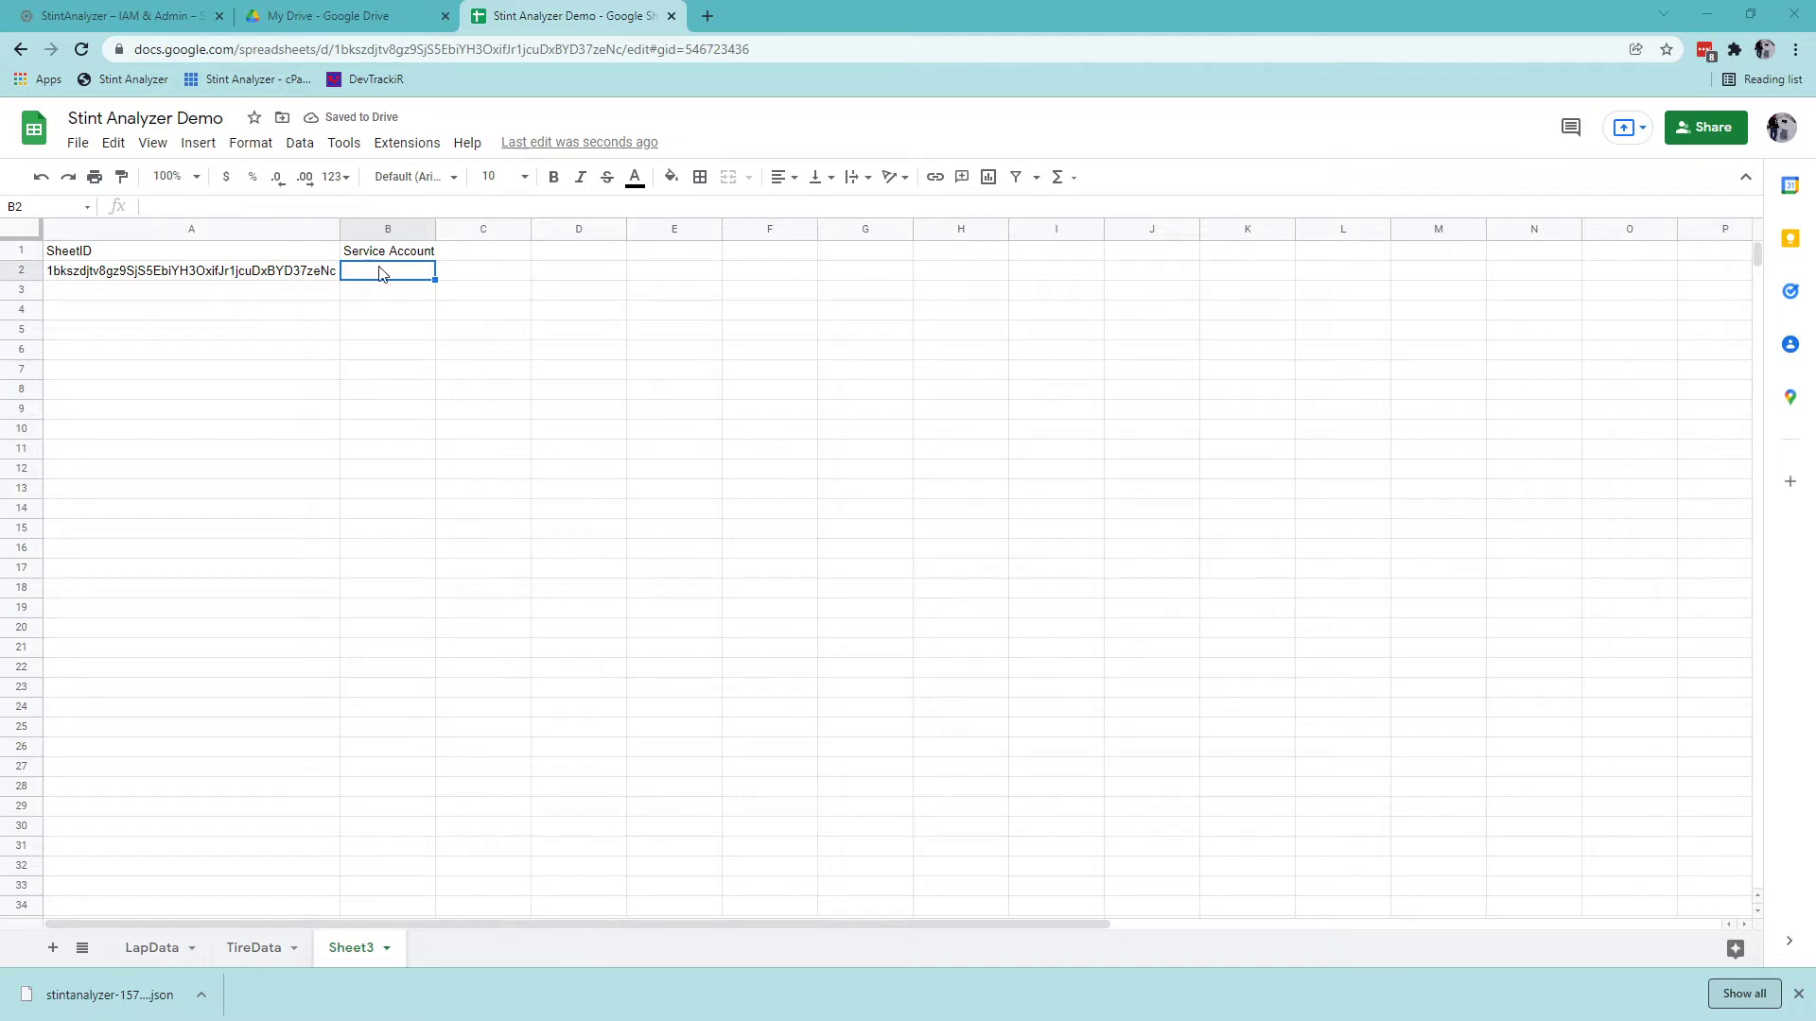
key(ctrl+v)
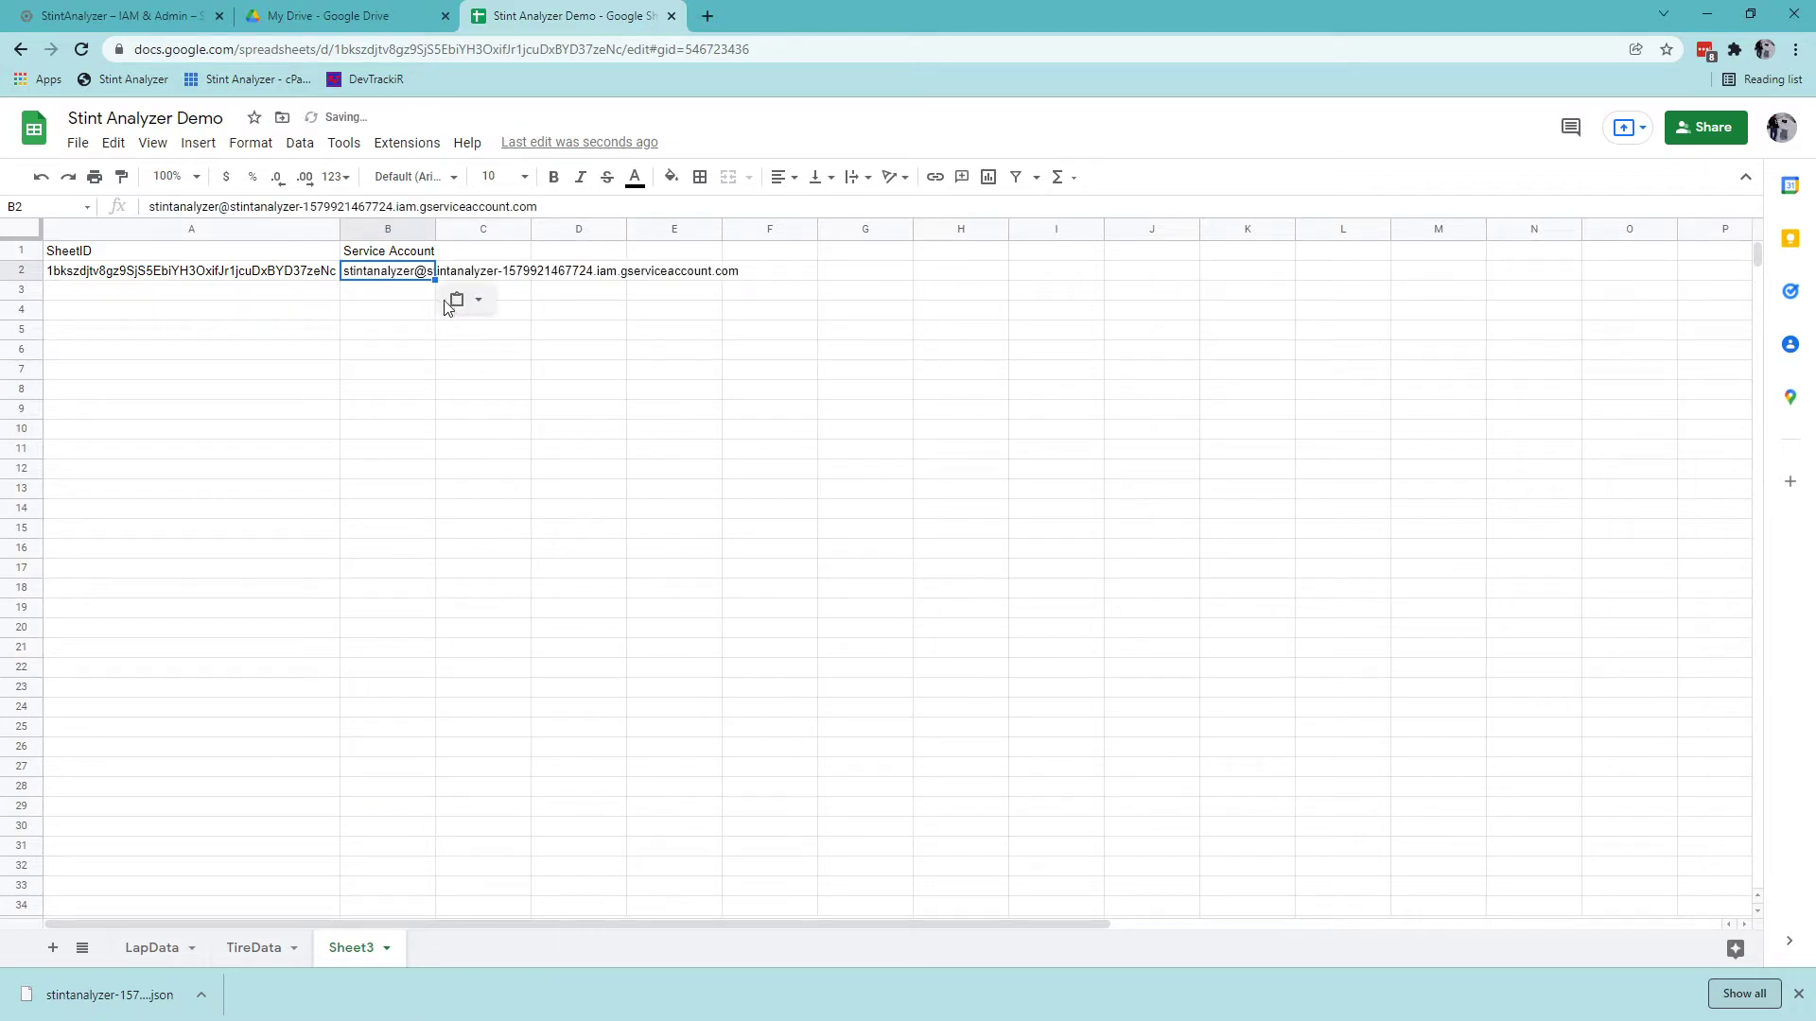
Resize columns A and B to fit the ID and e-mail.
double_click(433, 229)
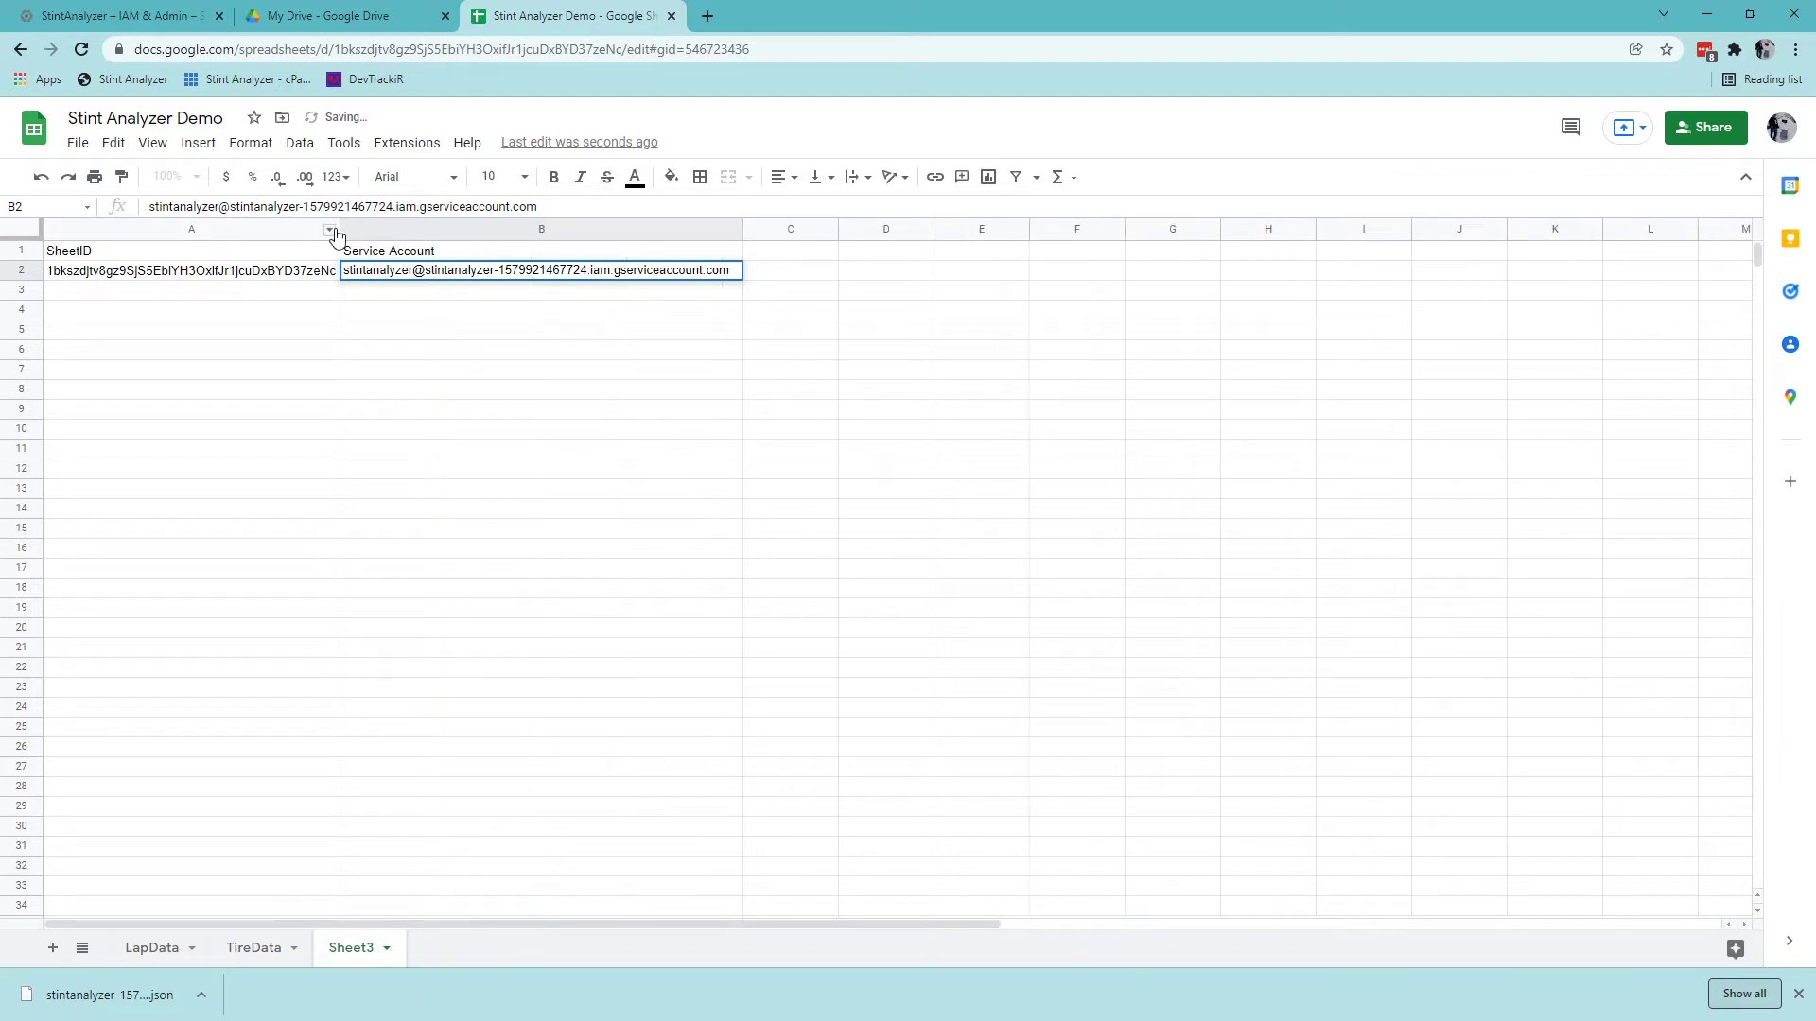
drag(338, 230, 364, 230)
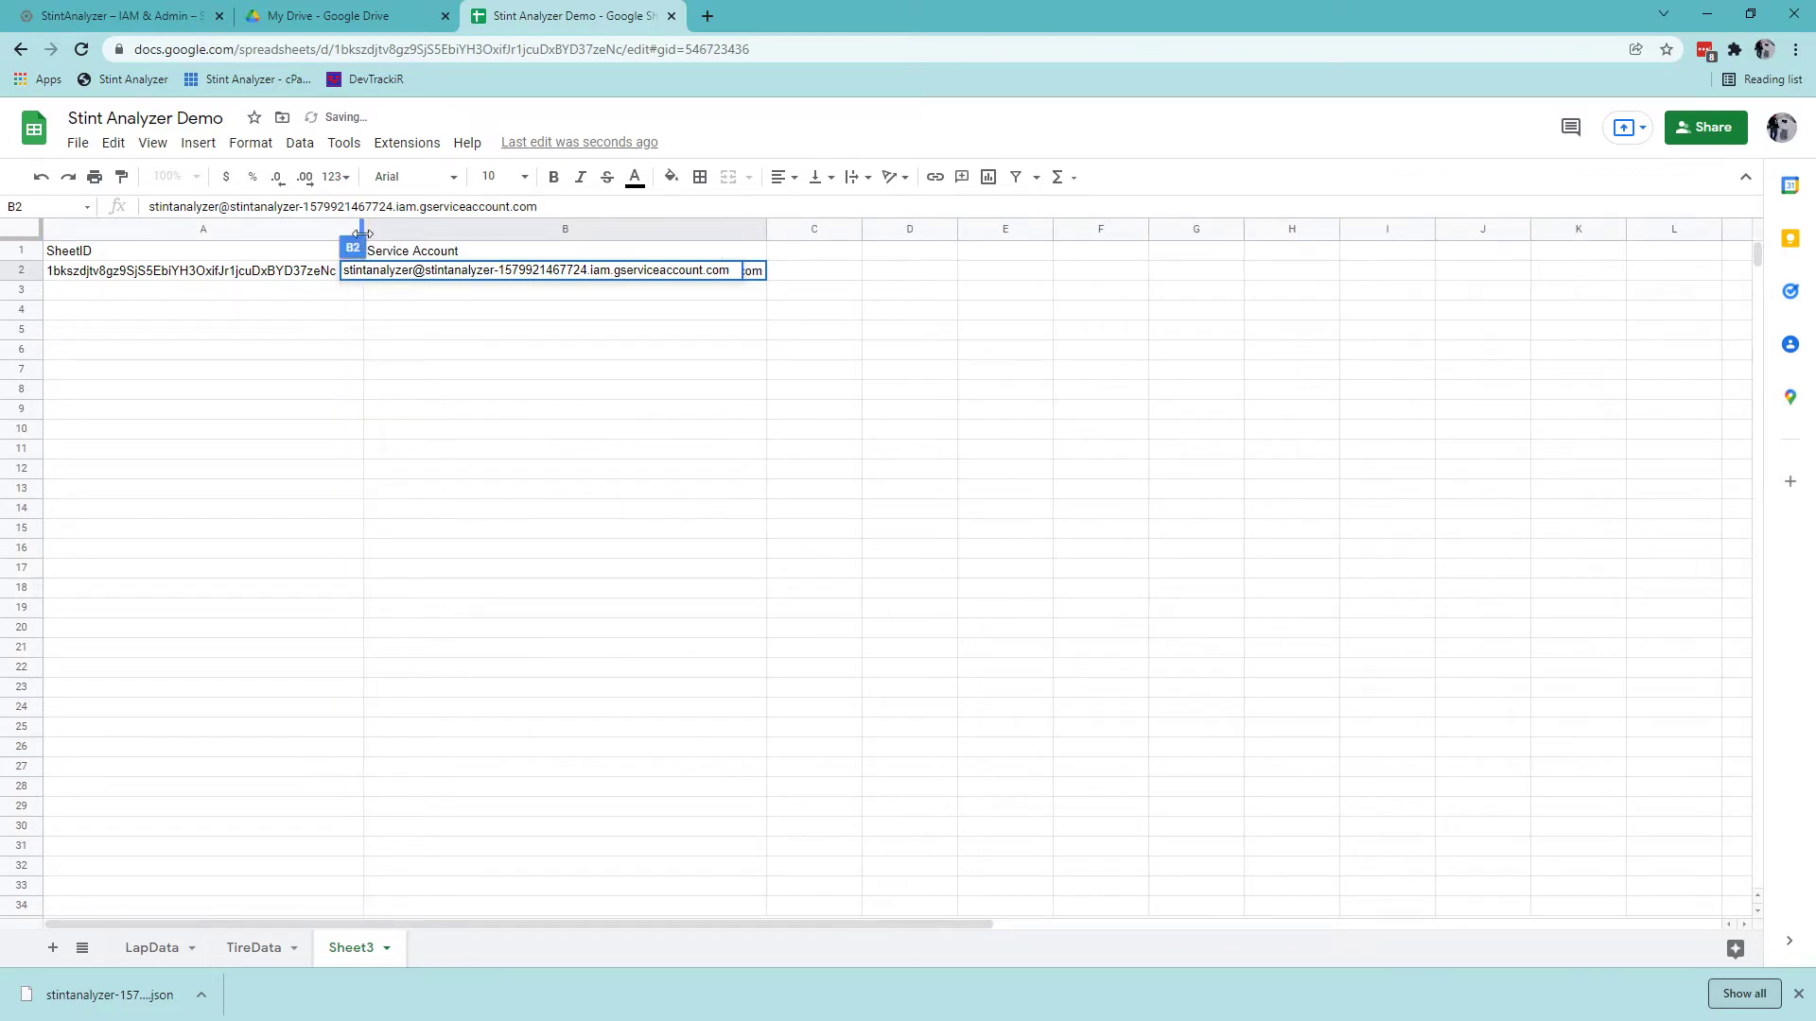
click(348, 315)
click(494, 392)
click(539, 370)
click(596, 350)
click(669, 310)
Bold the SheetID and Service Account headers in A1:B1.
key(Up)
key(Up)
key(Up)
key(Left)
key(shift+Right)
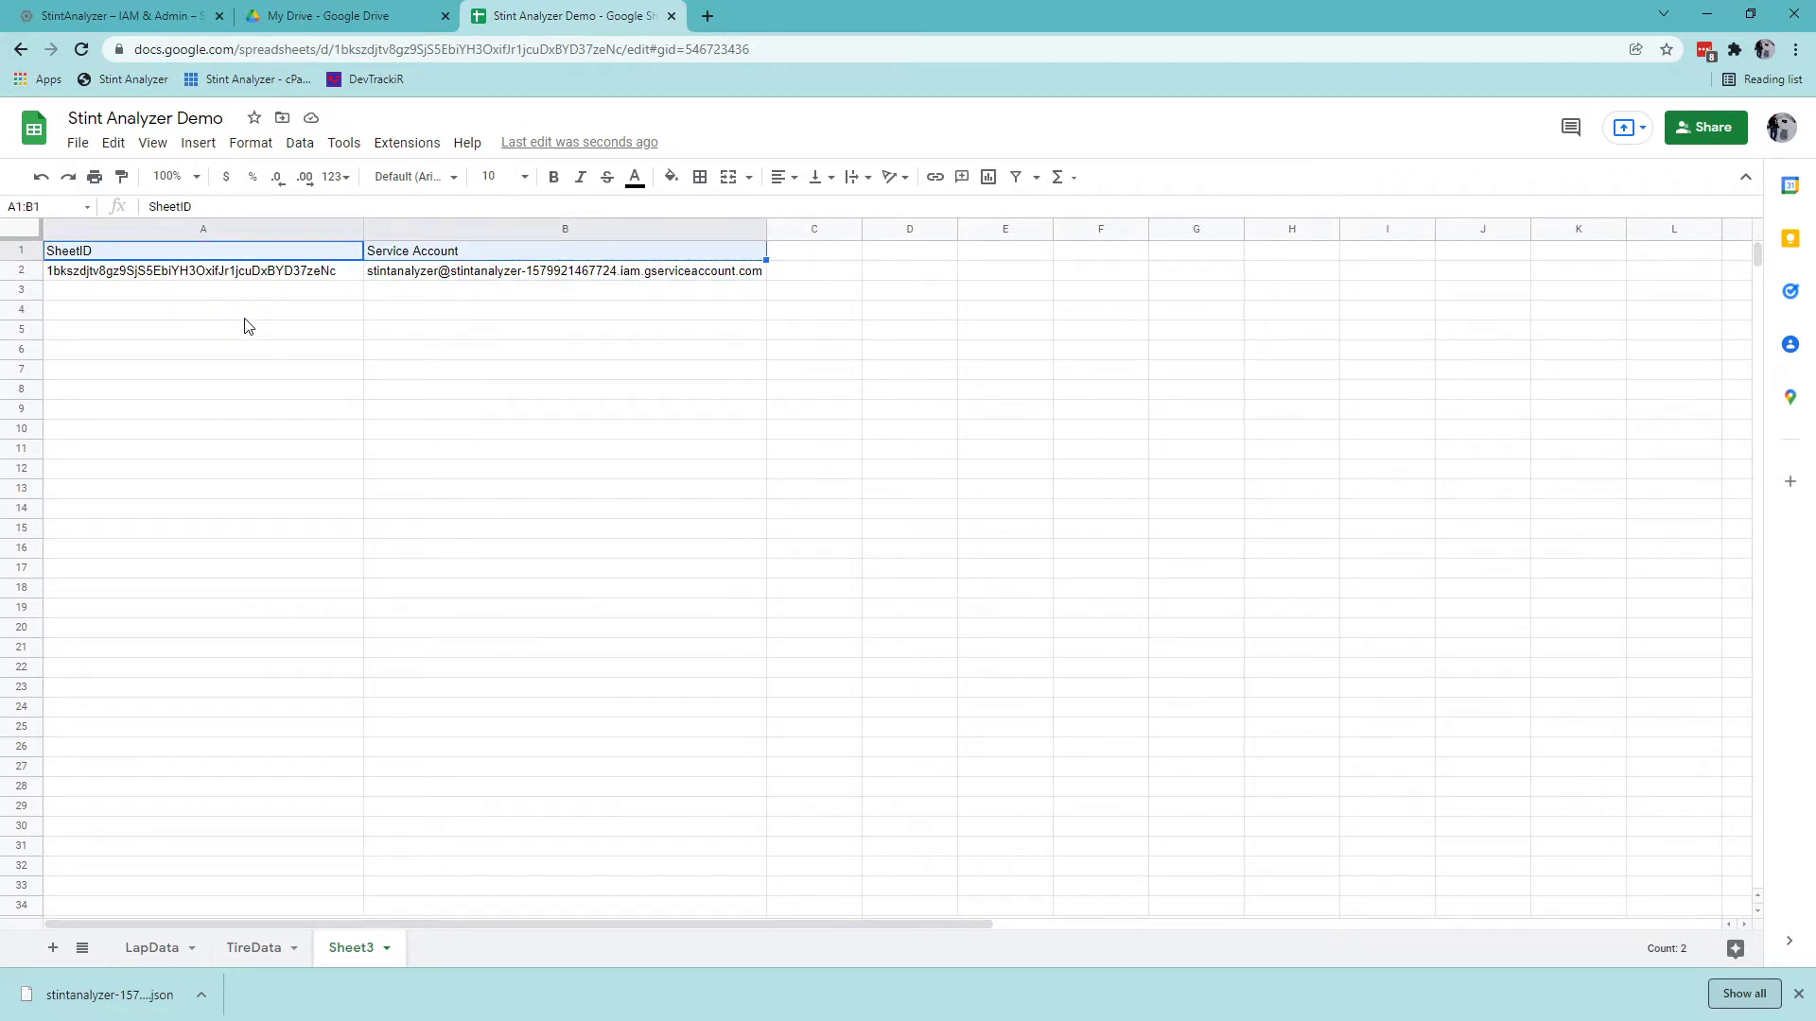
key(ctrl+b)
click(248, 313)
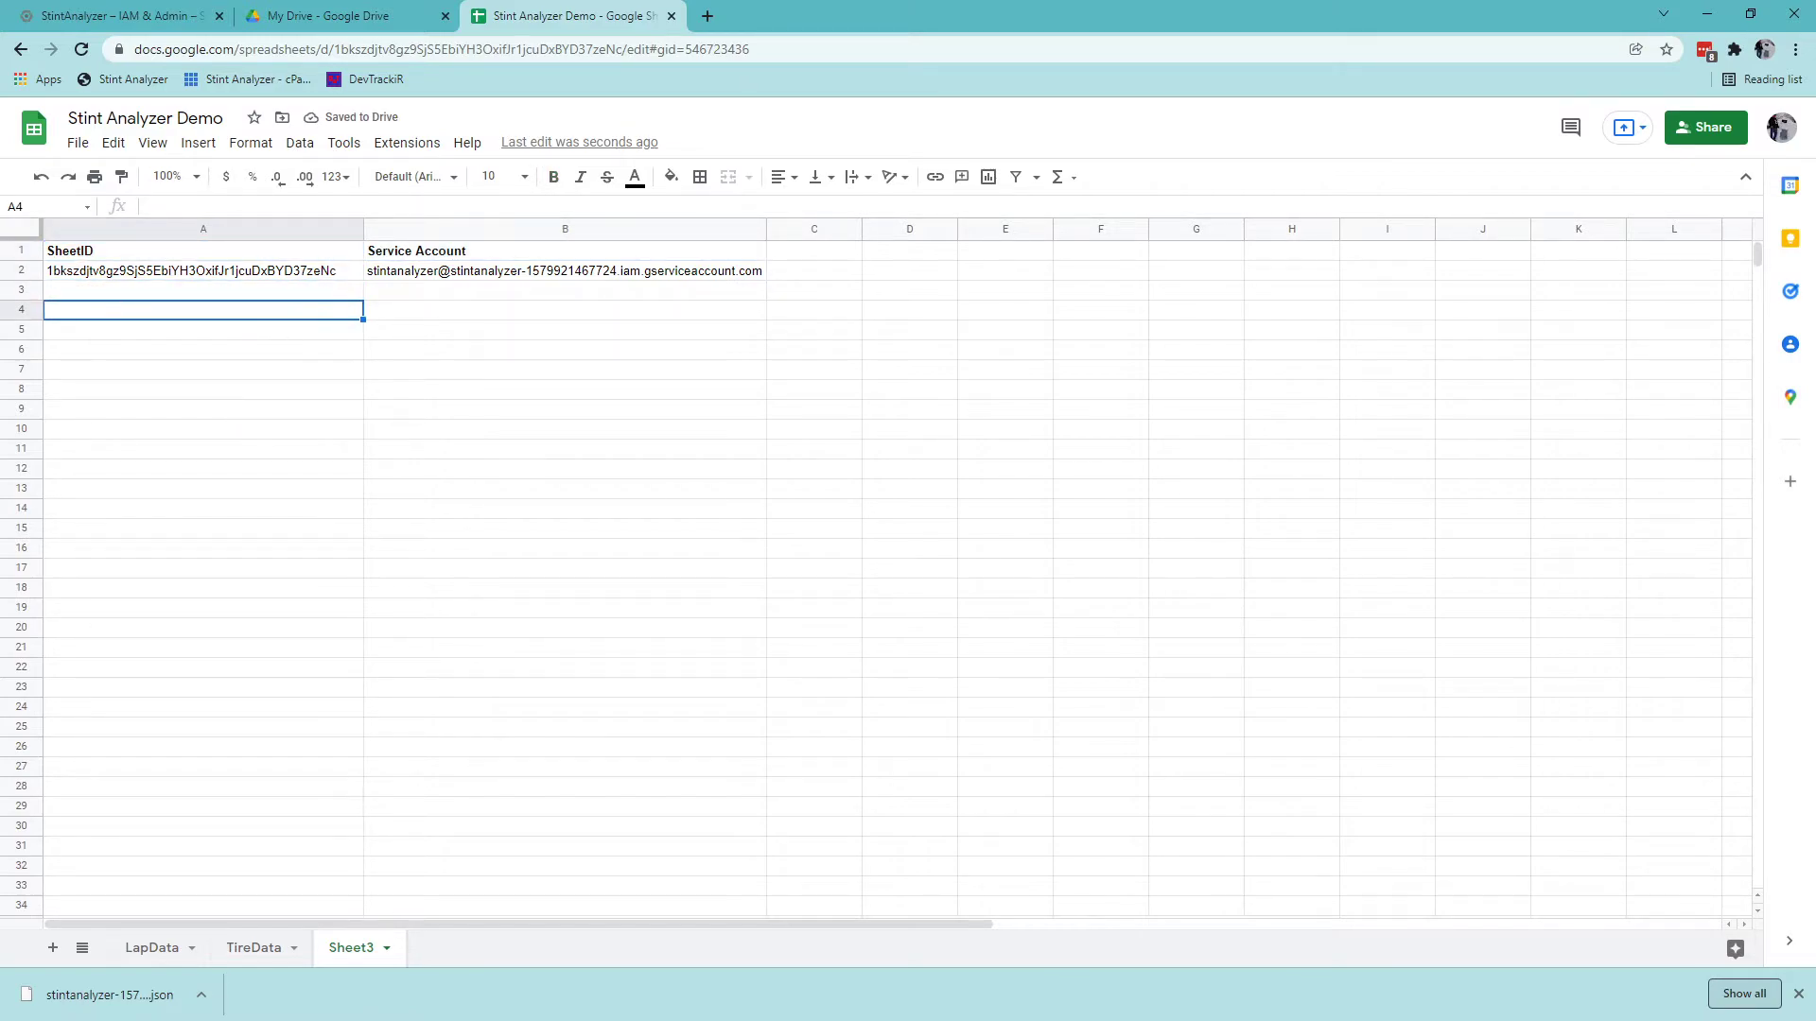
Switch between the LapData and TireData sheets.
click(159, 958)
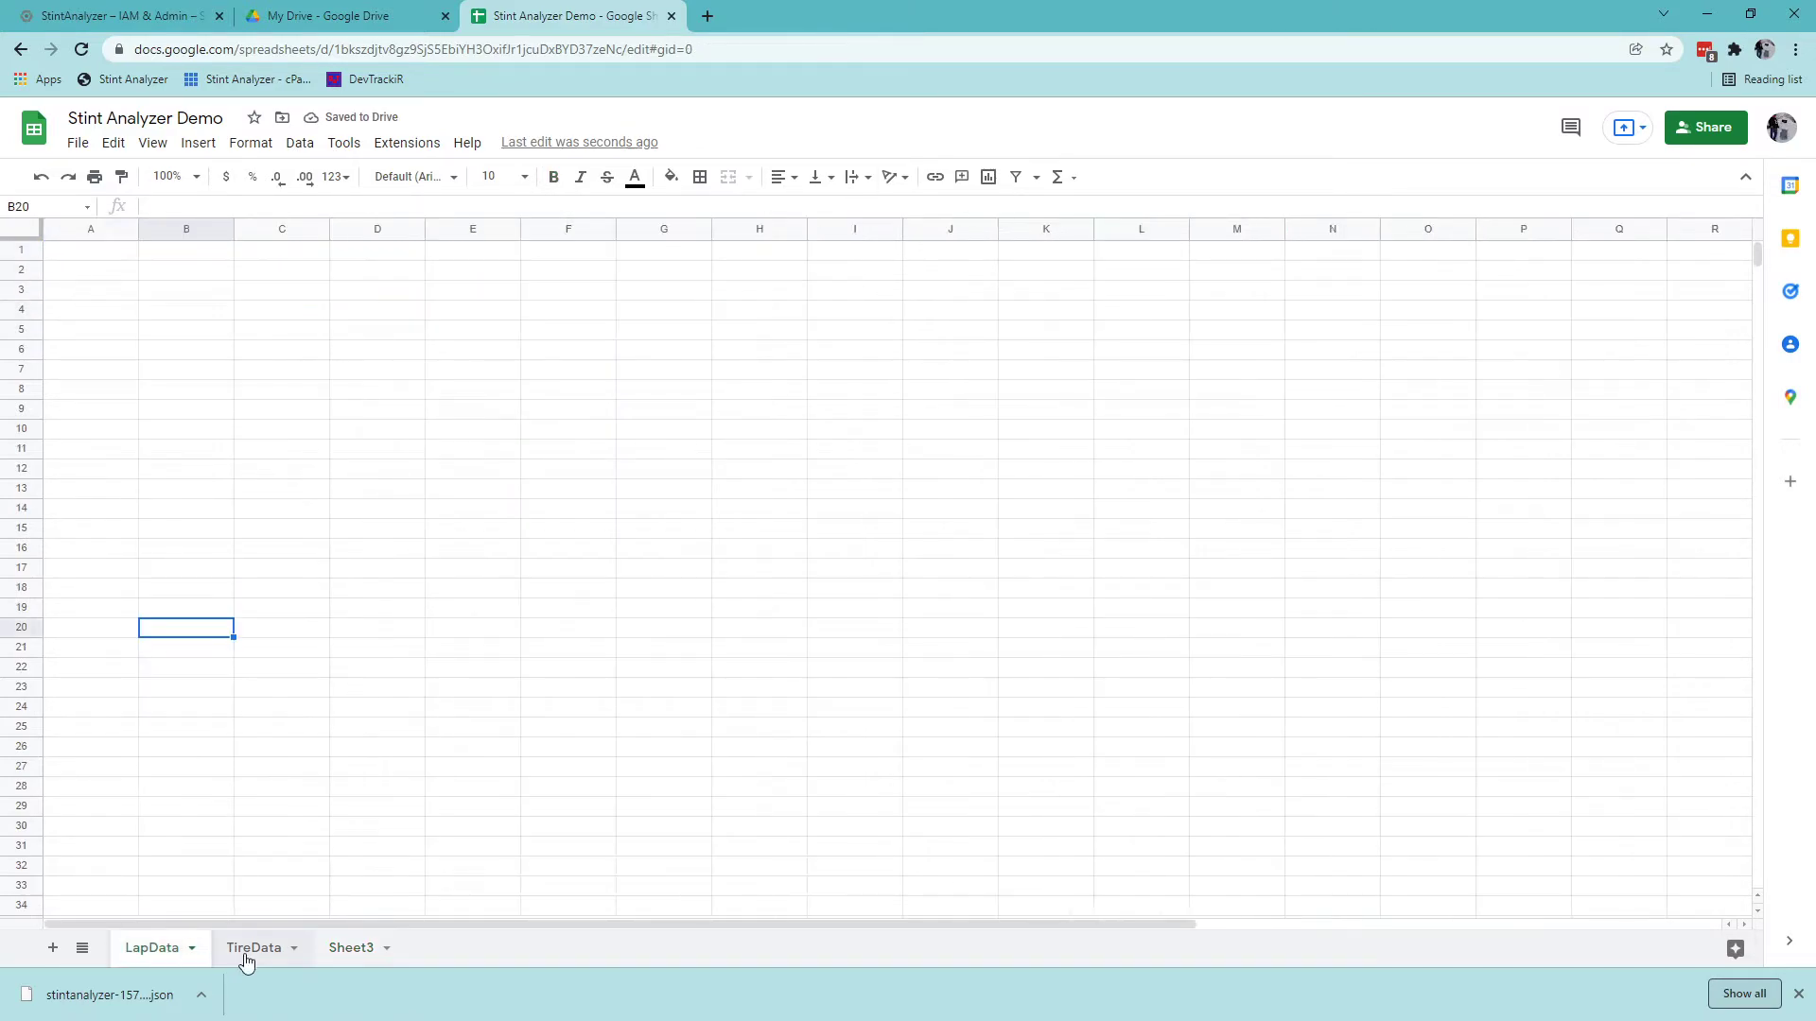
click(250, 952)
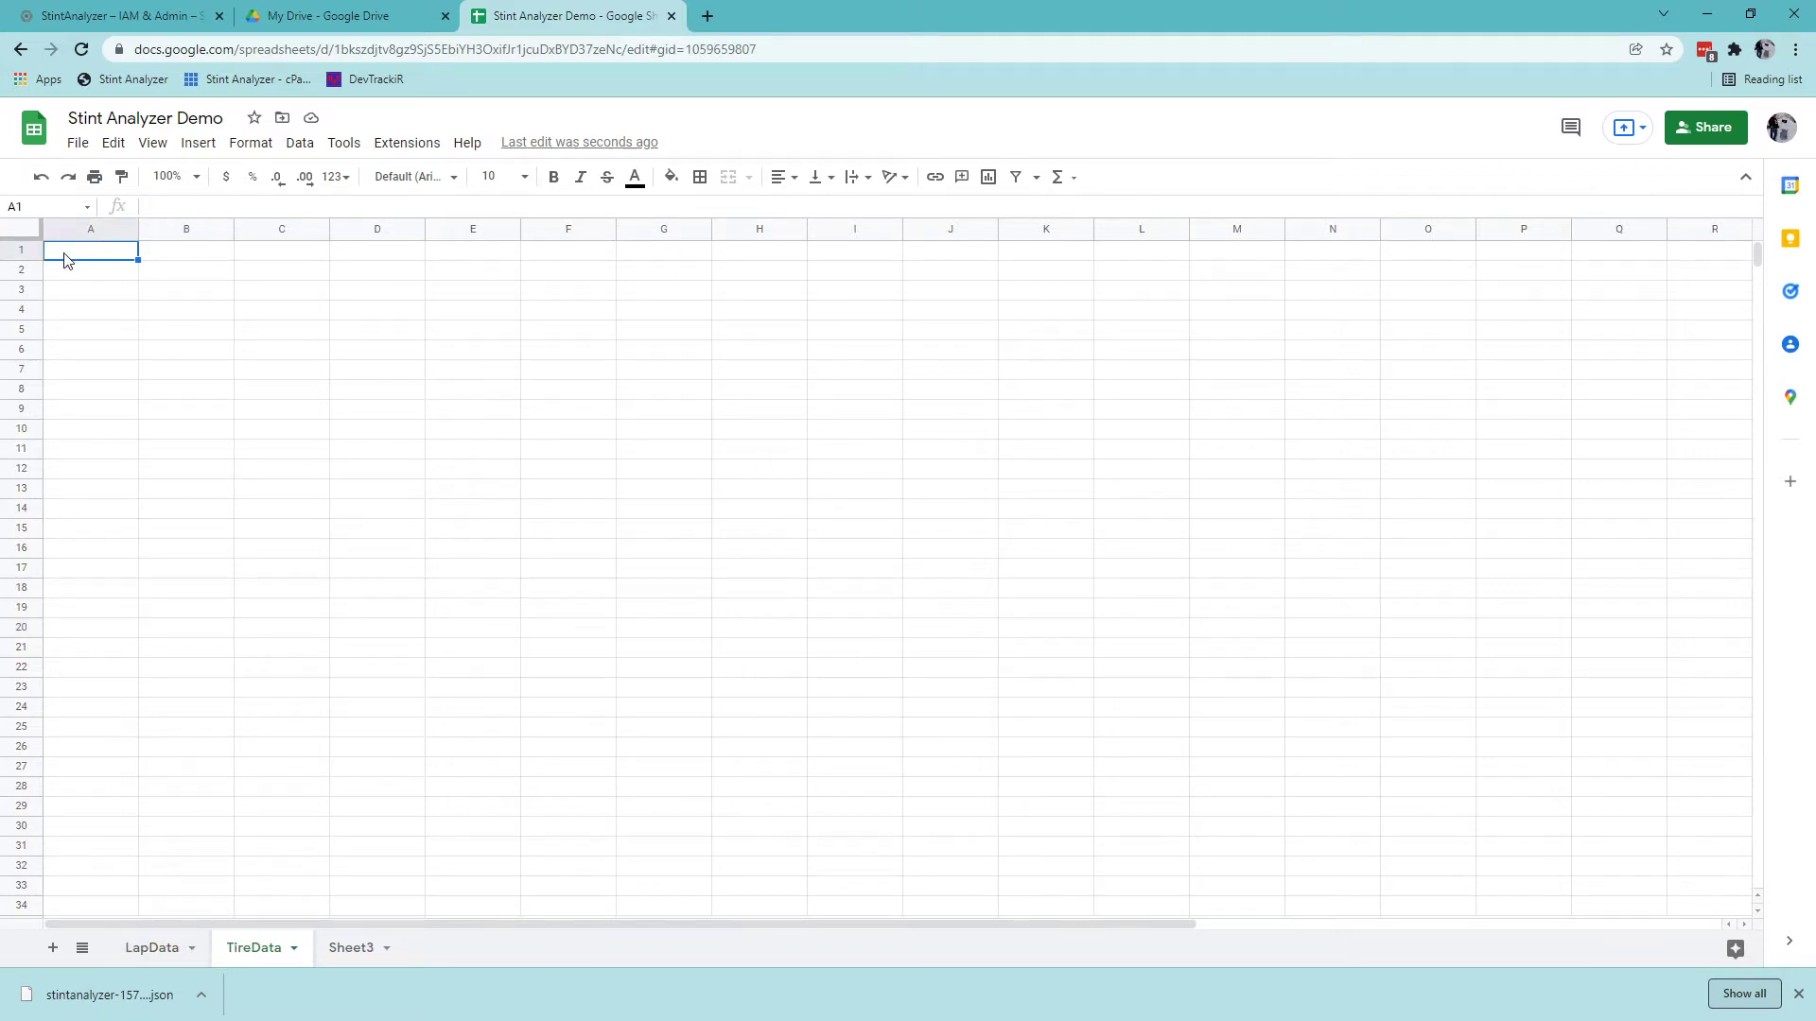
click(157, 955)
Open Options > Stint Analyzer Configuration in the Stint Analyzer app.
click(79, 257)
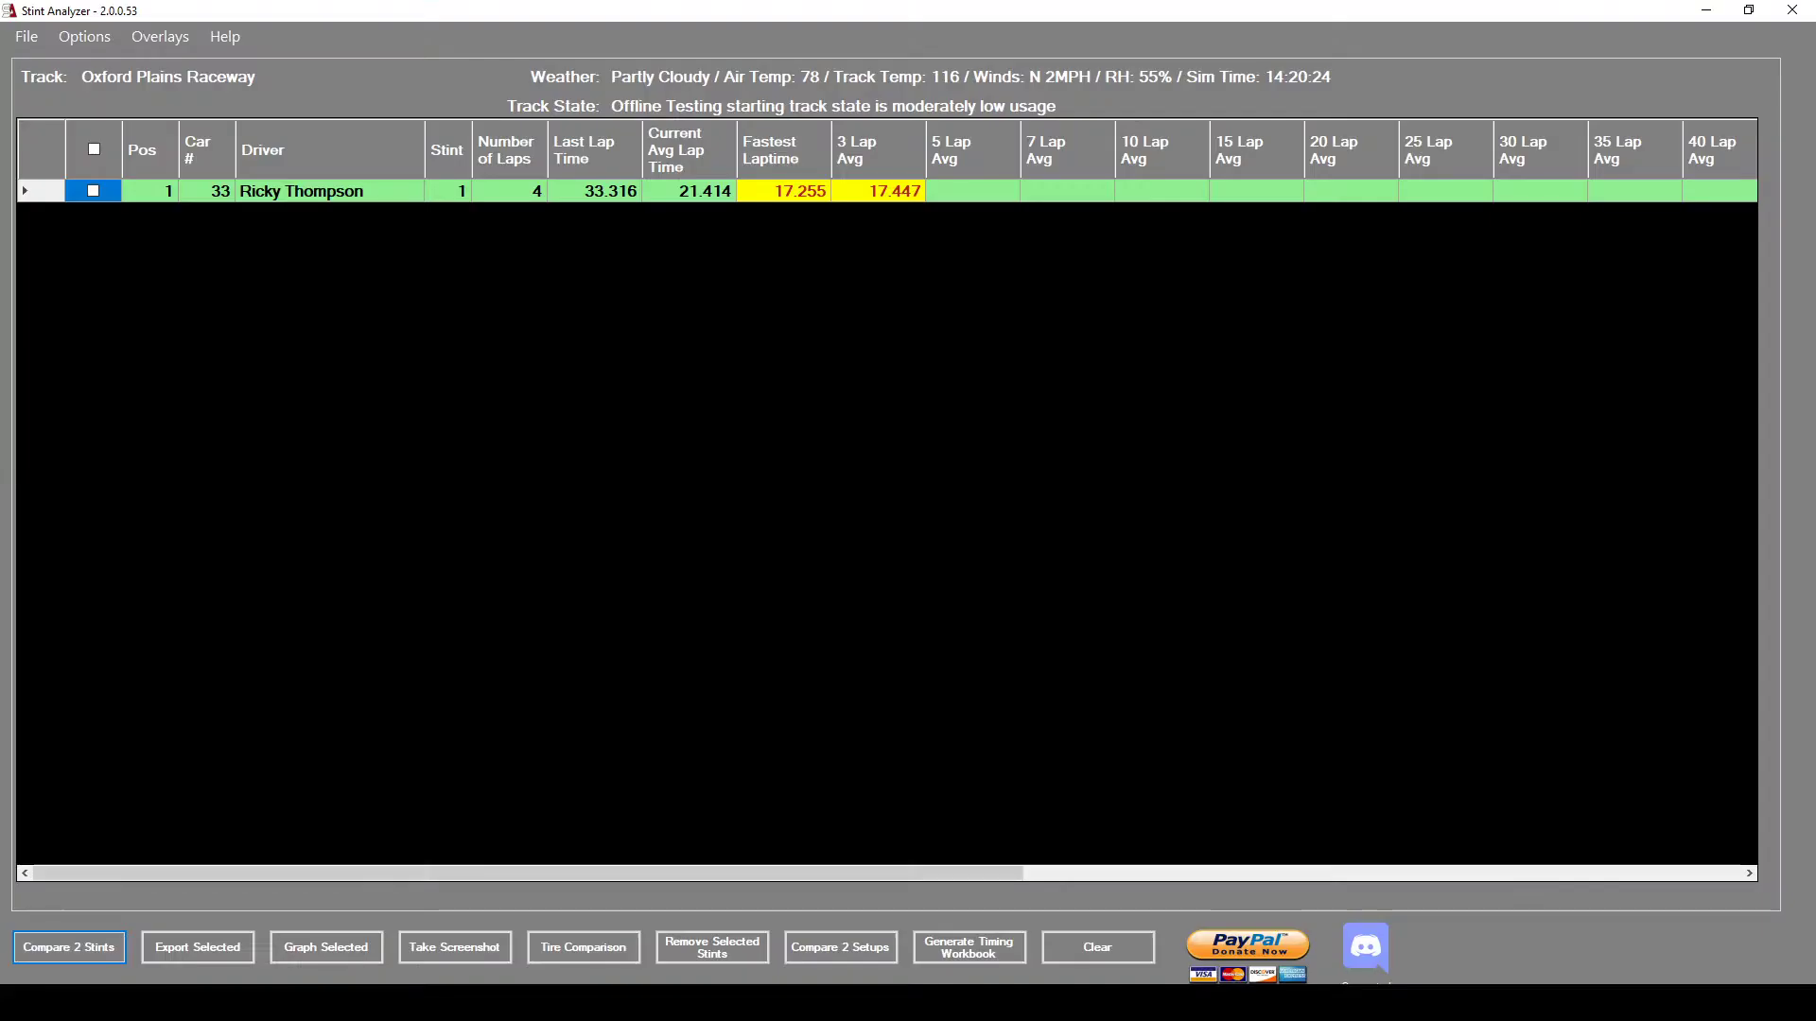
click(82, 36)
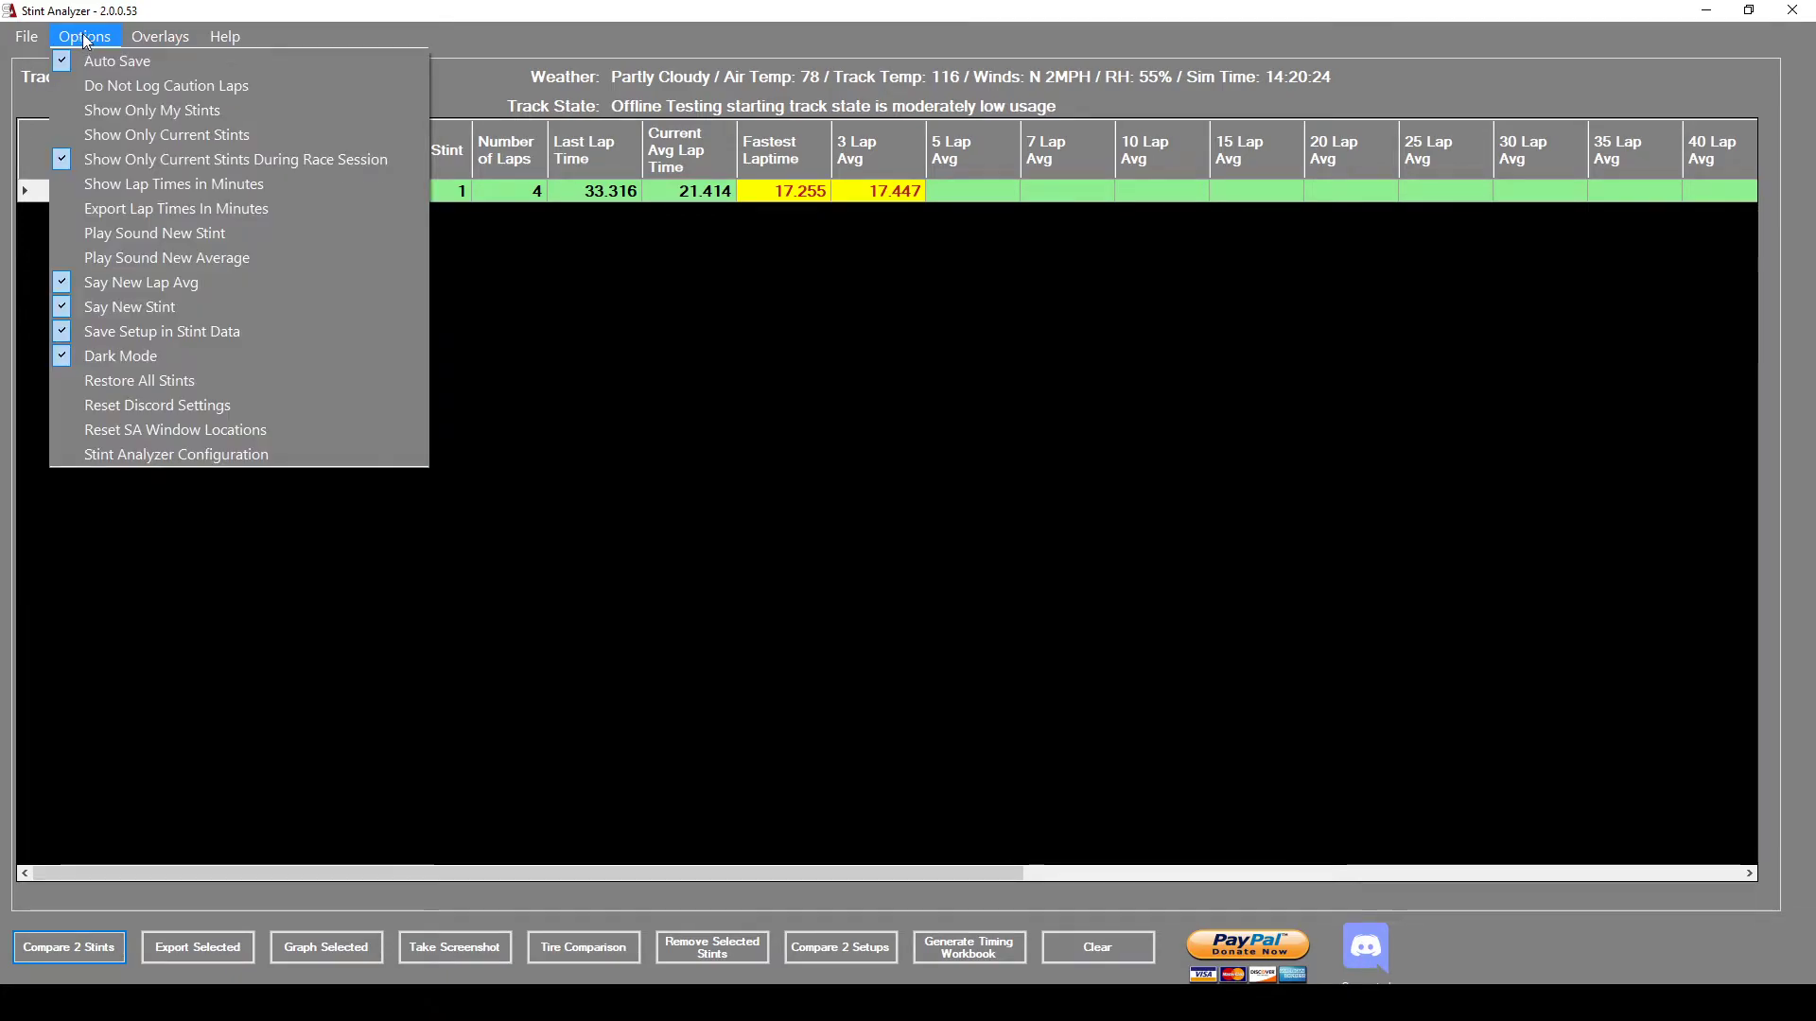
click(190, 457)
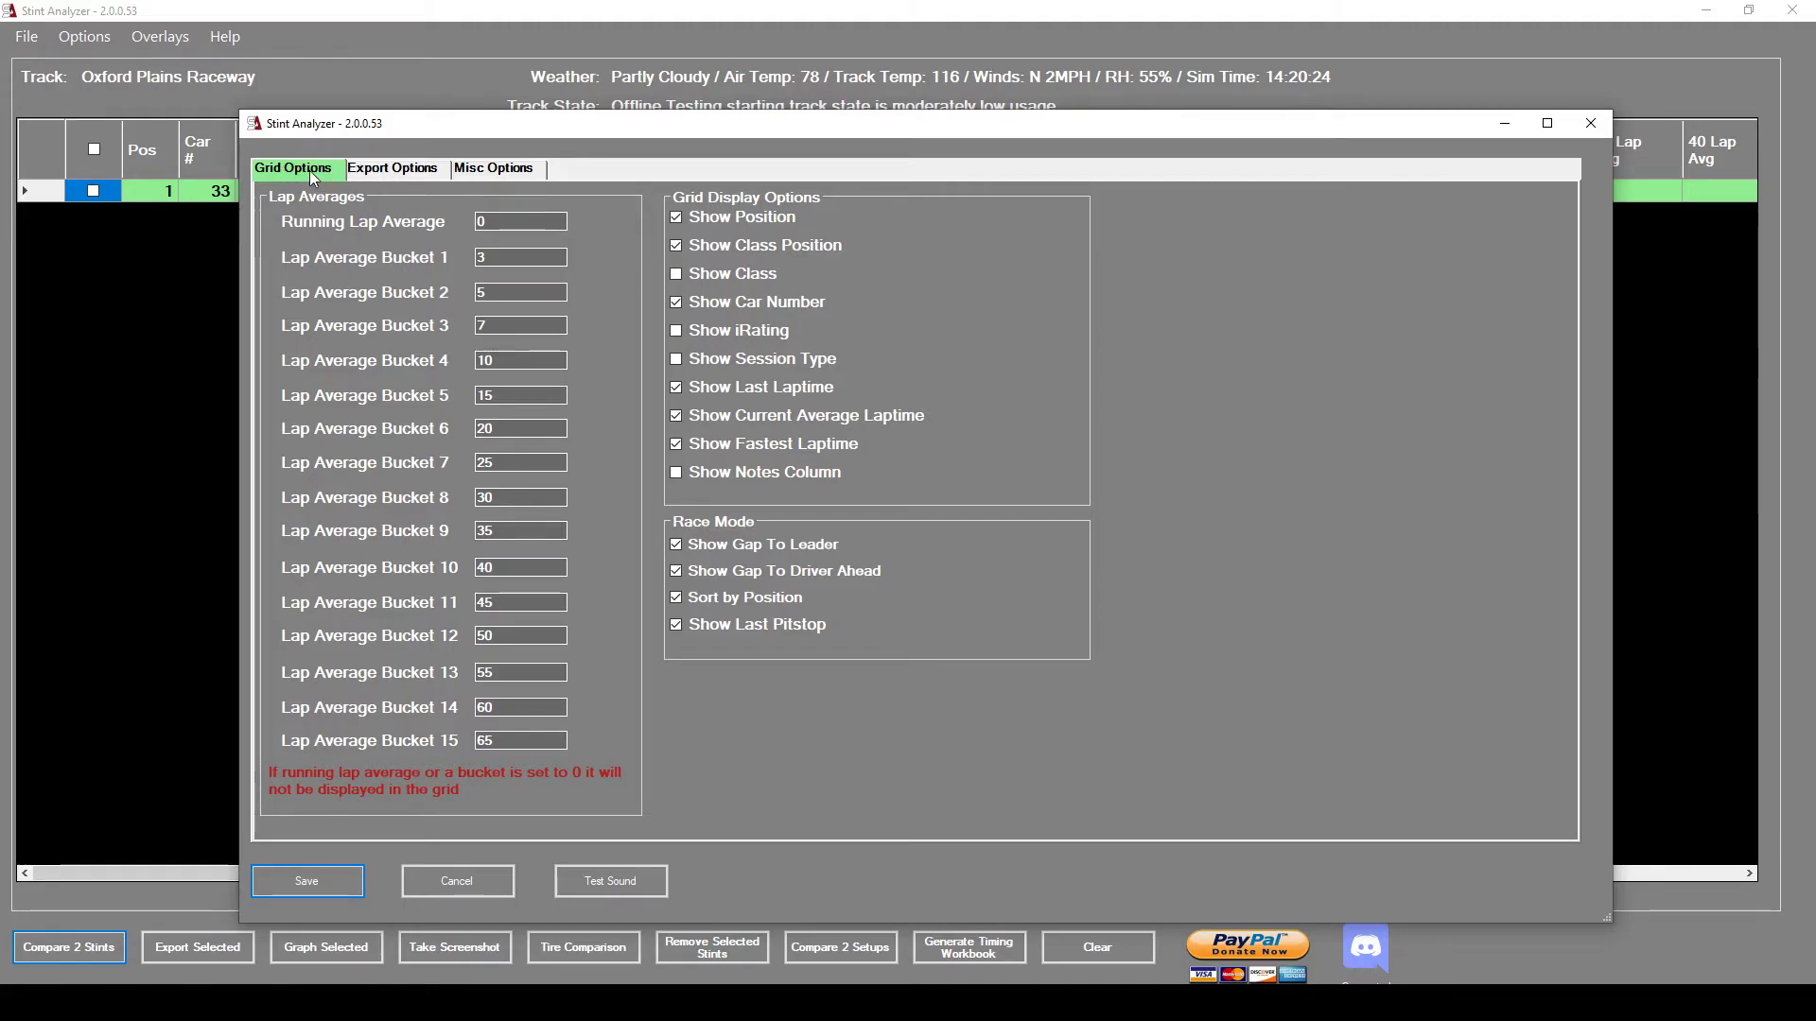
Tick Enable Google Sheets Integration on the Export Options tab.
click(394, 170)
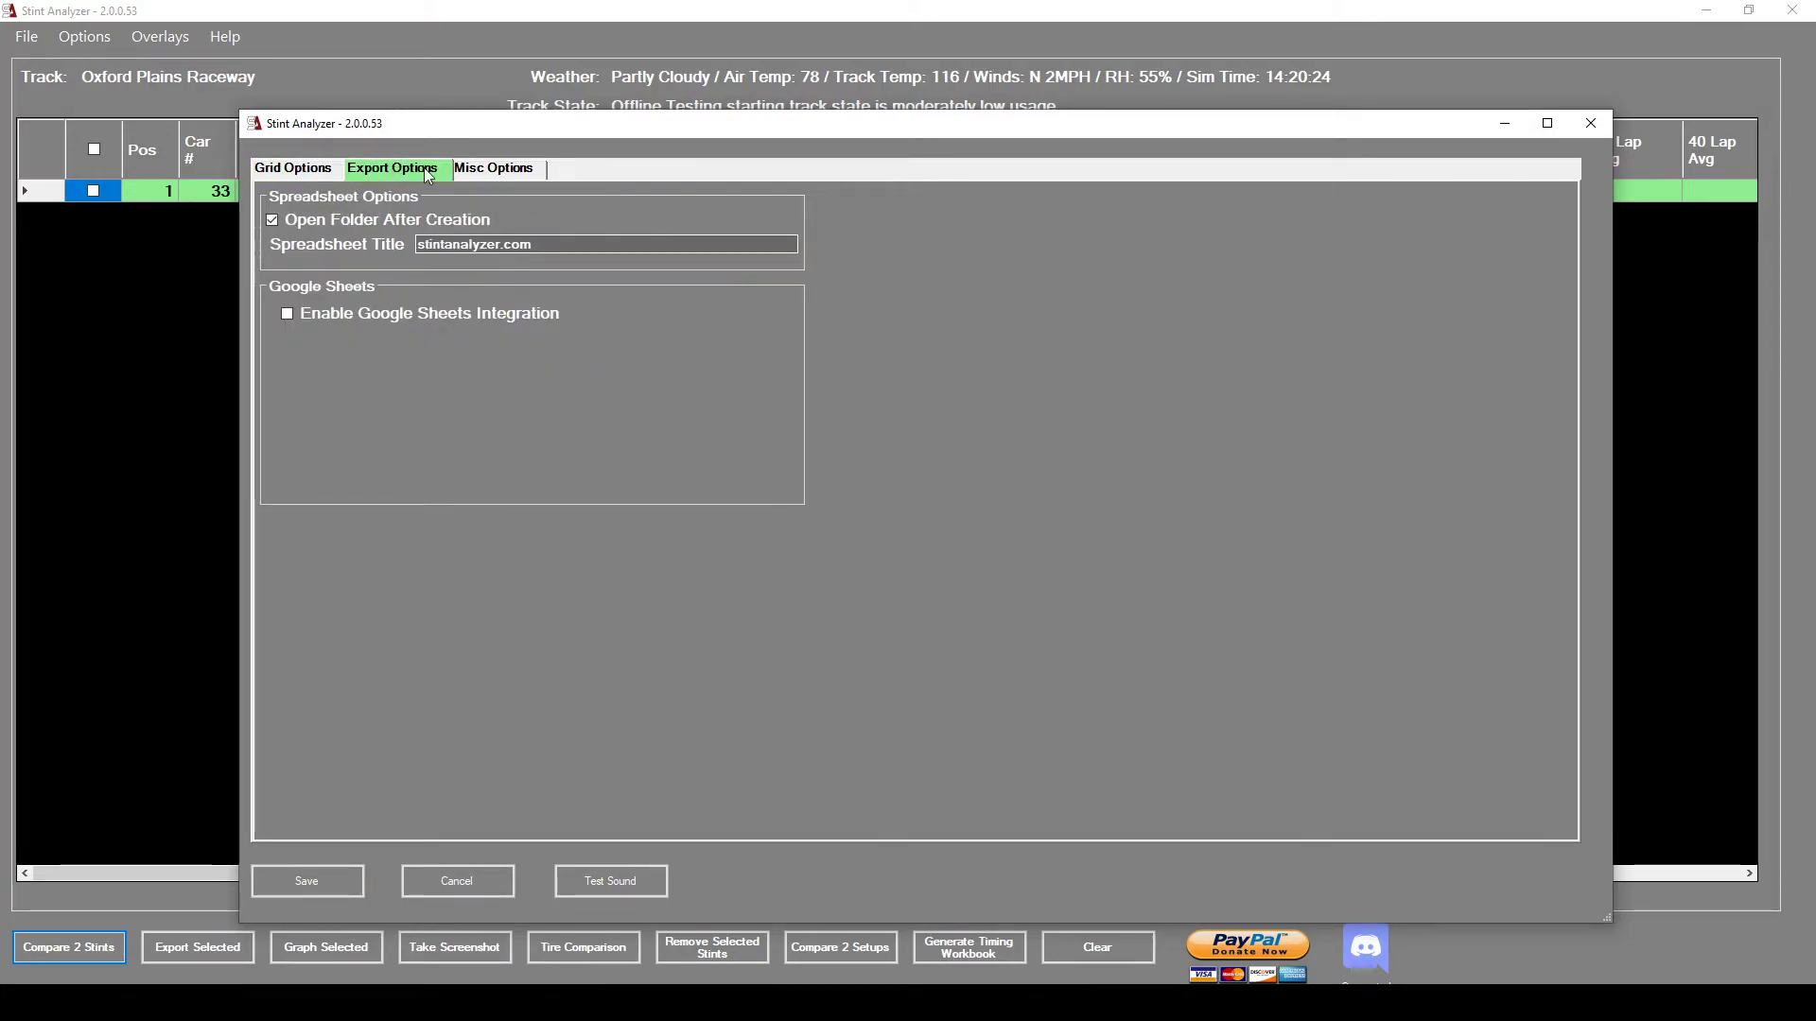
click(494, 170)
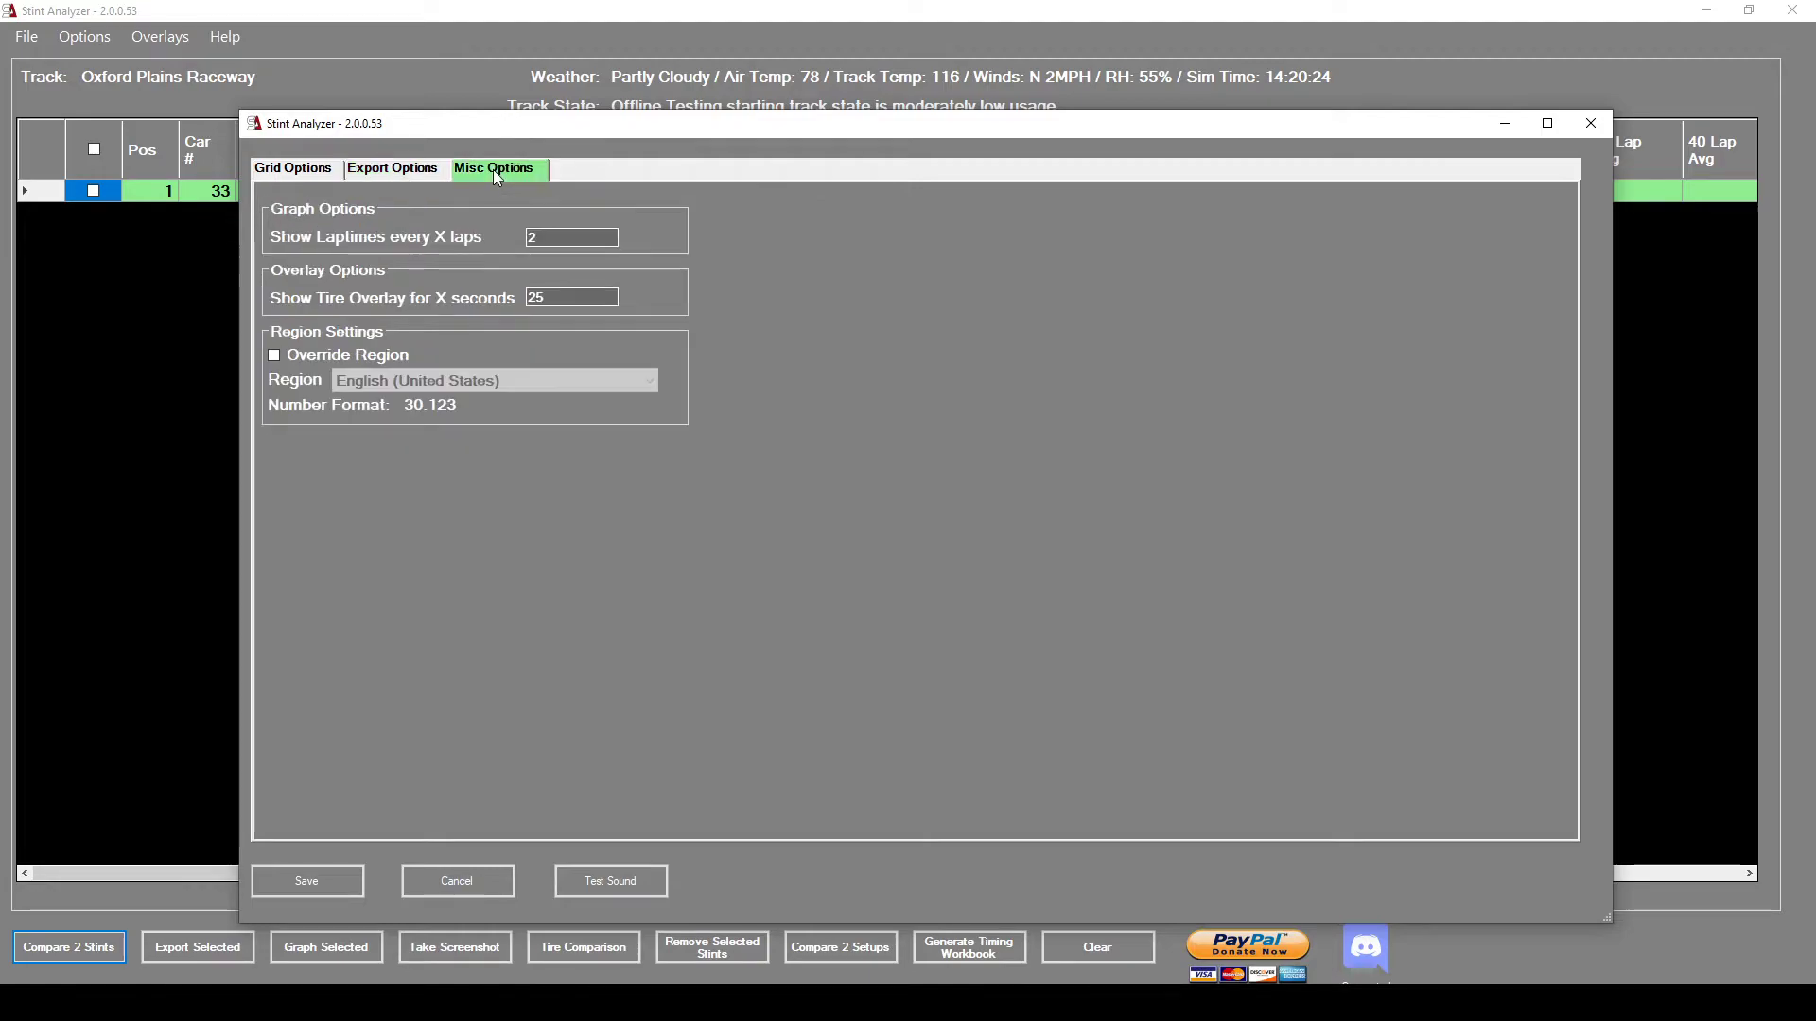
click(389, 176)
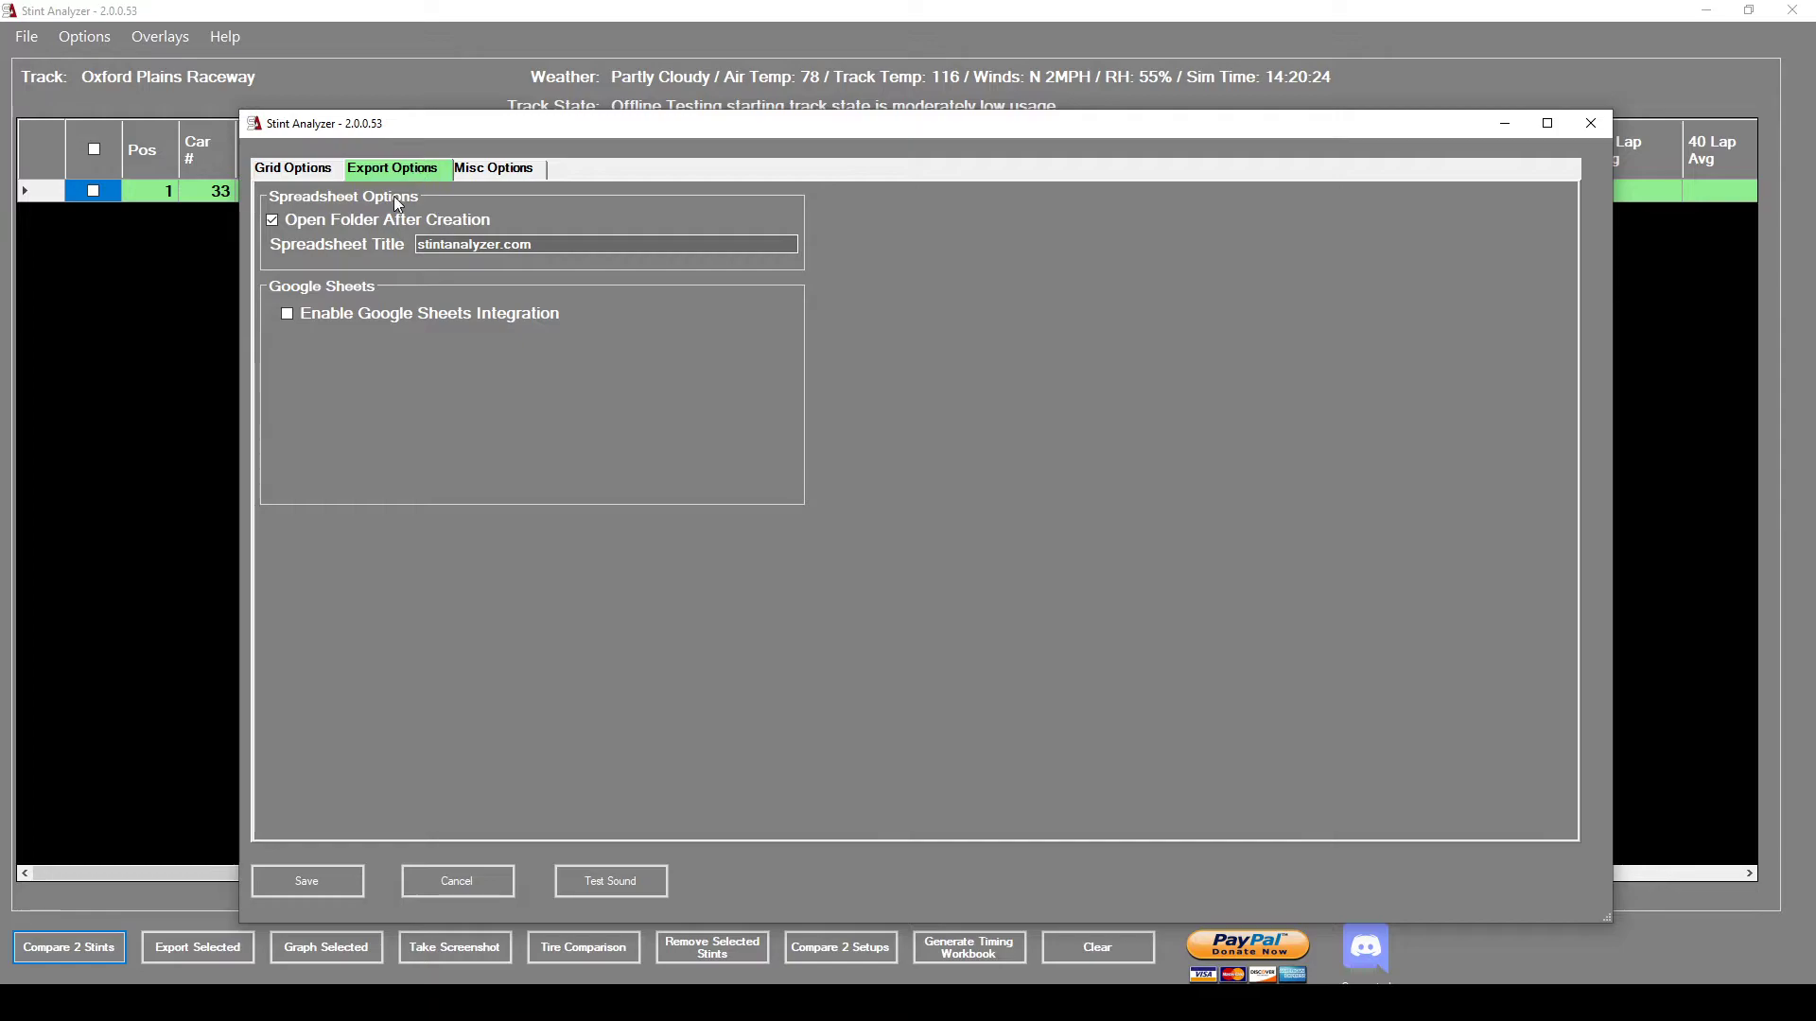
click(286, 314)
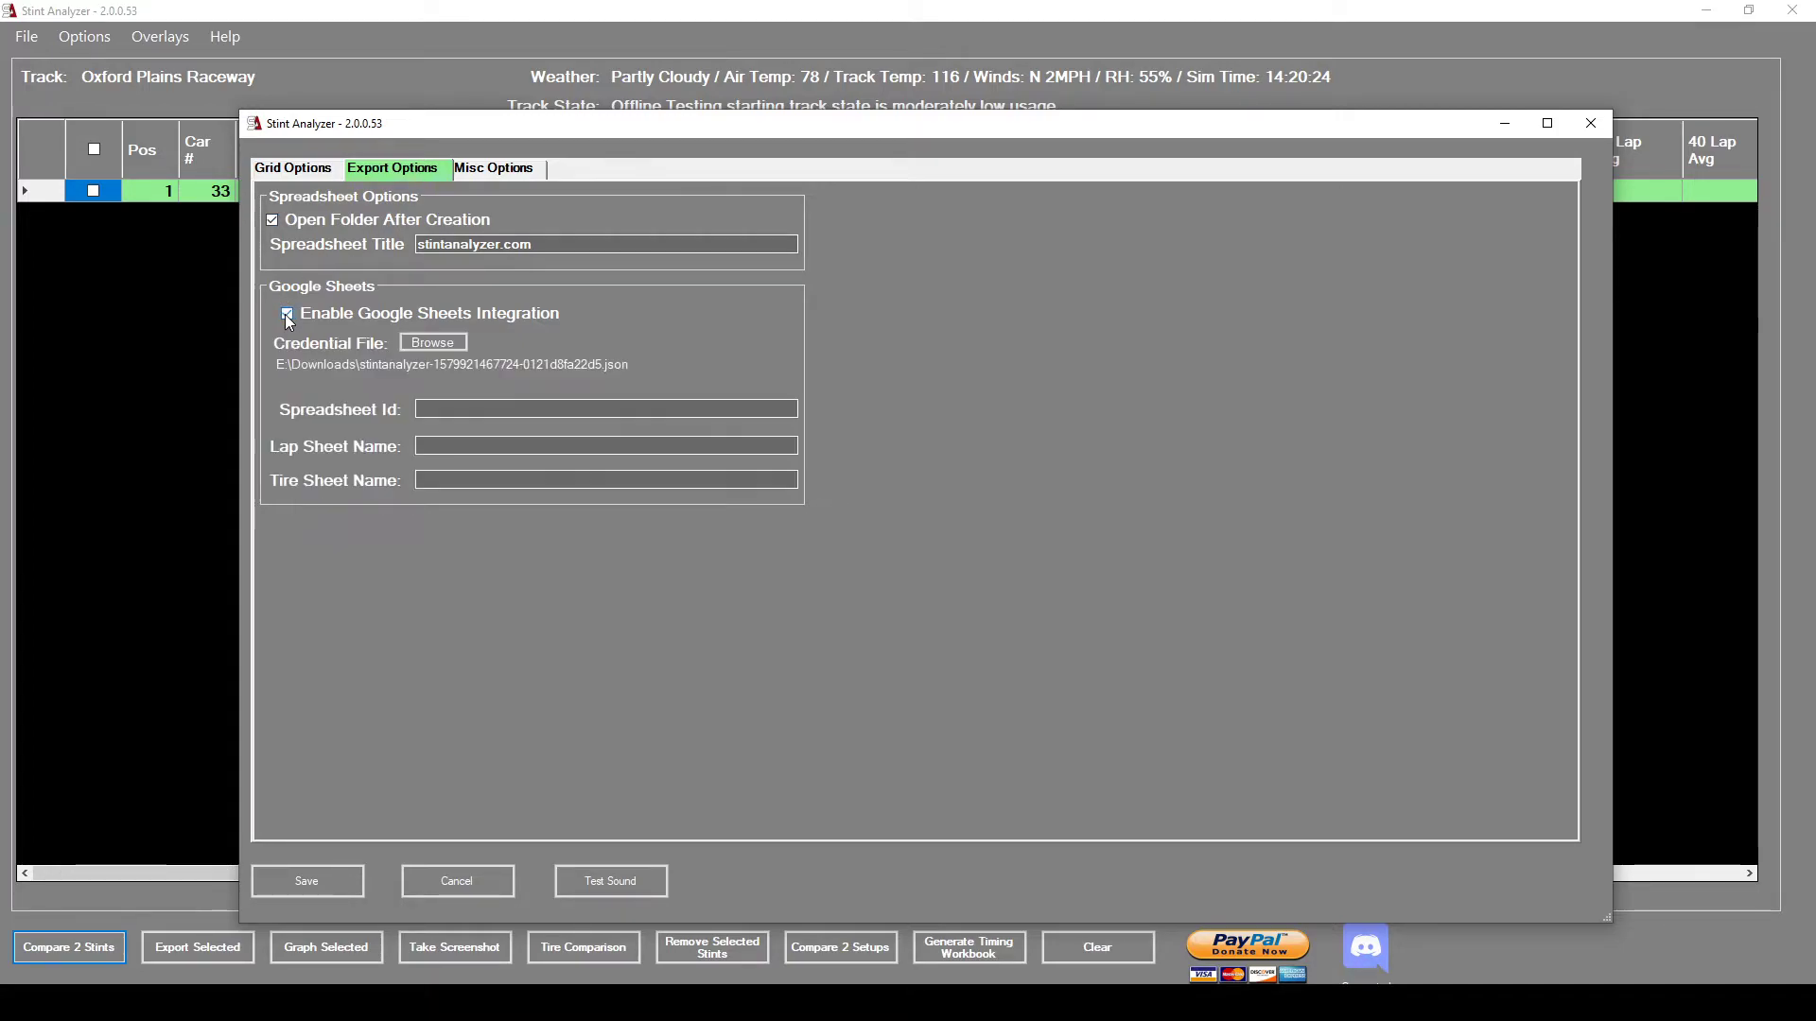
Set the Credential File to the stintanalyzer JSON key in the Downloads folder.
click(431, 346)
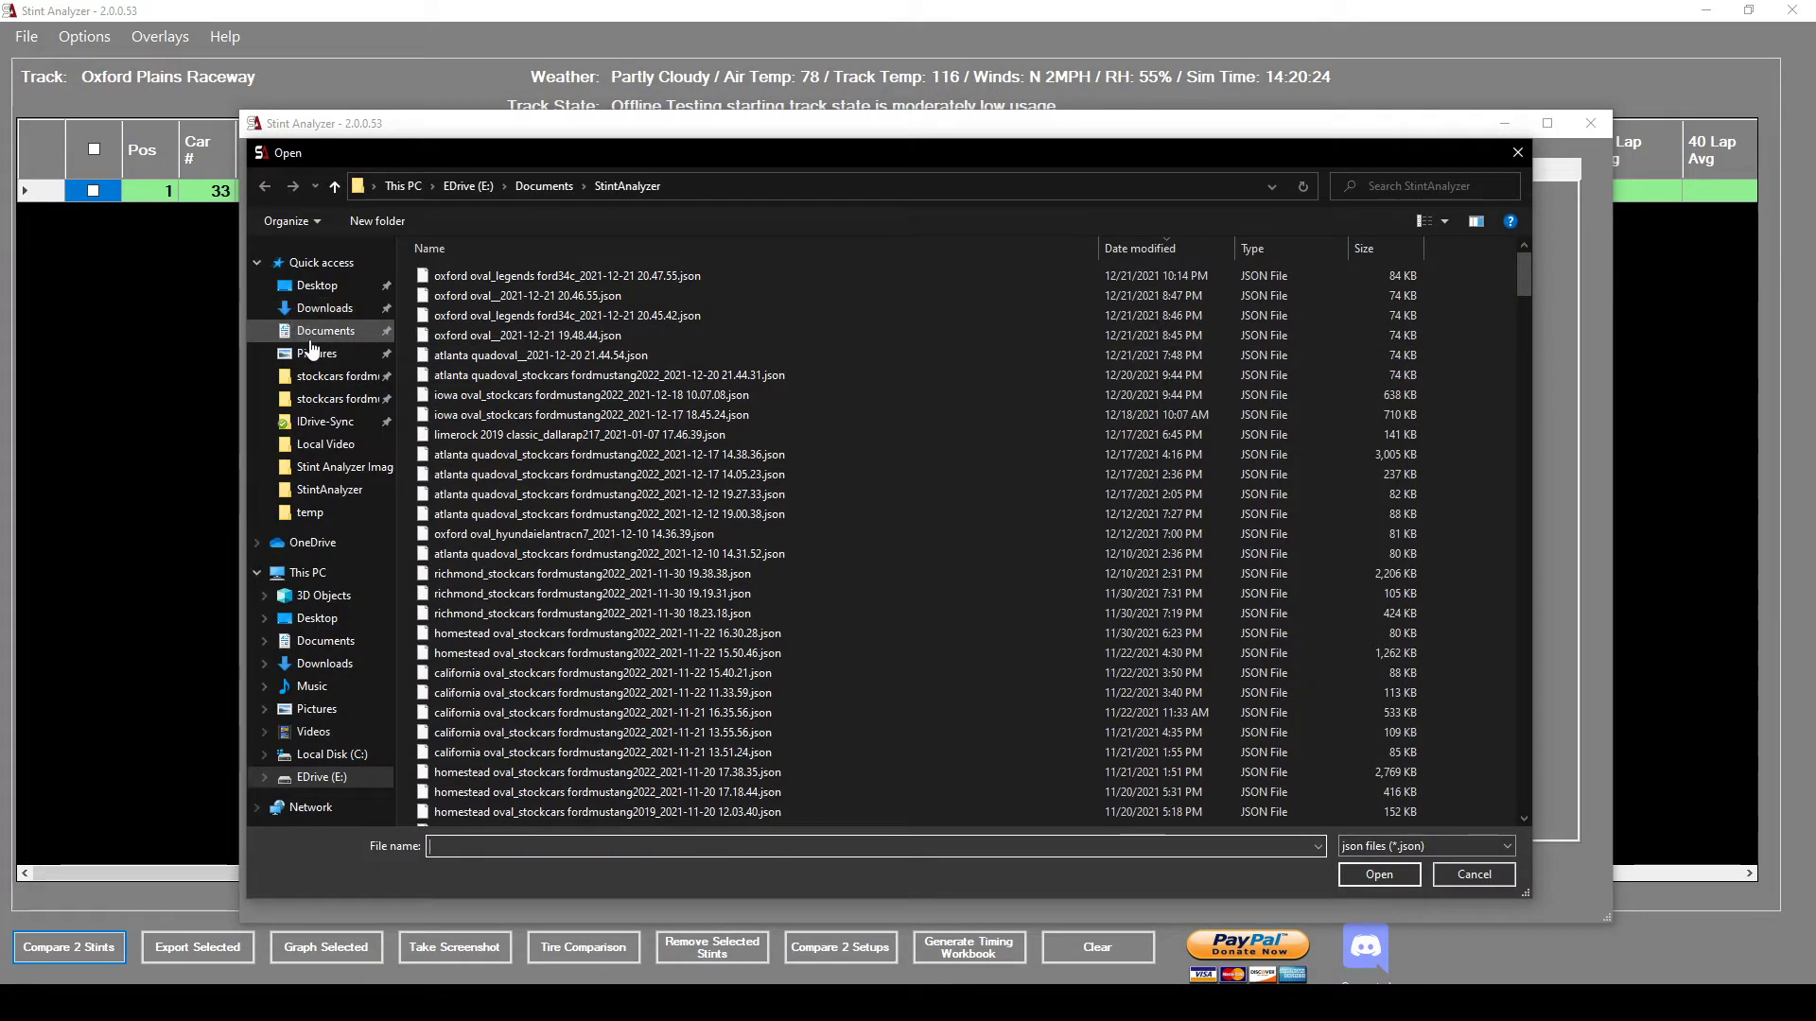
click(322, 307)
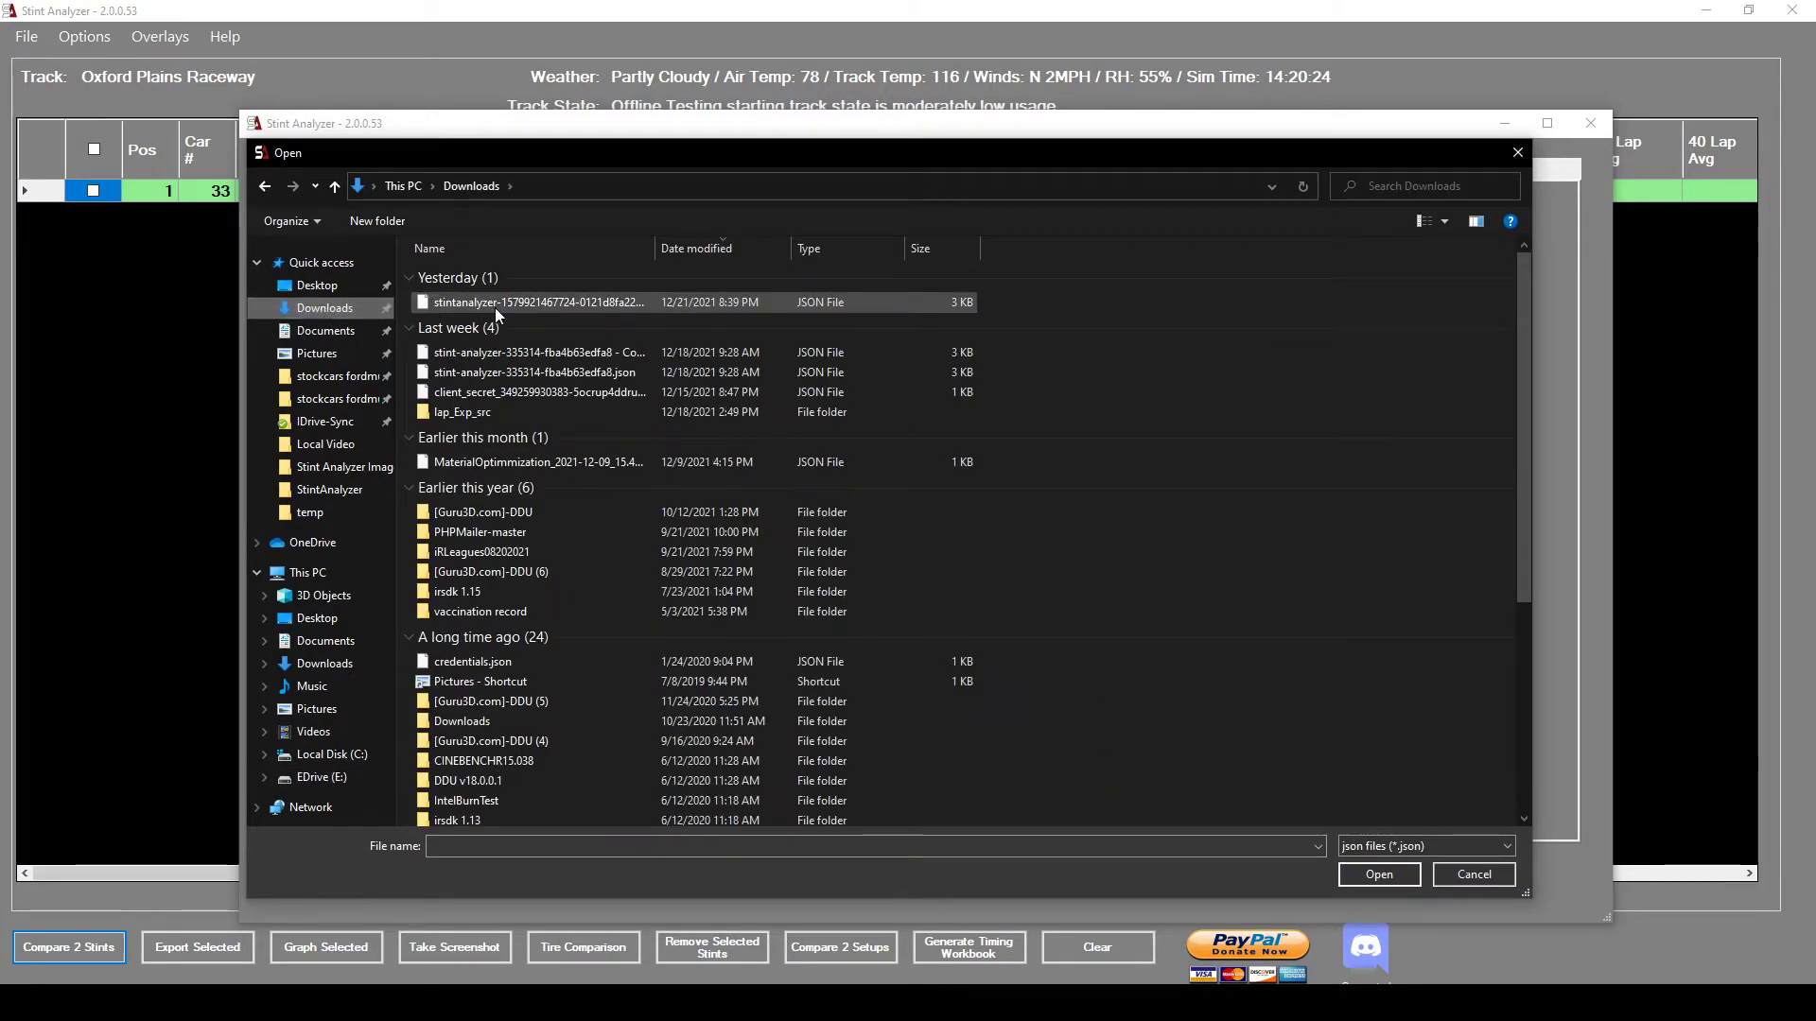
click(484, 303)
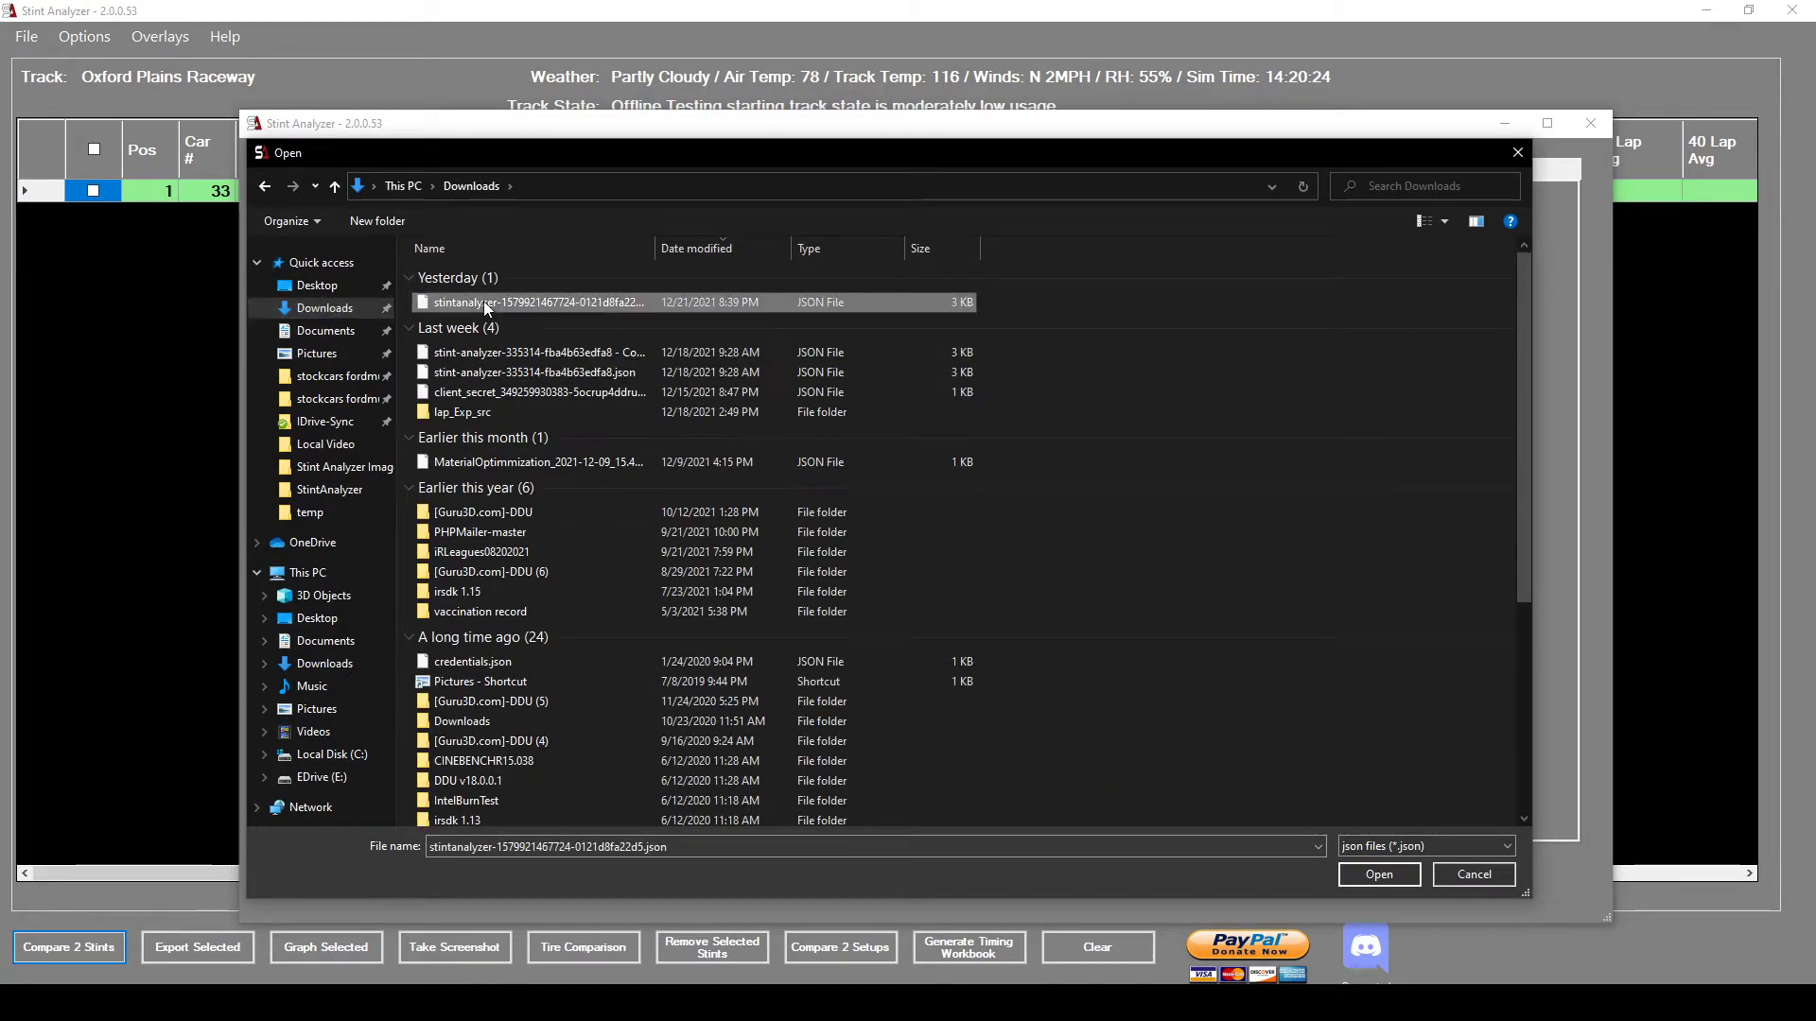
click(1366, 873)
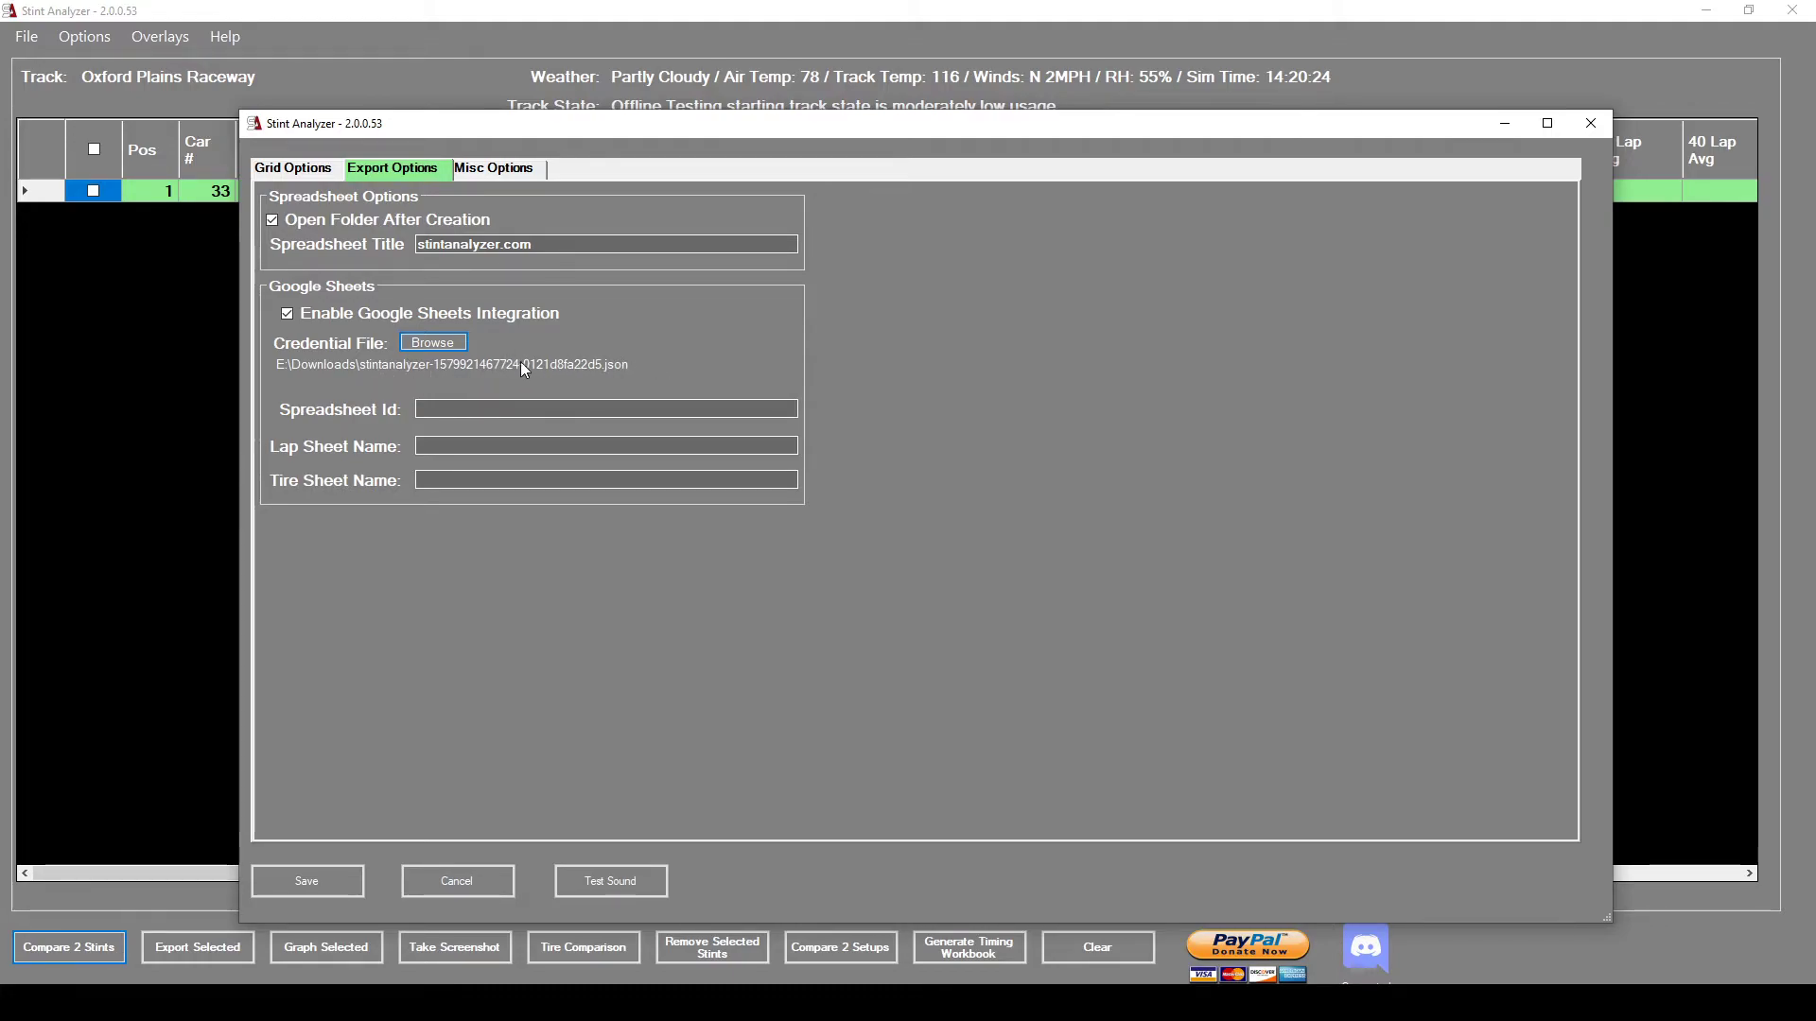
Paste the copied spreadsheet ID into Spreadsheet Id and check the LapData and TireData tab names.
click(465, 408)
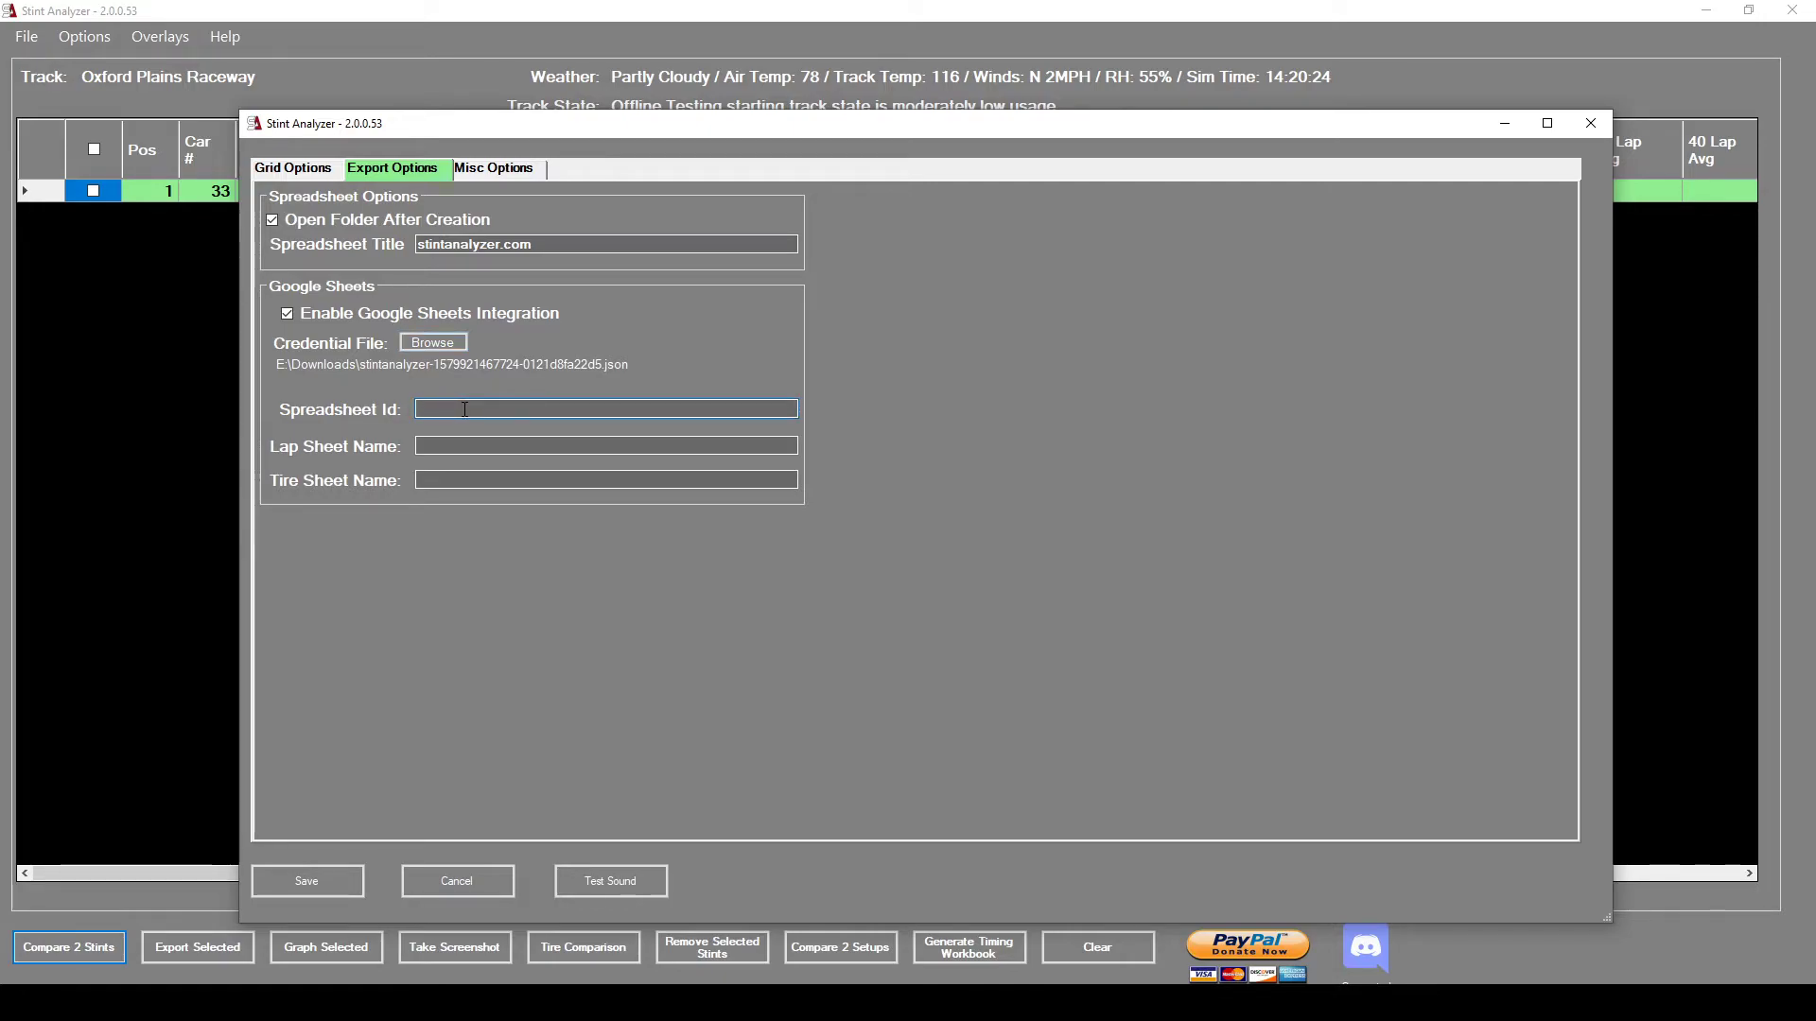
click(445, 441)
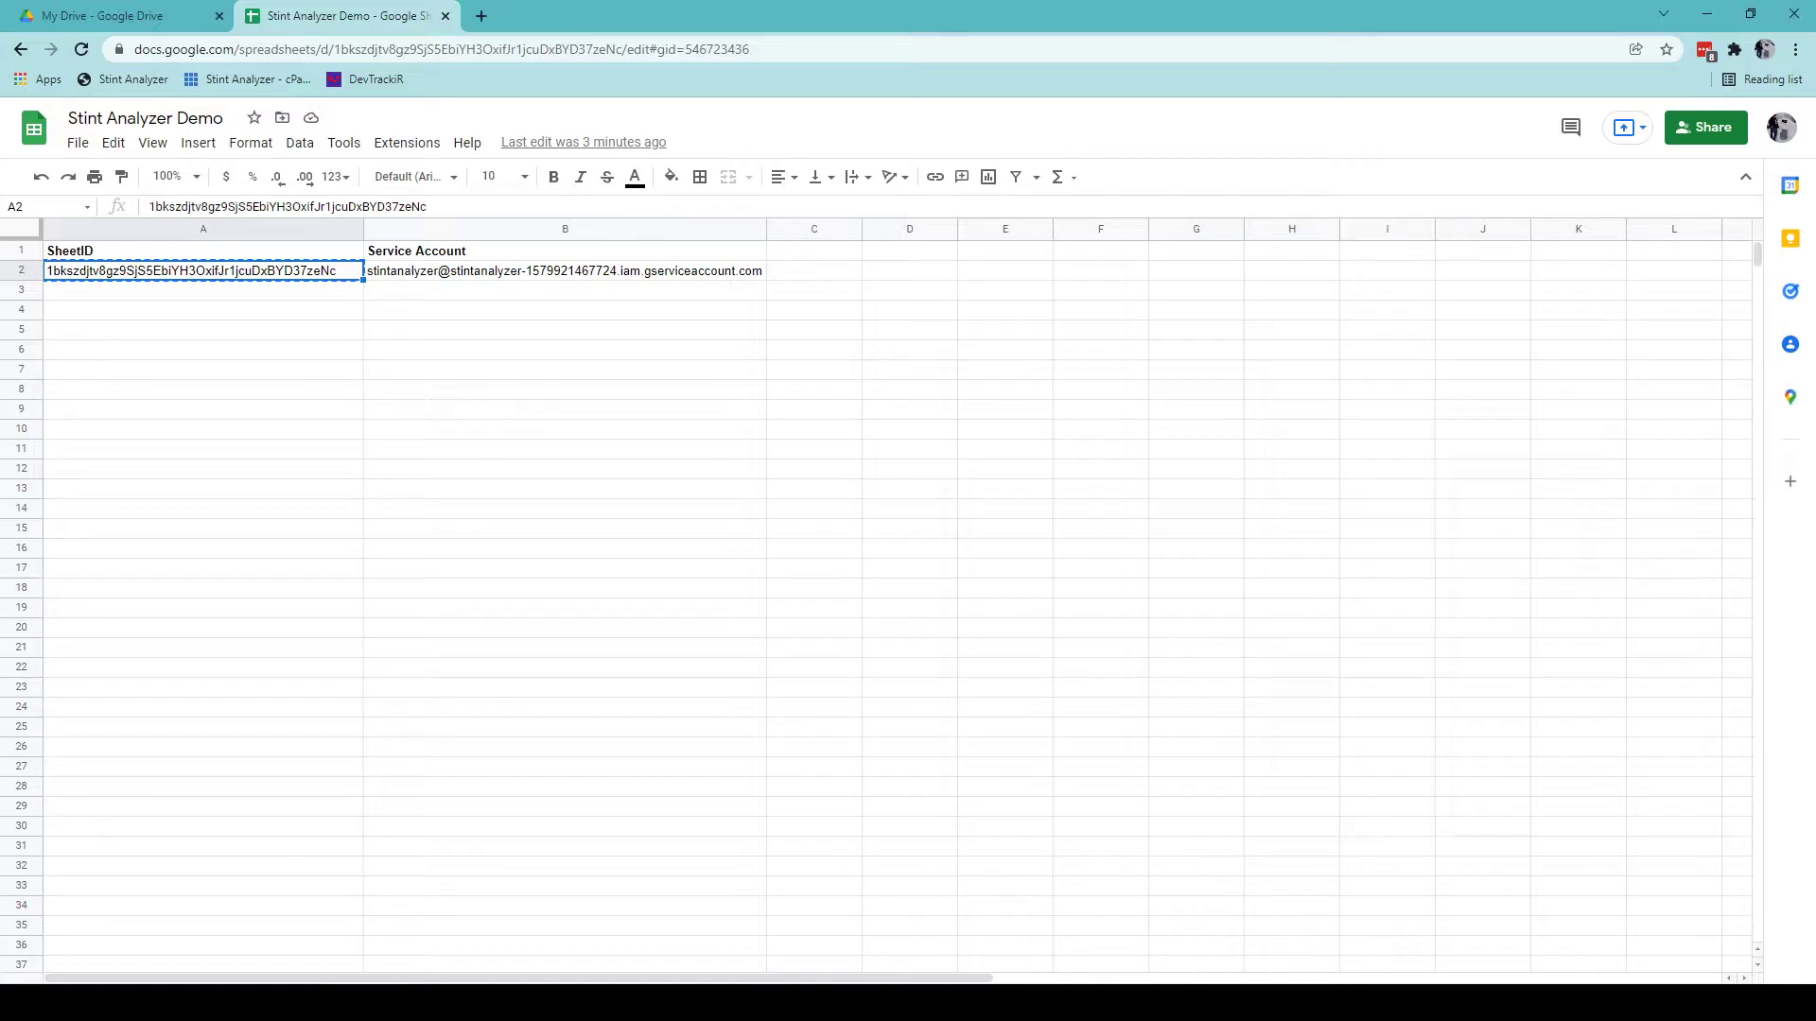
click(109, 979)
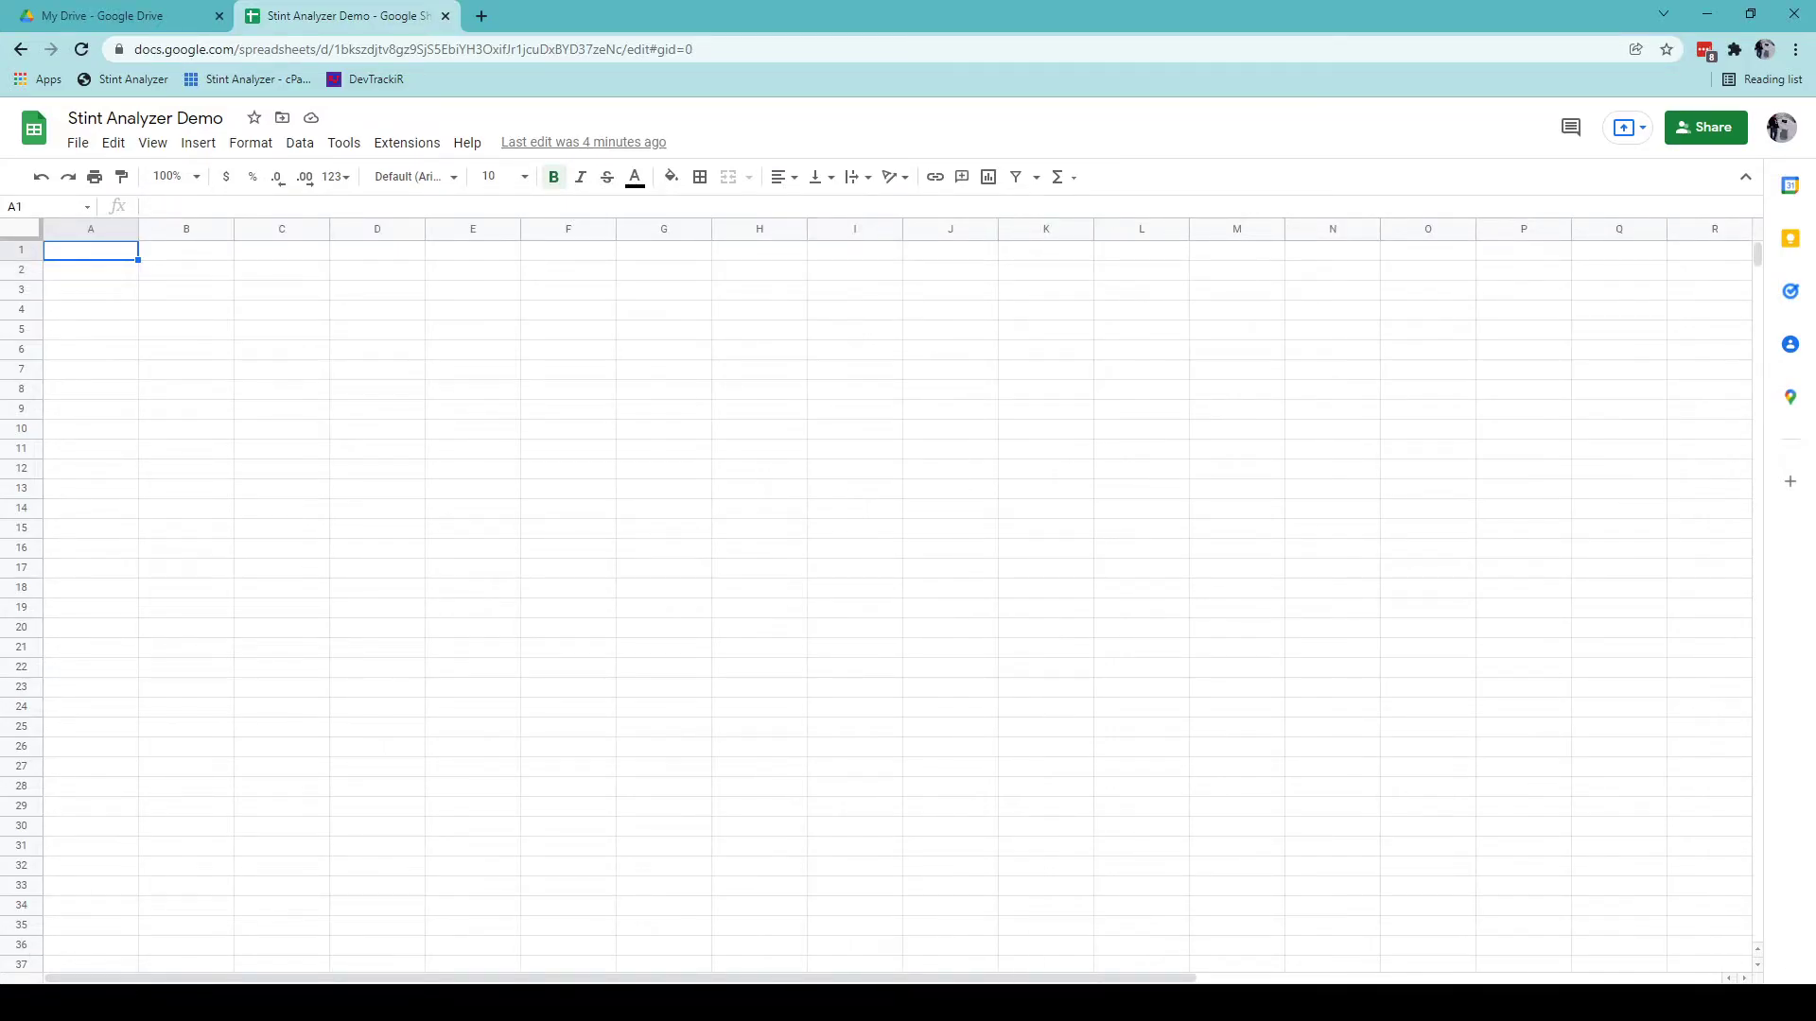
click(204, 1000)
click(109, 1001)
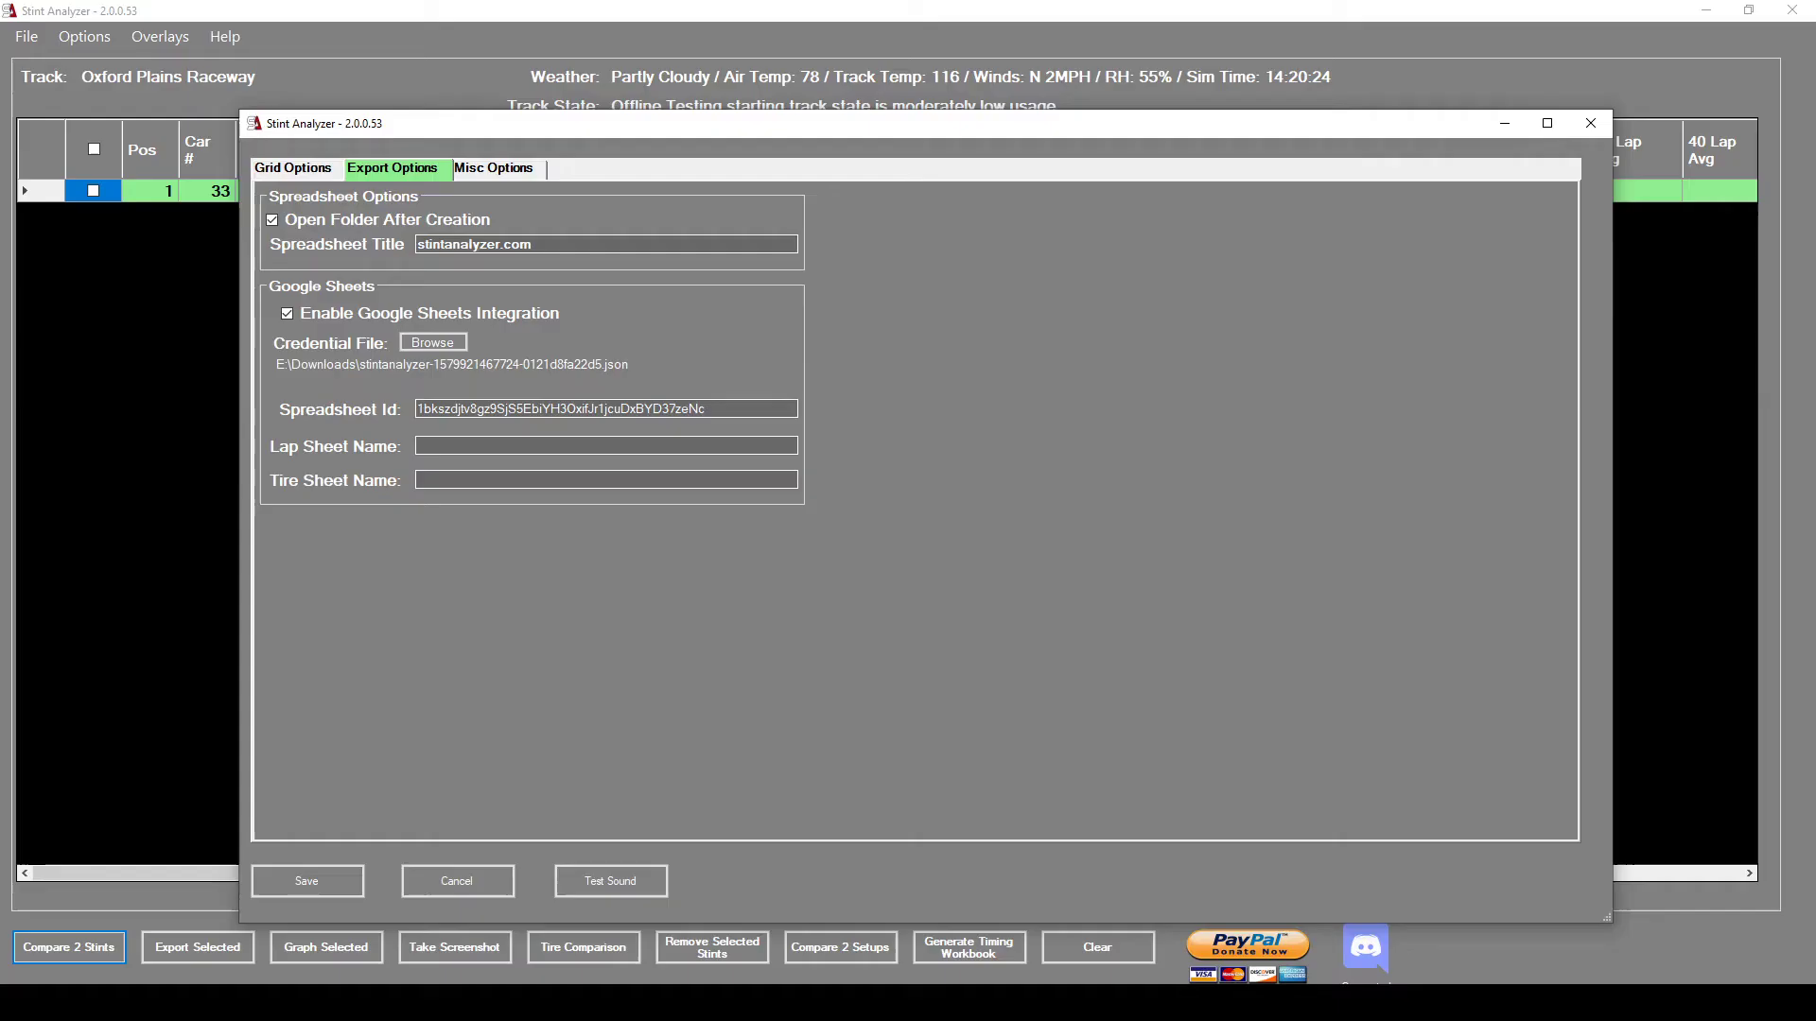
Enter LapData and TireData as the lap and tire sheet names and save the export settings.
click(454, 449)
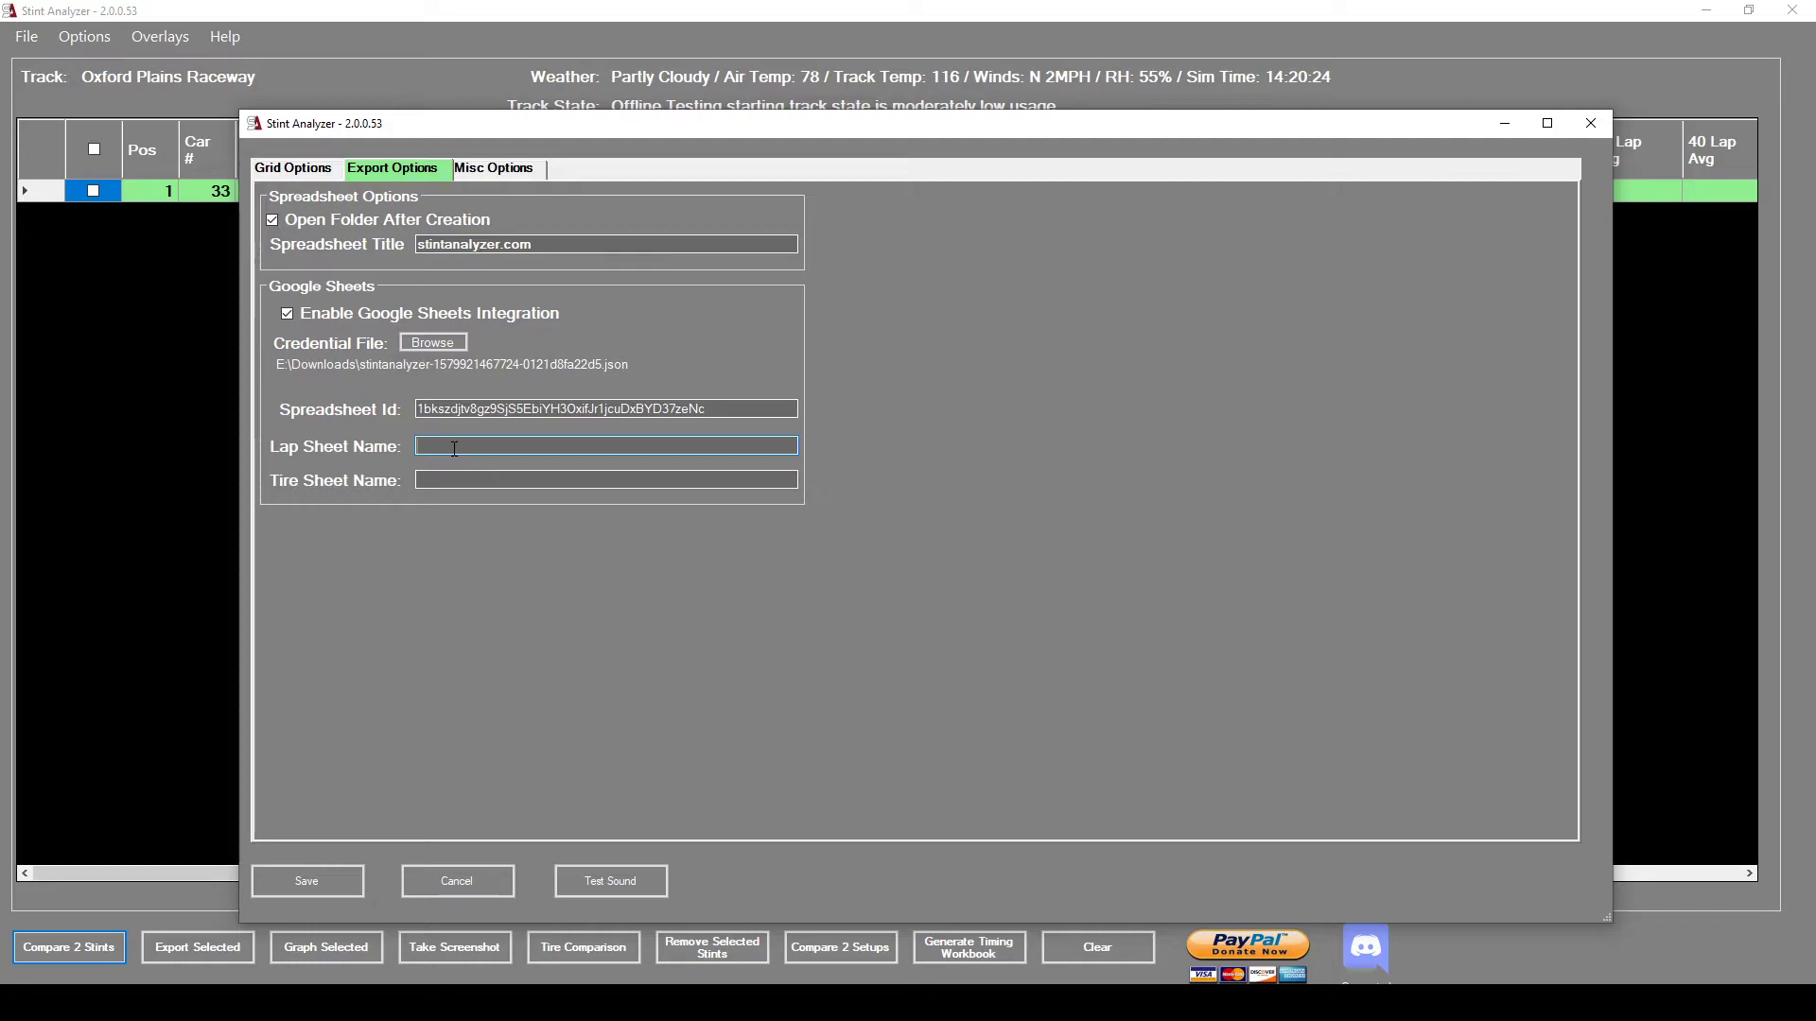
text(LapData)
key(Tab)
text(T)
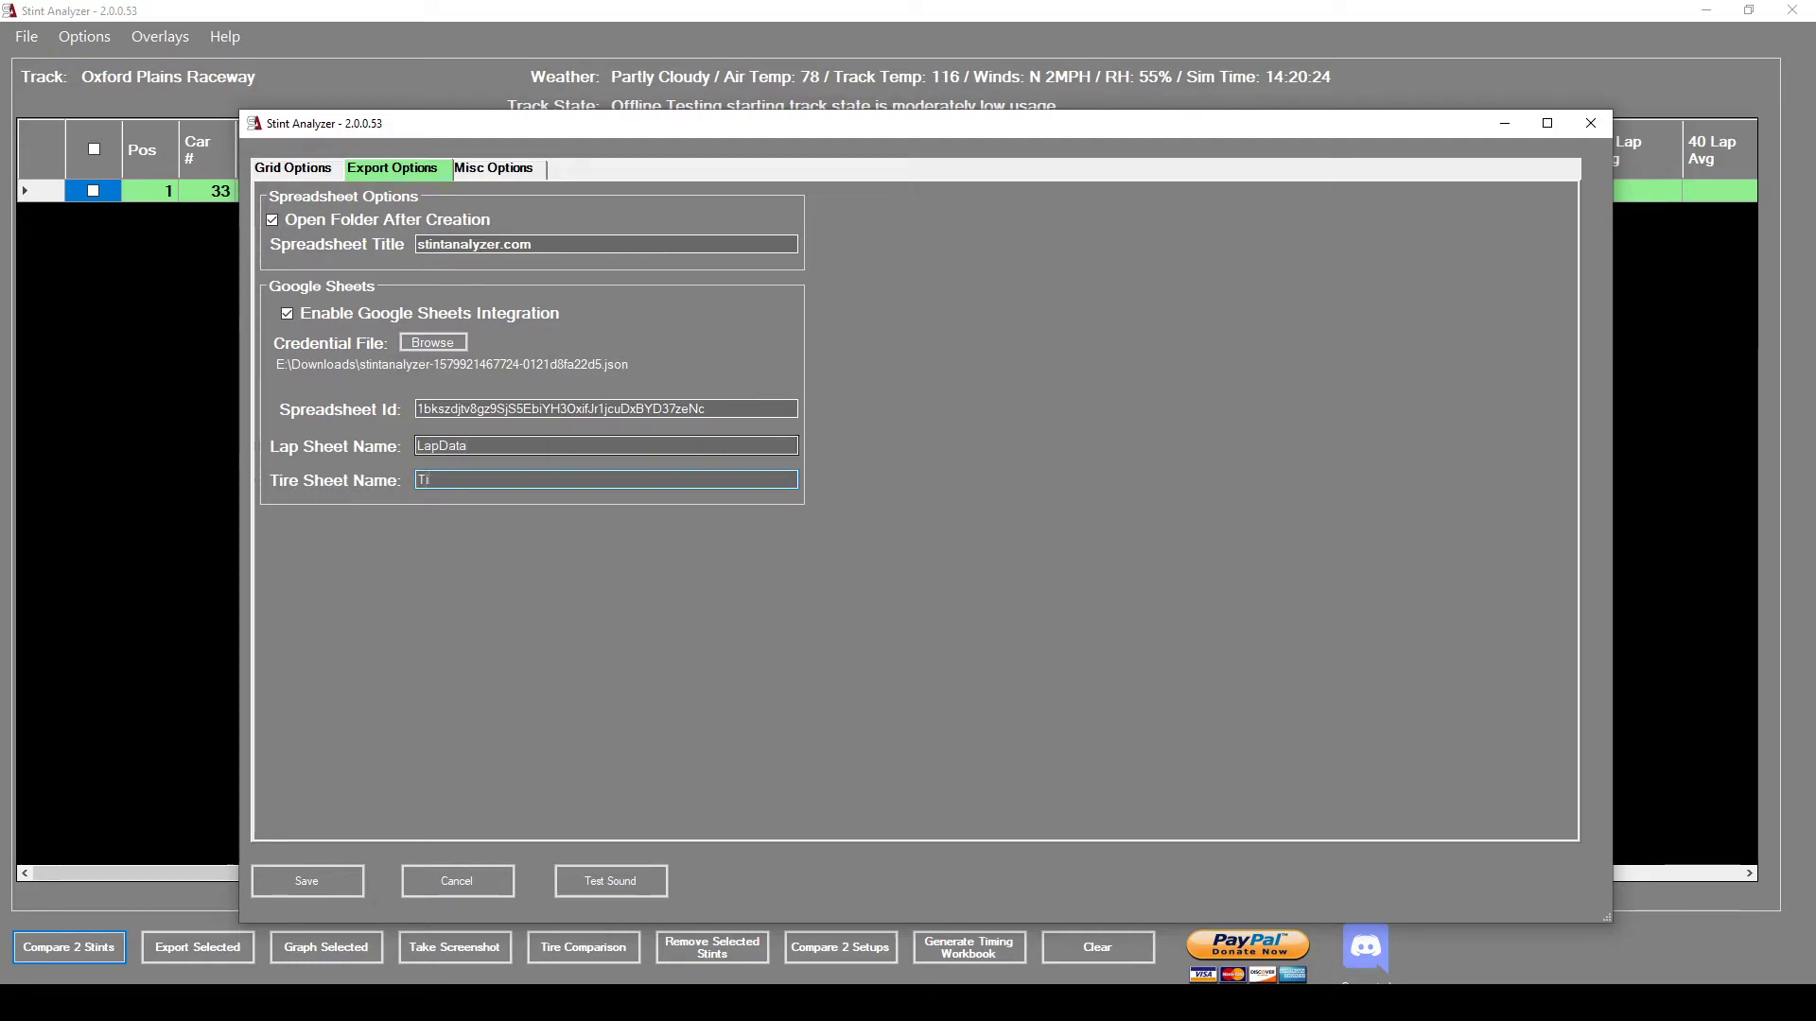
text(ireData)
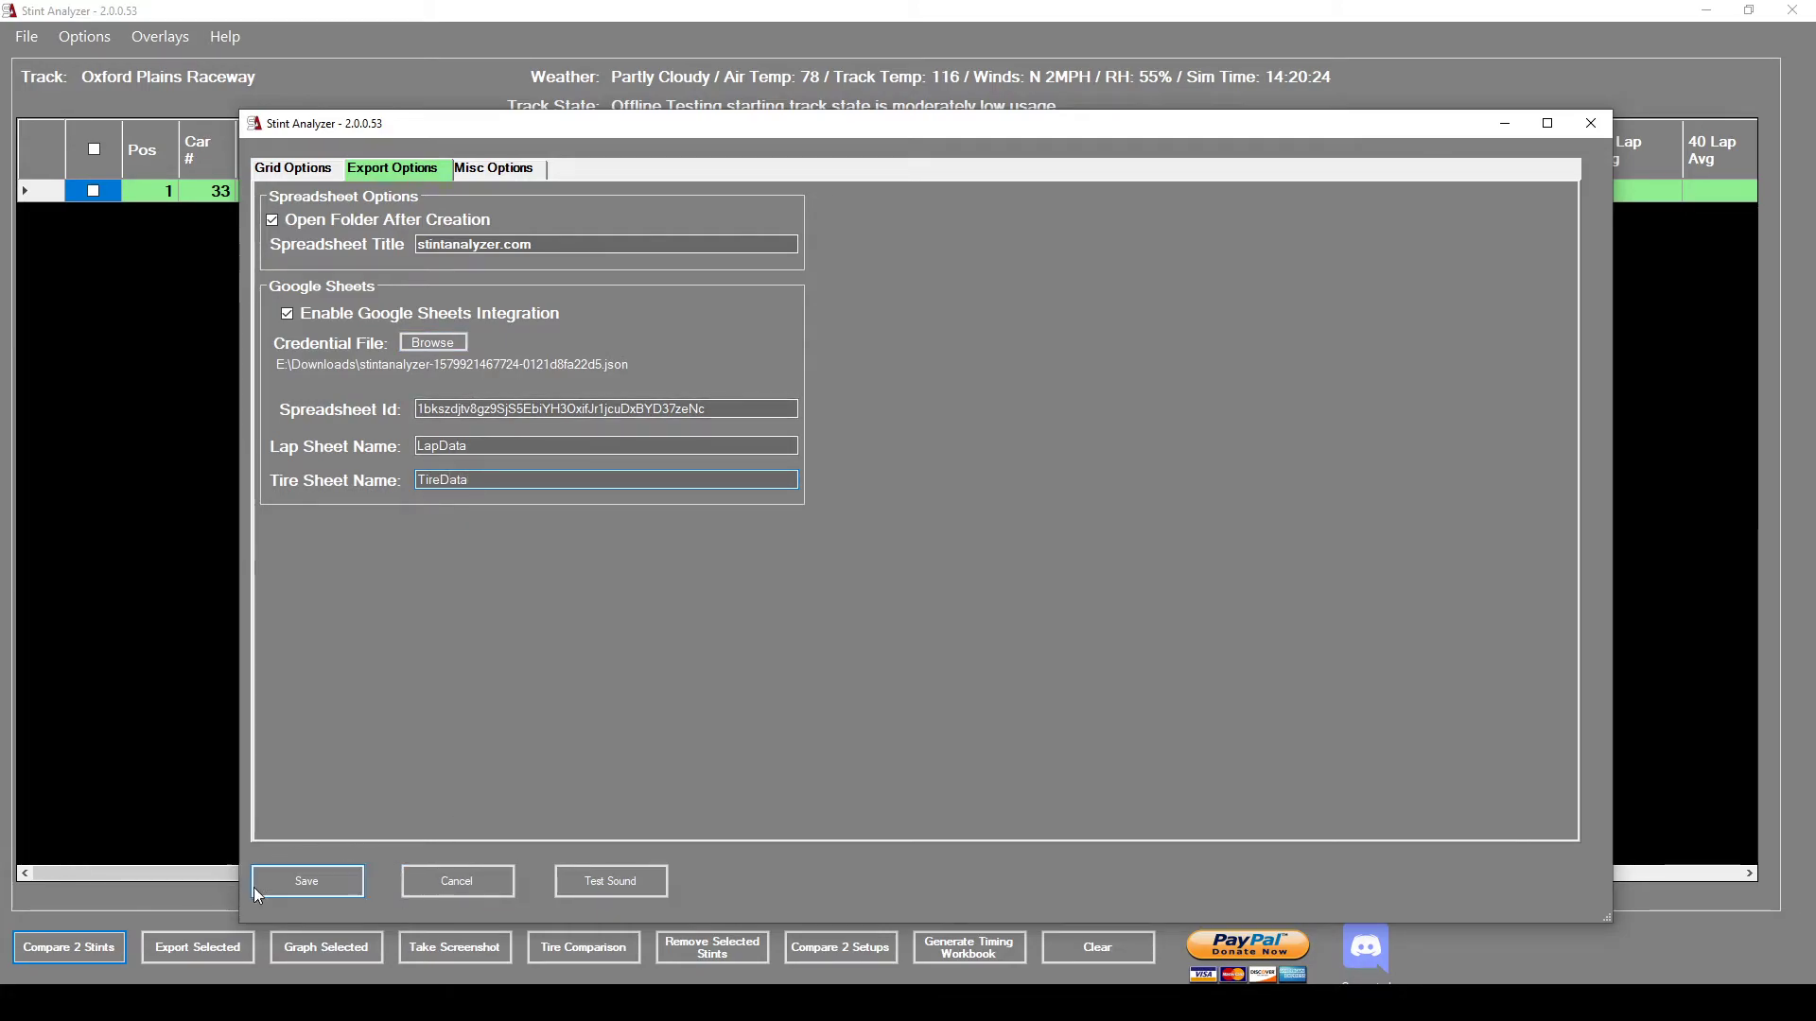
click(296, 885)
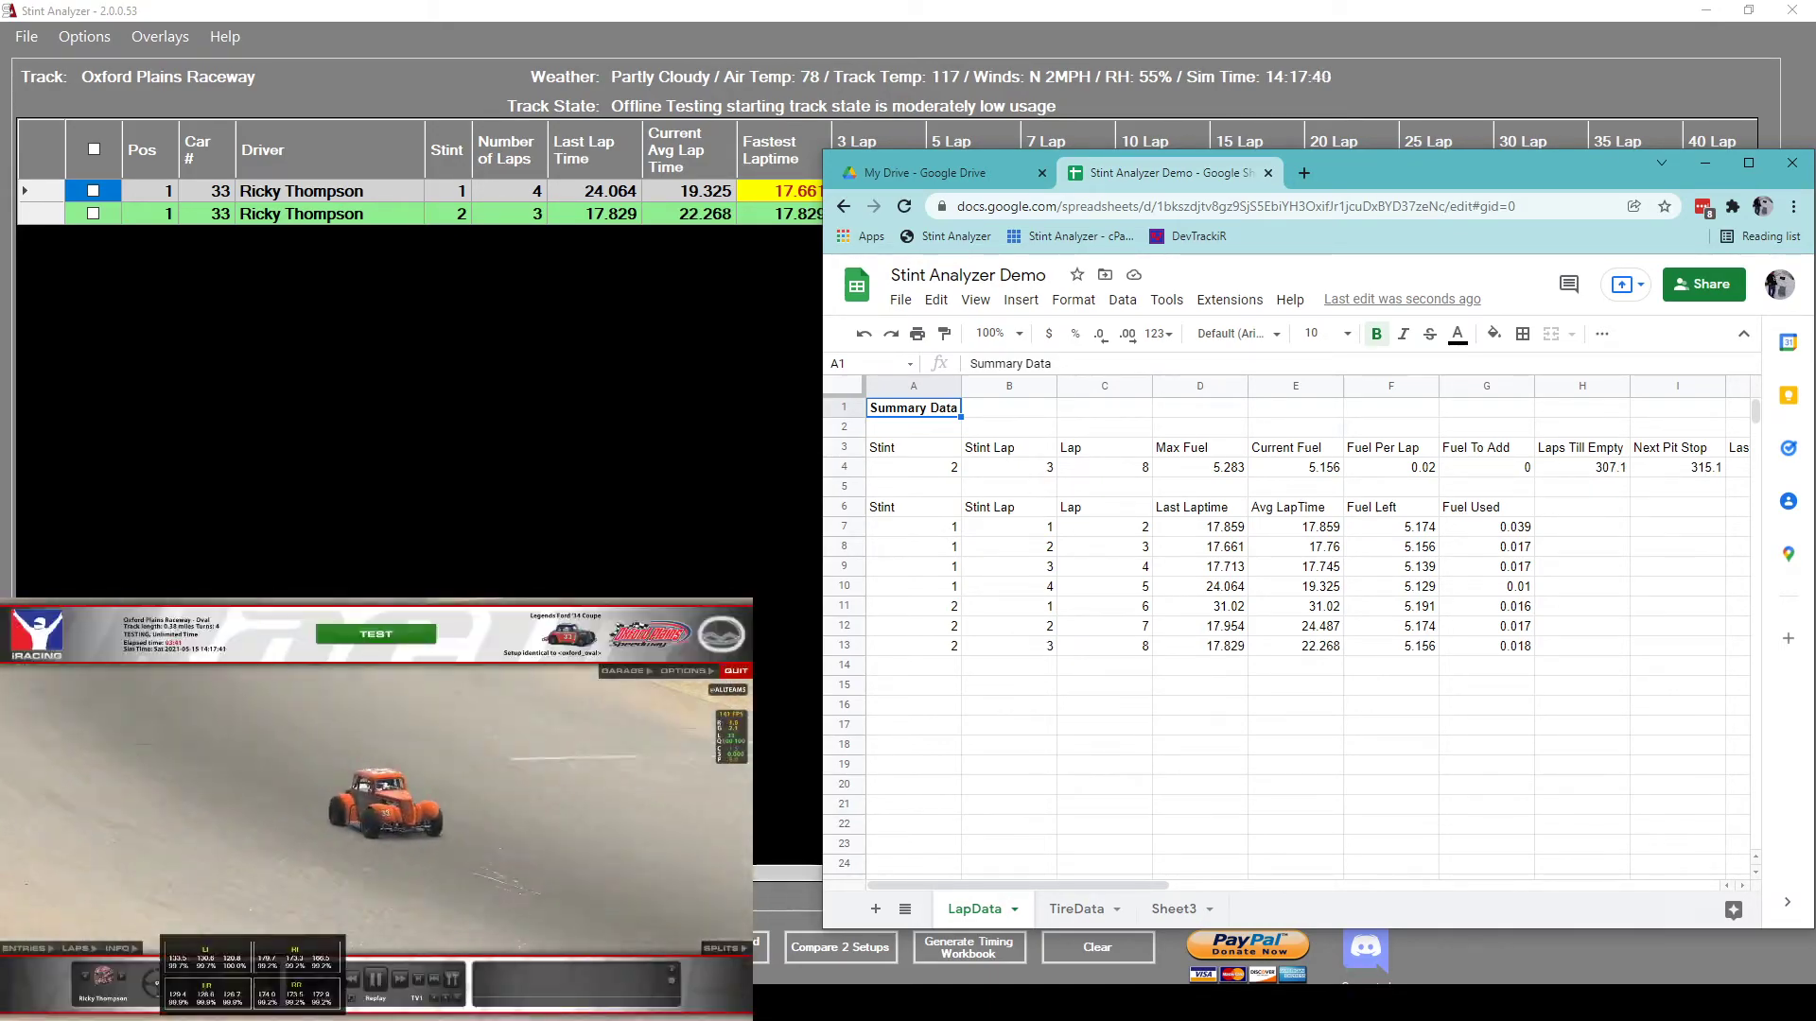
Inspect the TireData table A1:H5 of Temp and Wear readings, then return to LapData.
click(1080, 911)
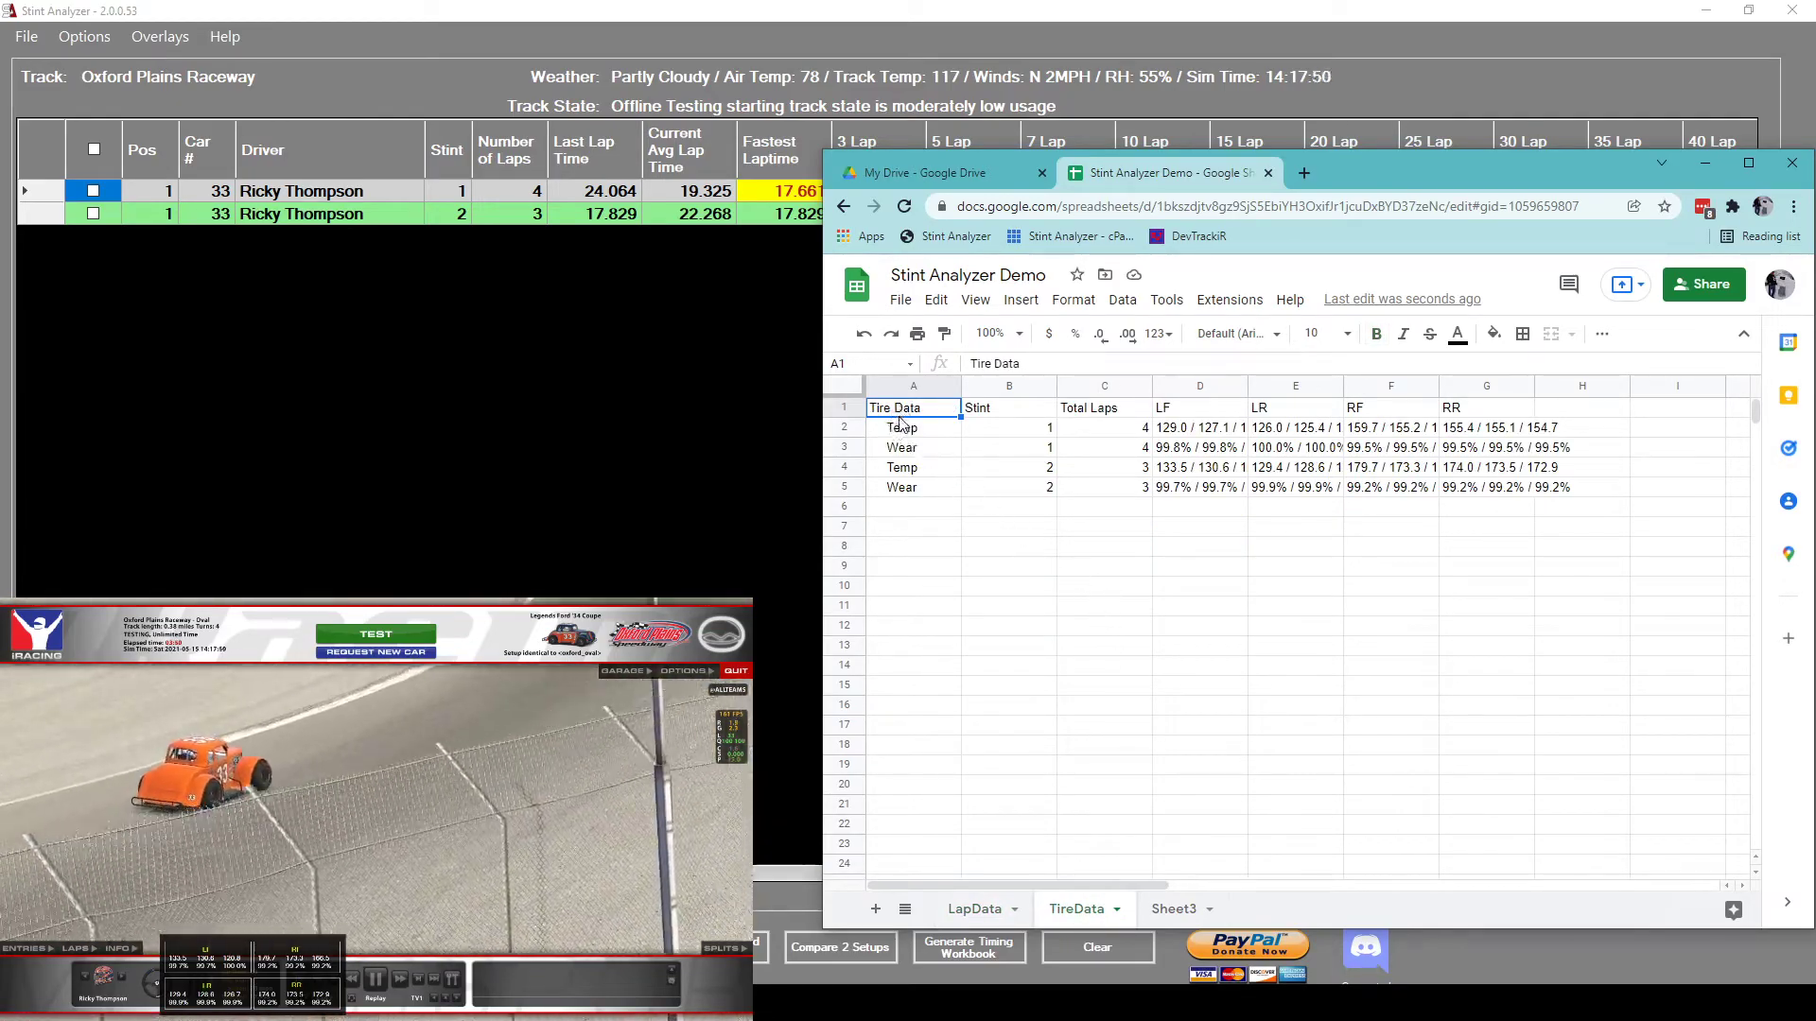
drag(901, 413, 1567, 500)
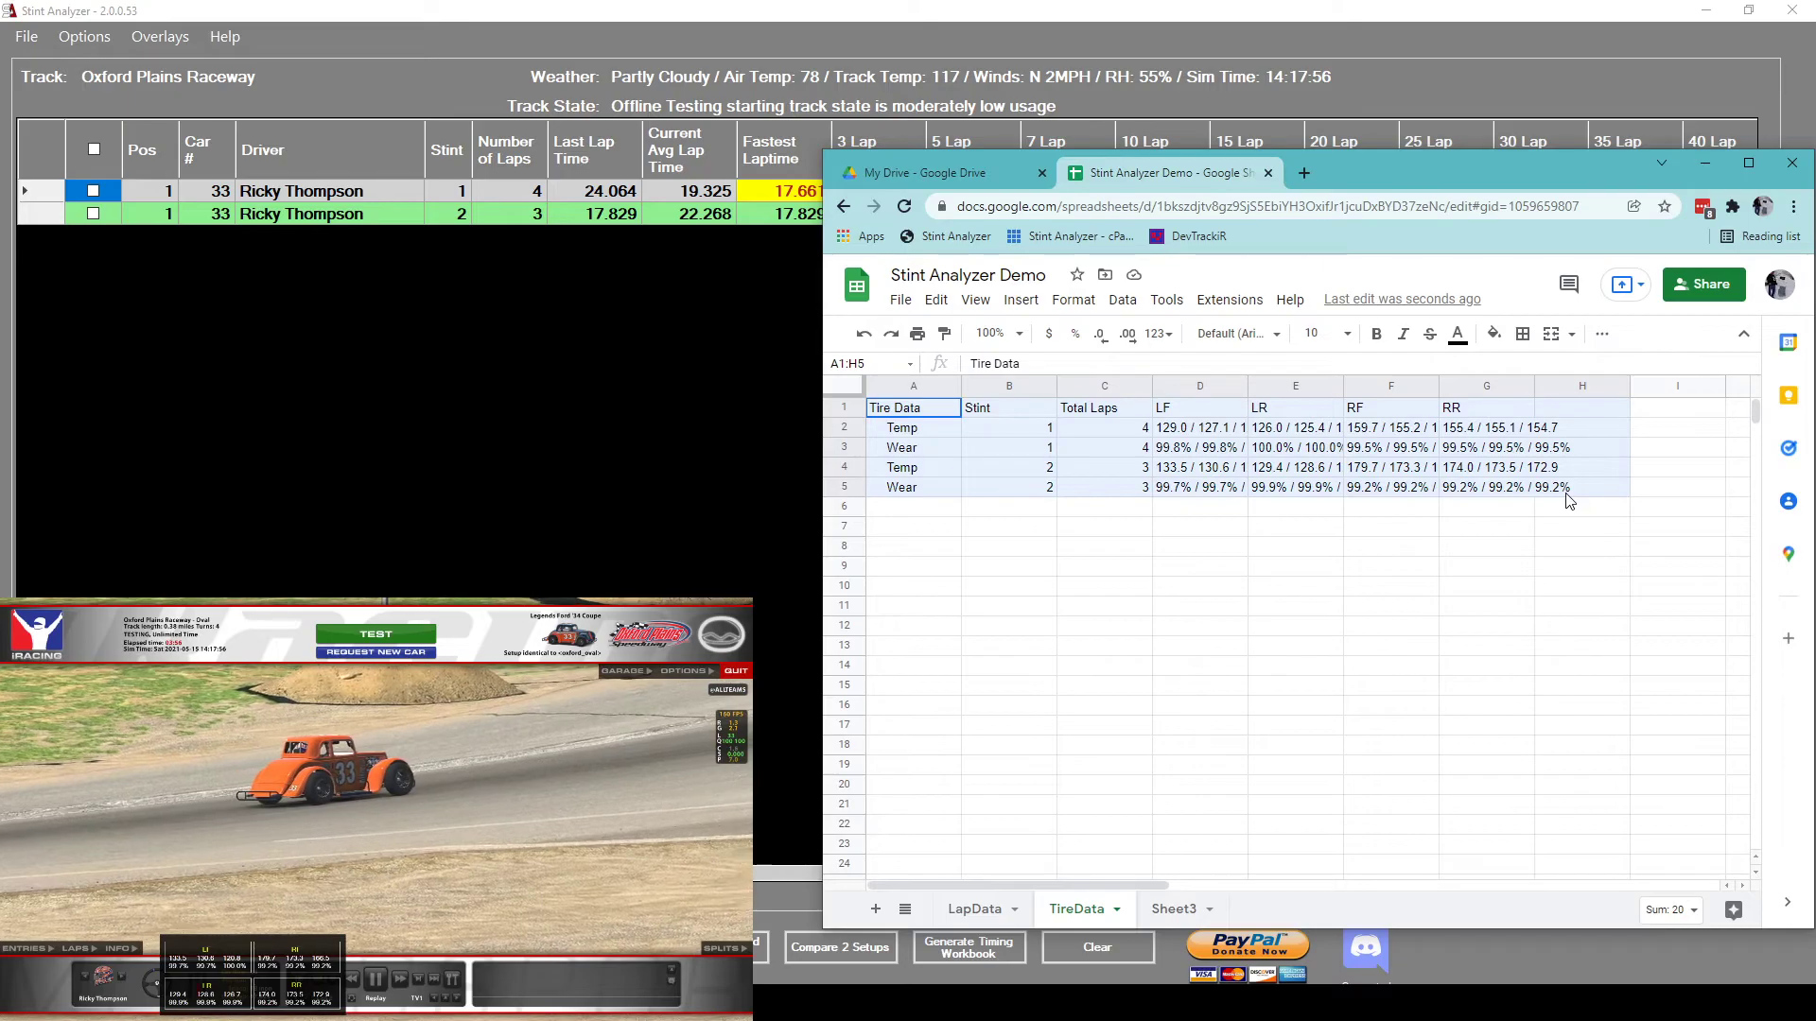
click(1377, 567)
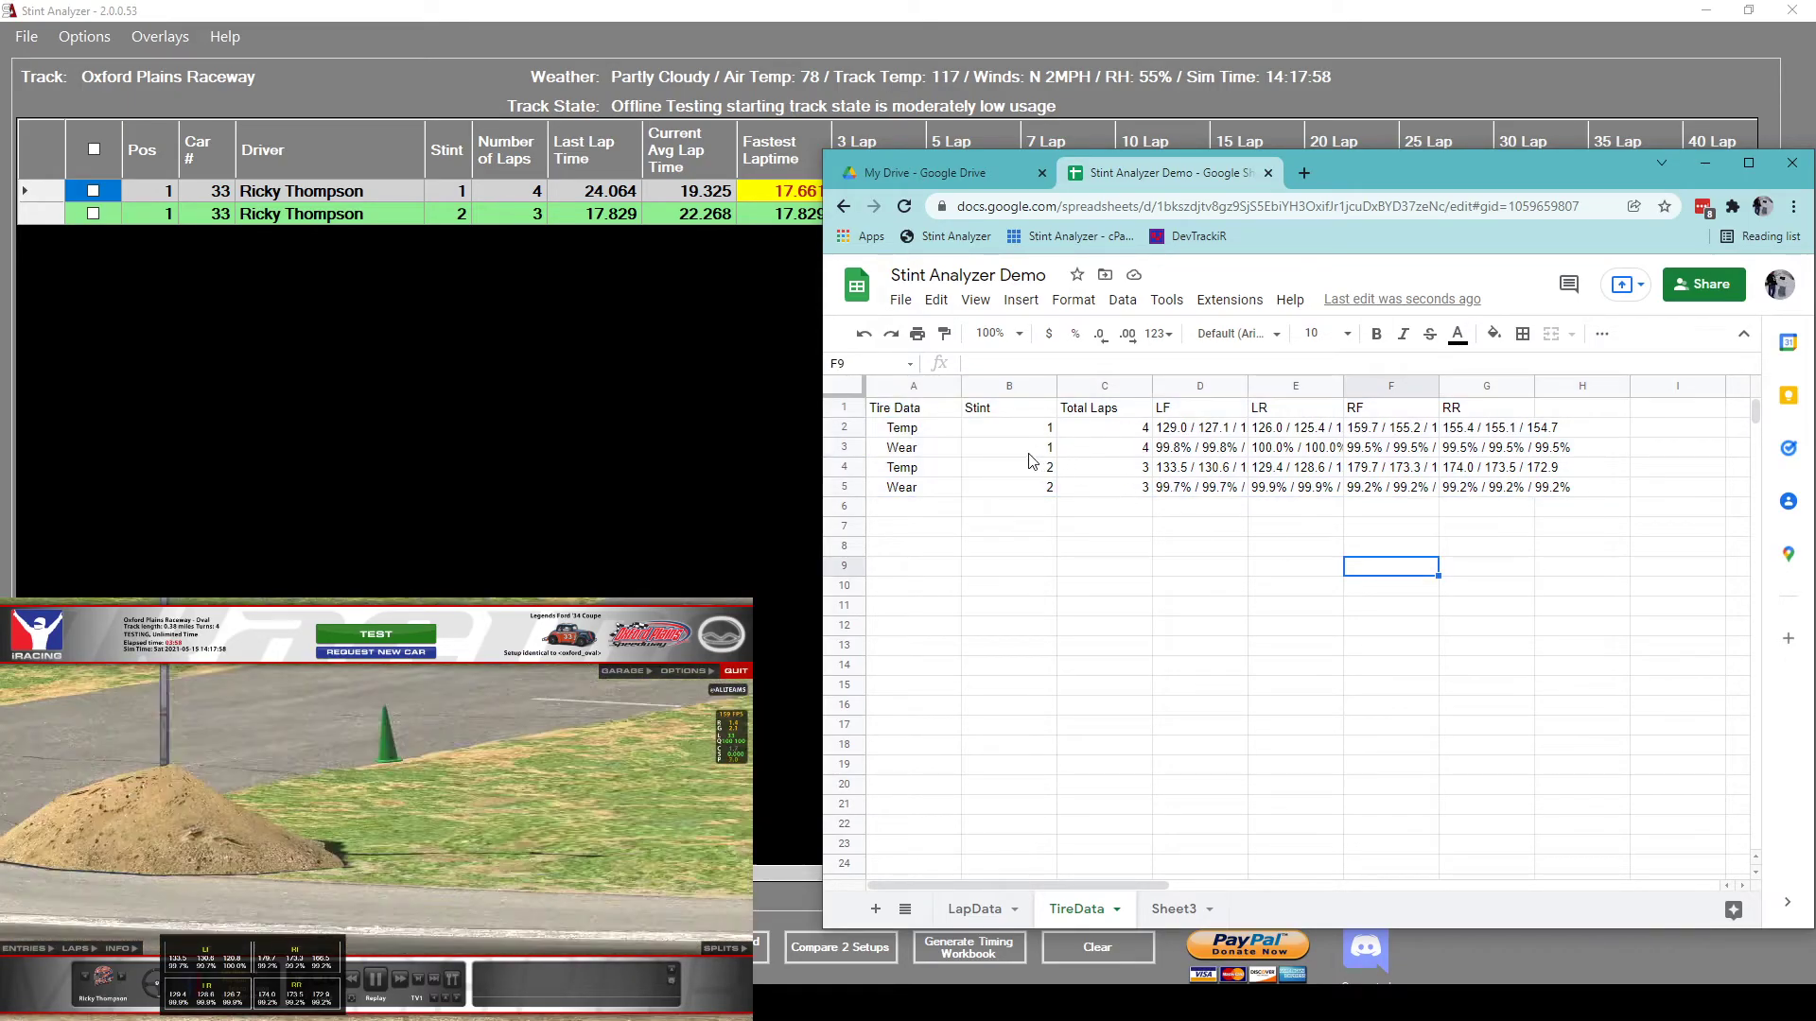
click(972, 911)
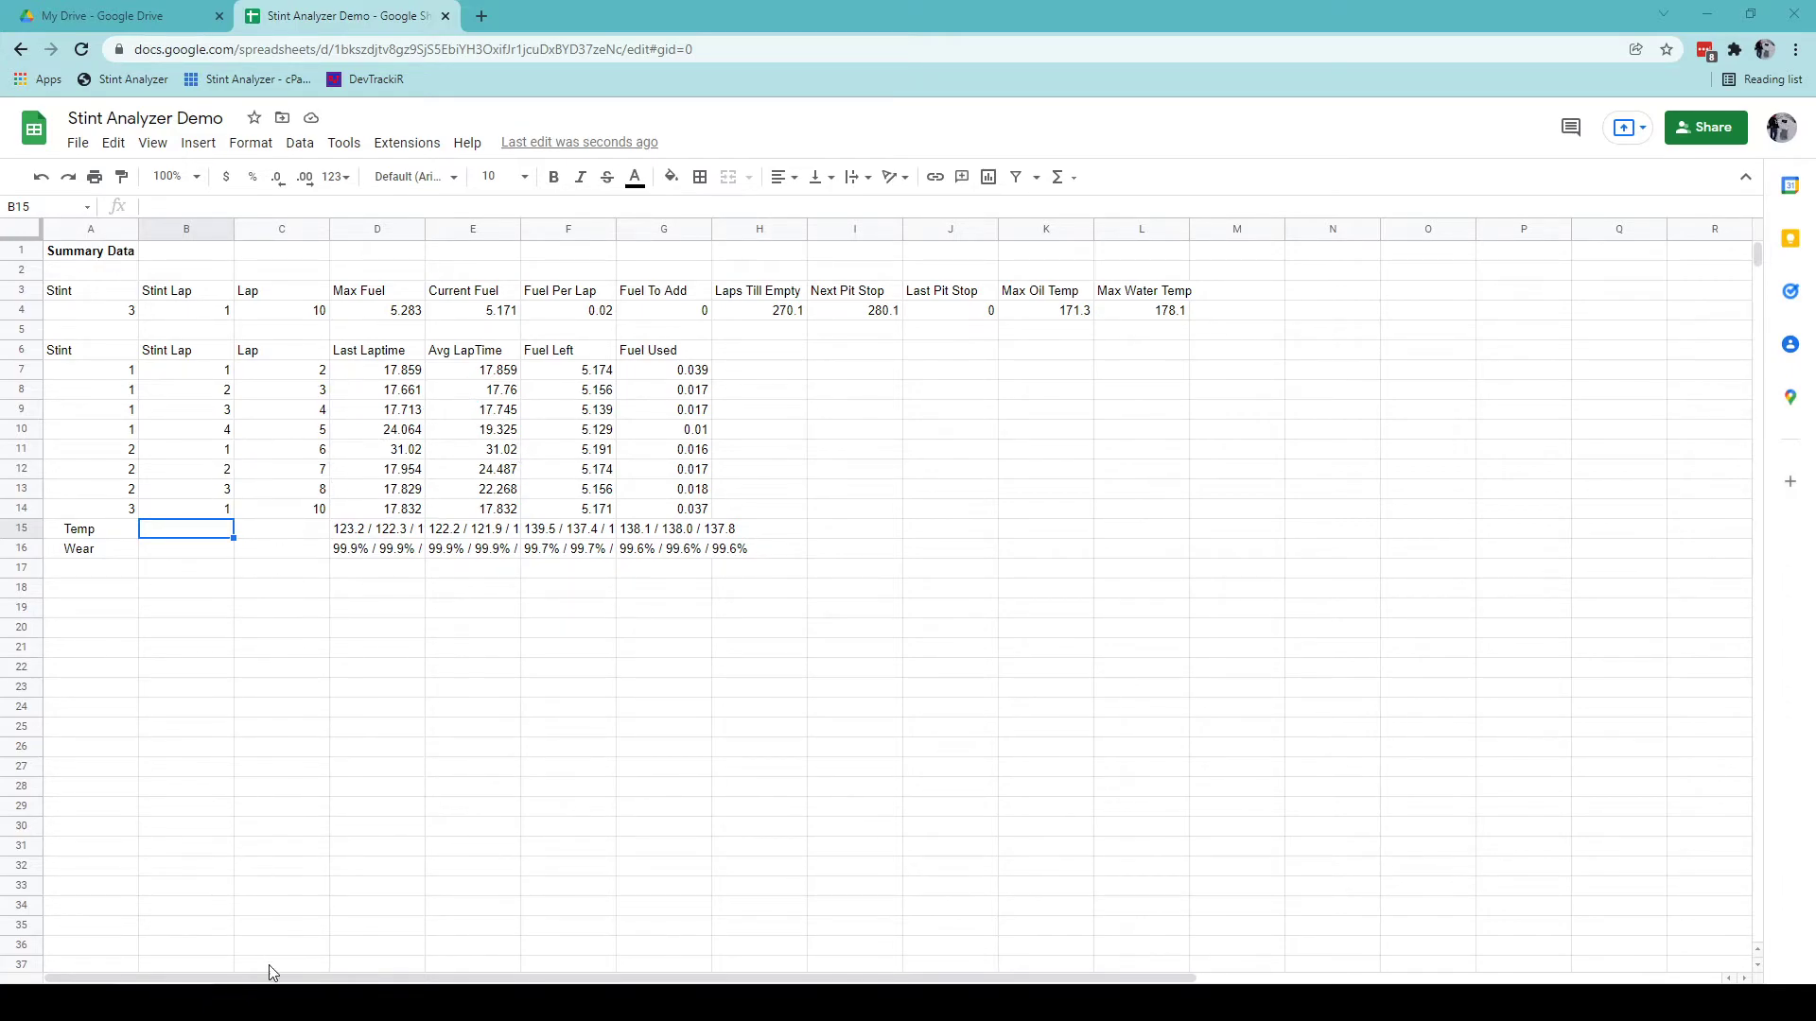
click(248, 1001)
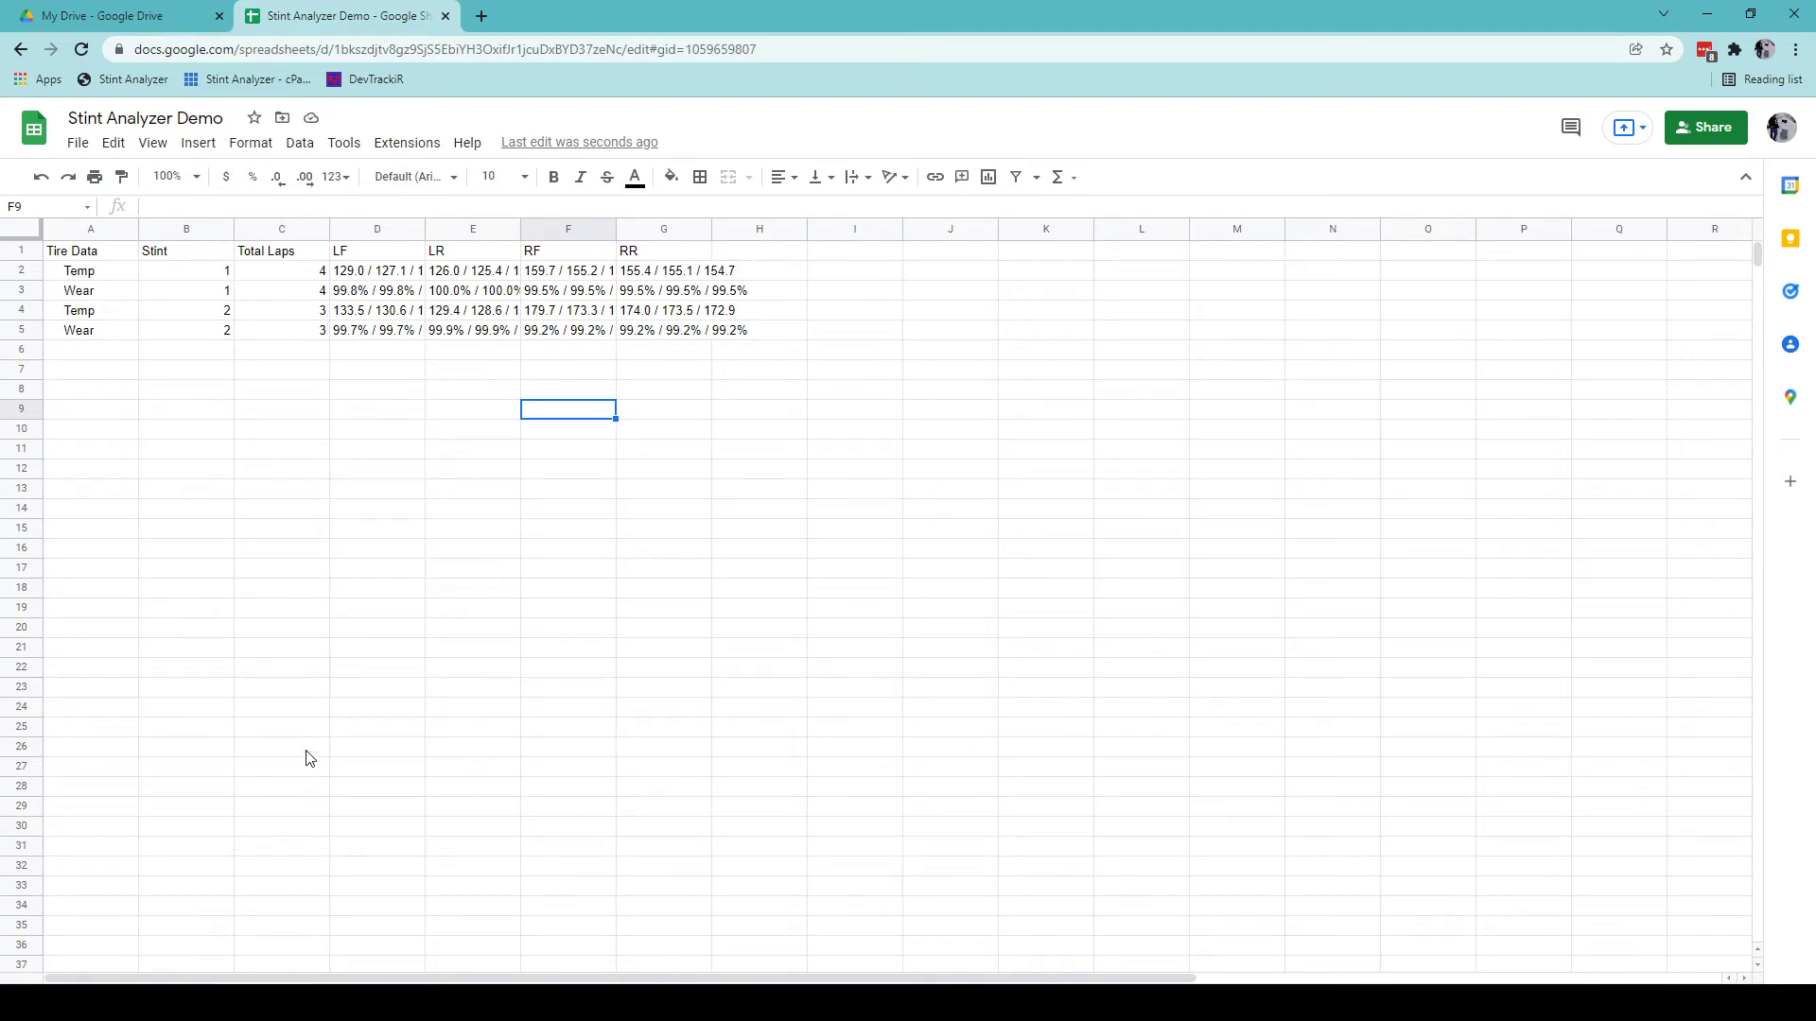
click(133, 1001)
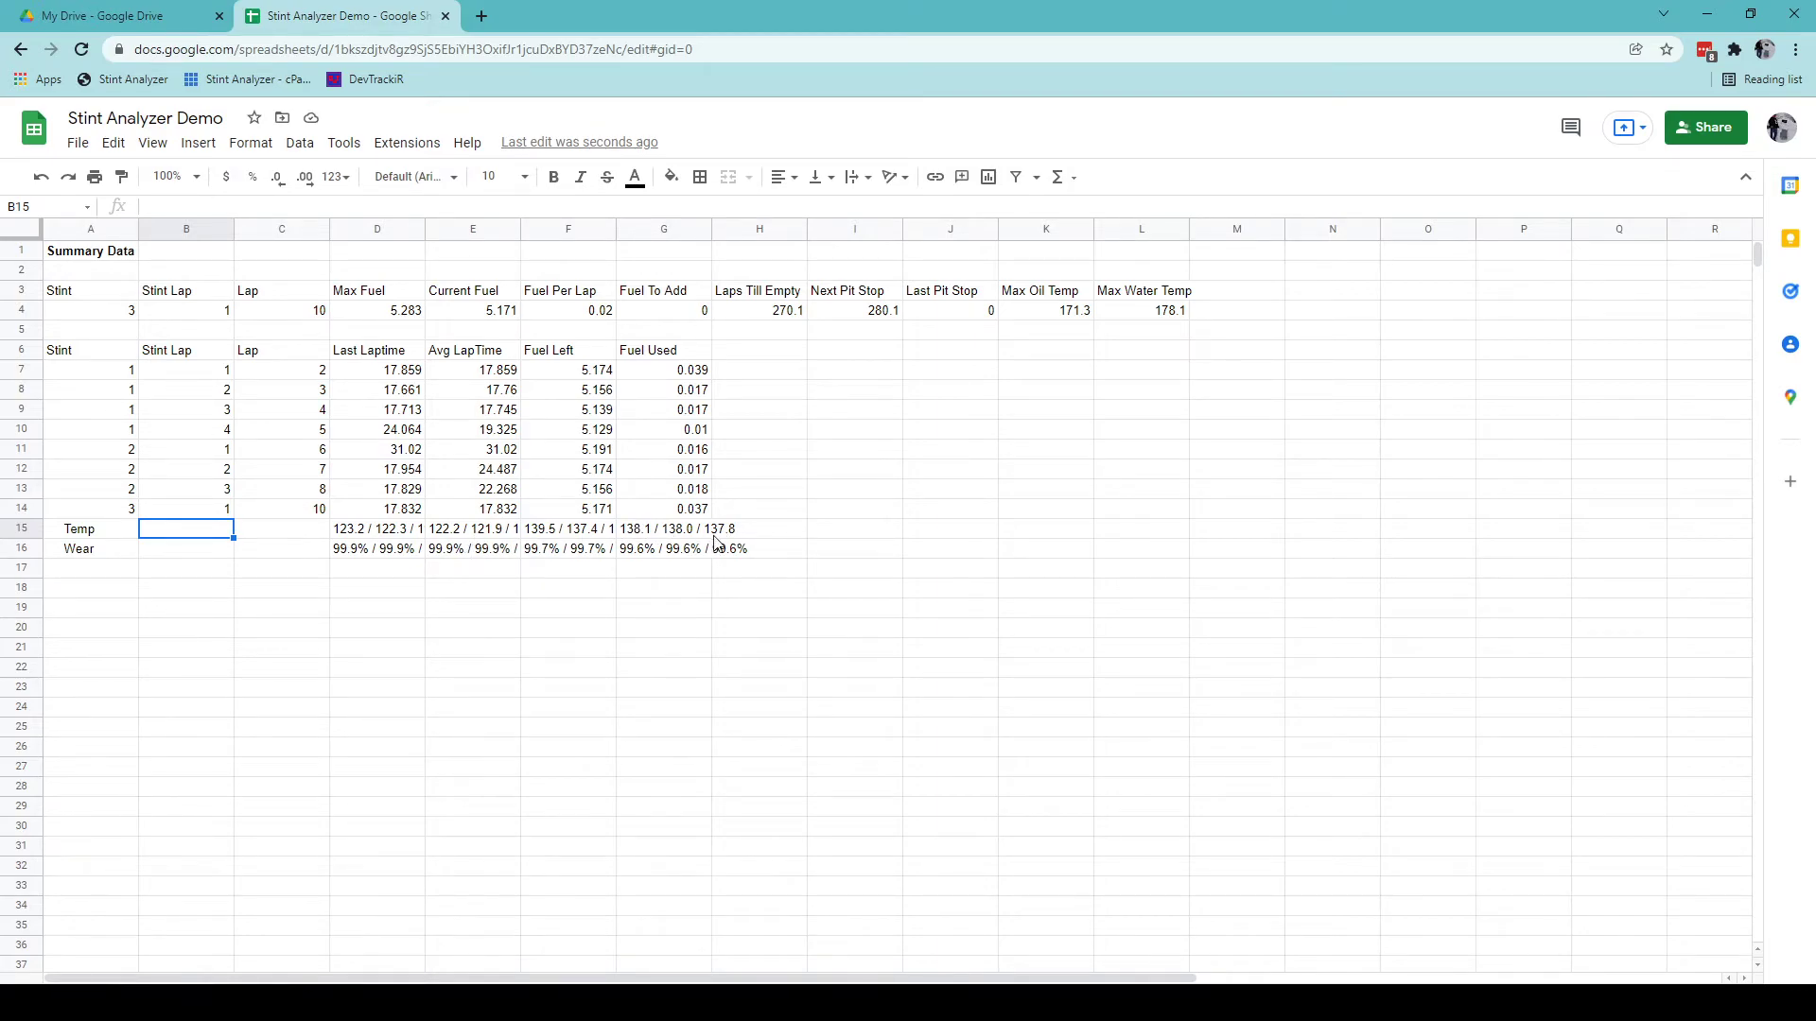
click(112, 570)
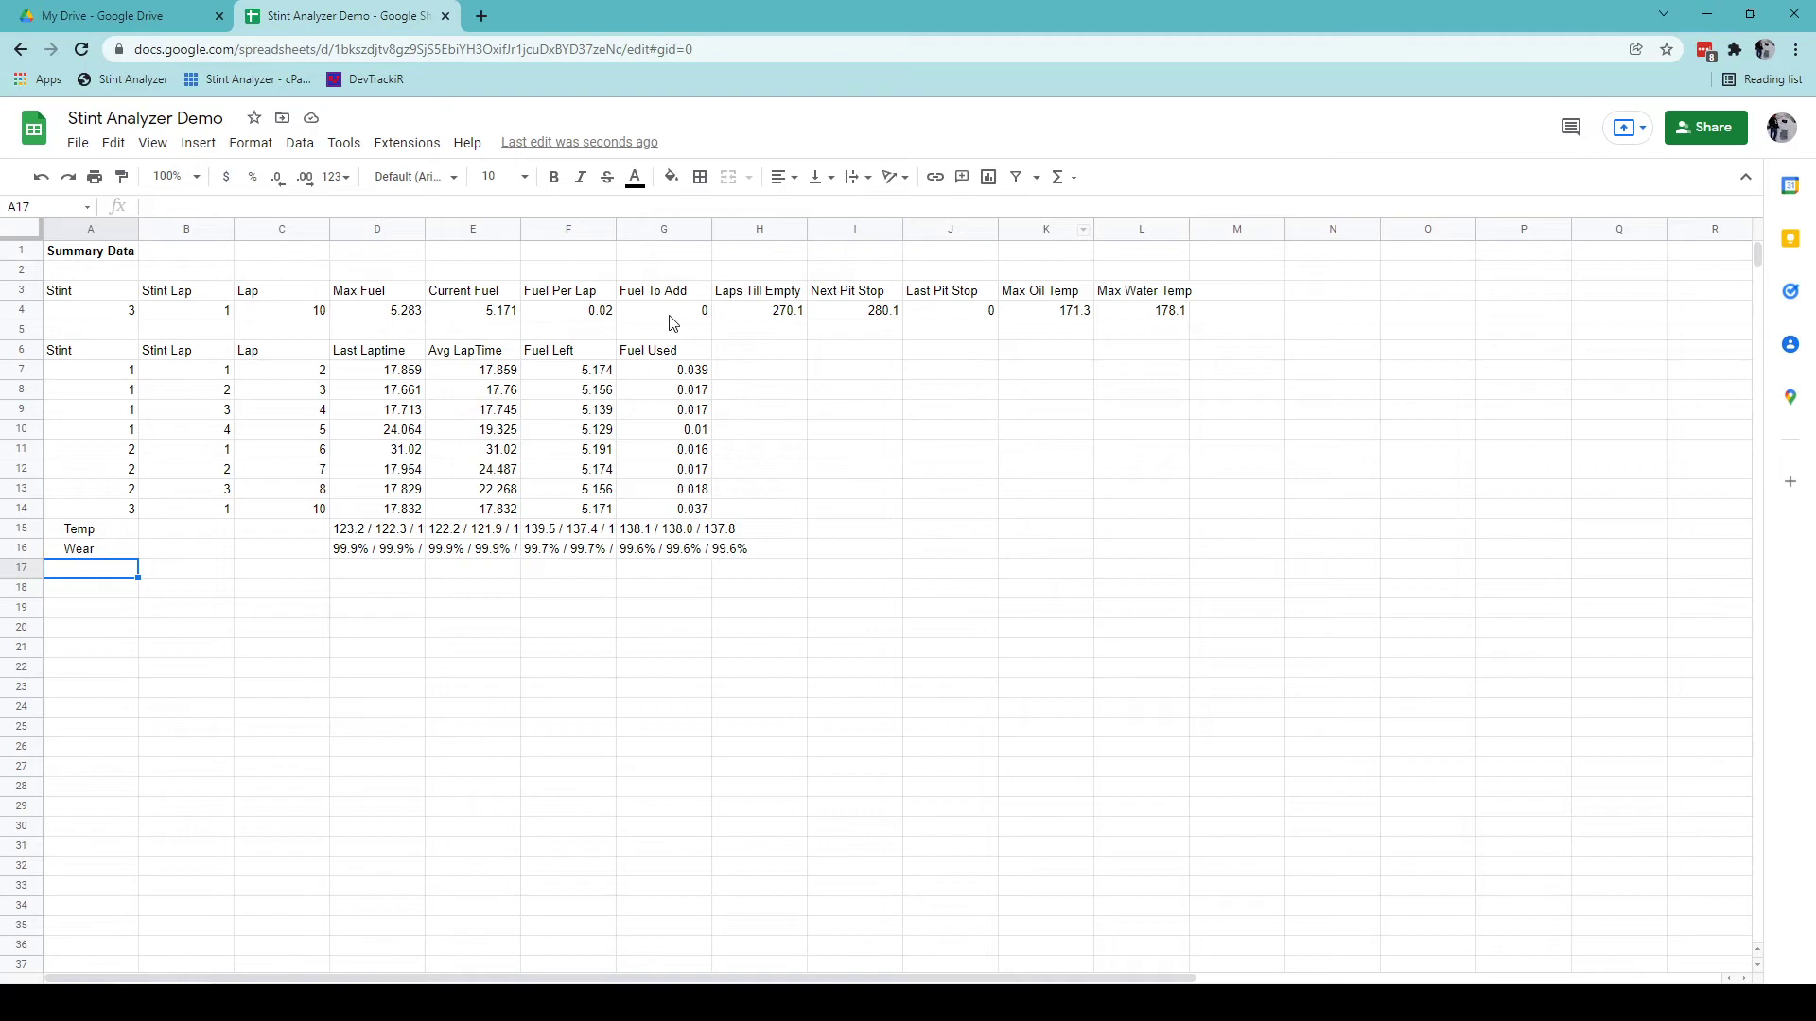
Make the header rows A3:L3 and A6:G6 bold with a yellow fill.
click(77, 298)
key(shift+Right)
key(shift+Right)
key(shift+Right)
key(shift+Right)
key(shift+Right)
key(shift+Right)
key(shift+Right)
key(shift+Right)
key(shift+Right)
key(shift+Right)
key(shift+Right)
key(shift+Right)
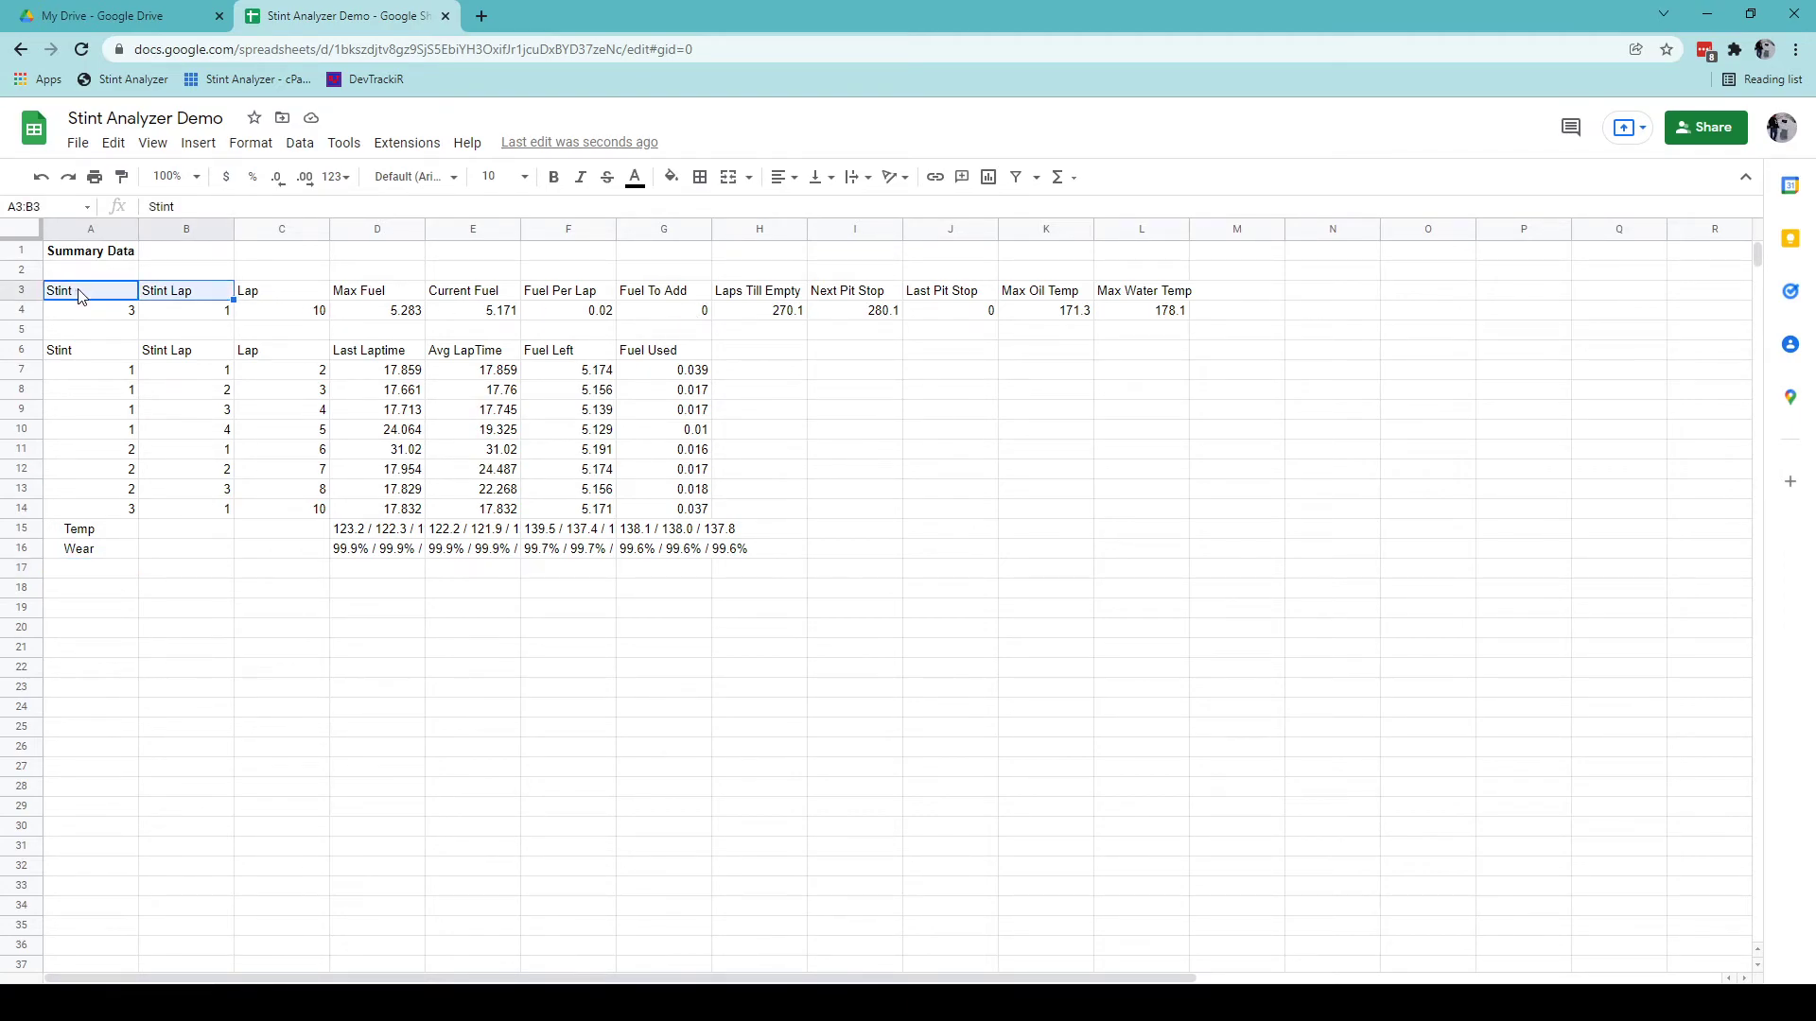
key(shift+Left)
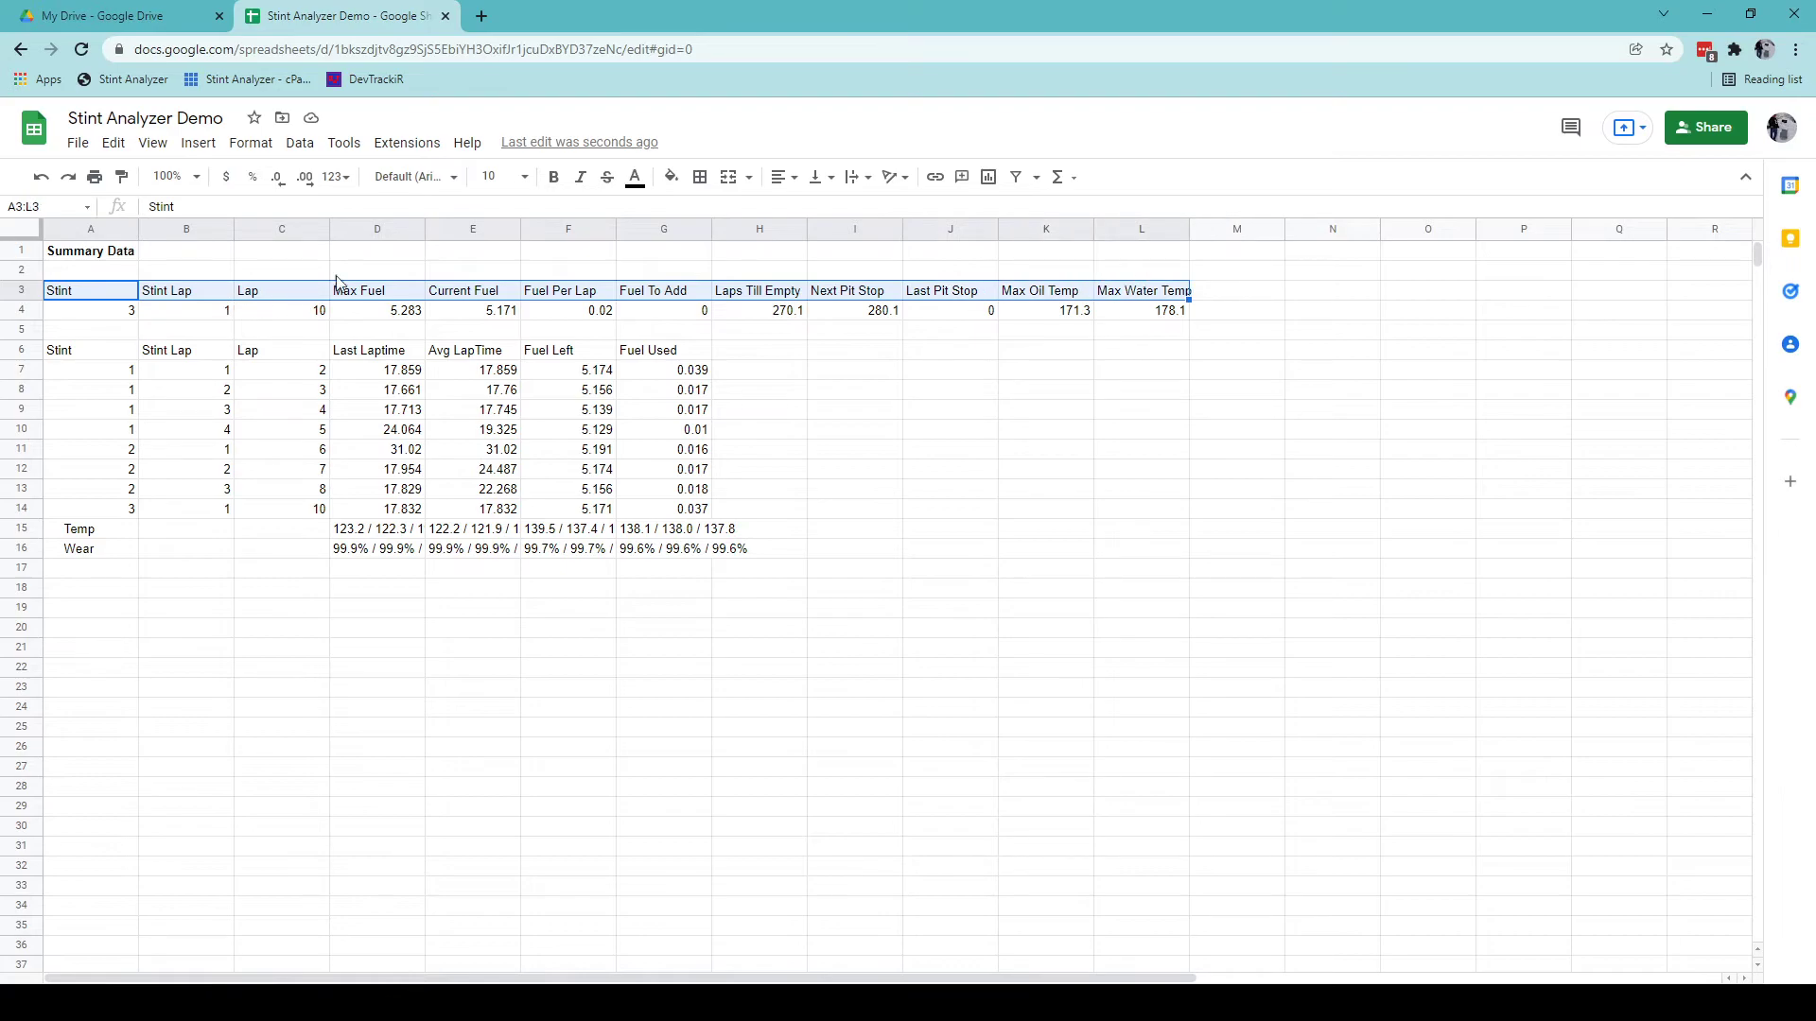
click(551, 189)
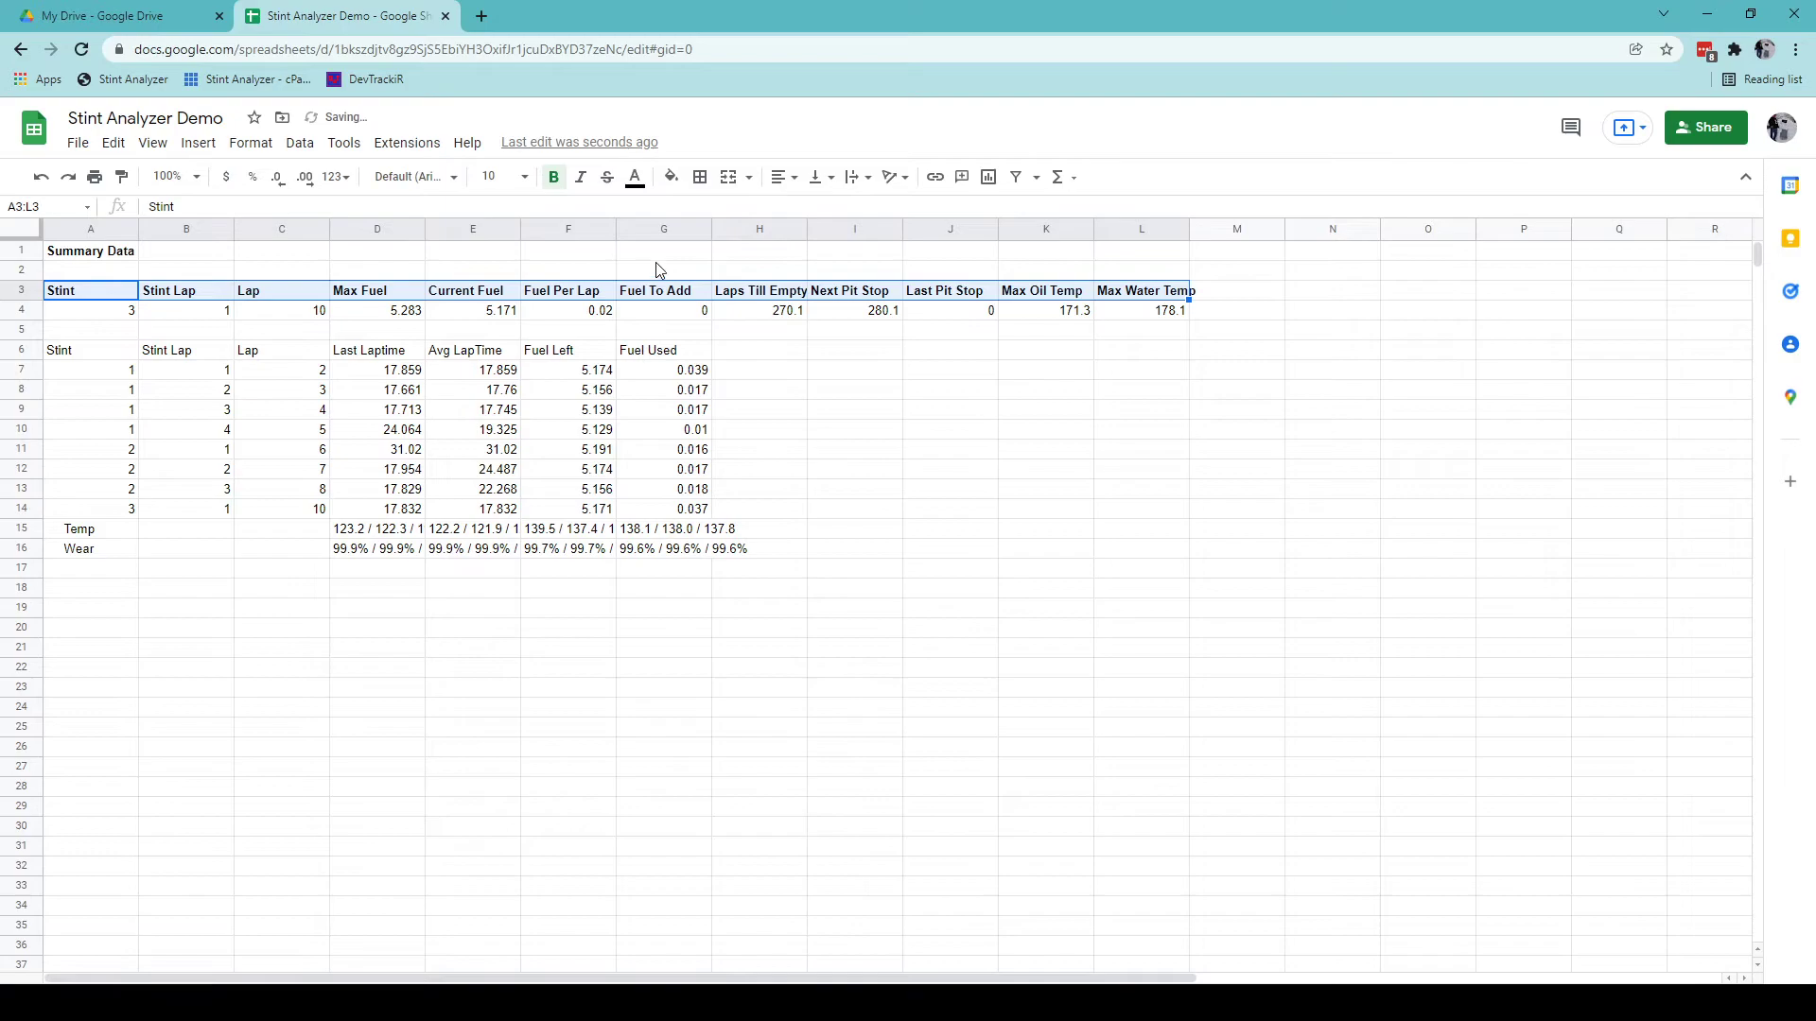
click(670, 177)
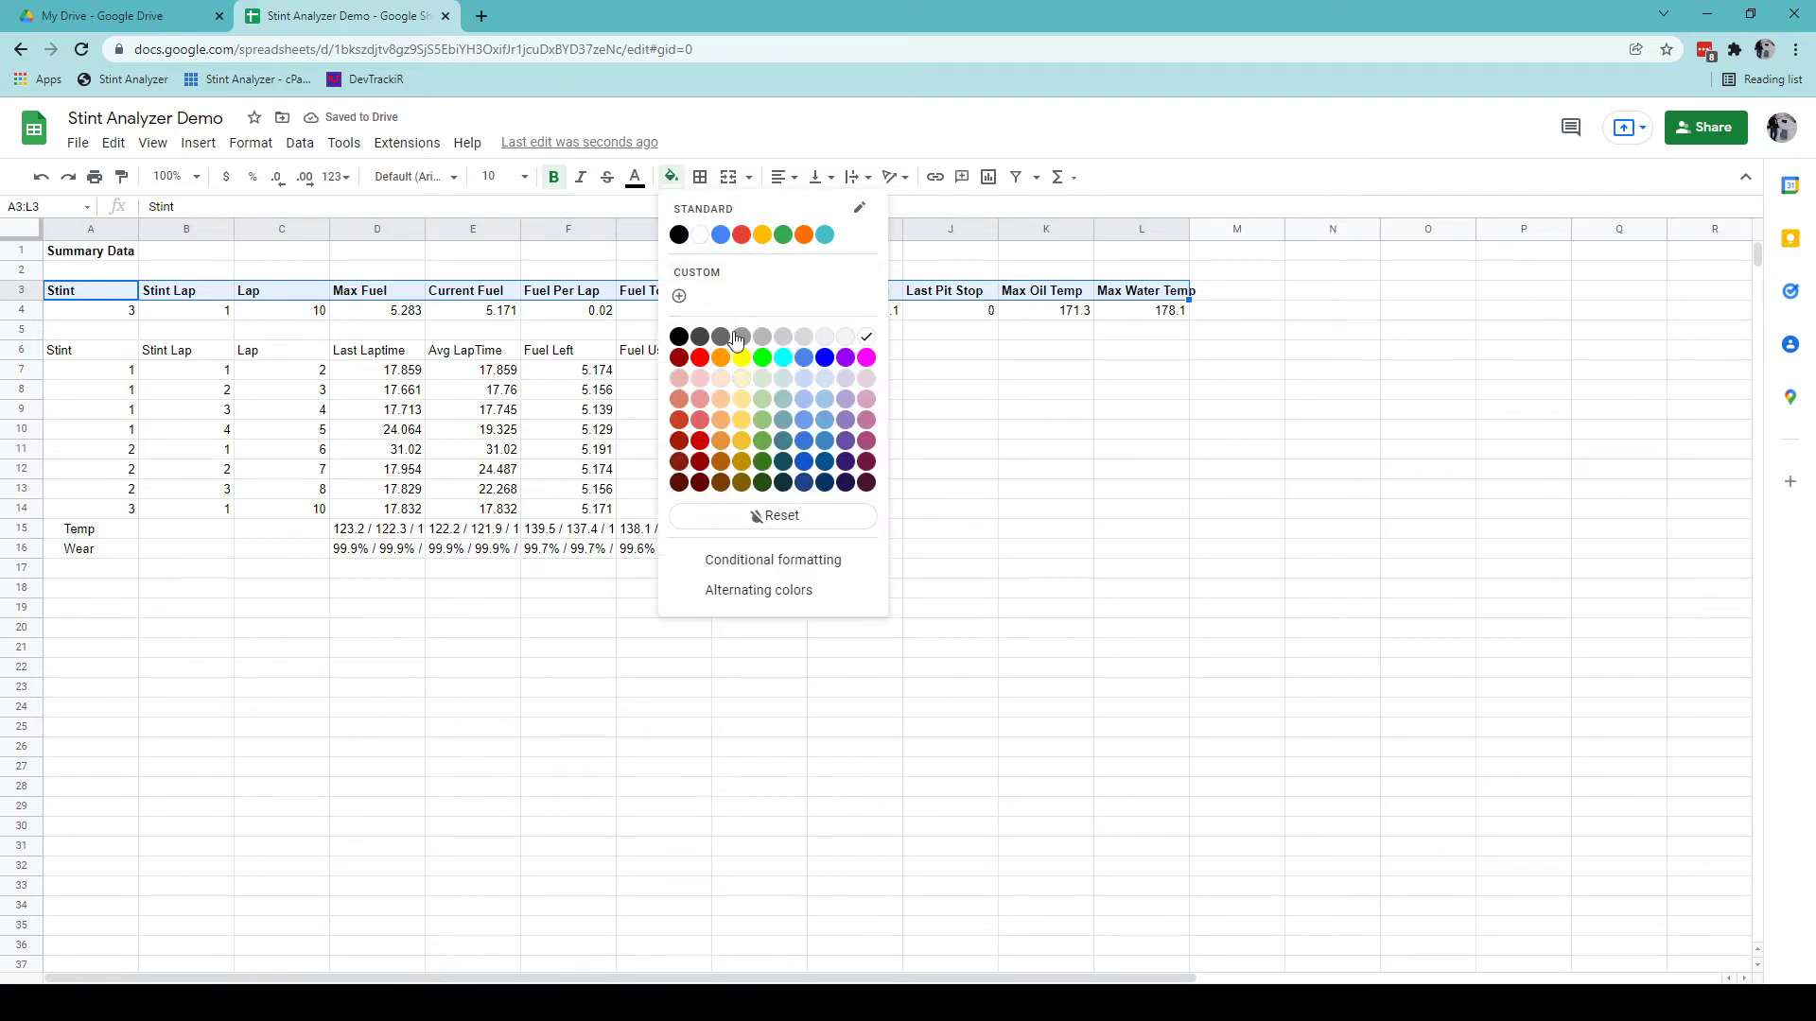
click(742, 358)
drag(59, 355, 662, 355)
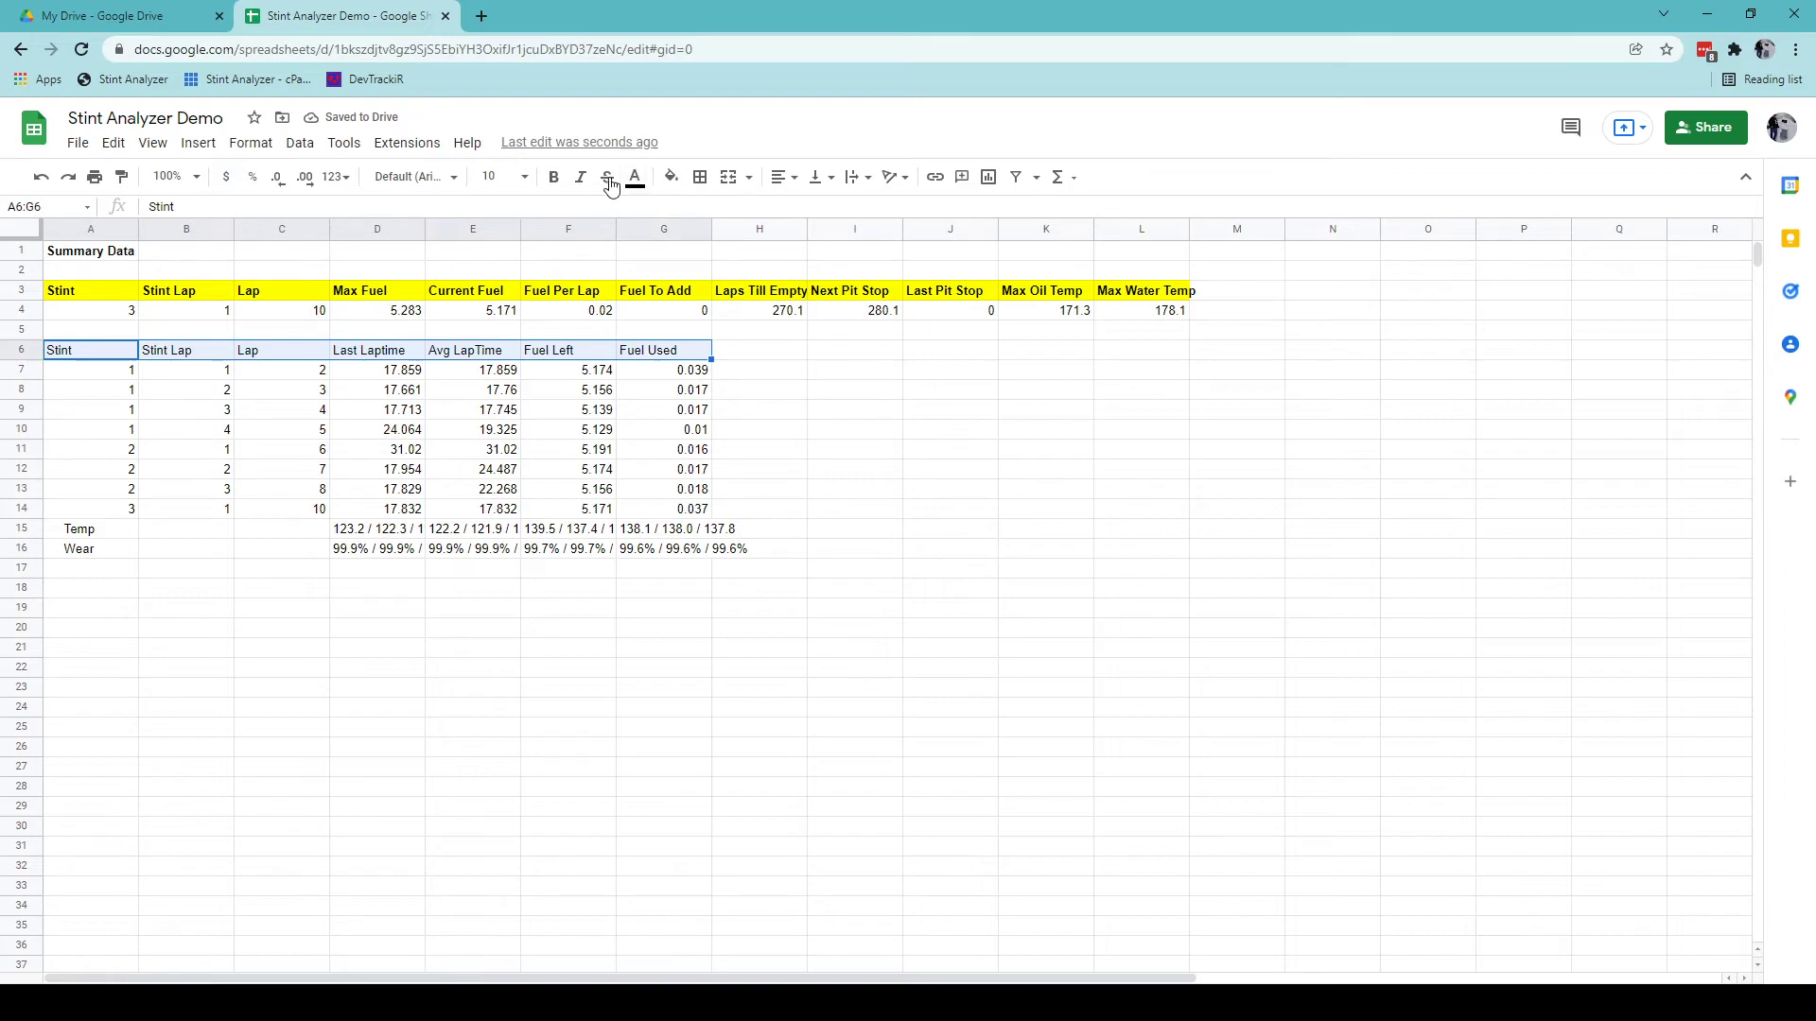
click(554, 177)
click(671, 177)
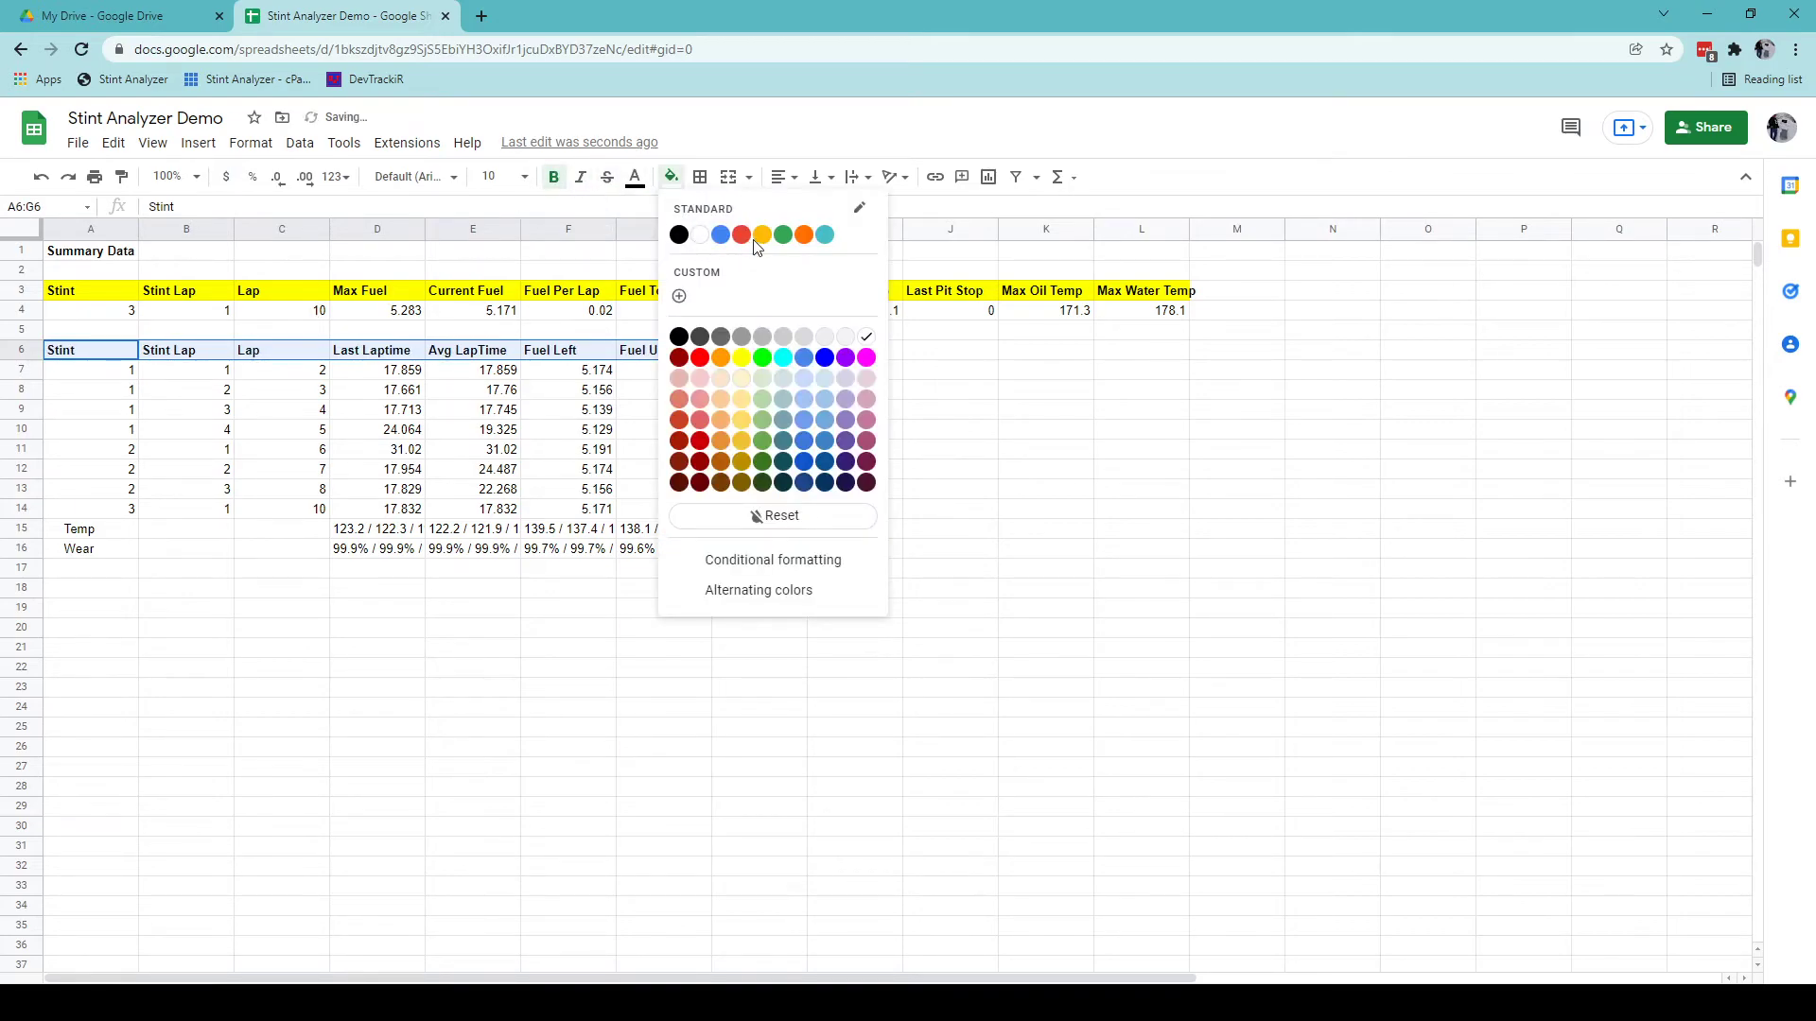
click(742, 357)
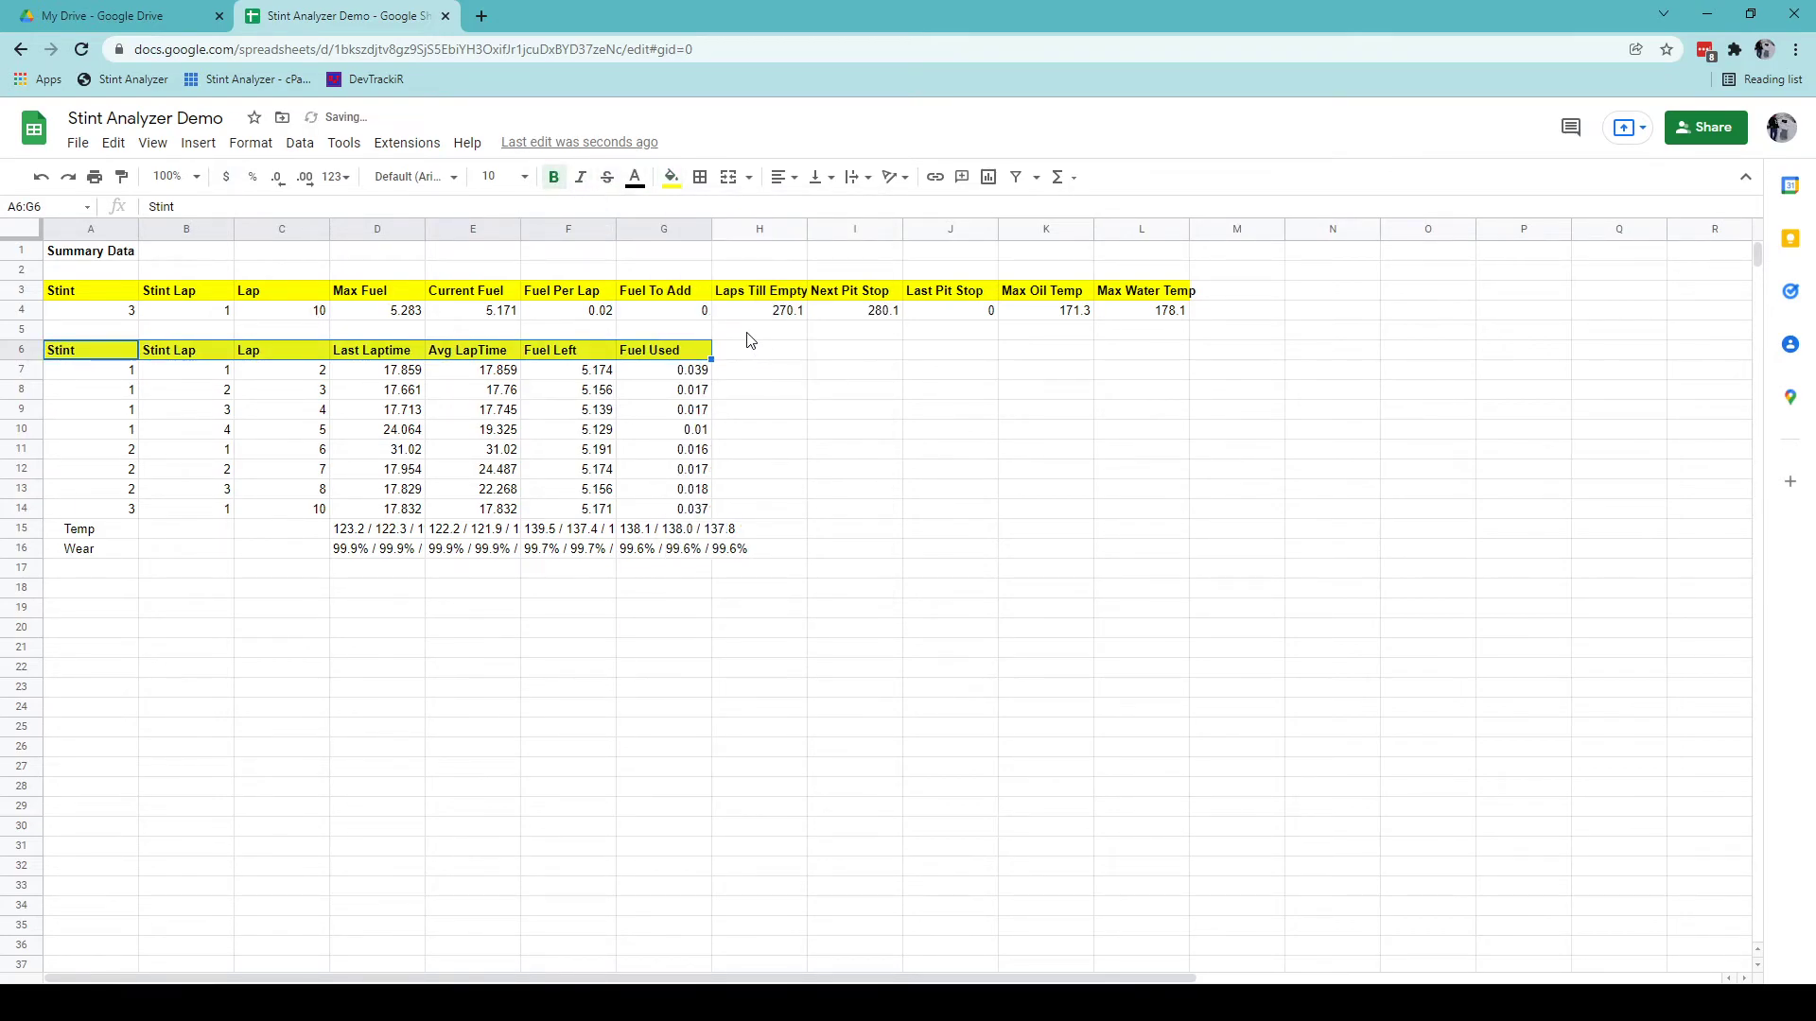
click(105, 261)
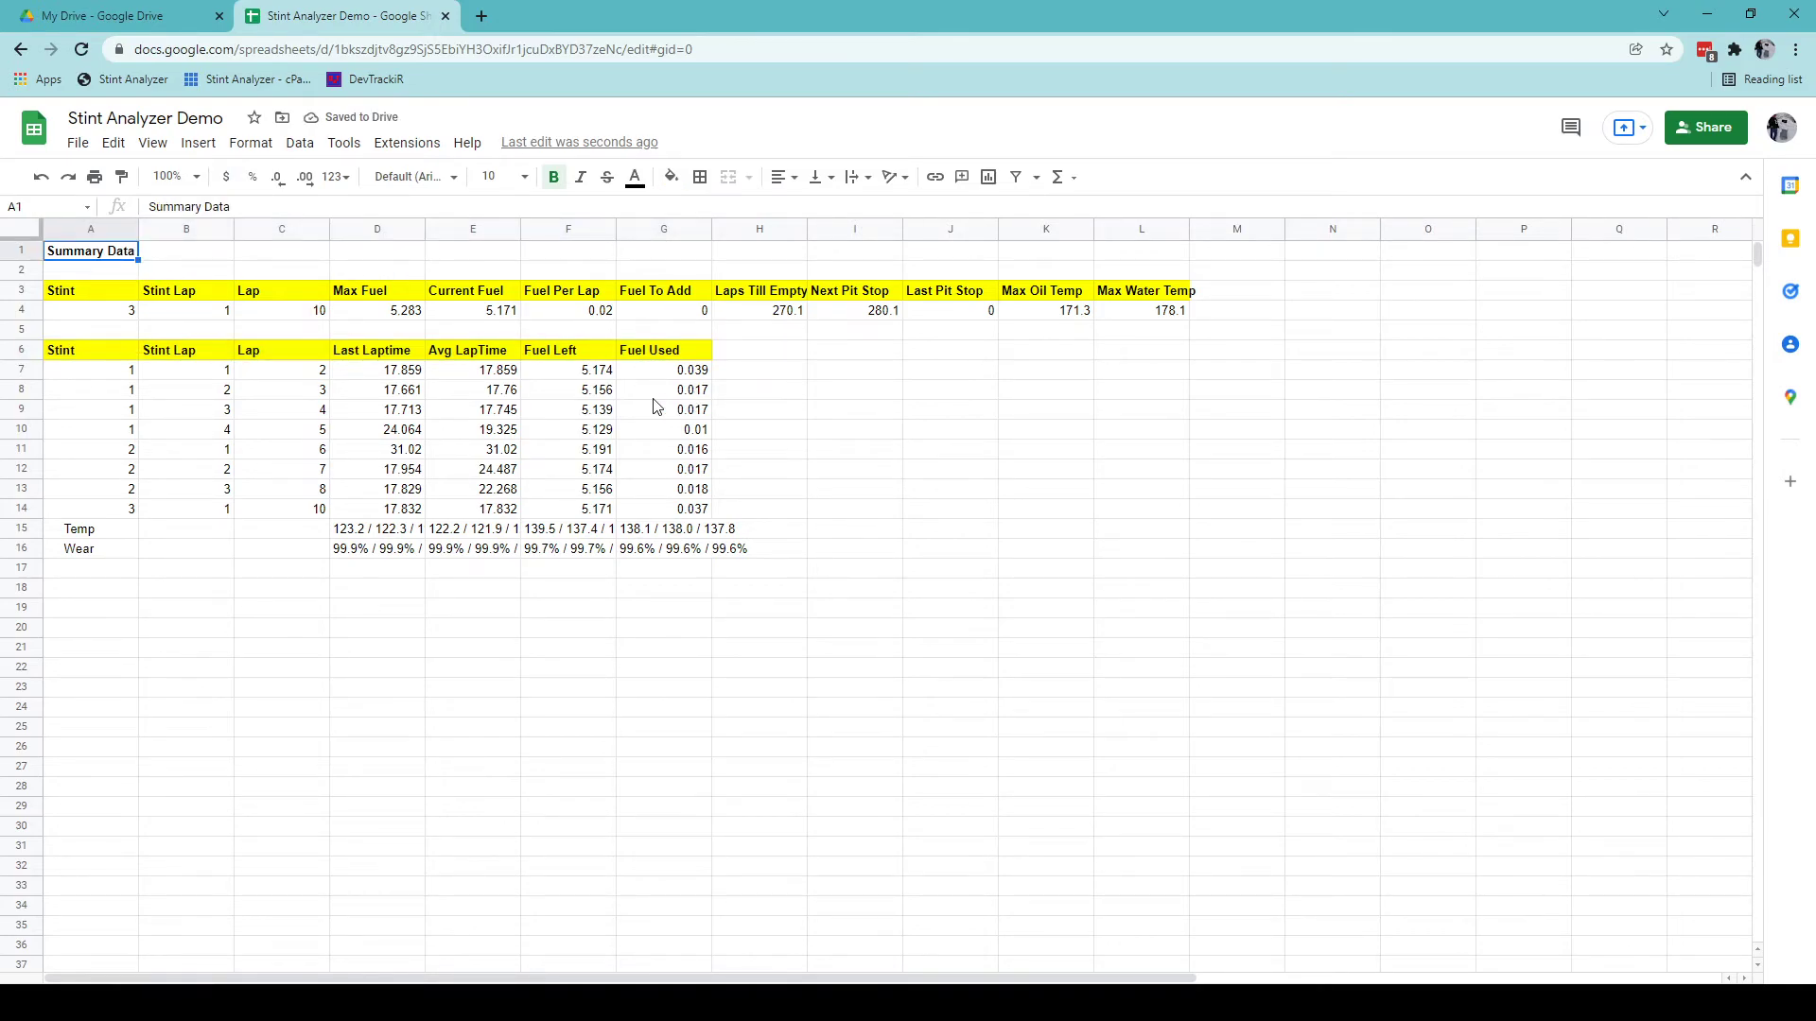
Apply all borders to the summary block A3:L4.
drag(104, 295, 1149, 312)
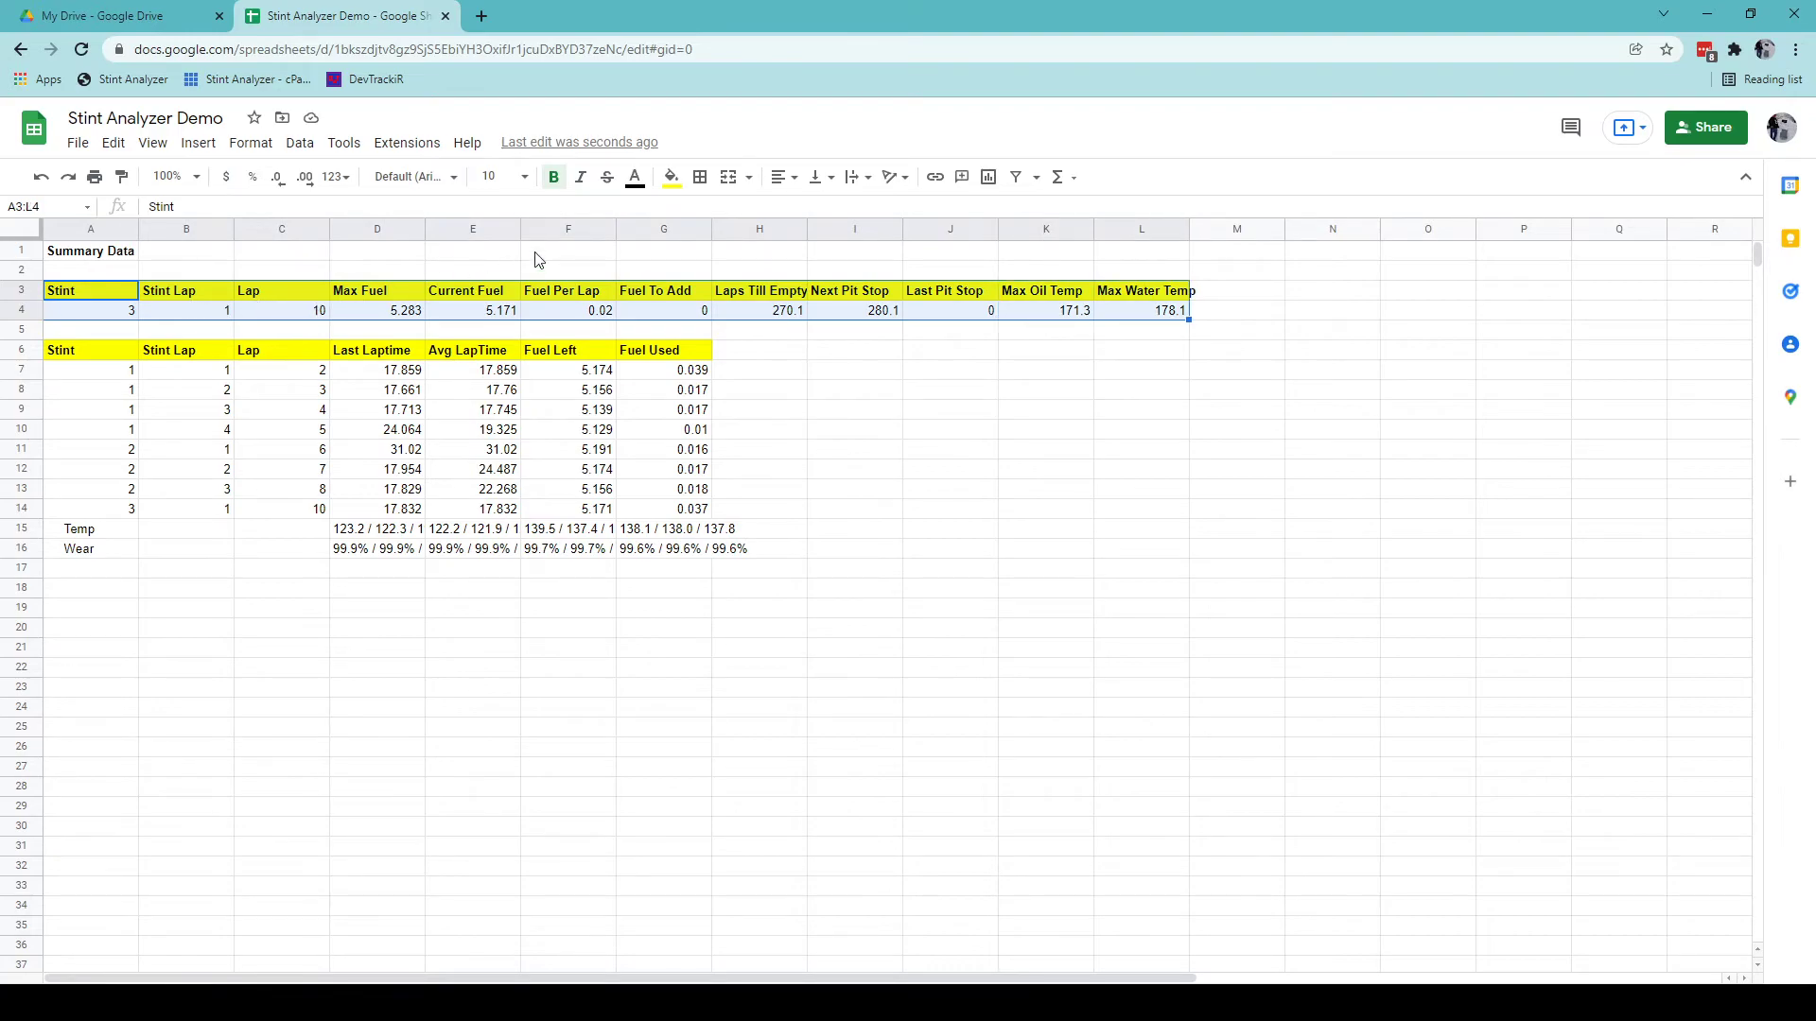
click(700, 177)
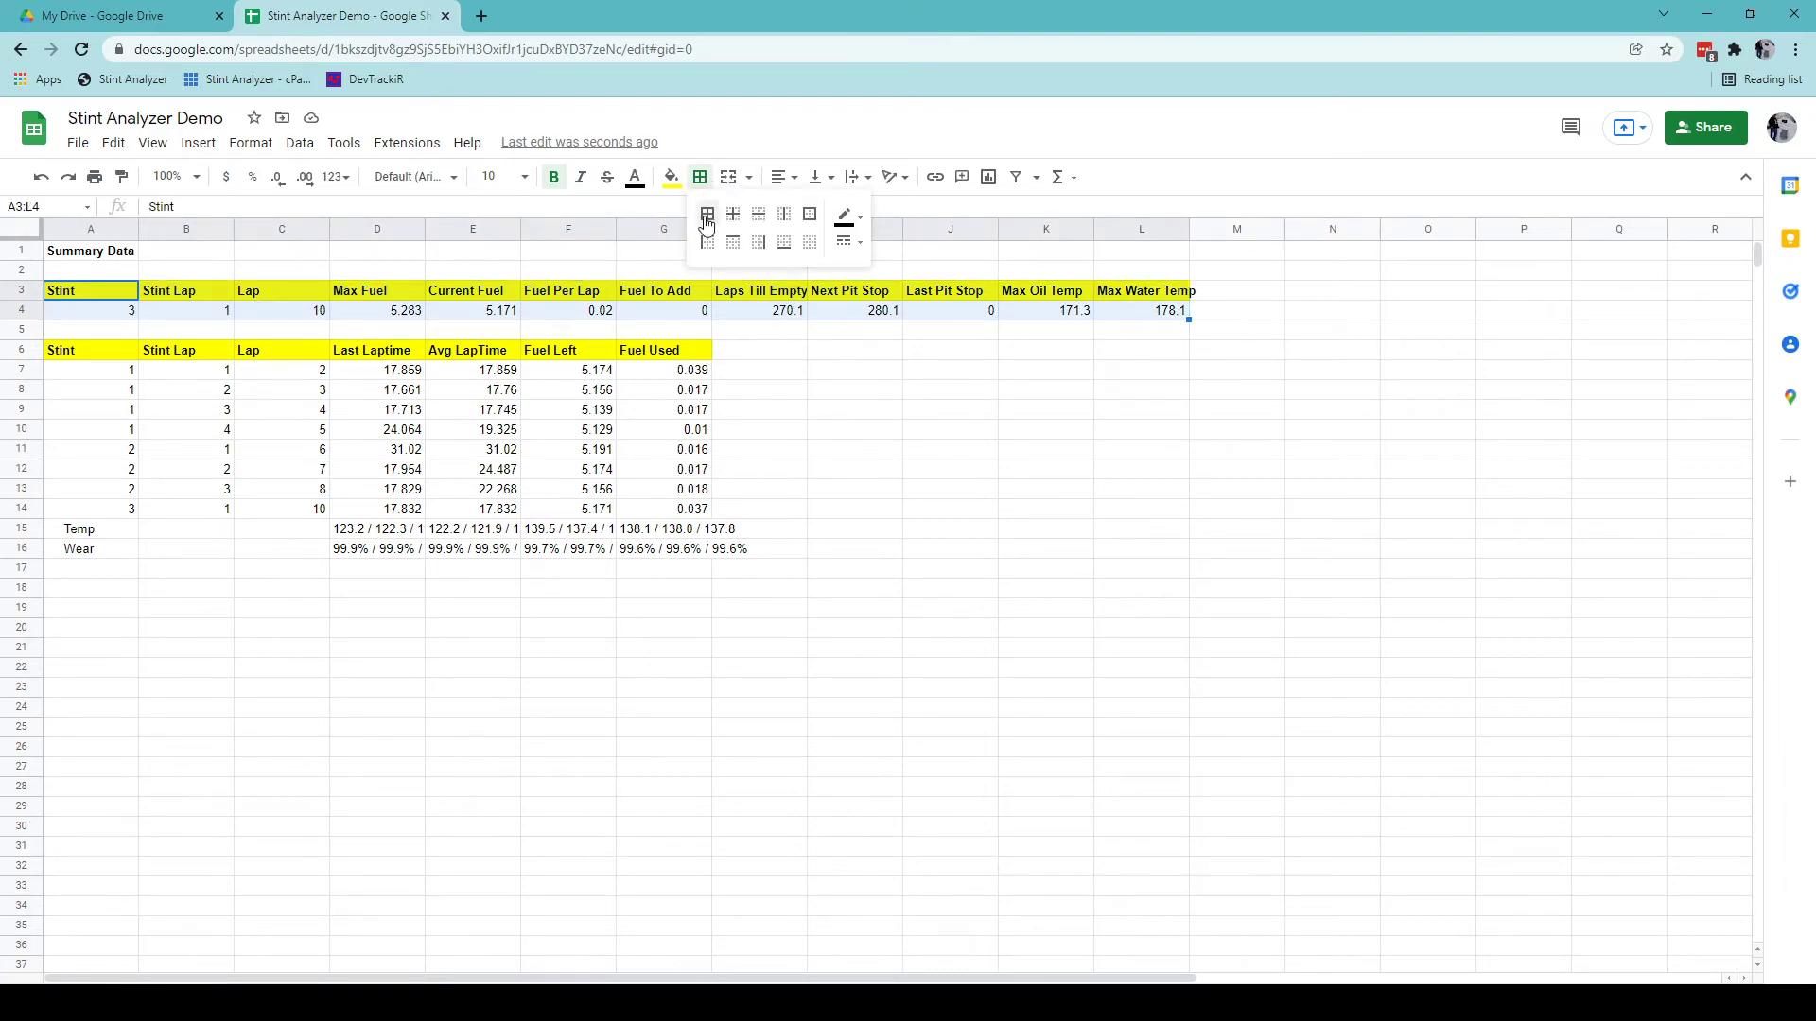
click(707, 217)
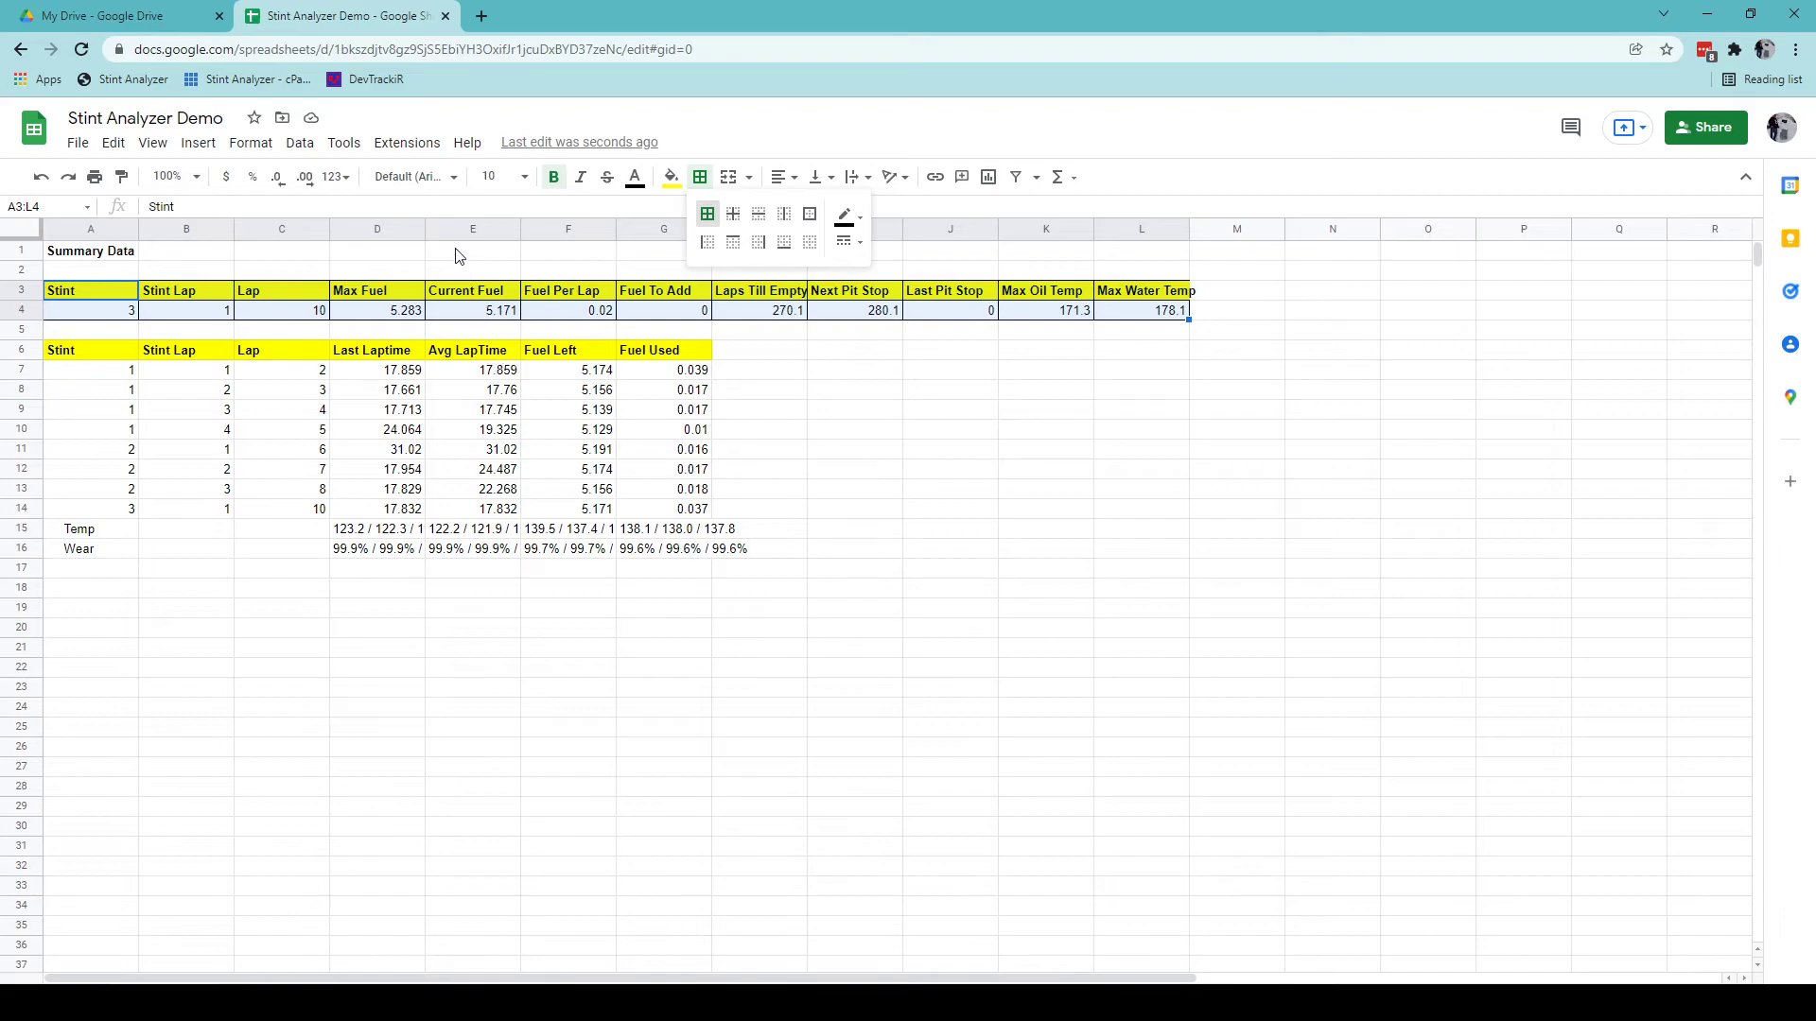
Auto-fit columns A–L, then move to the TireData sheet and select header row A1:G1.
click(700, 177)
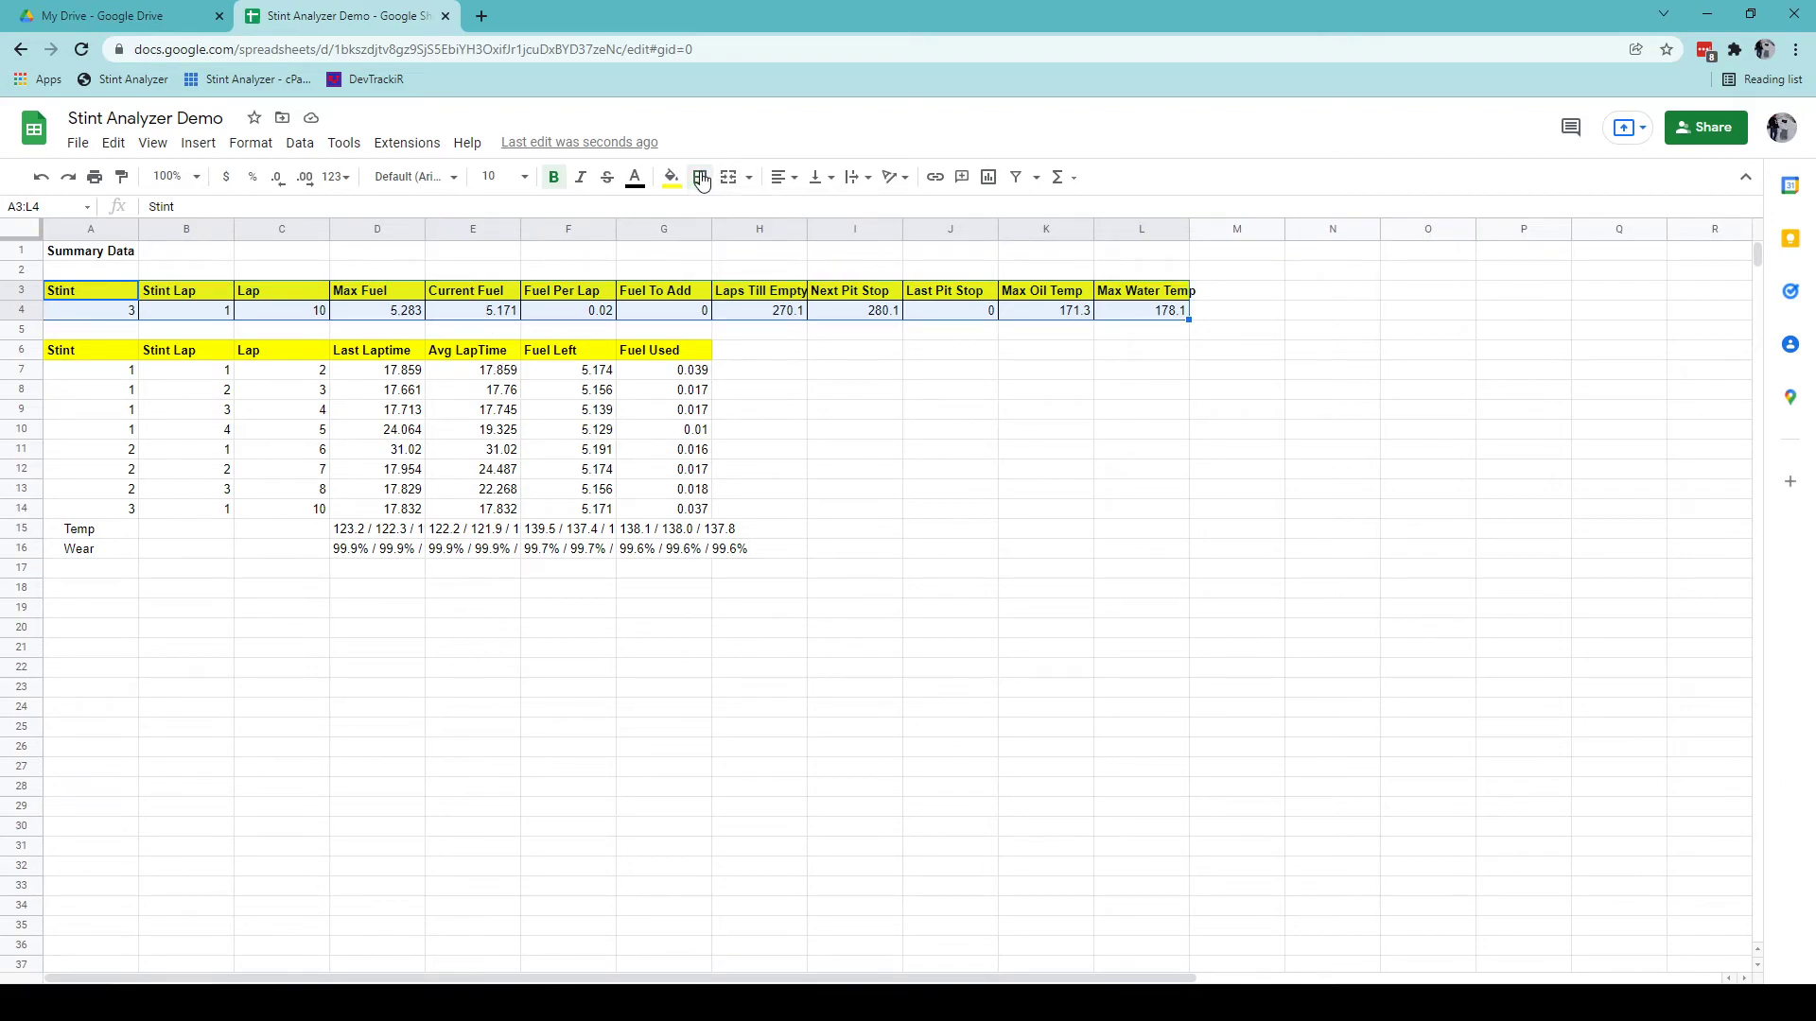
click(102, 228)
key(shift+Right)
key(shift+Right)
key(shift+Right)
key(shift+Right)
key(shift+Right)
key(shift+Right)
key(shift+Right)
key(shift+Right)
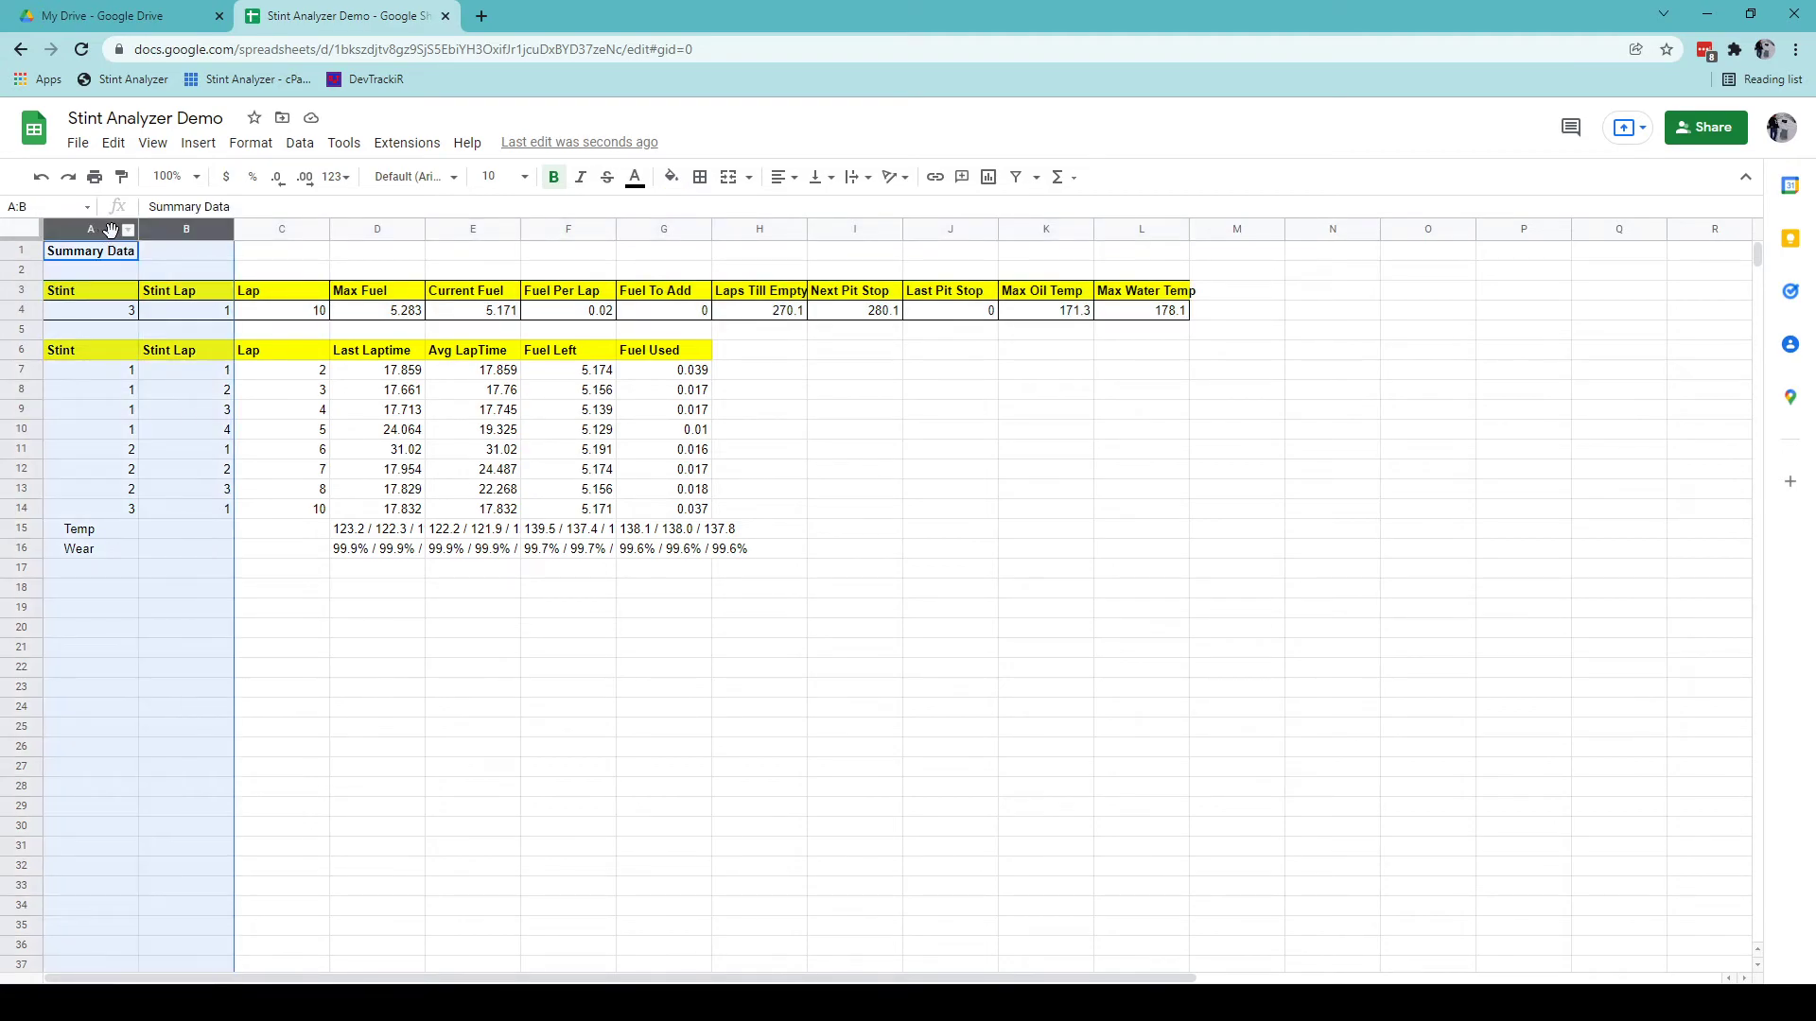
key(shift+Right)
key(shift+Right)
key(shift+Right)
key(shift+Right)
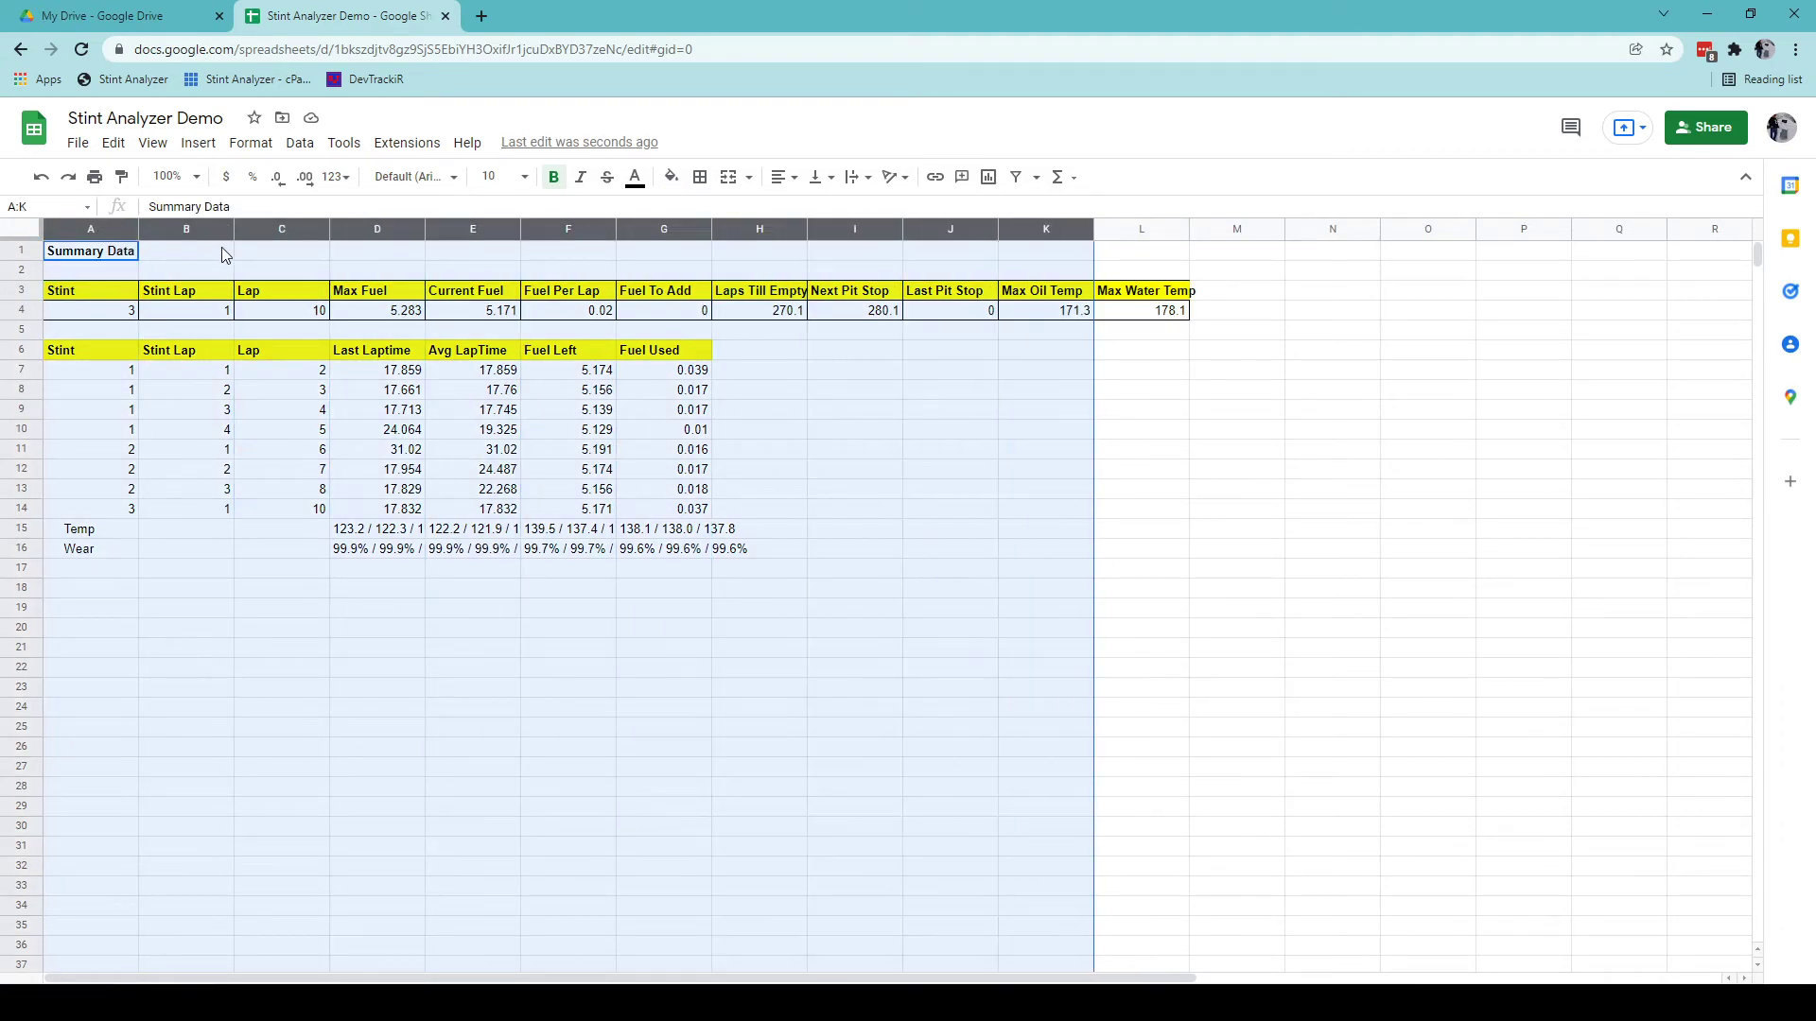
key(shift+Left)
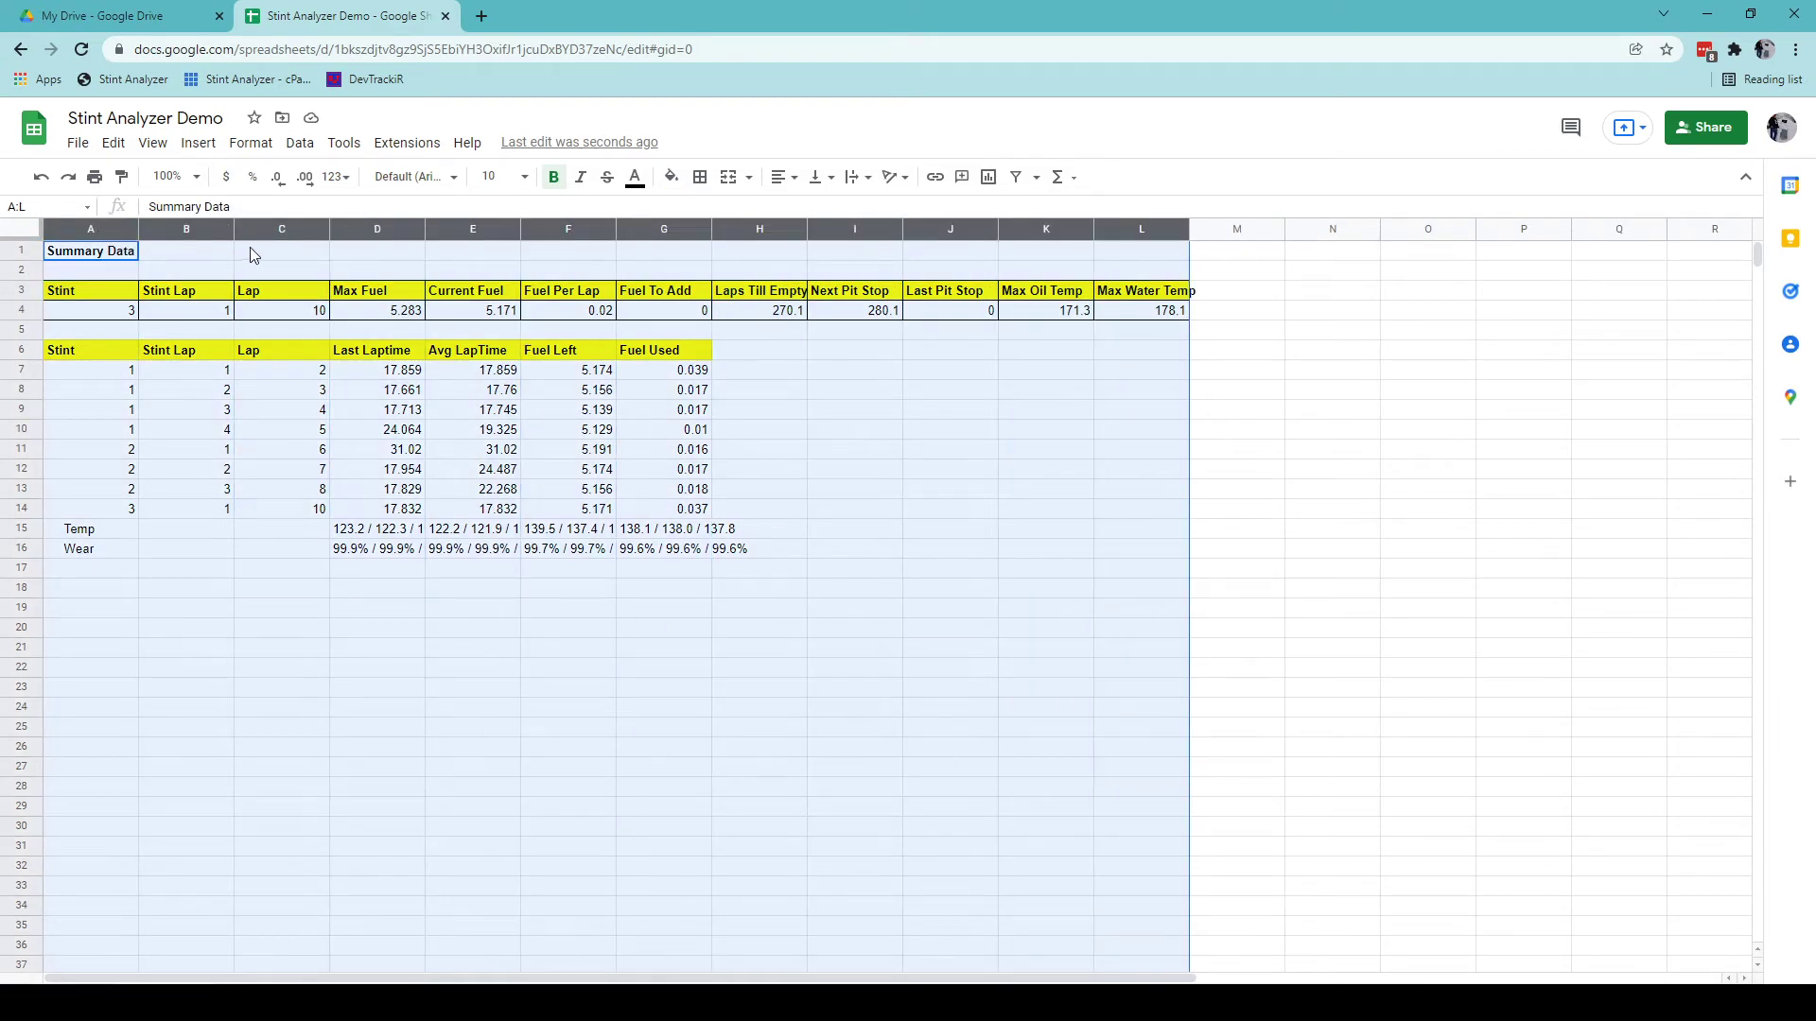
double_click(328, 229)
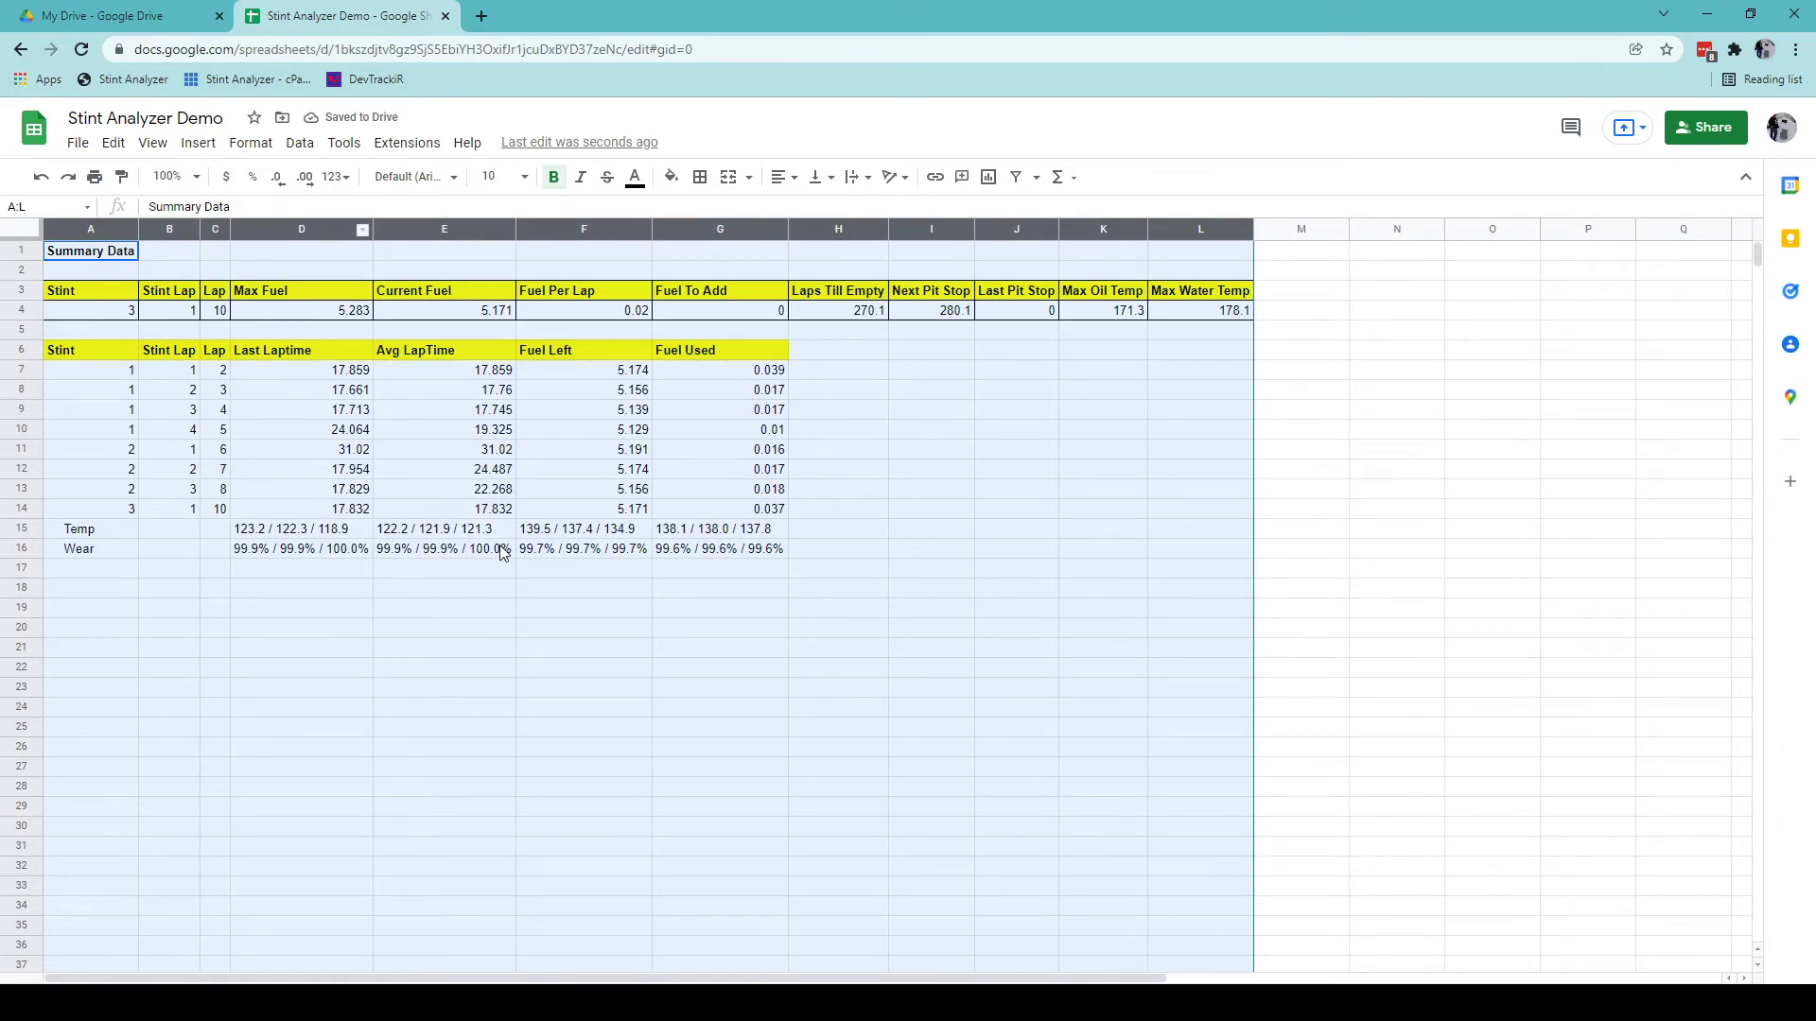
key(ctrl+shift+Page_Down)
drag(87, 257, 671, 252)
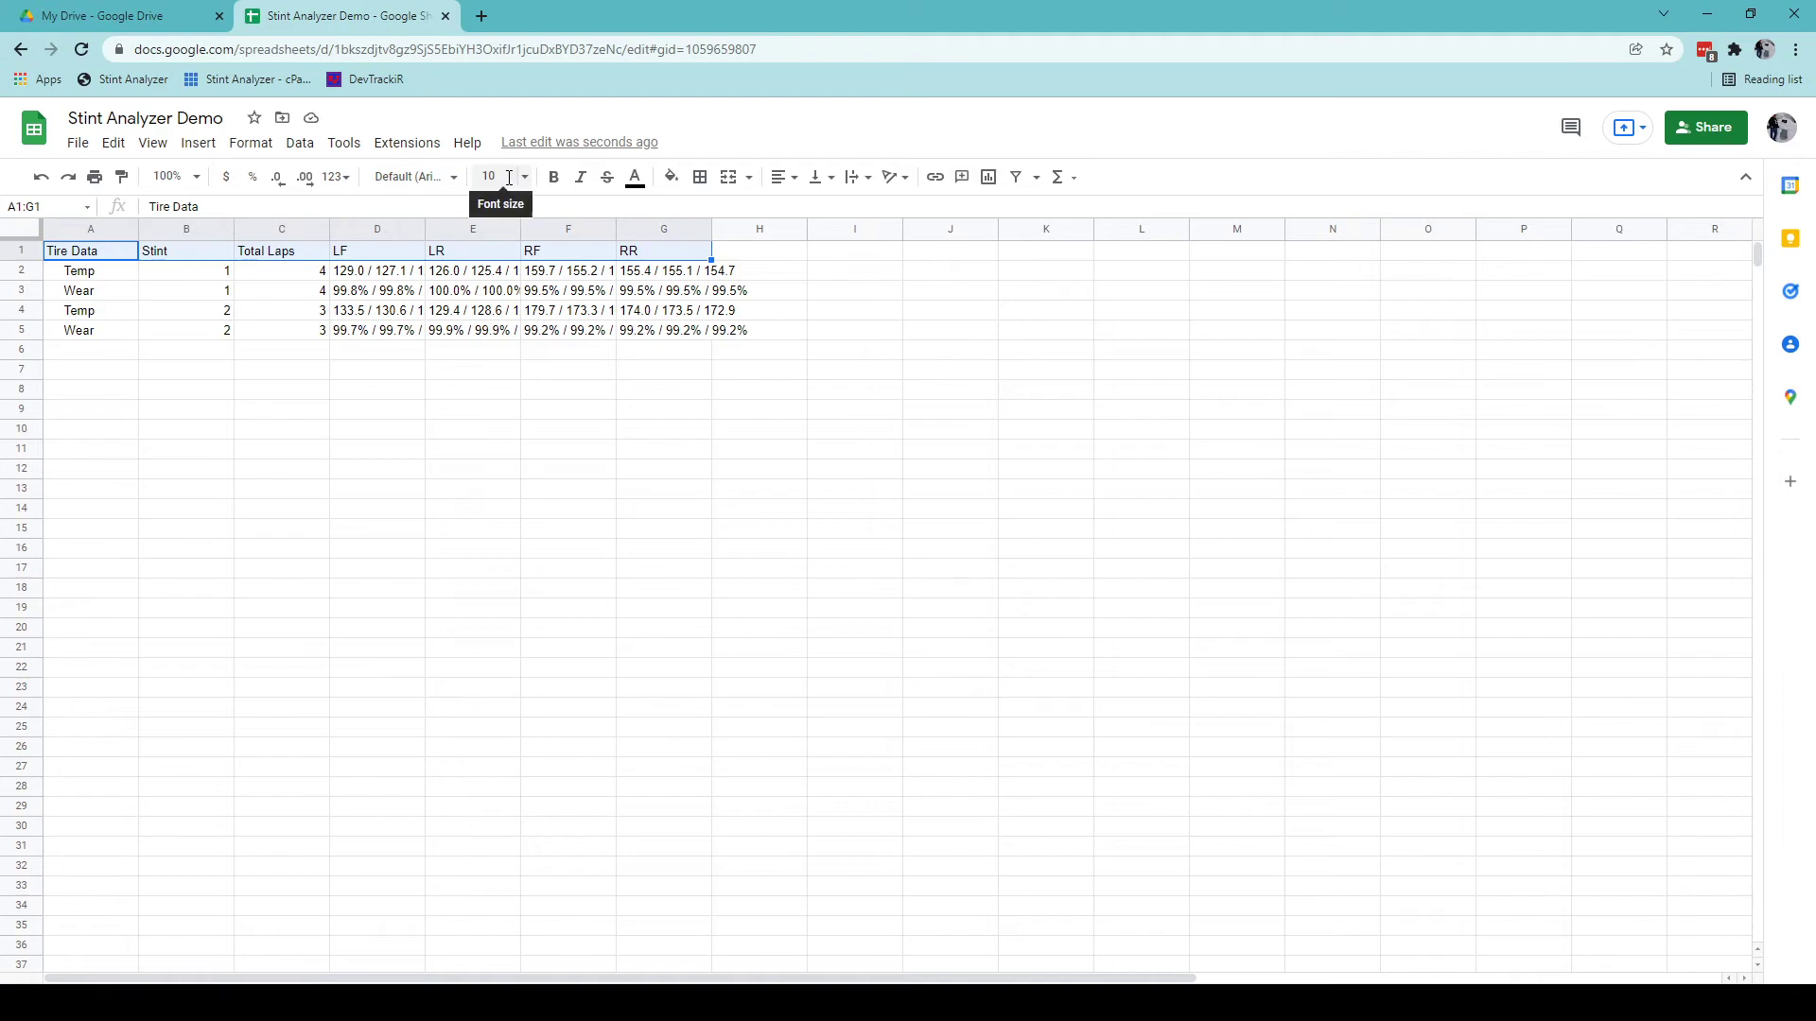
Bold the Tire Data header row A1:G1 and centre the LF–RR headers.
click(554, 177)
drag(359, 251, 568, 252)
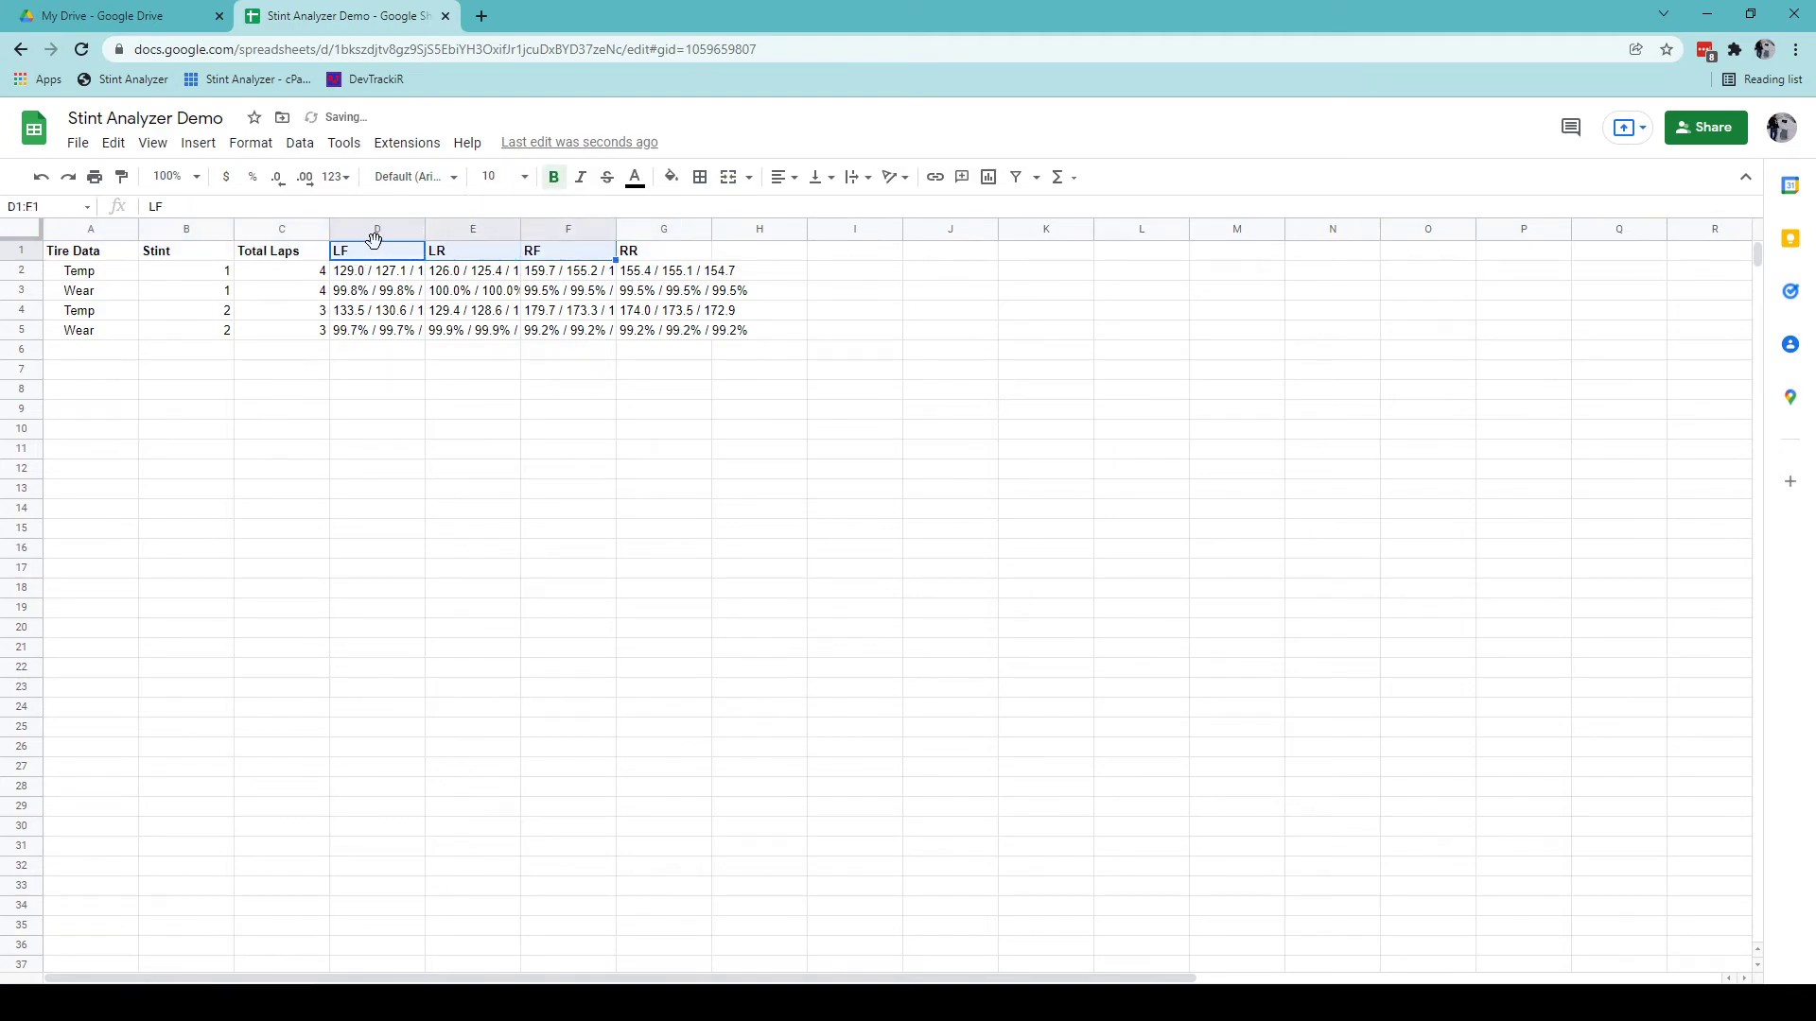
key(shift+Right)
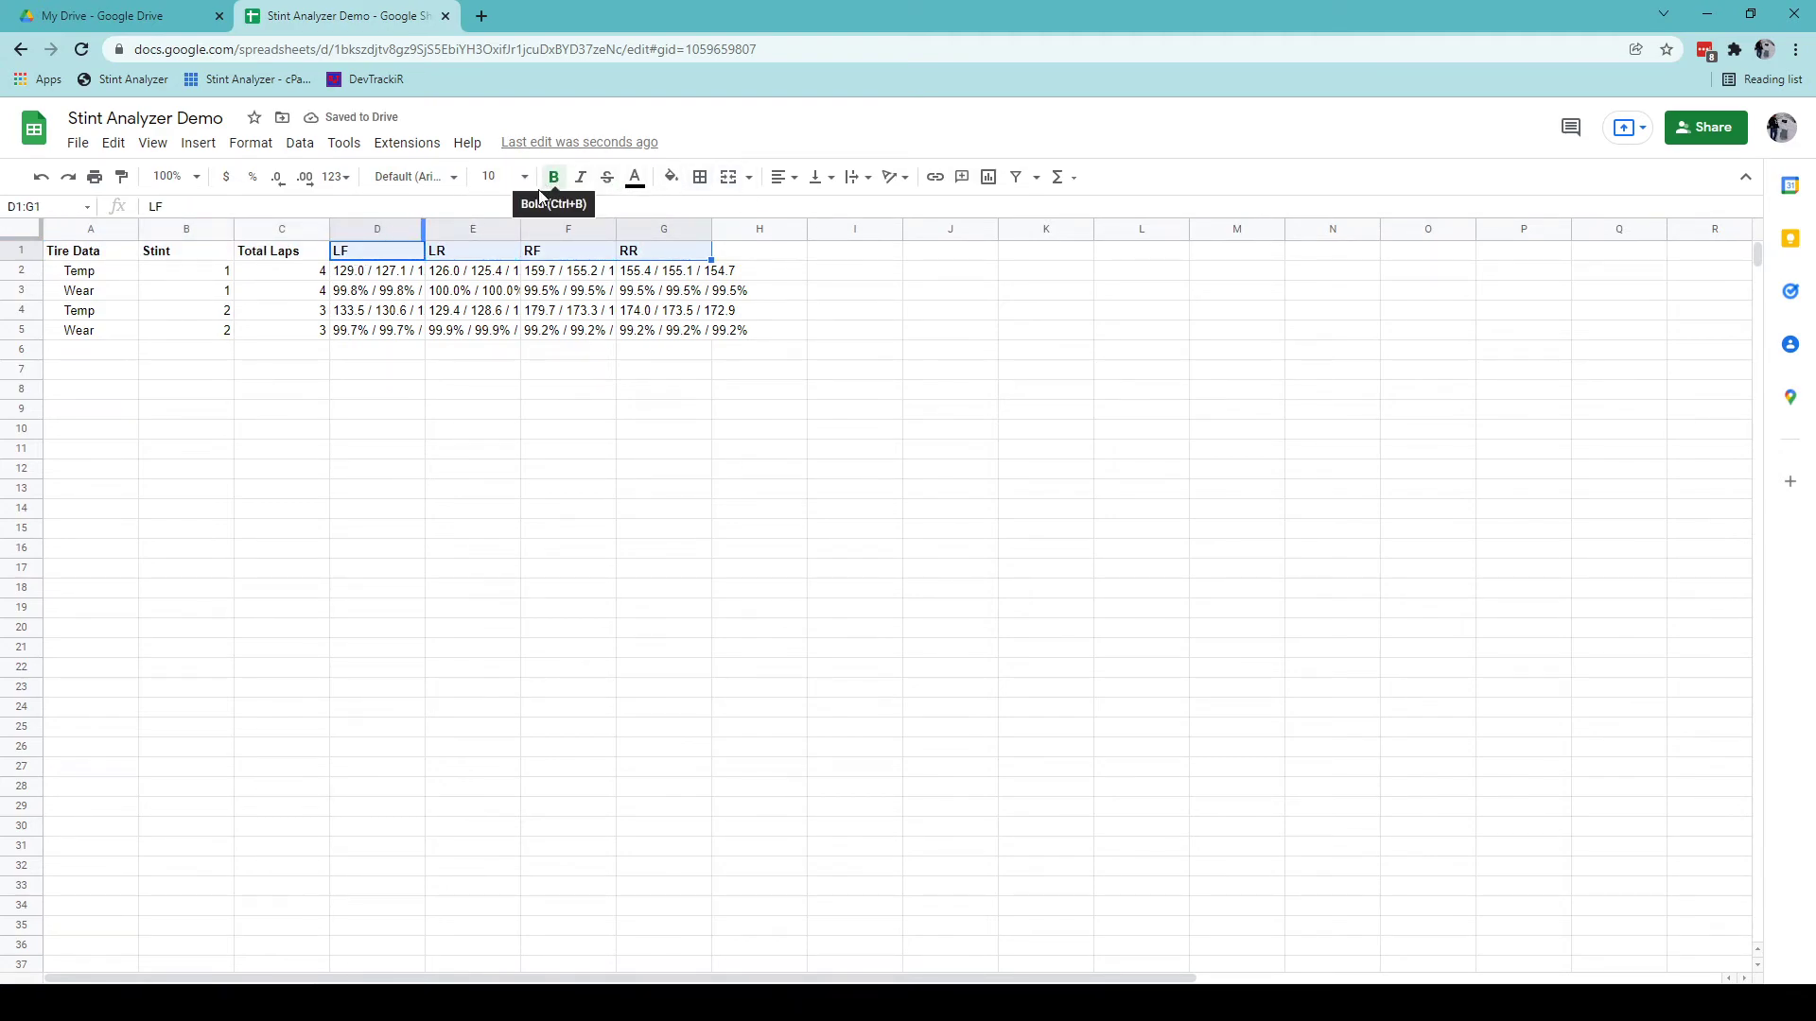
click(779, 176)
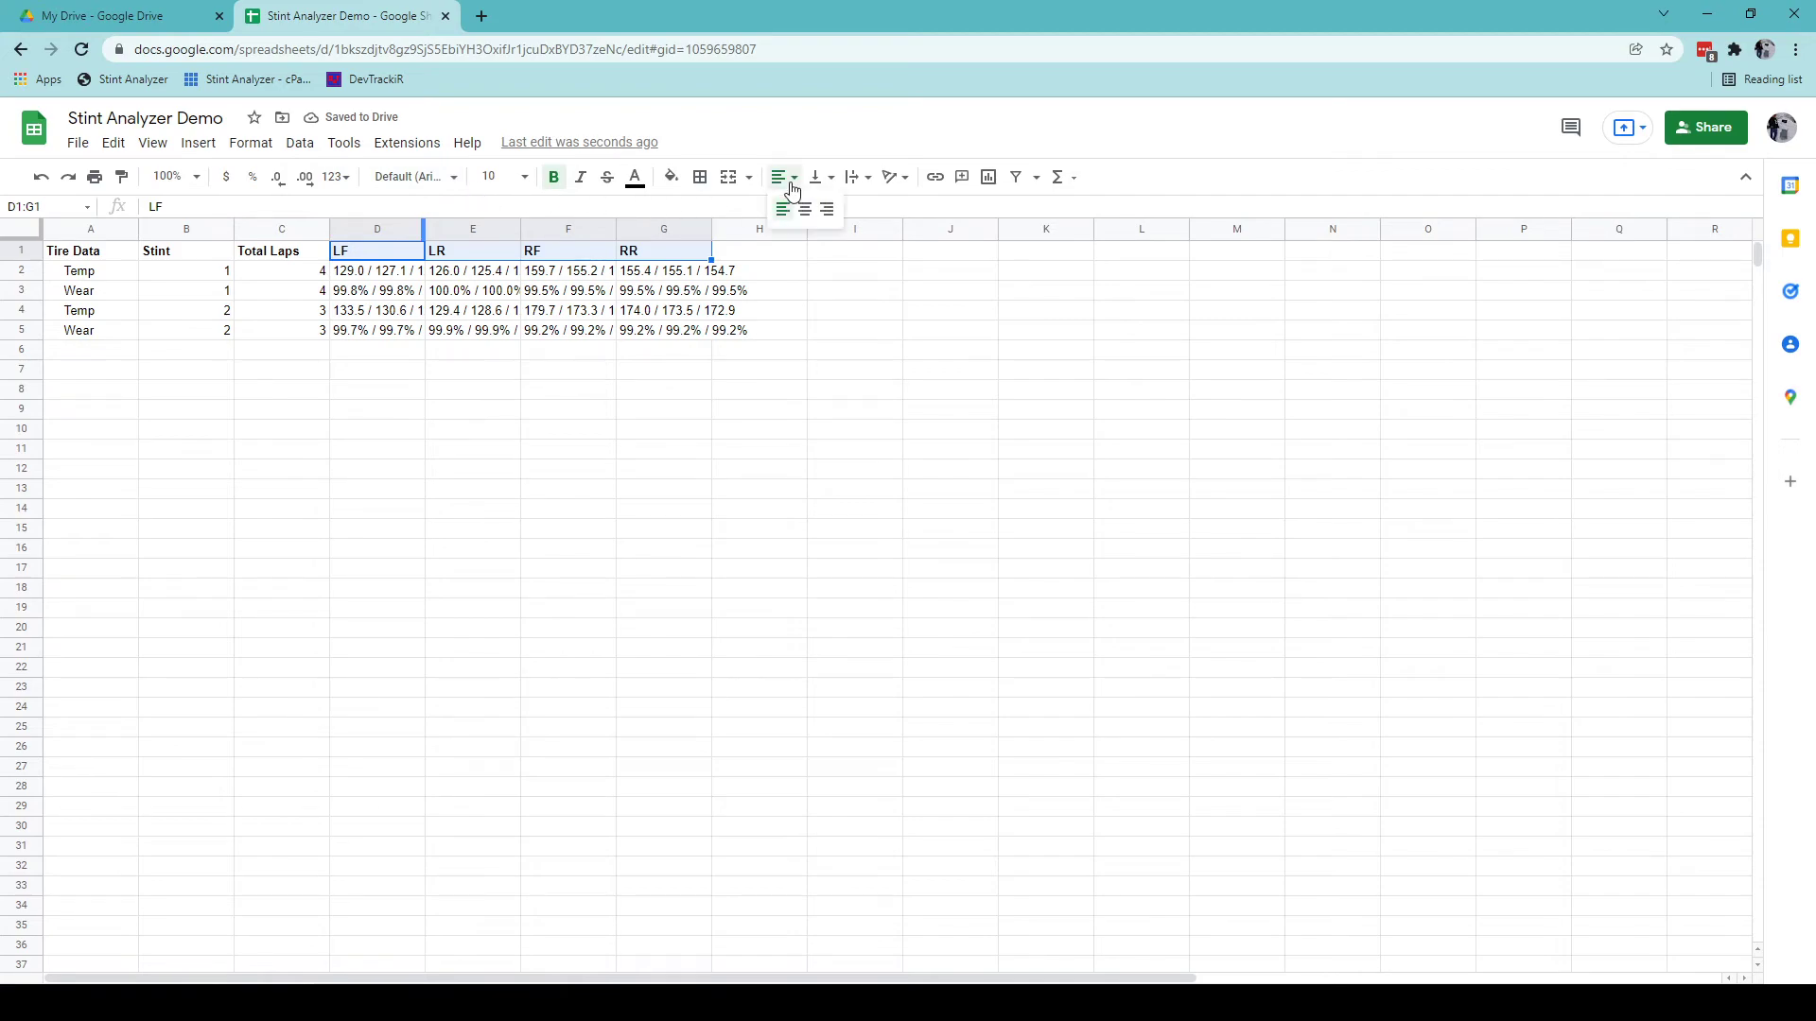
click(802, 202)
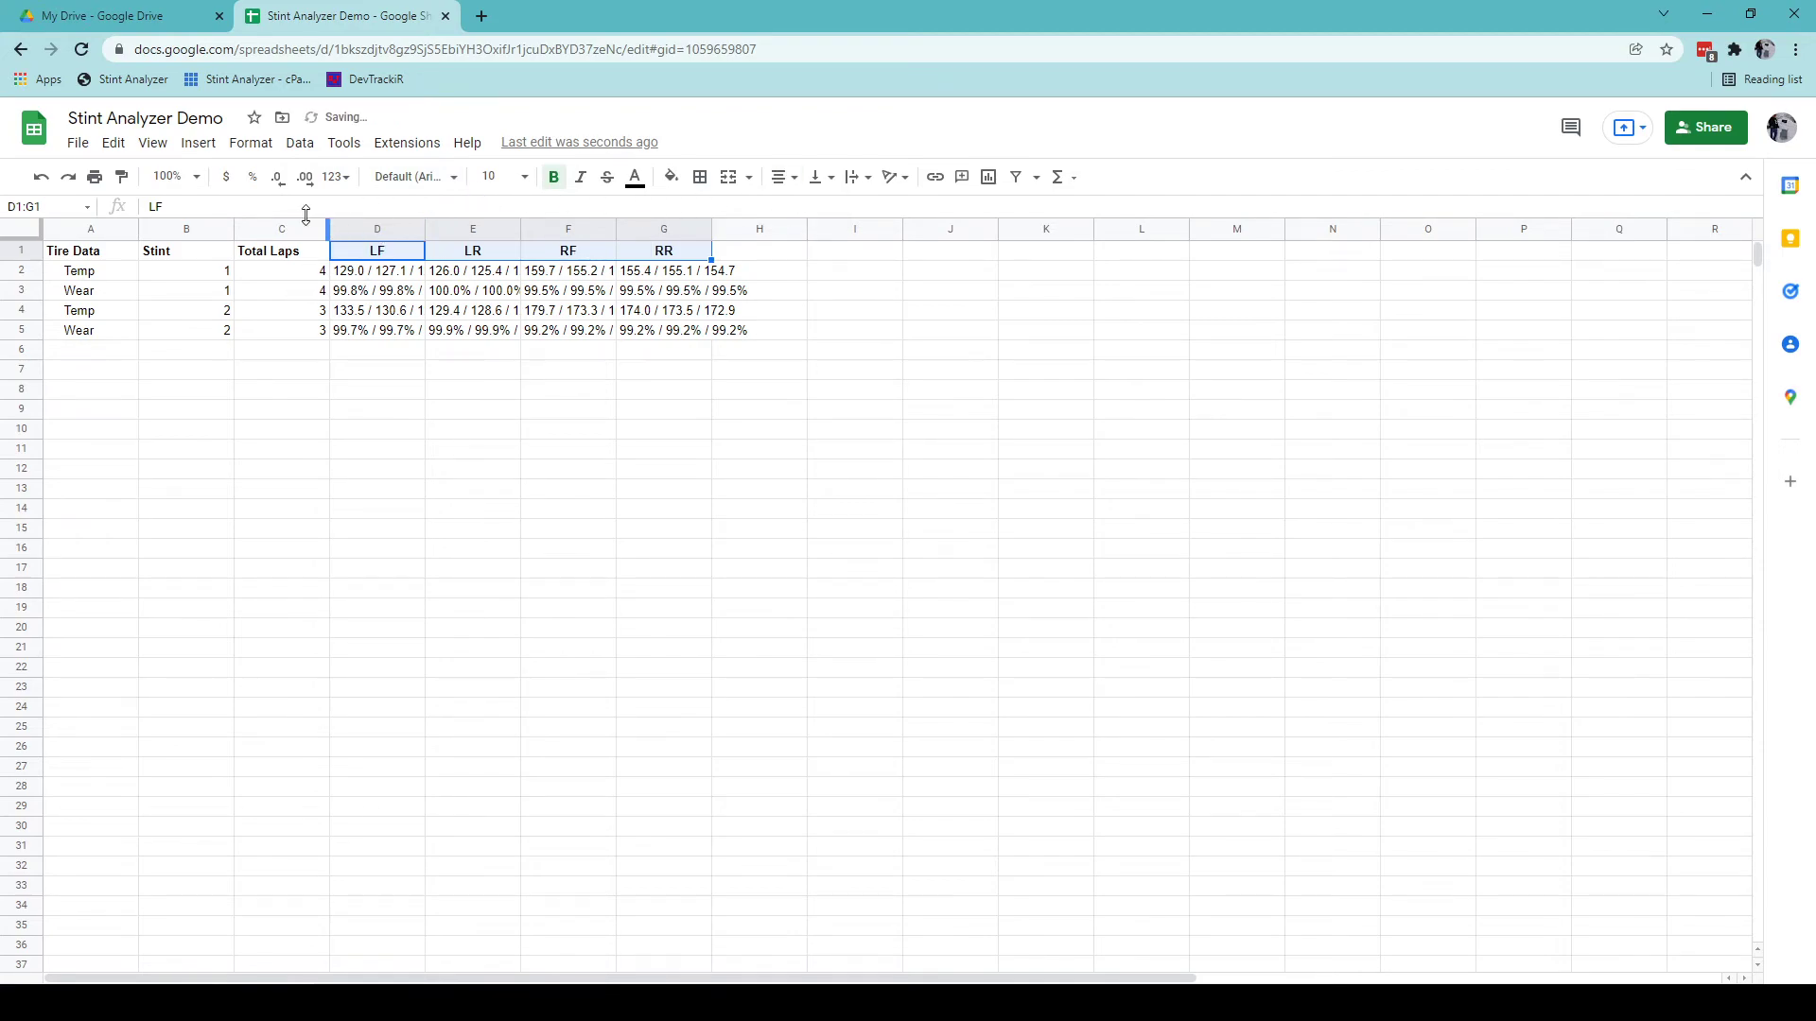
Fill the Tire Data header row A1:G1 with yellow.
click(61, 256)
key(shift+Right)
key(shift+Right)
key(shift+Right)
key(shift+Right)
key(shift+Right)
key(shift+Right)
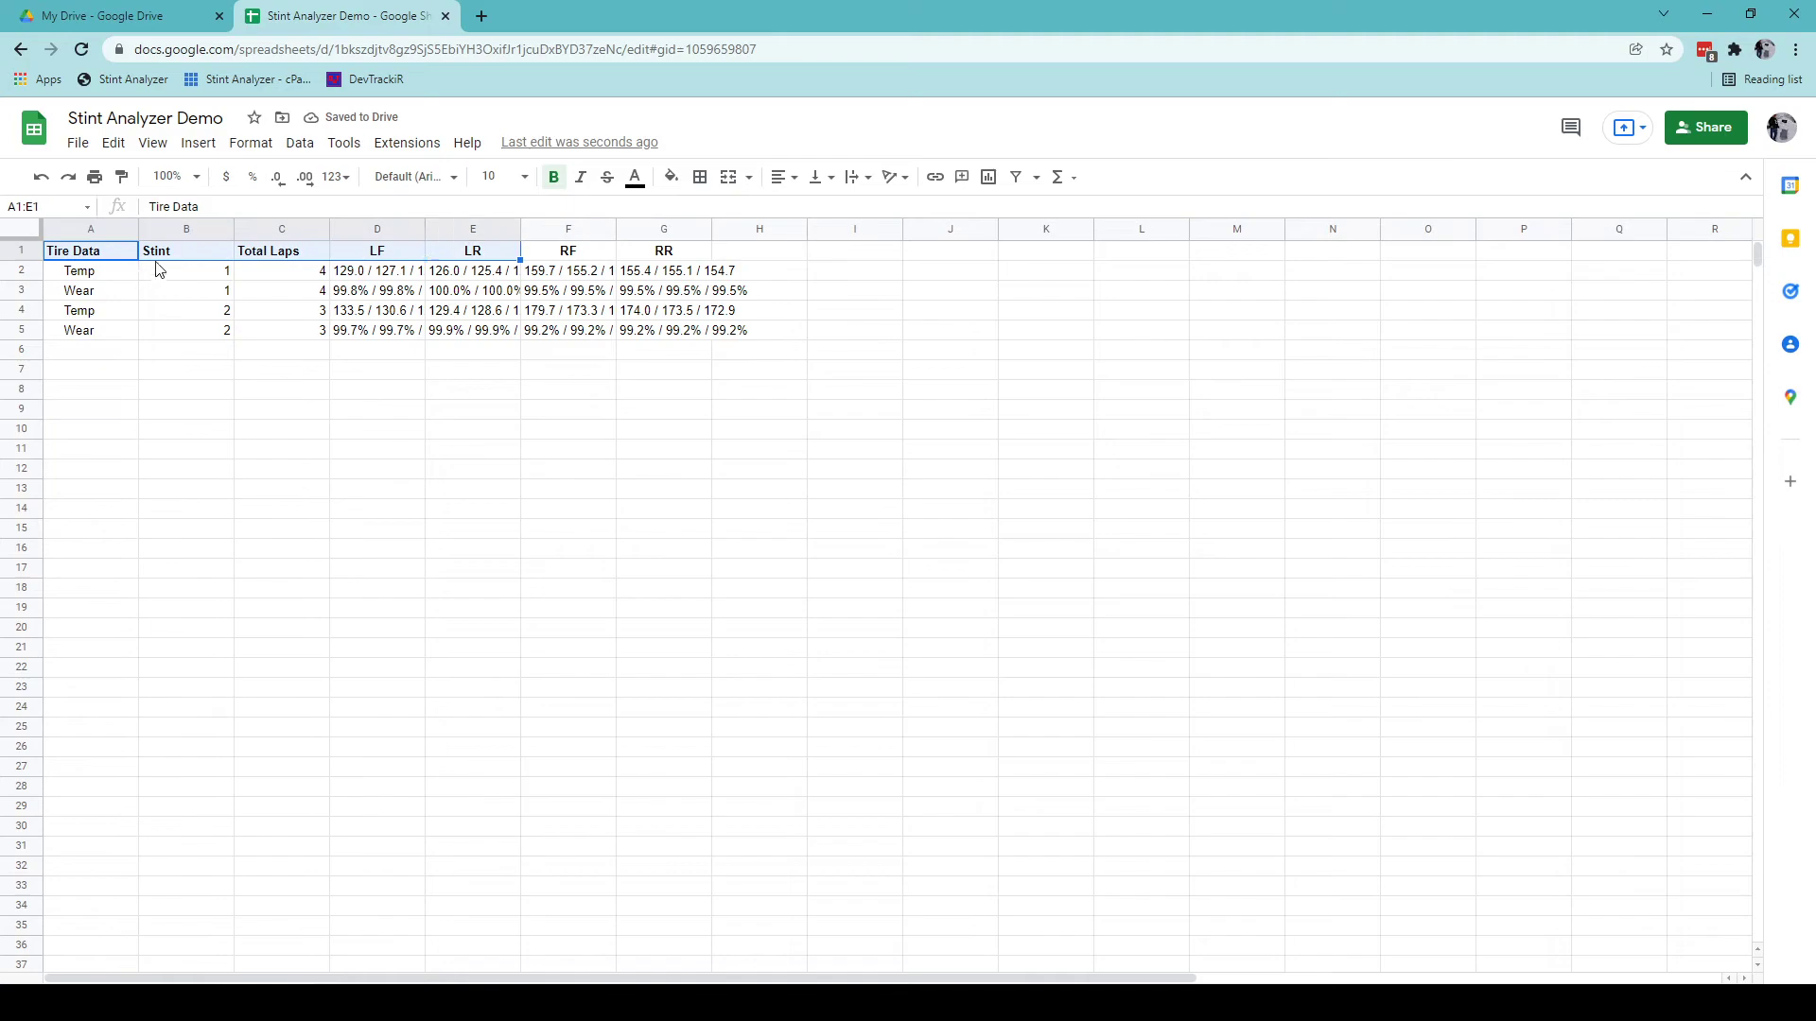
click(671, 176)
click(742, 358)
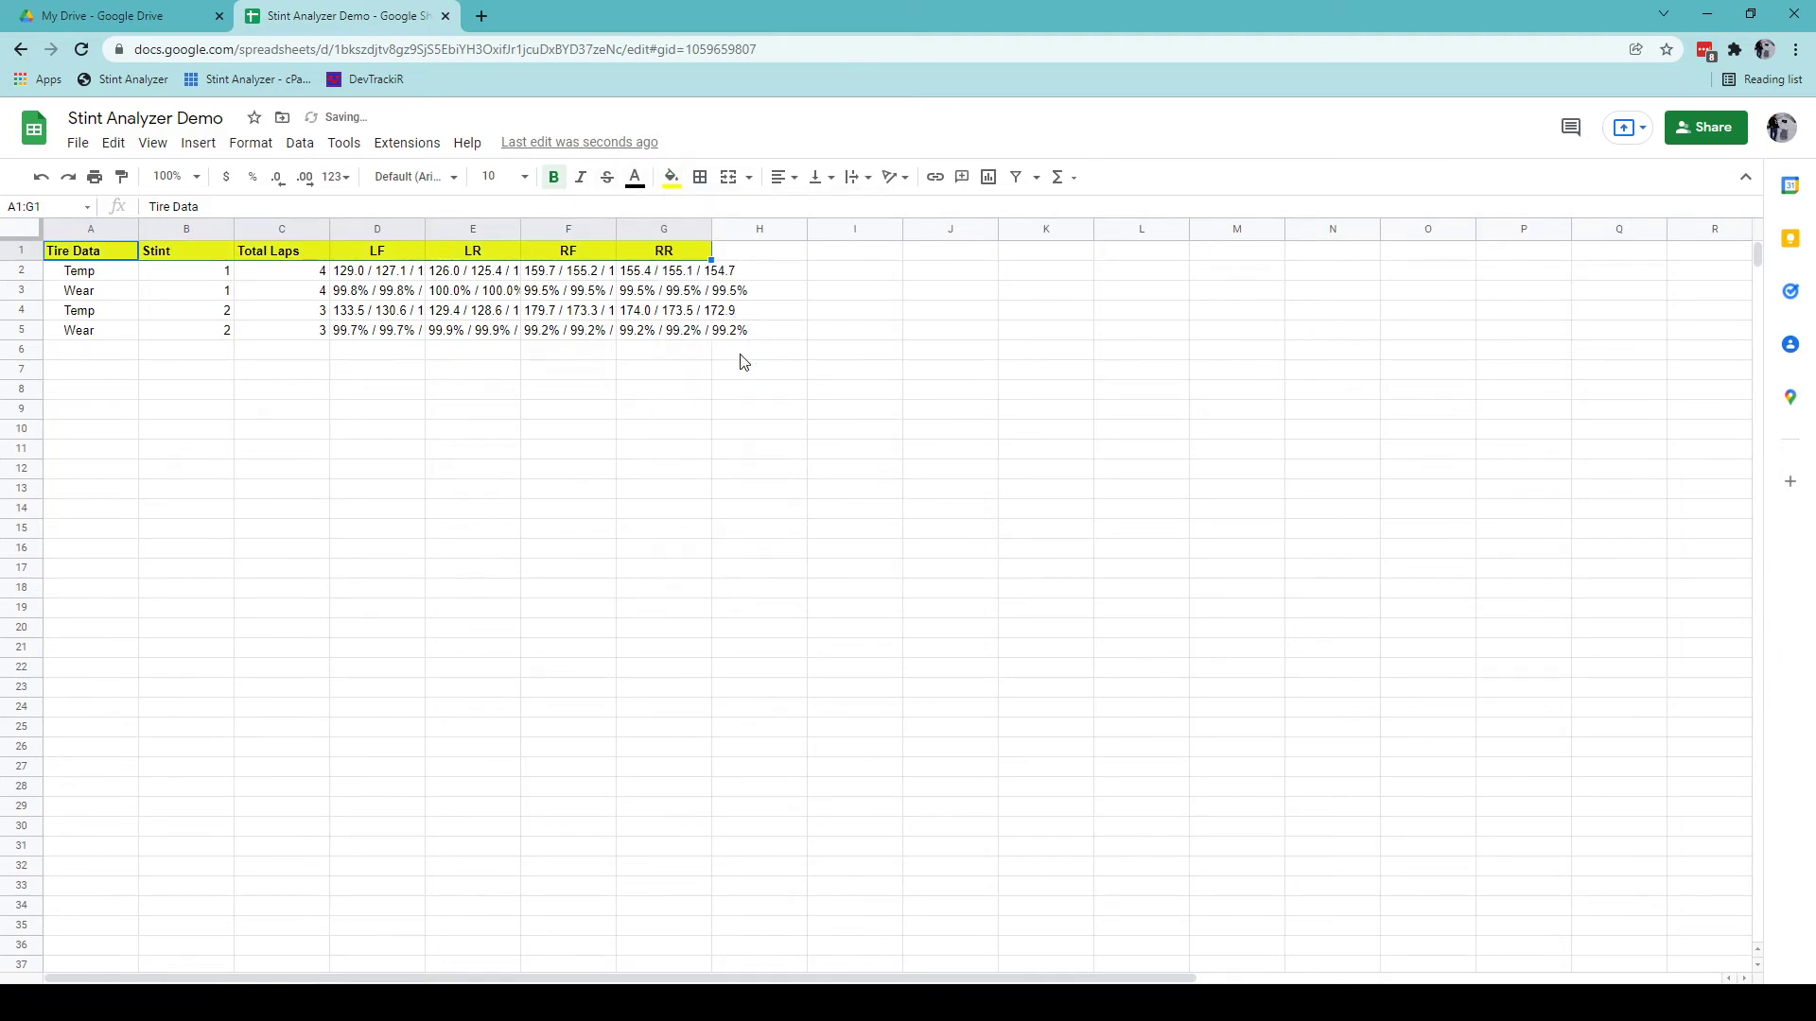
Auto-fit columns D–G to the tire readings, then return to the LapData sheet.
click(350, 230)
key(shift+Right)
key(shift+Right)
key(shift+Right)
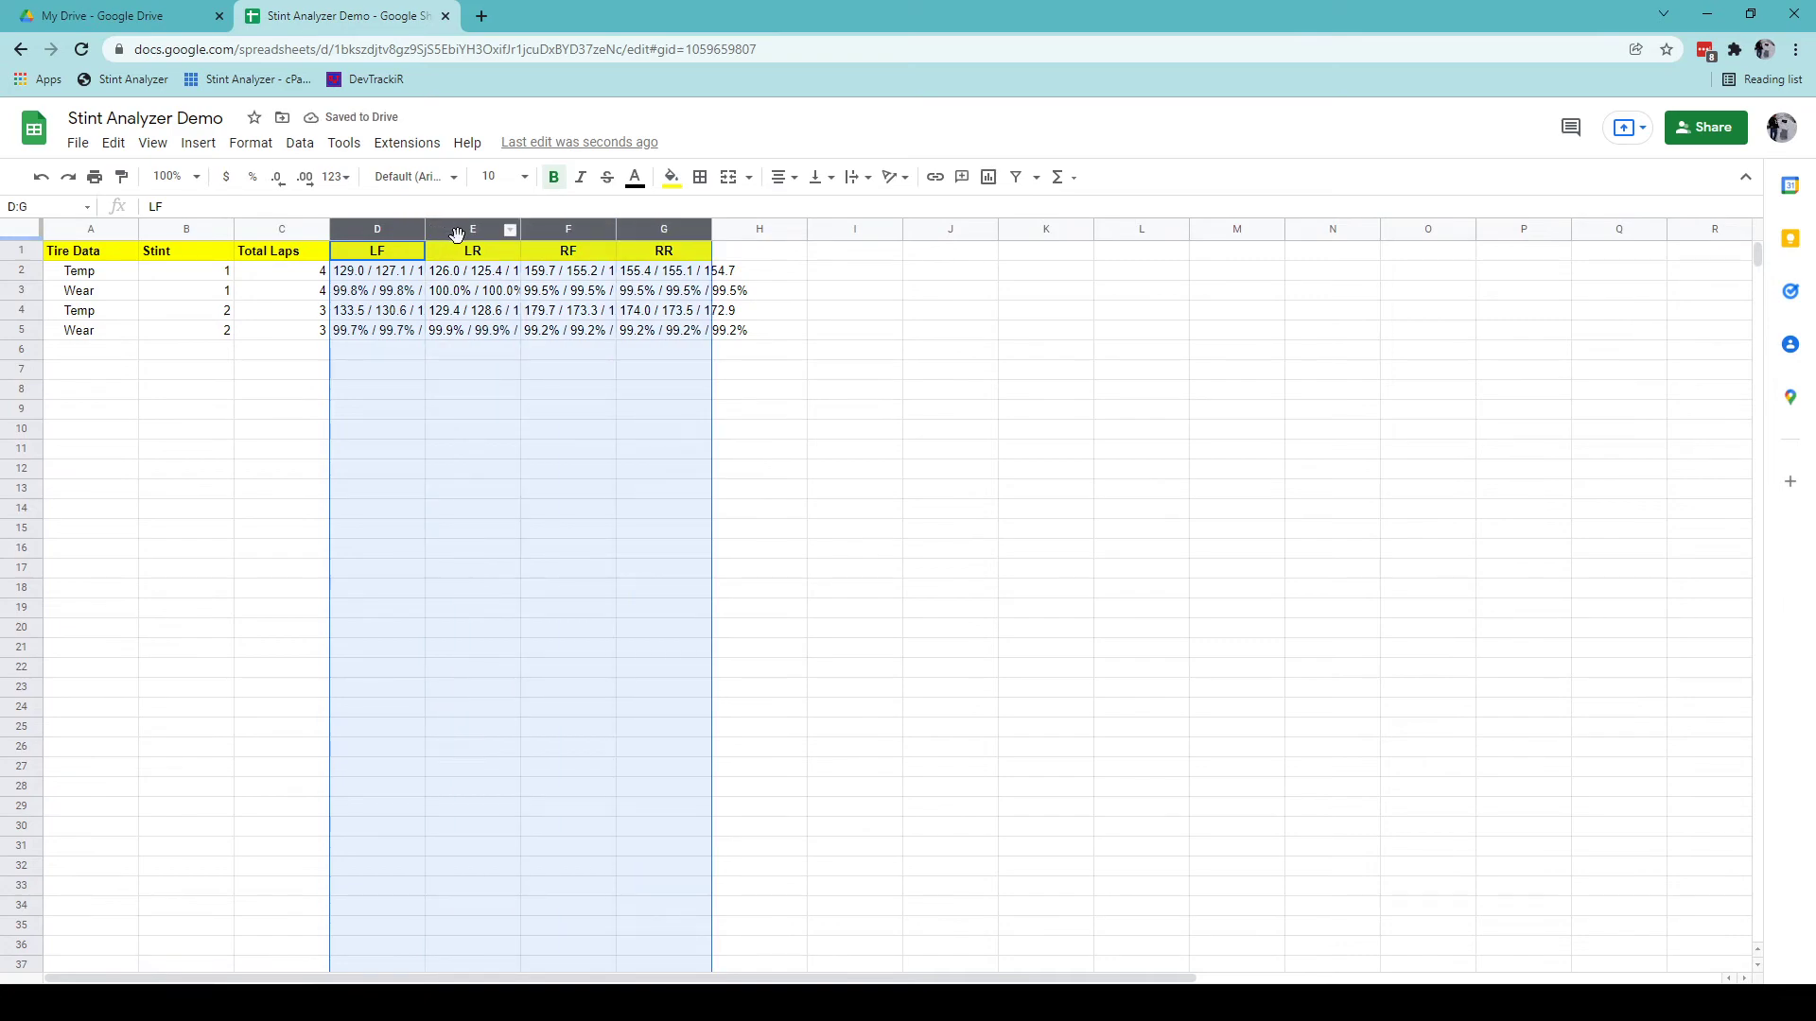
double_click(425, 229)
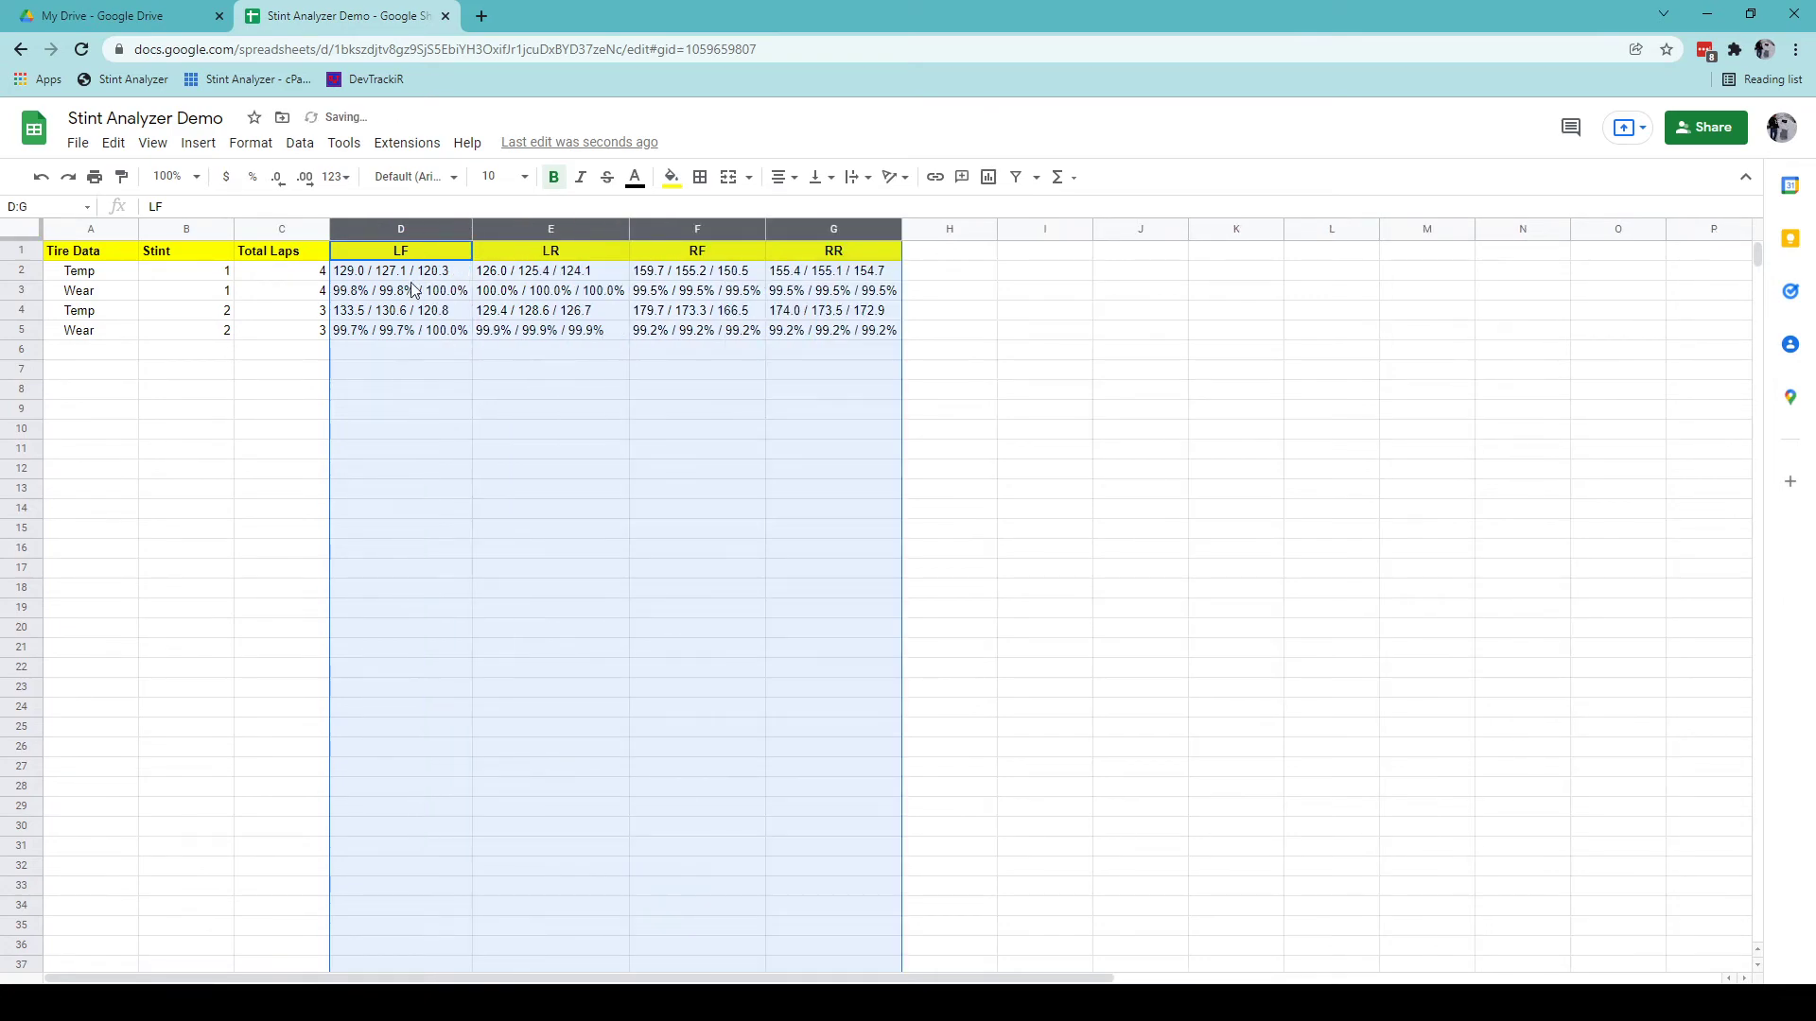
click(413, 466)
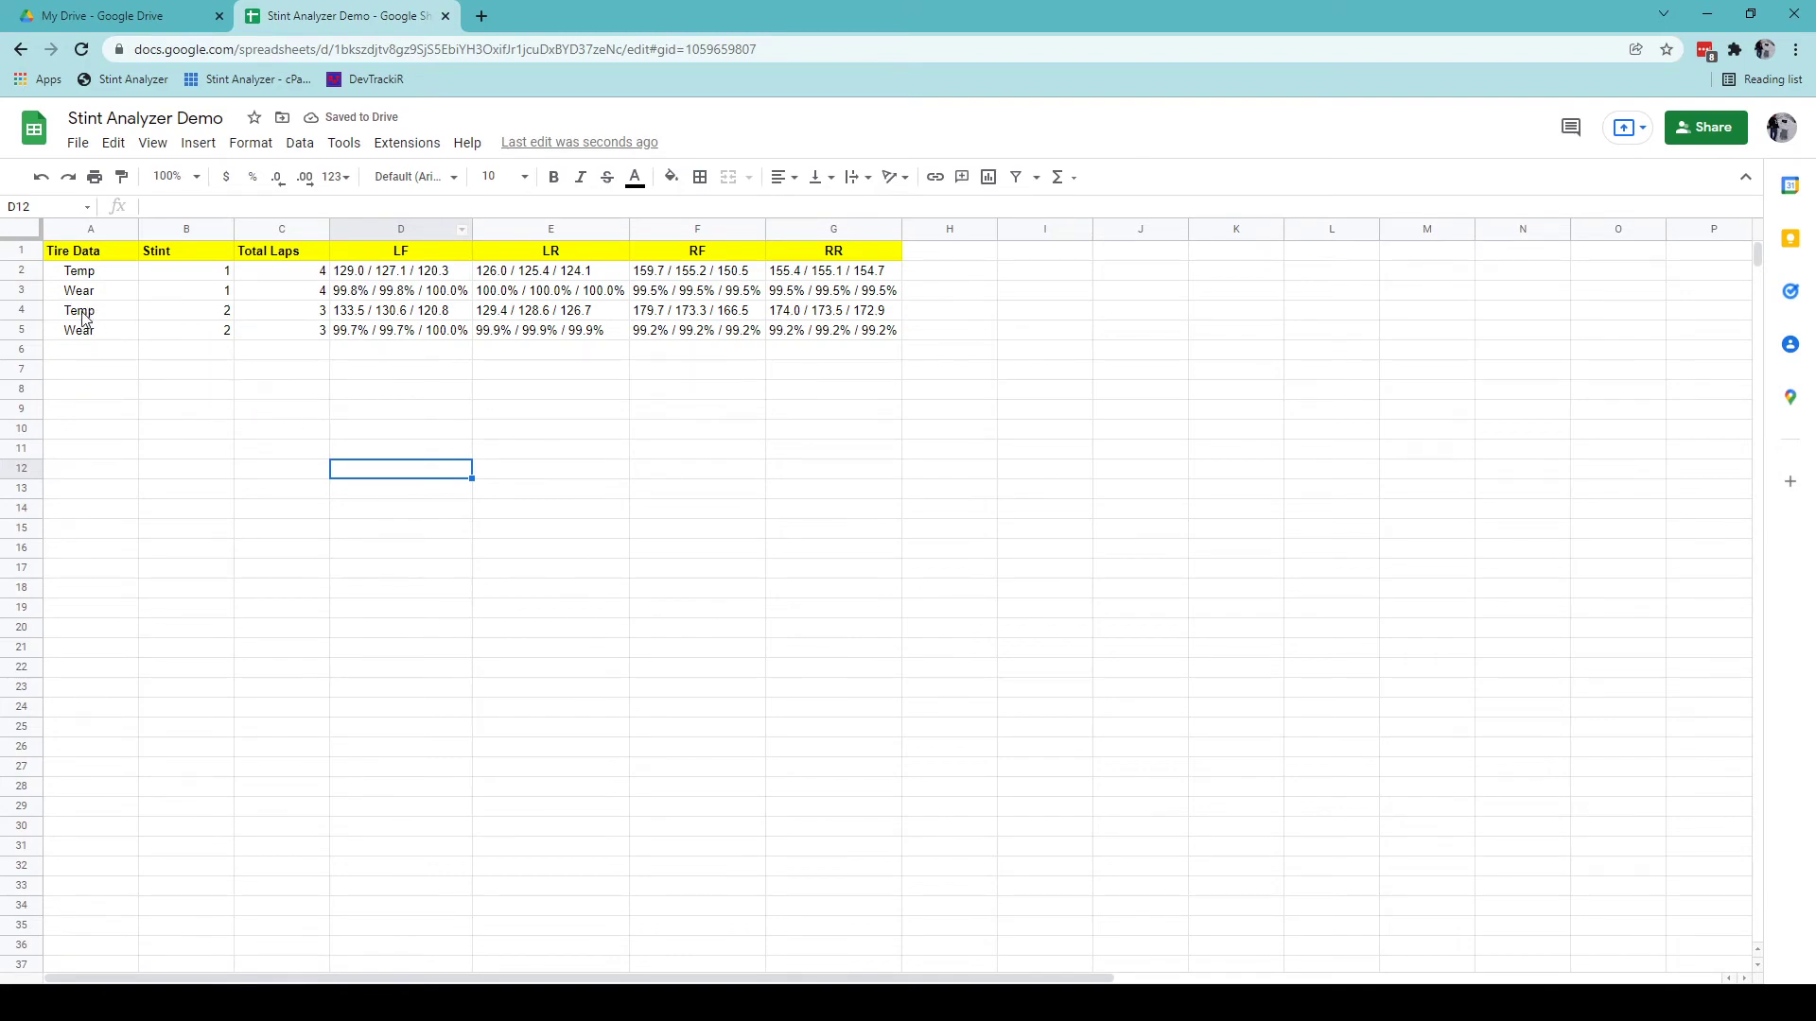
click(77, 143)
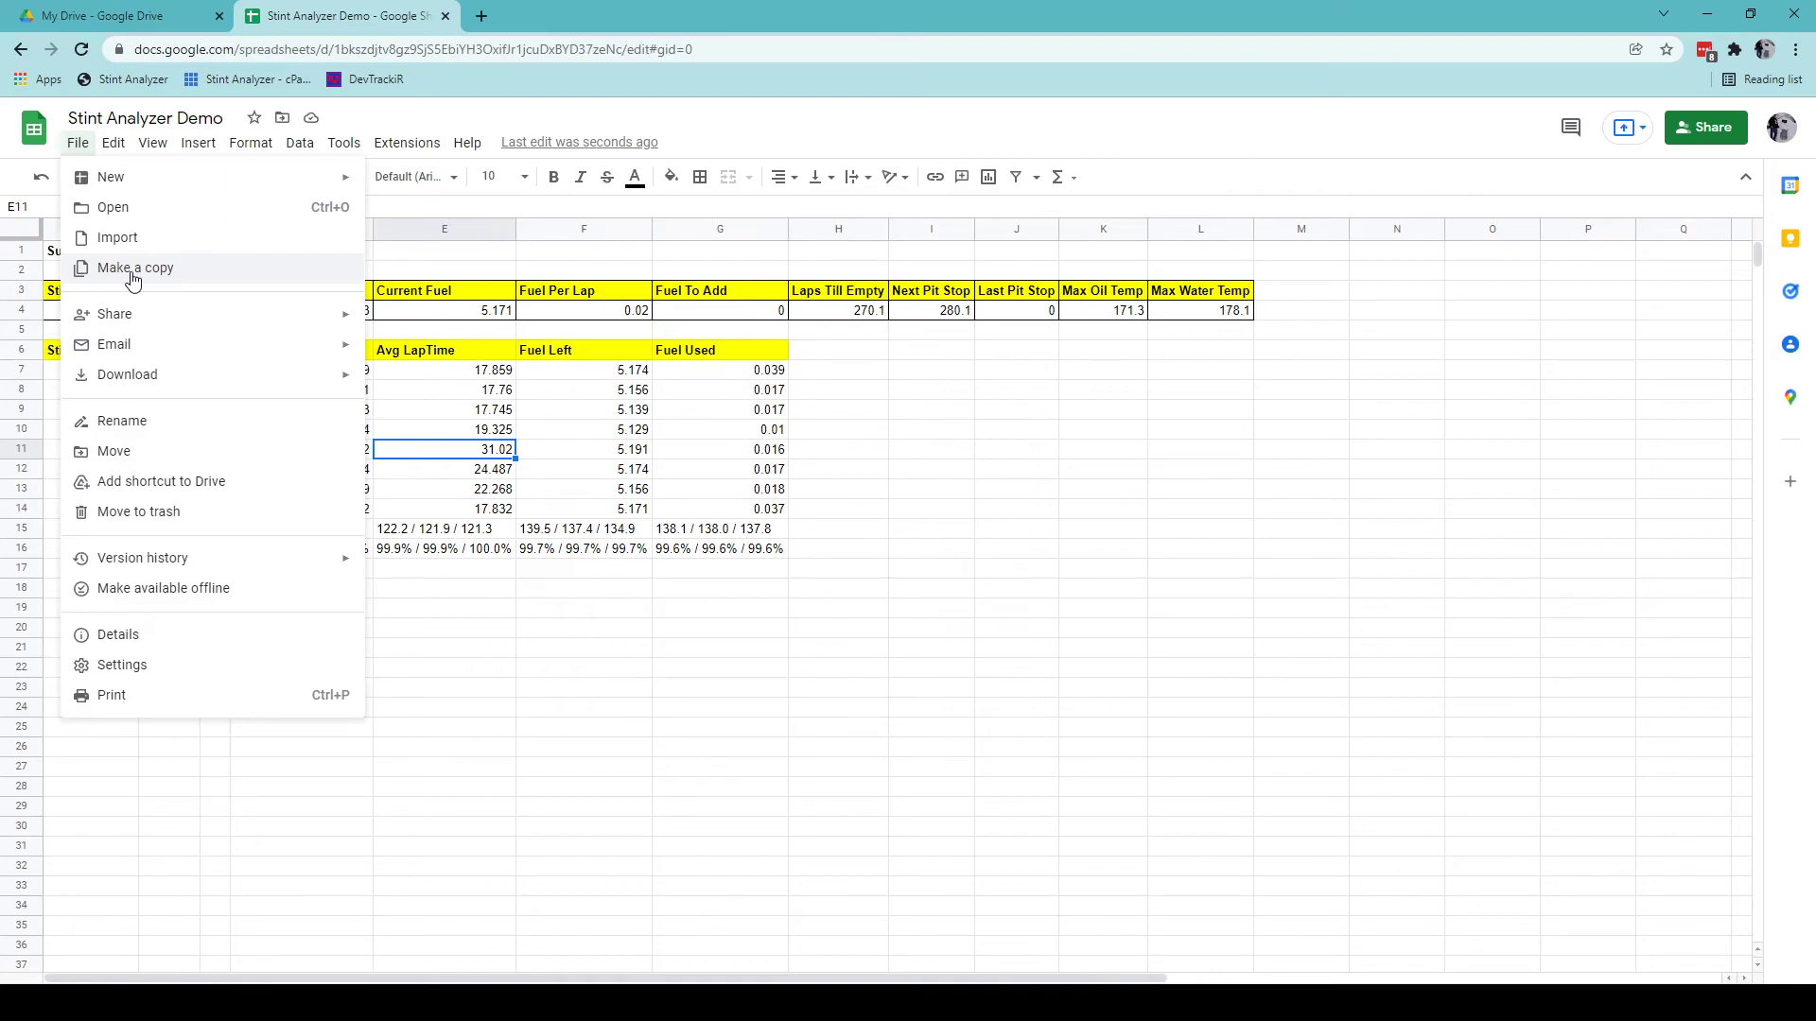
click(498, 452)
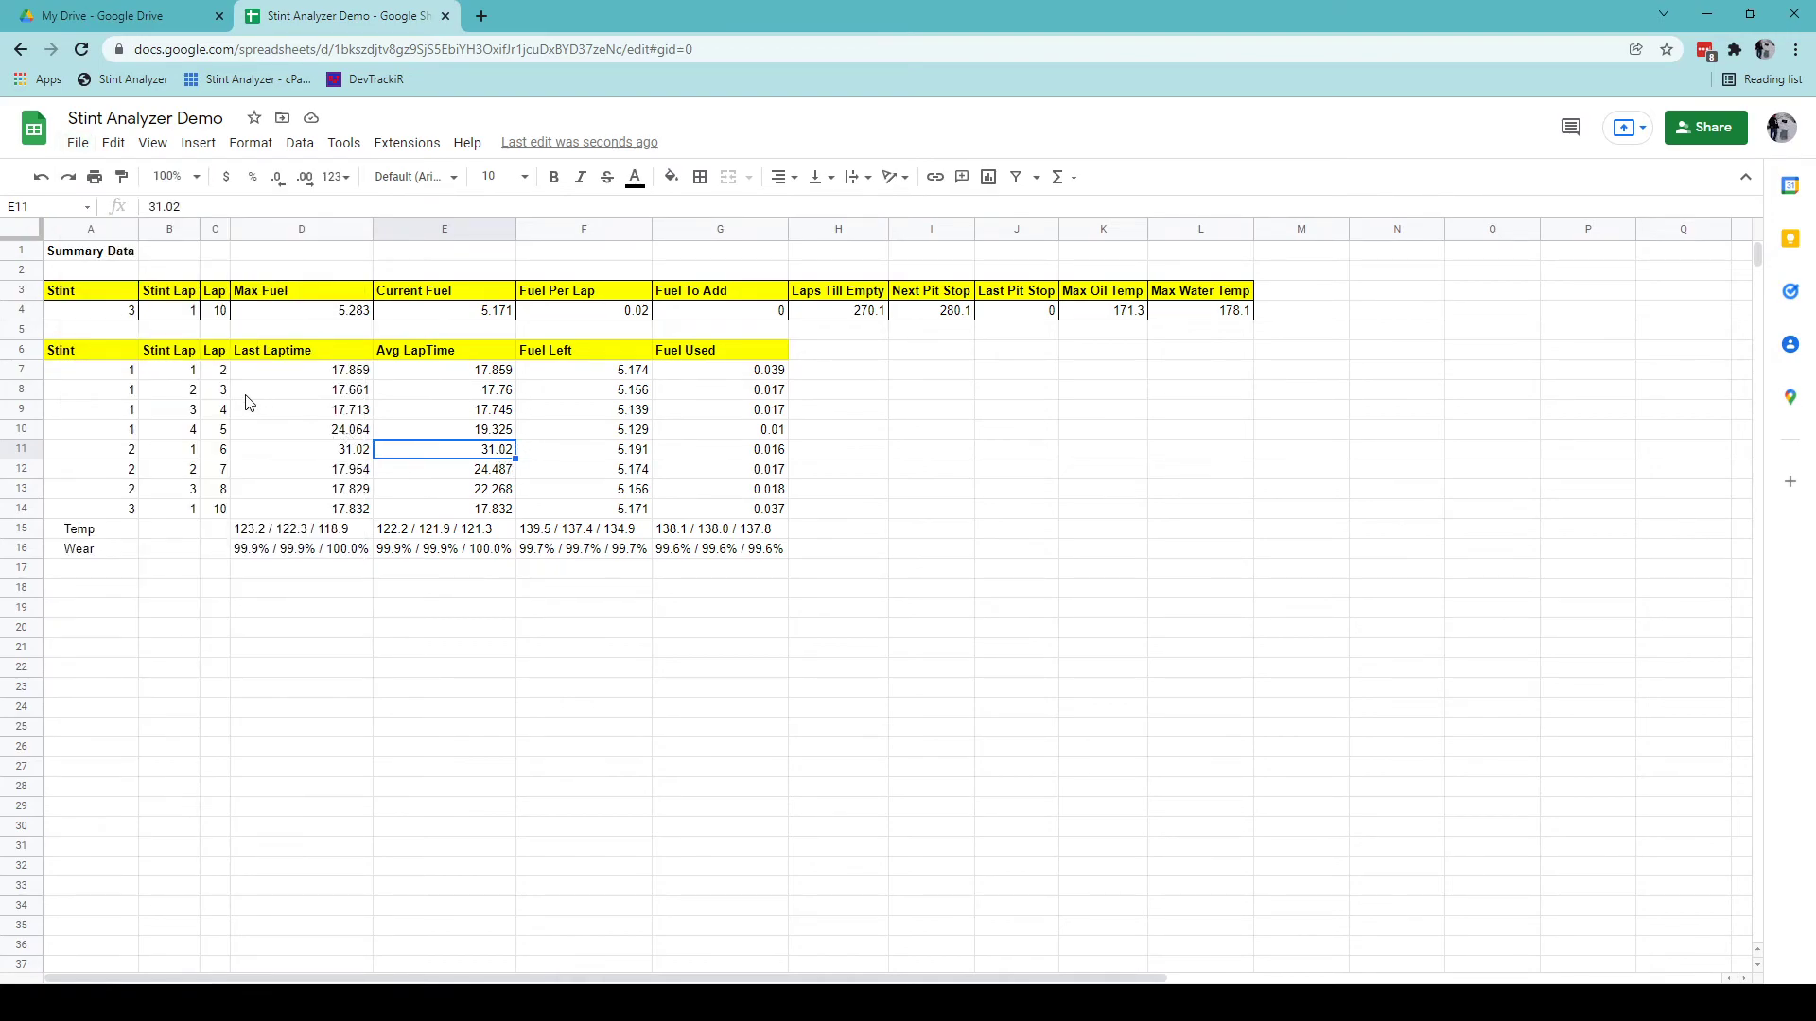